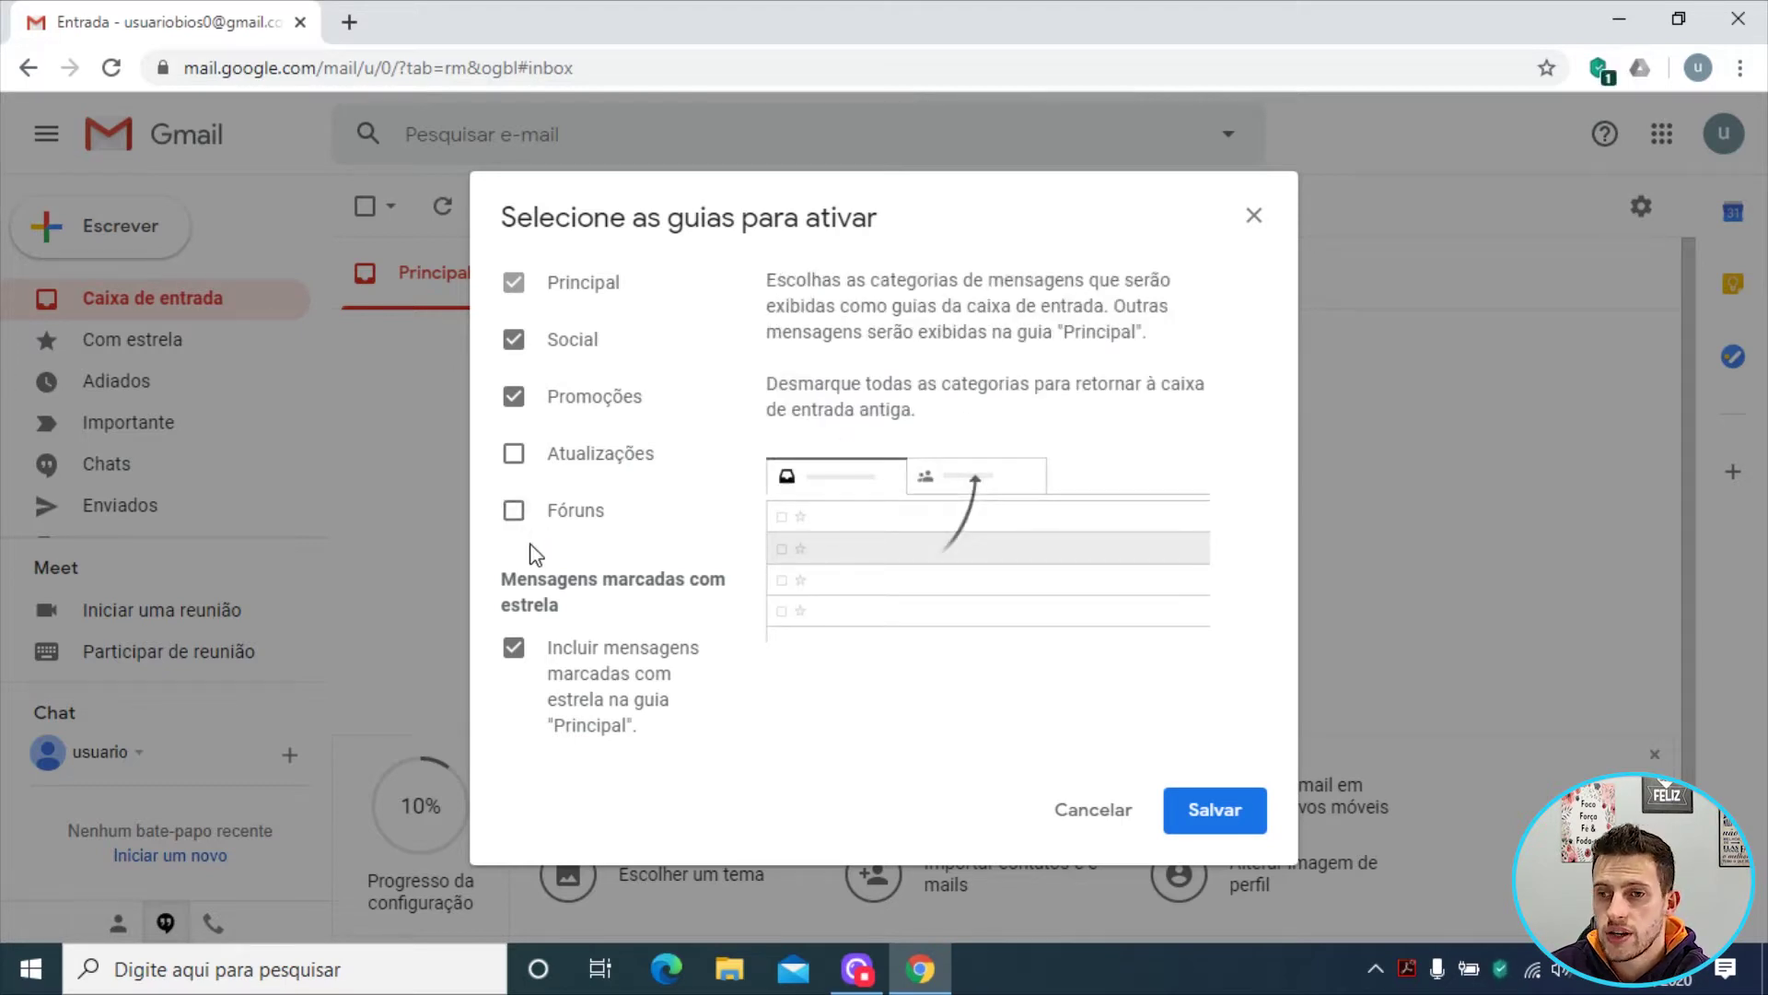
- Save the inbox tabs with Social and Promoções enabled, and expand the folder list to show its additional entries
click(1212, 810)
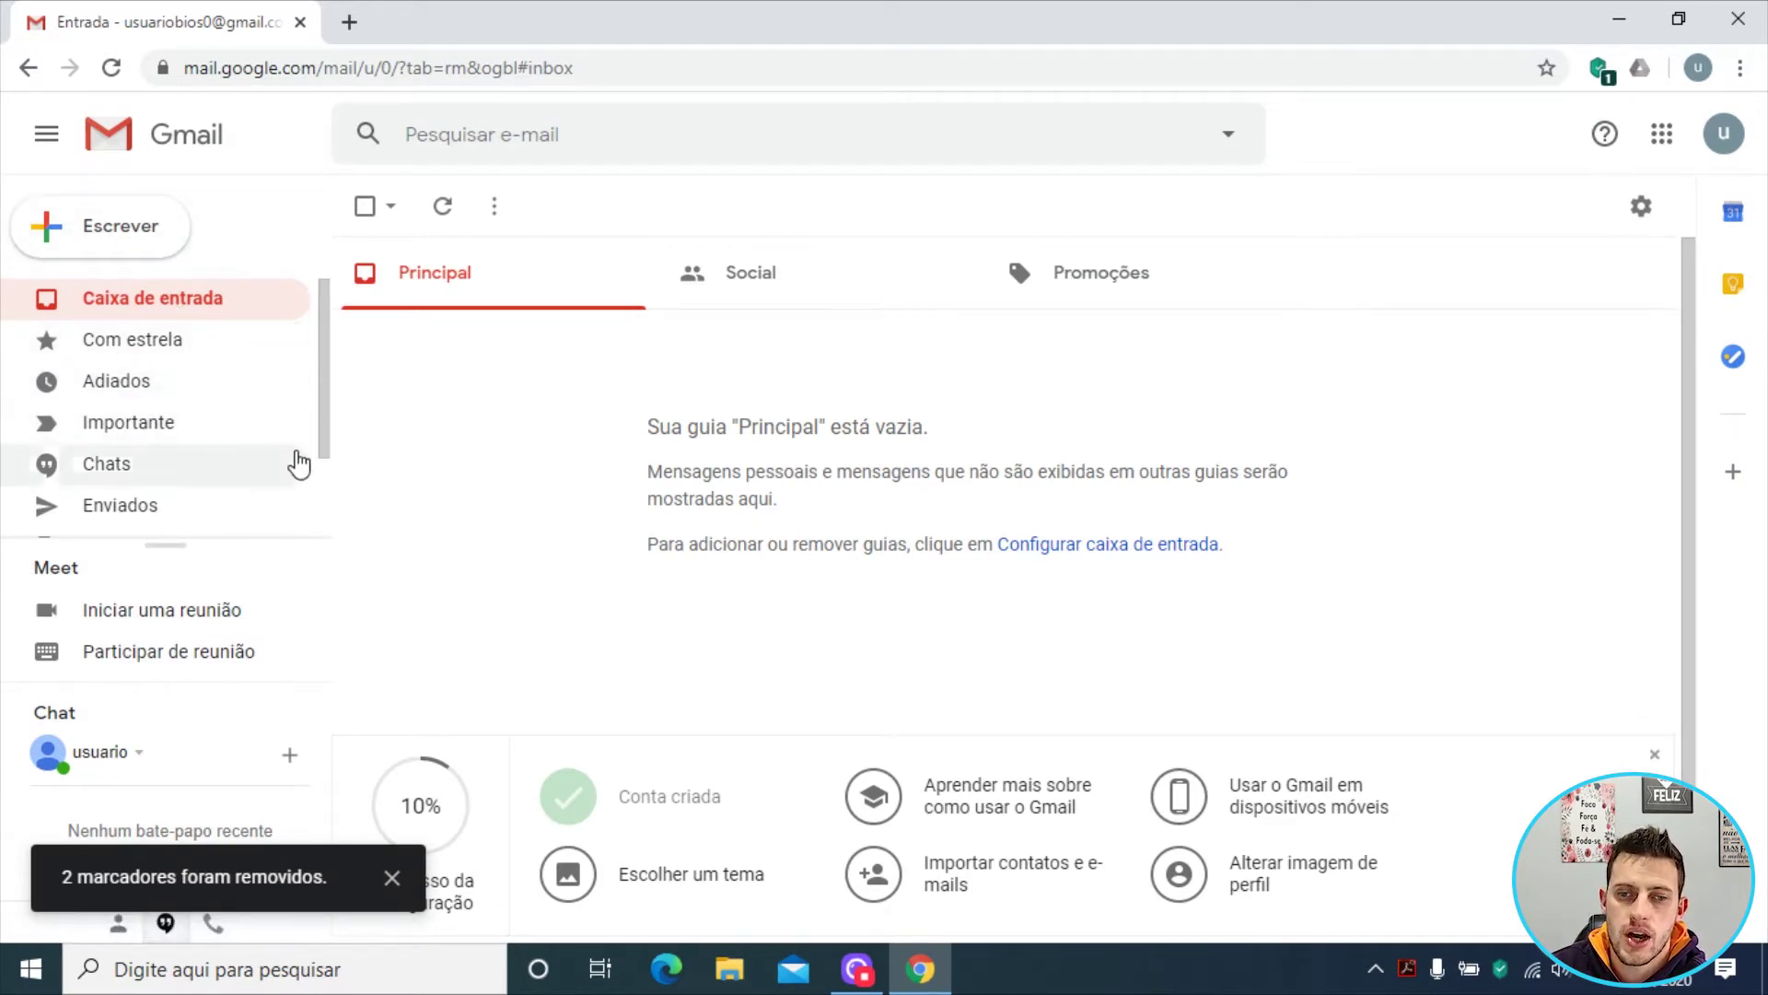
scroll(141, 501, down, 1)
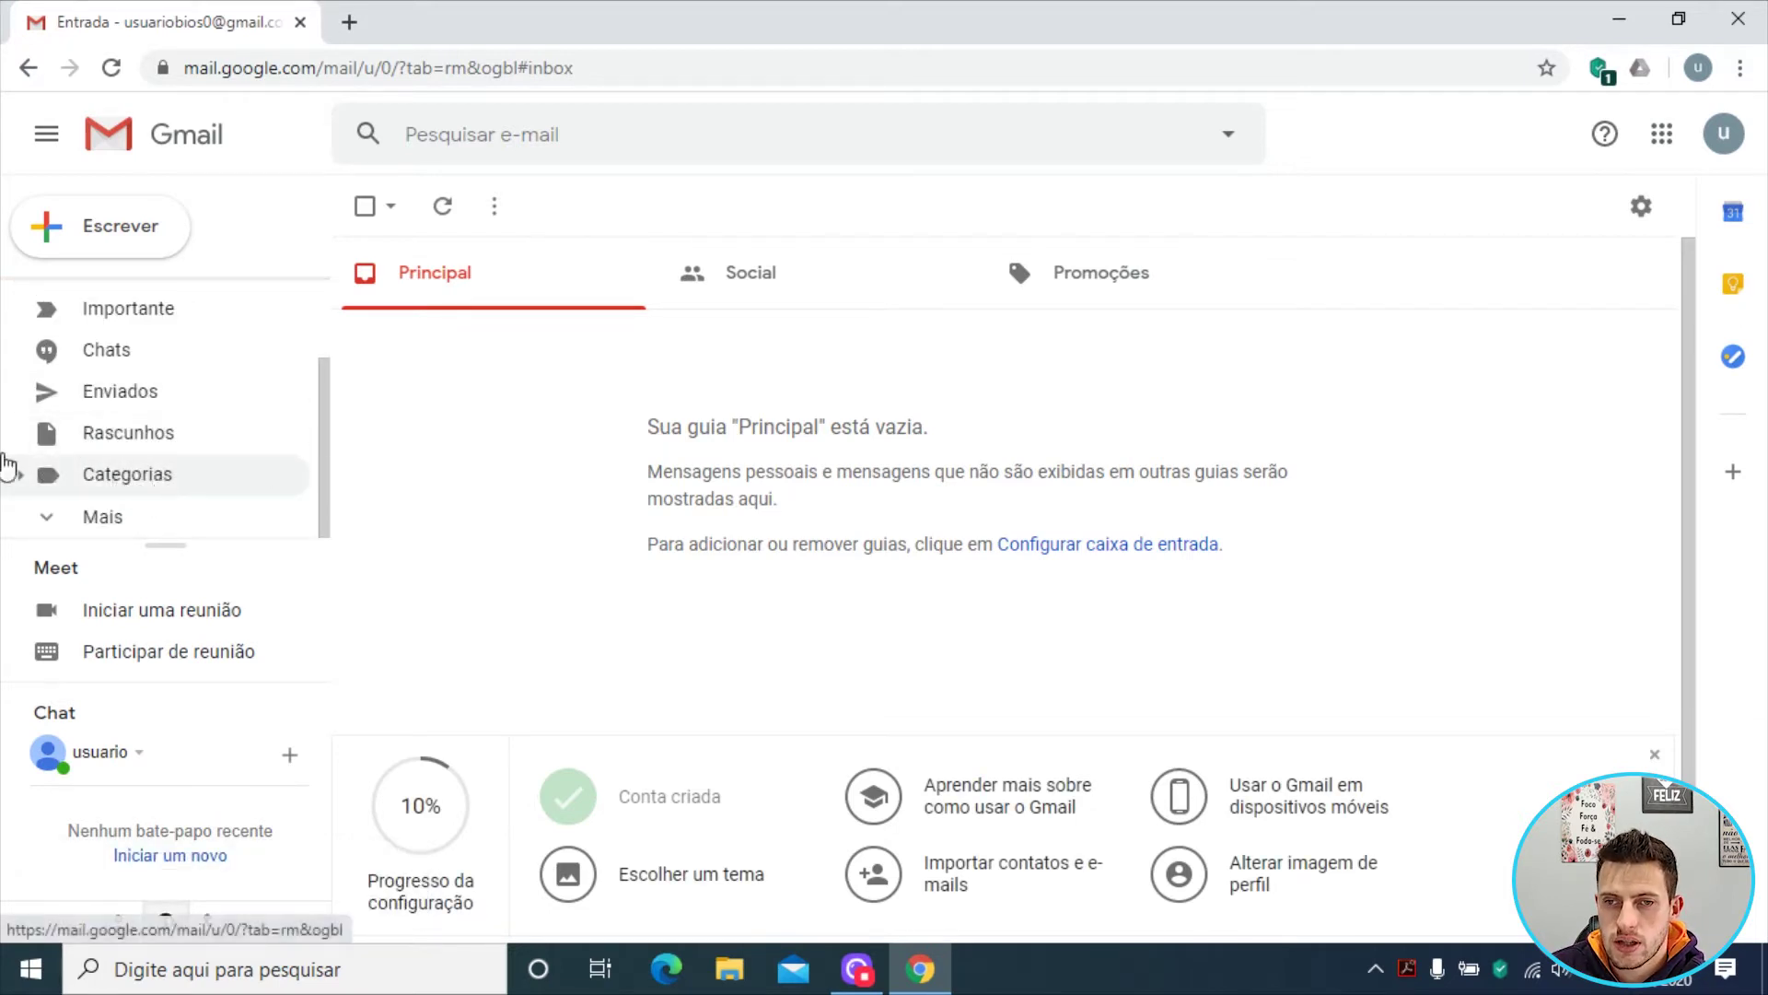
click(73, 515)
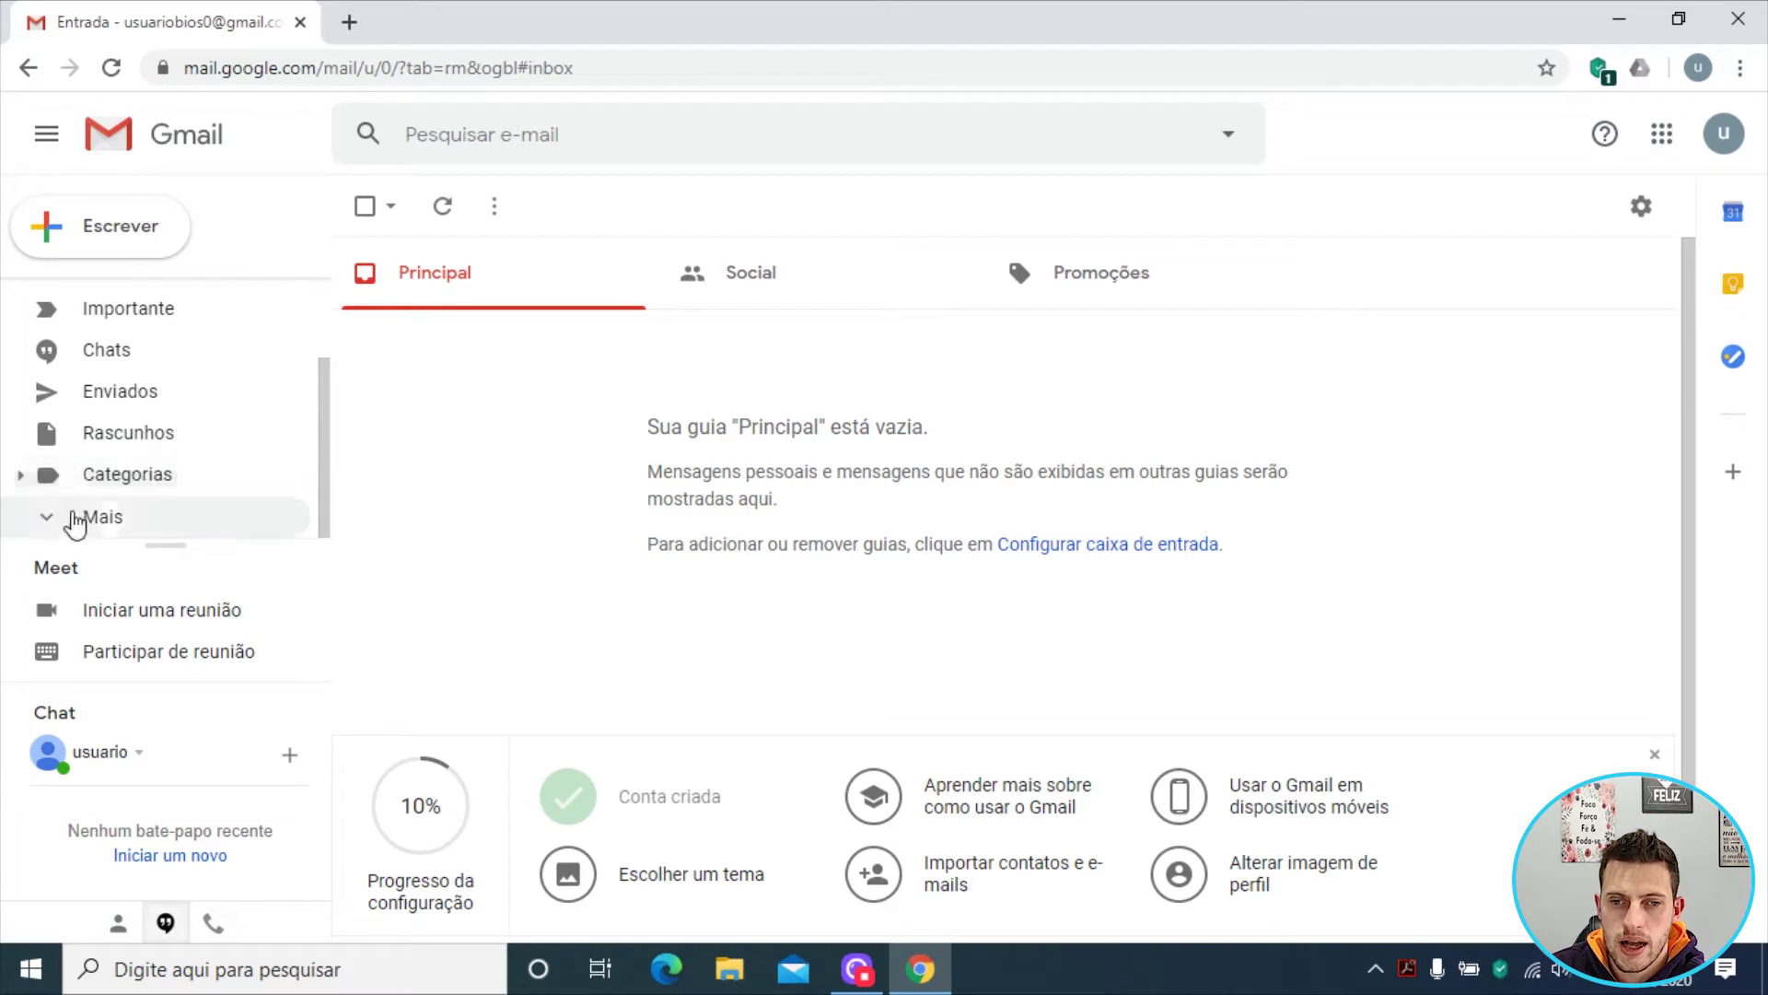
scroll(78, 504, down, 2)
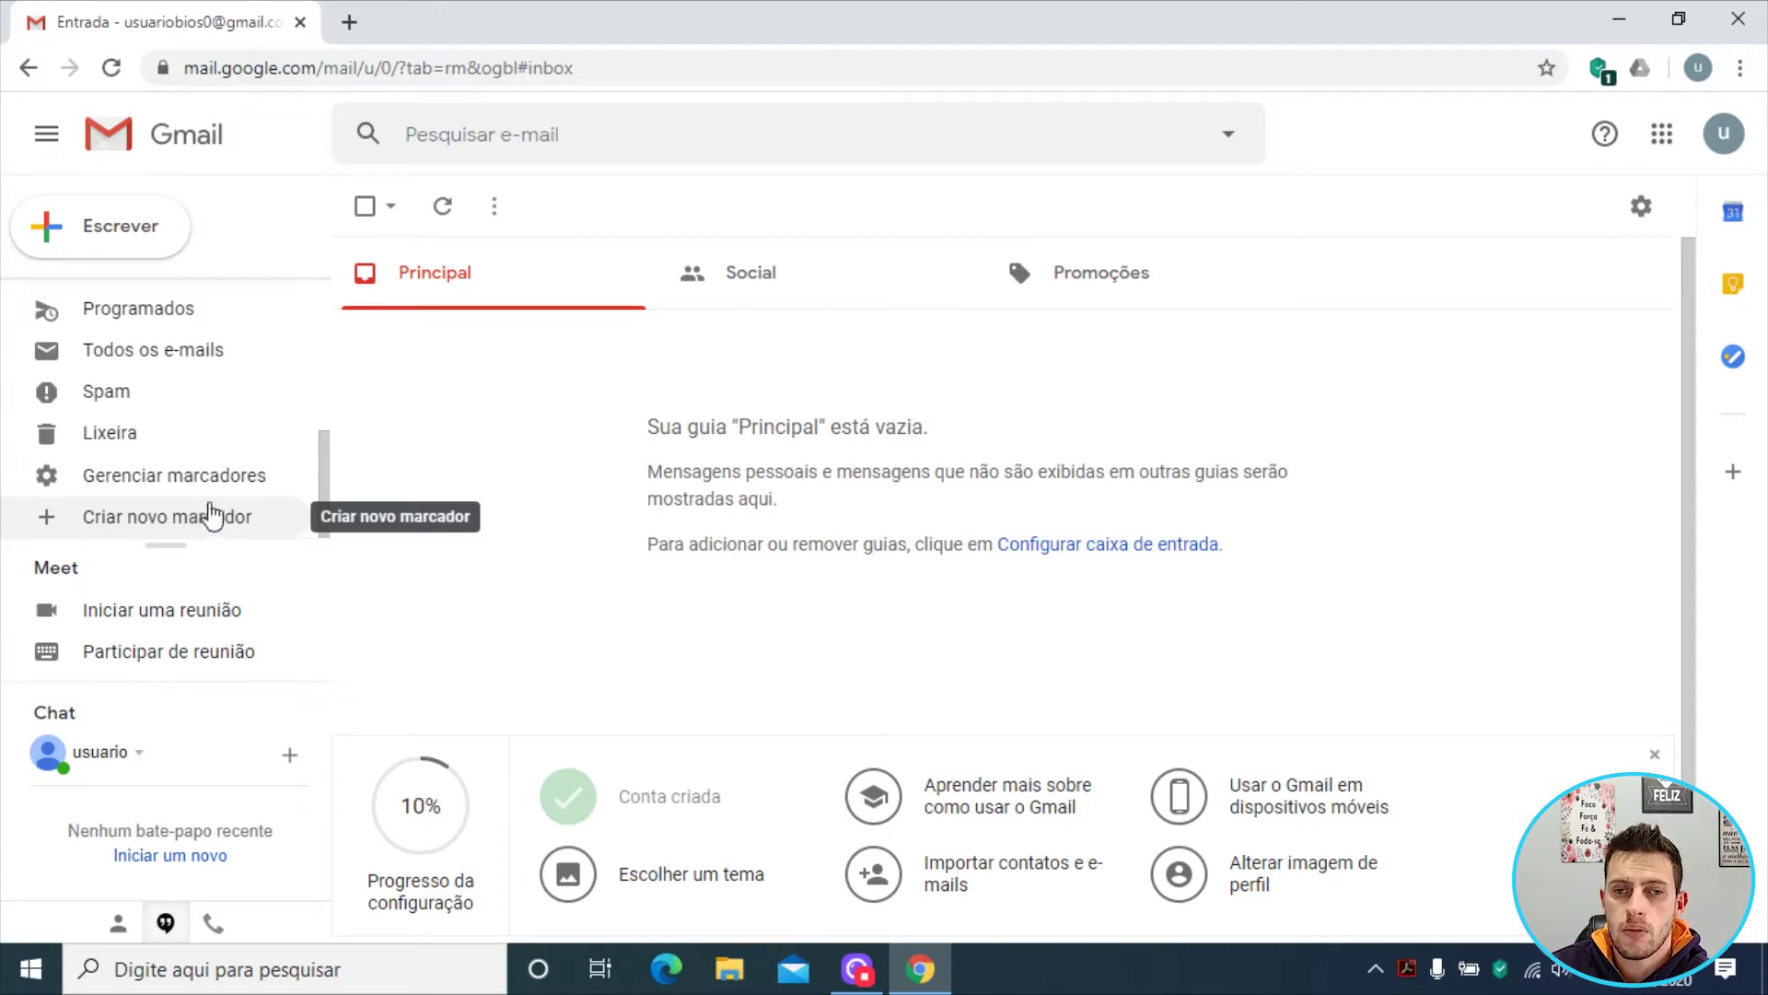
scroll(211, 514, up, 5)
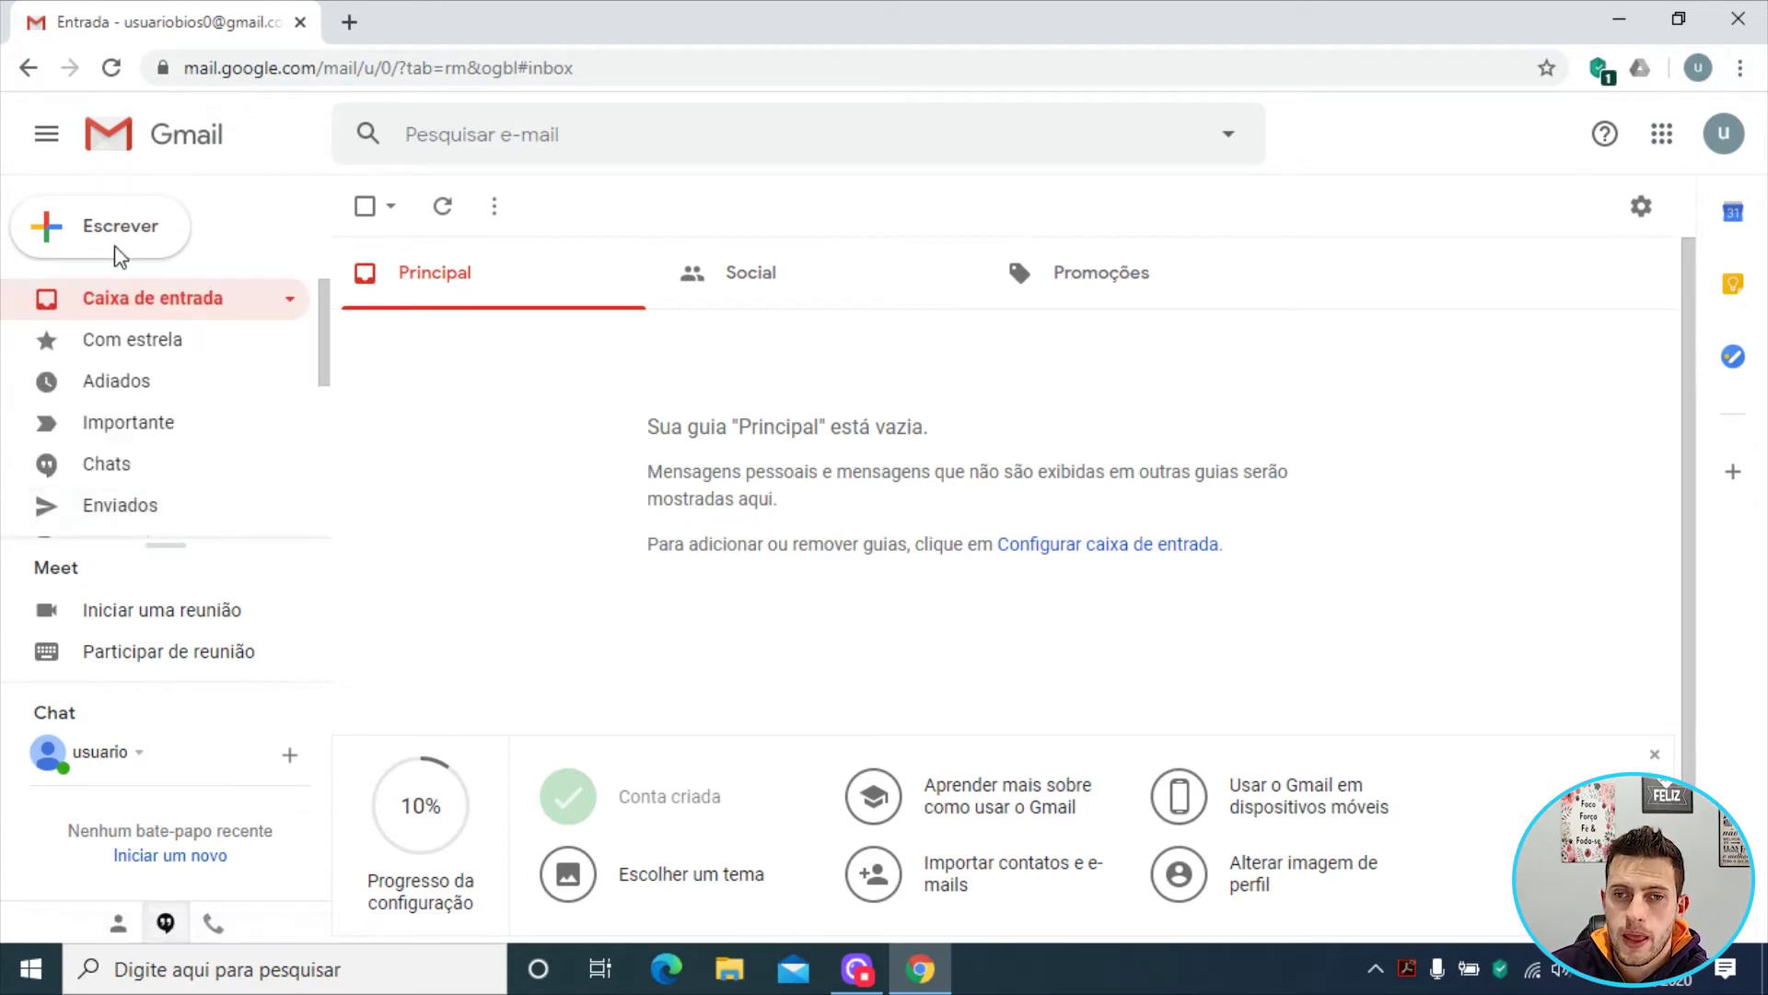
- Compose a new message addressed to the suggested contact with the subject "teste"
click(134, 218)
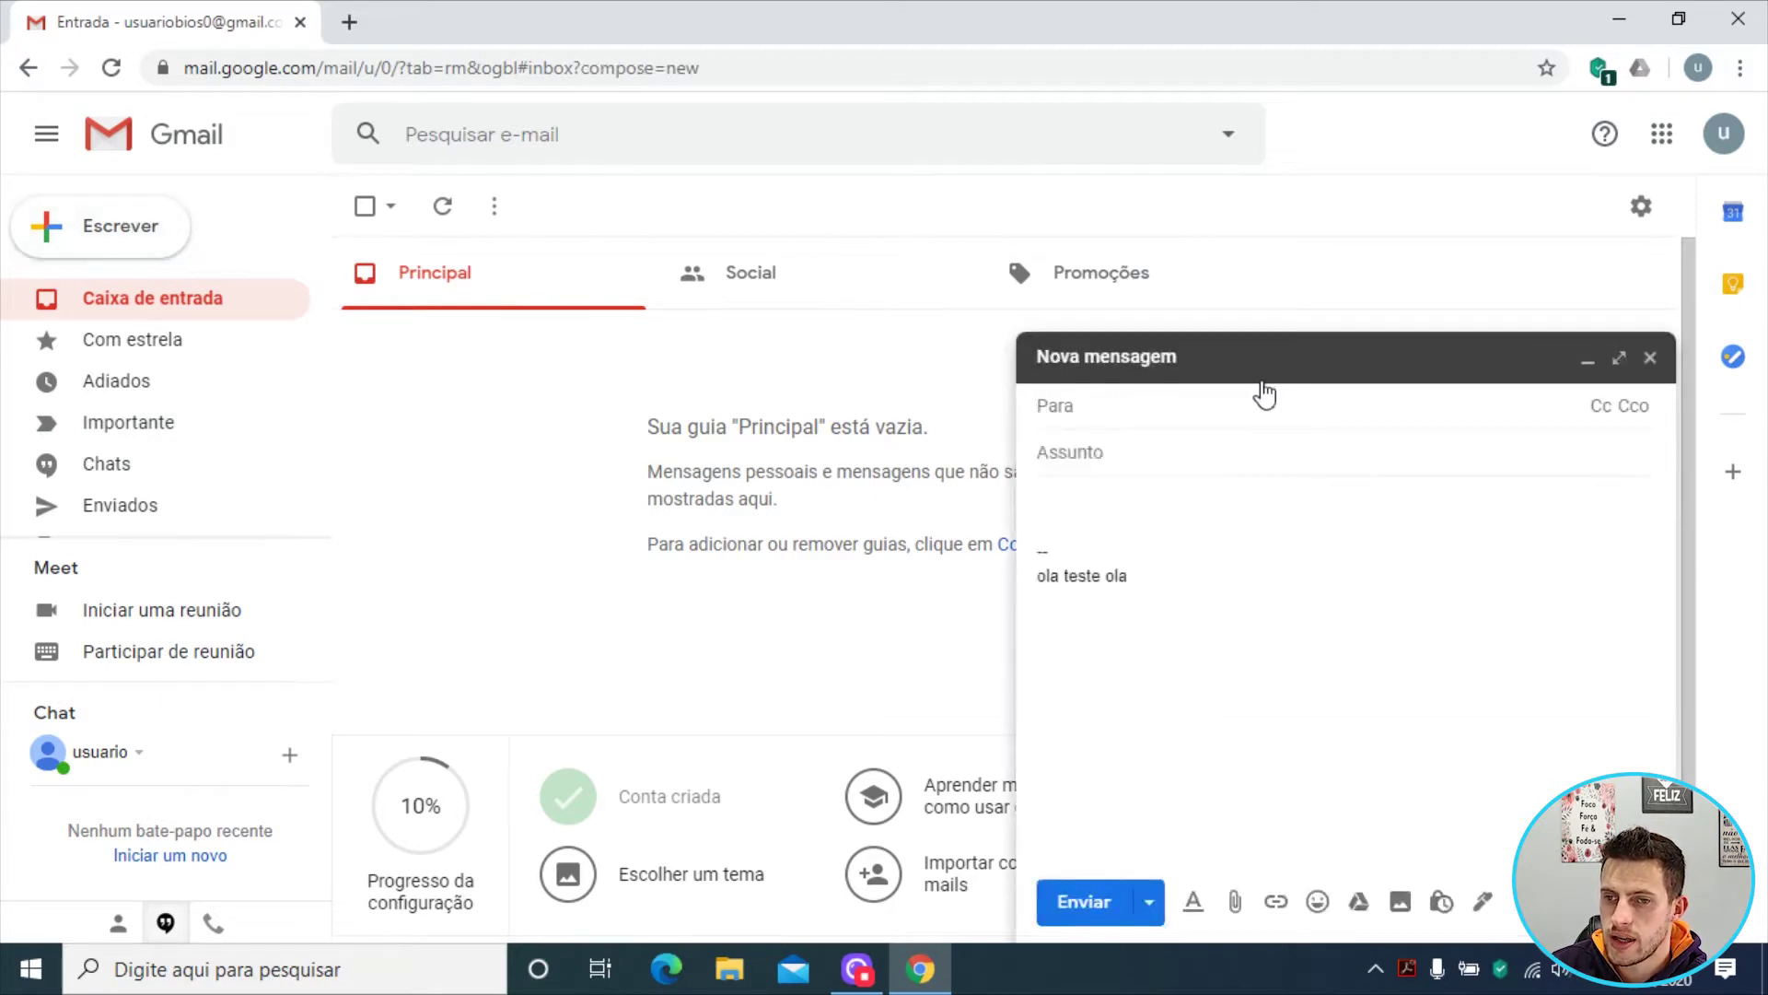
click(1186, 417)
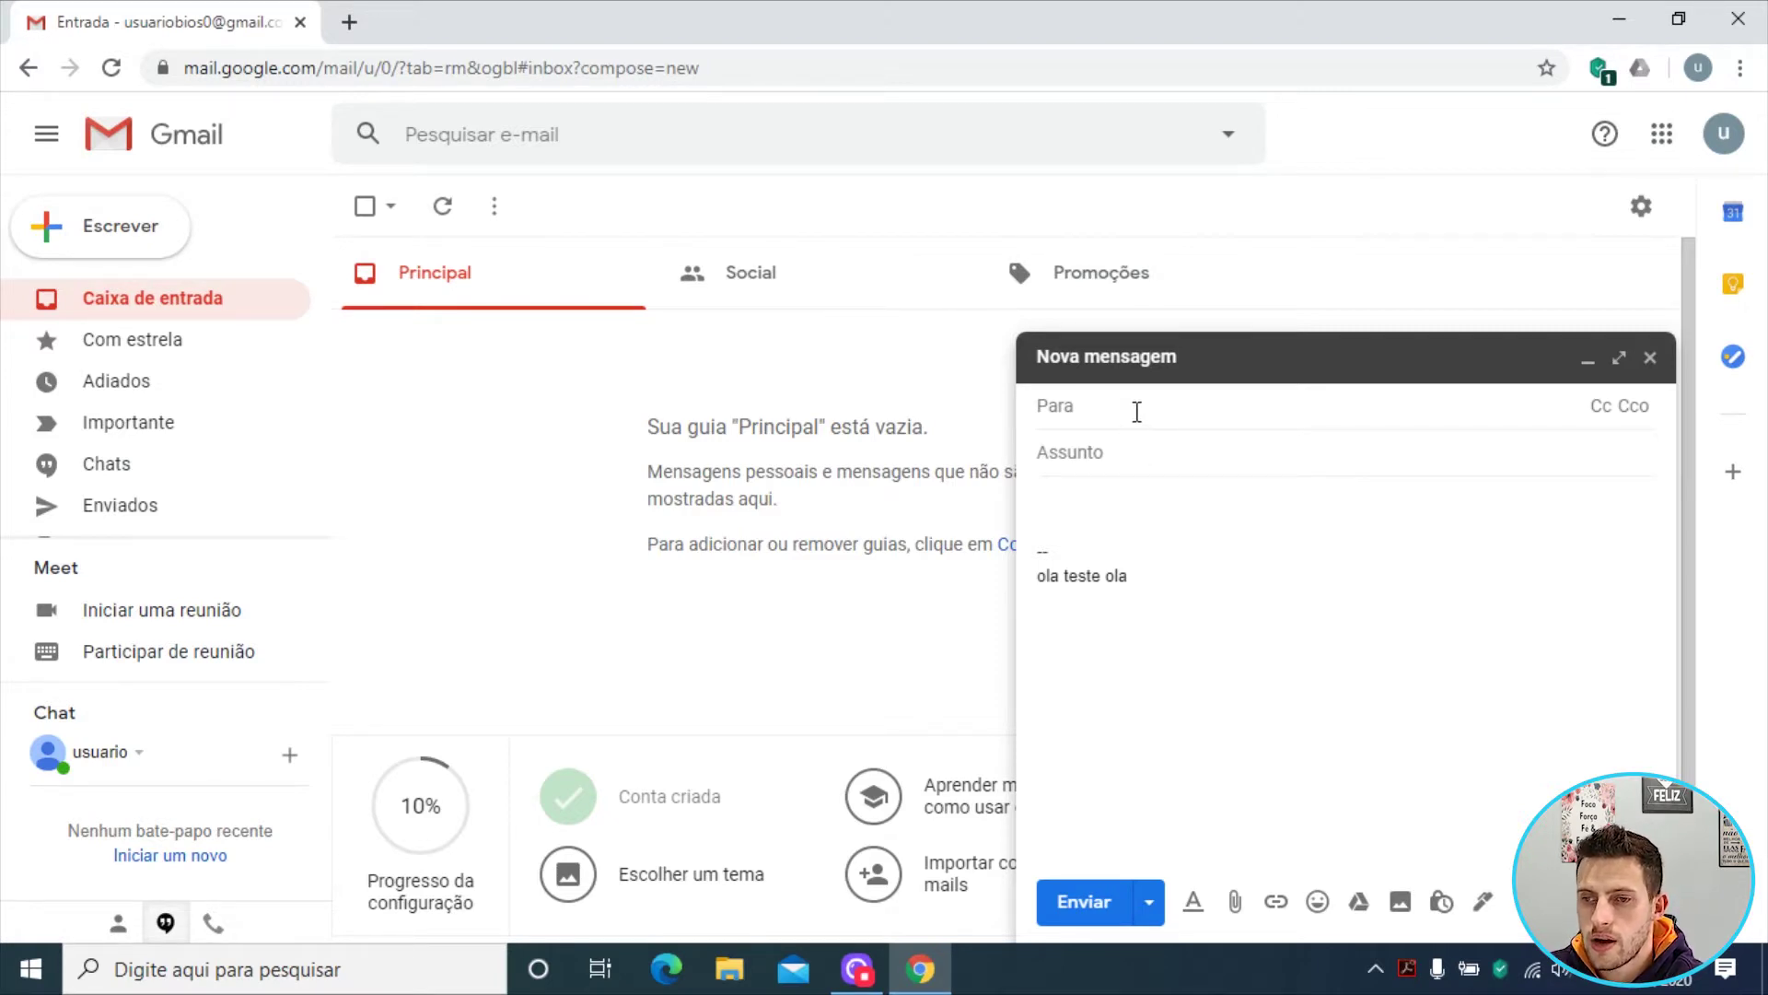
text(us)
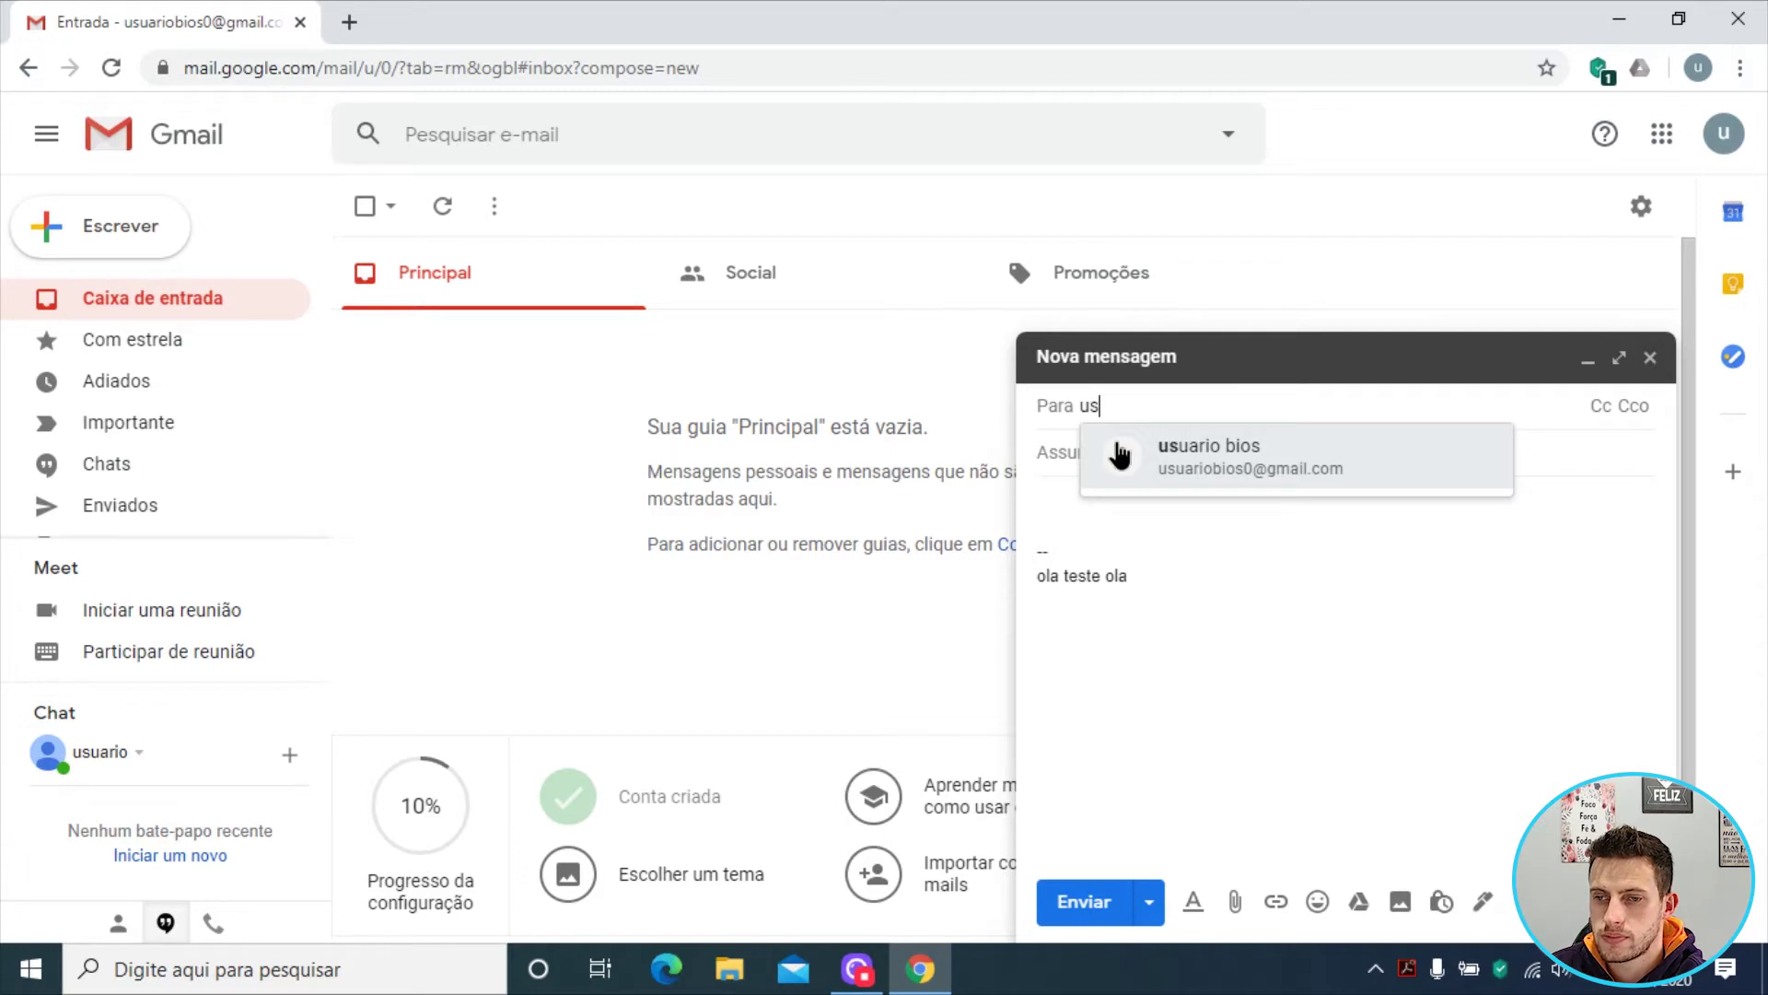
click(1117, 454)
click(1109, 454)
text(teste)
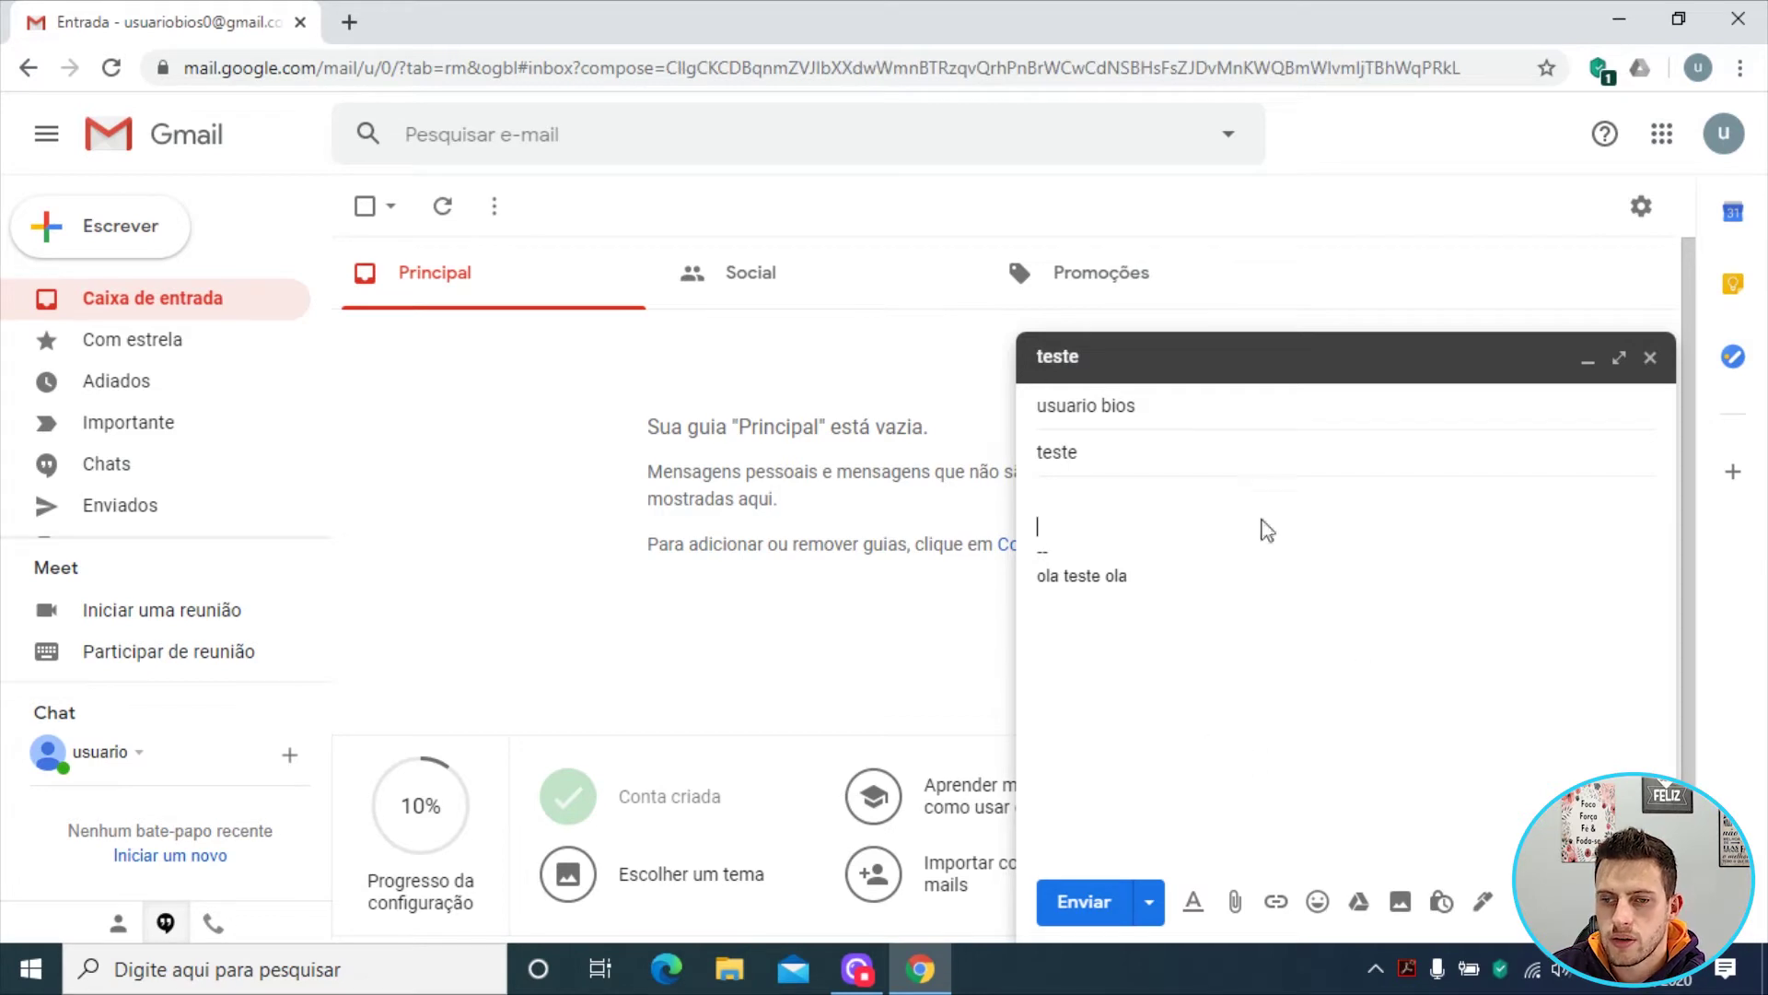
- Show the message's text formatting options and view the file attachment dialog without attaching anything
click(1192, 902)
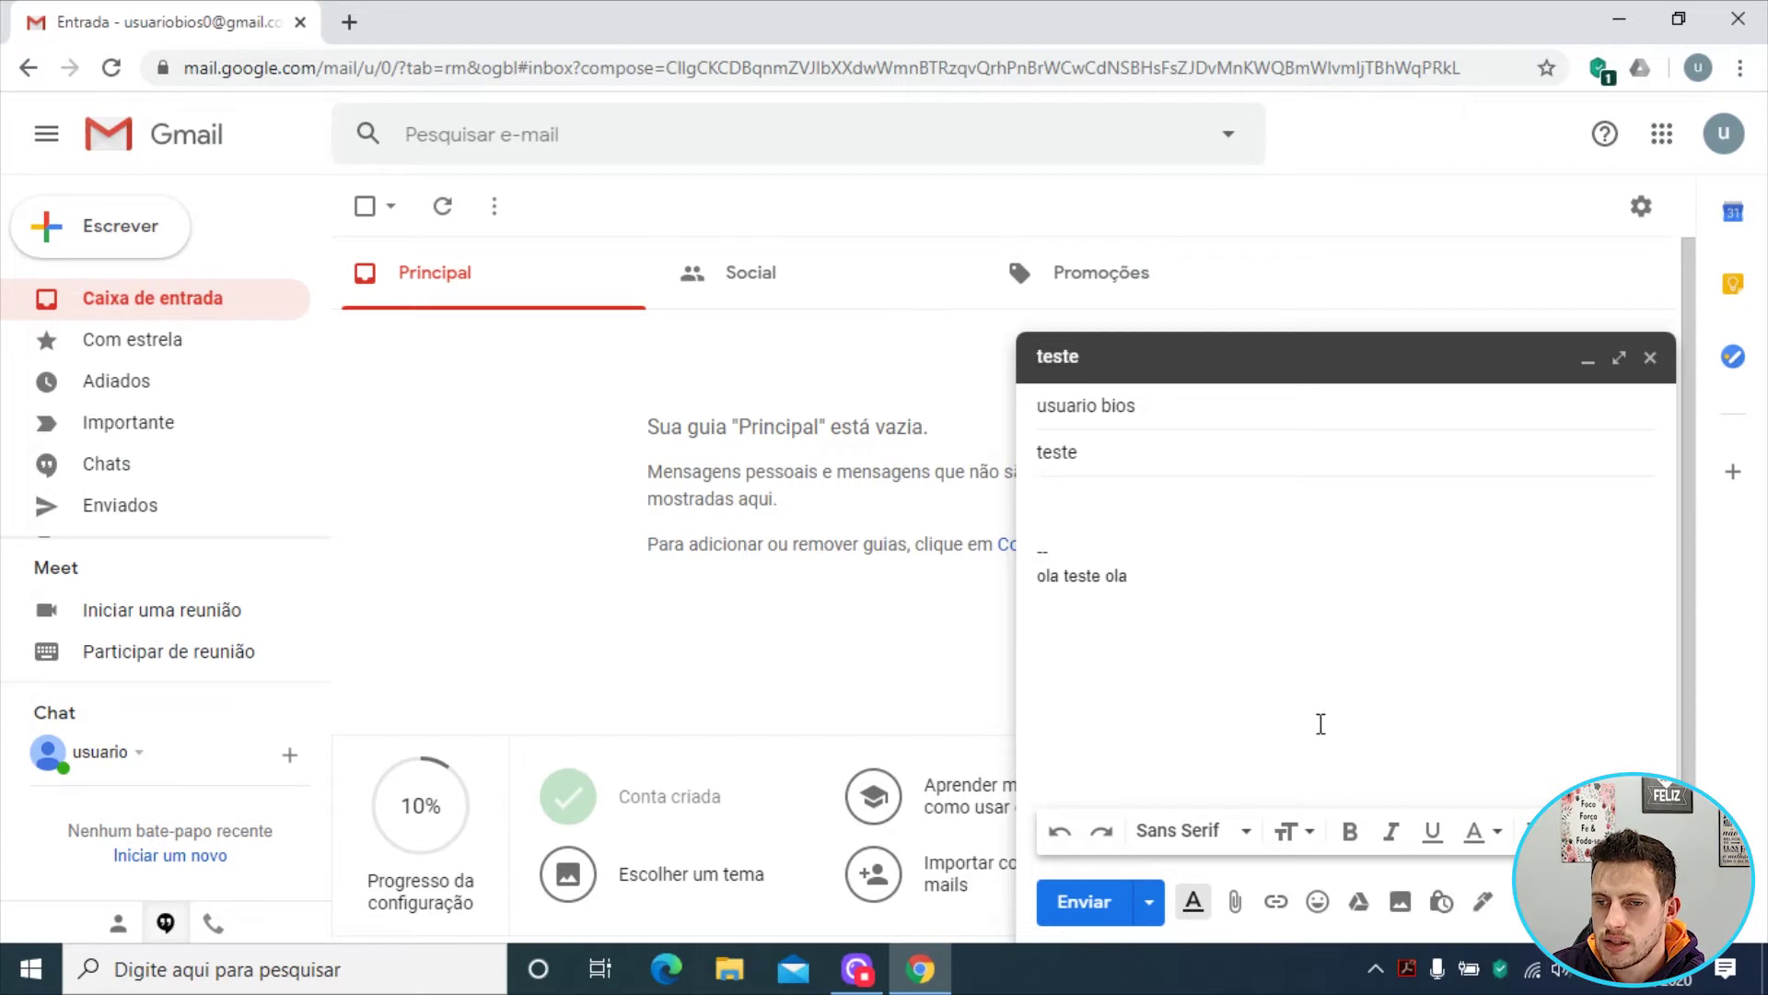
click(1235, 908)
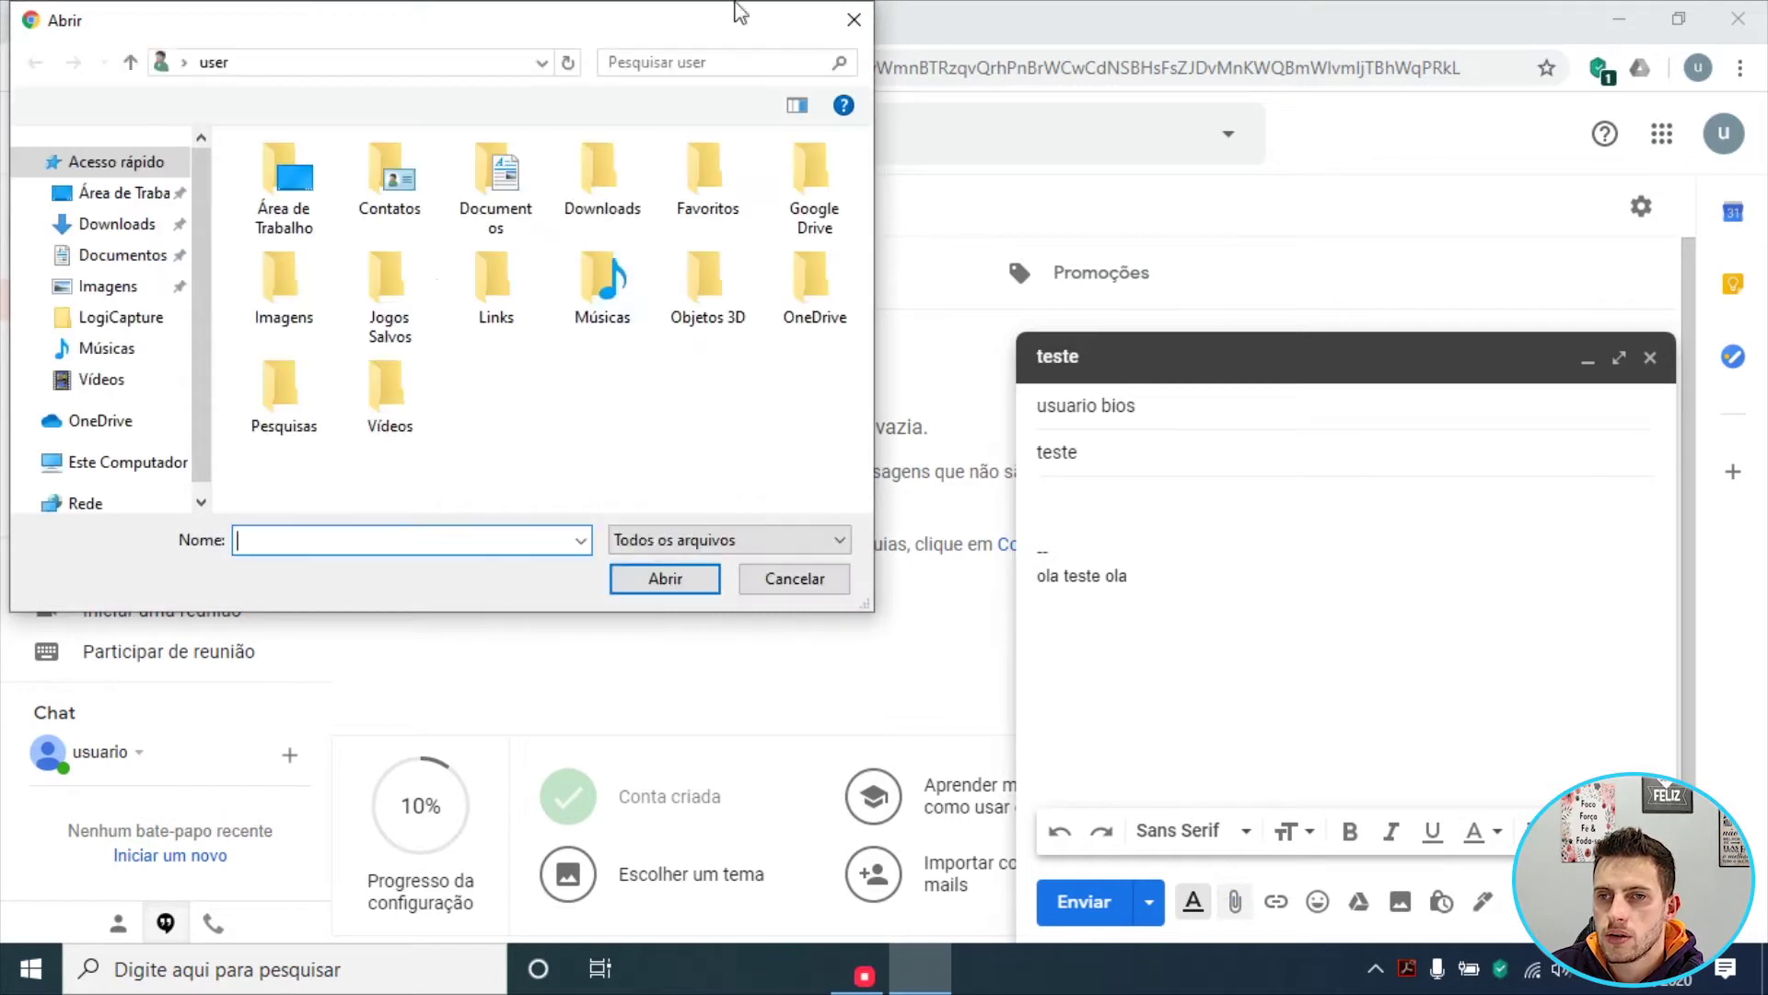
click(853, 22)
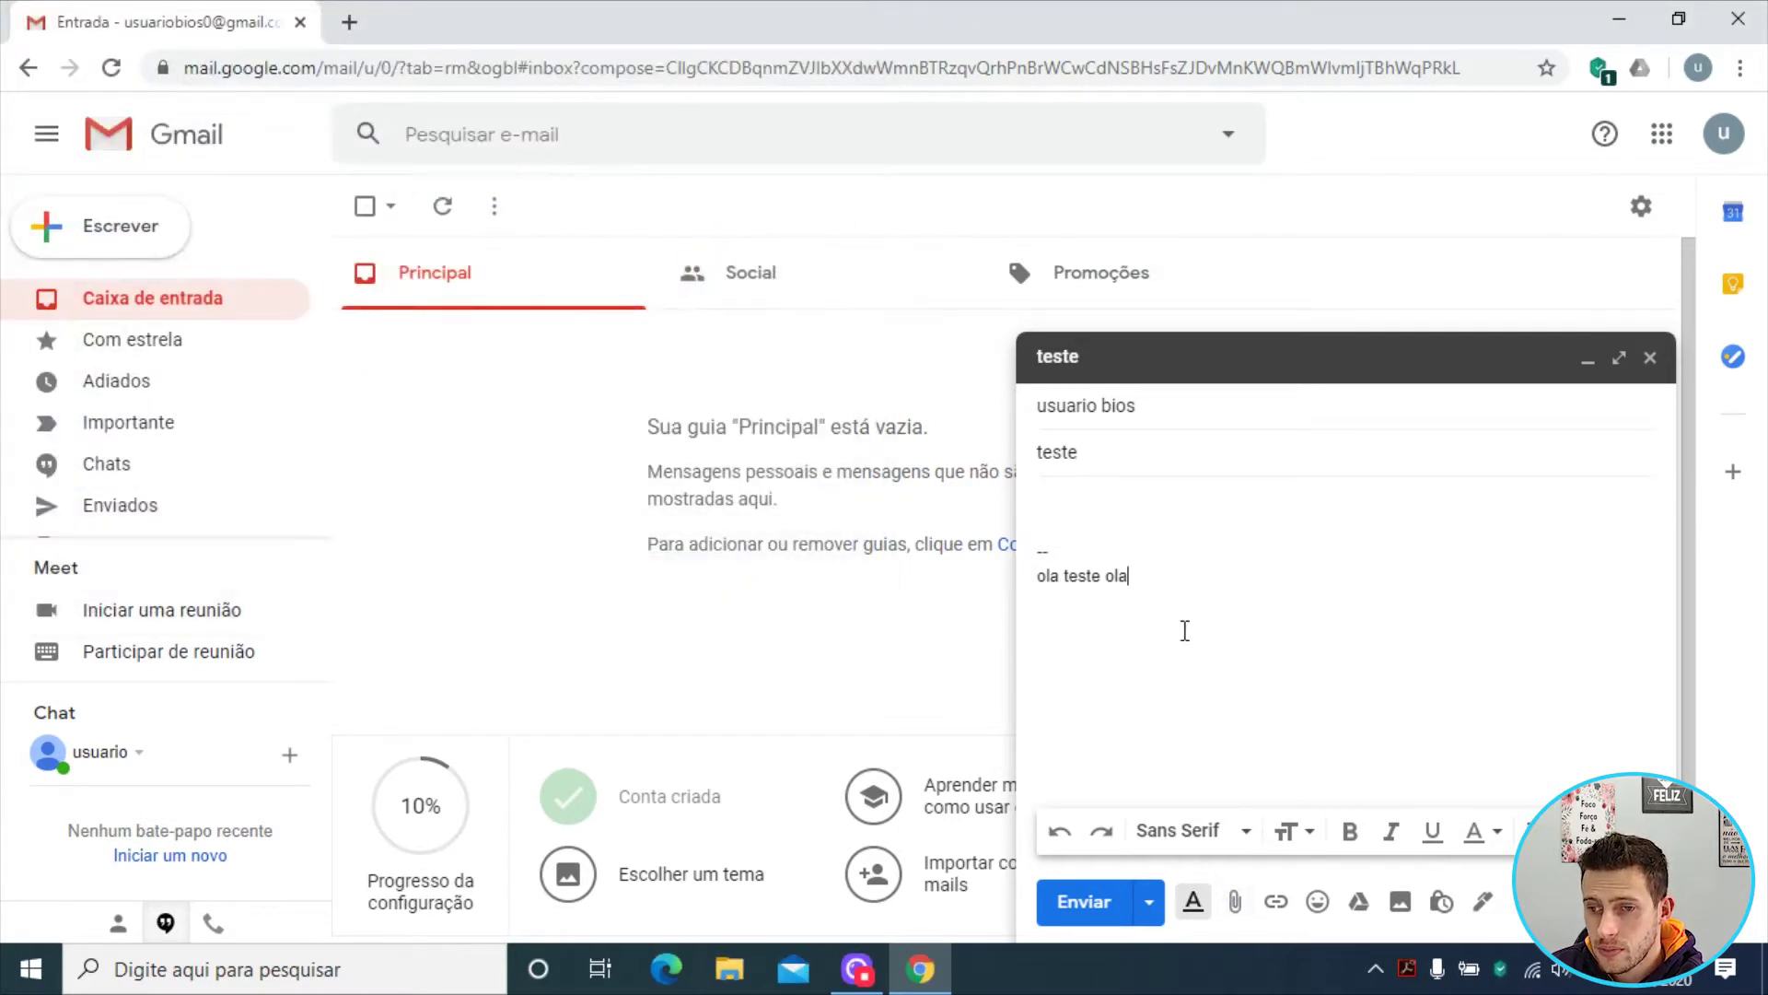
- Insert grinning, winking and kissing face emojis after the signature text "ola teste ola" in the message
click(1318, 901)
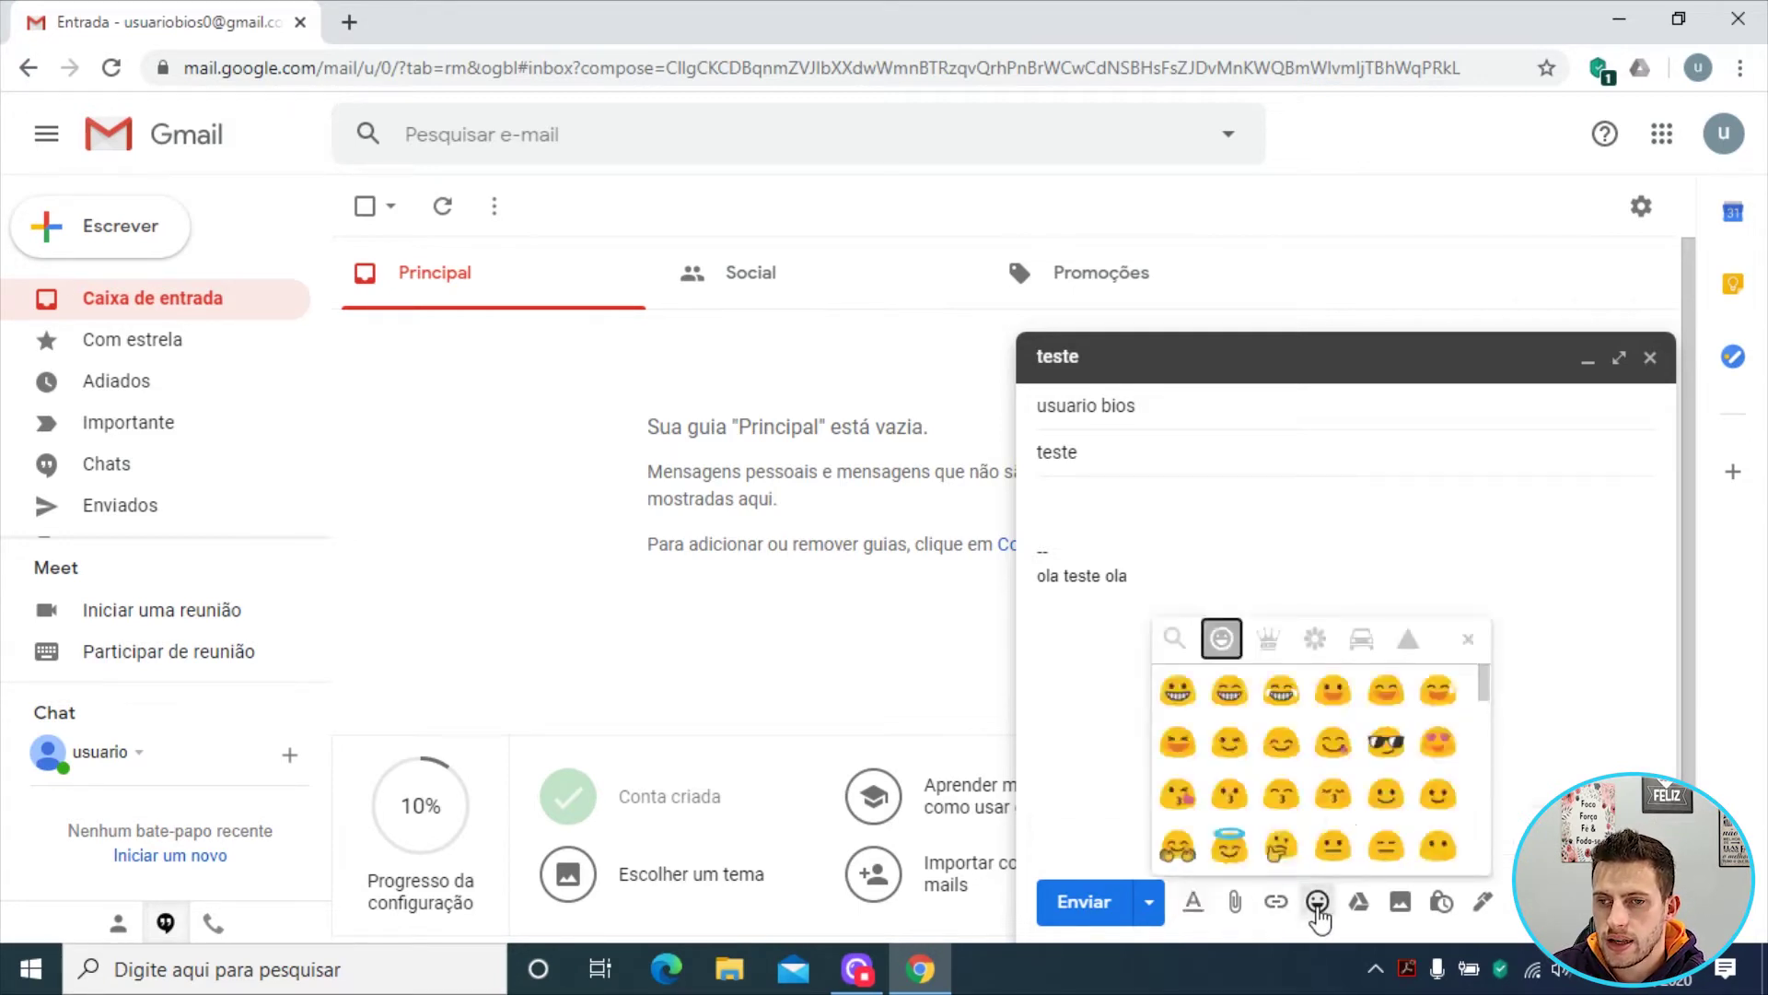
click(1229, 690)
click(1229, 741)
click(1281, 793)
click(1468, 639)
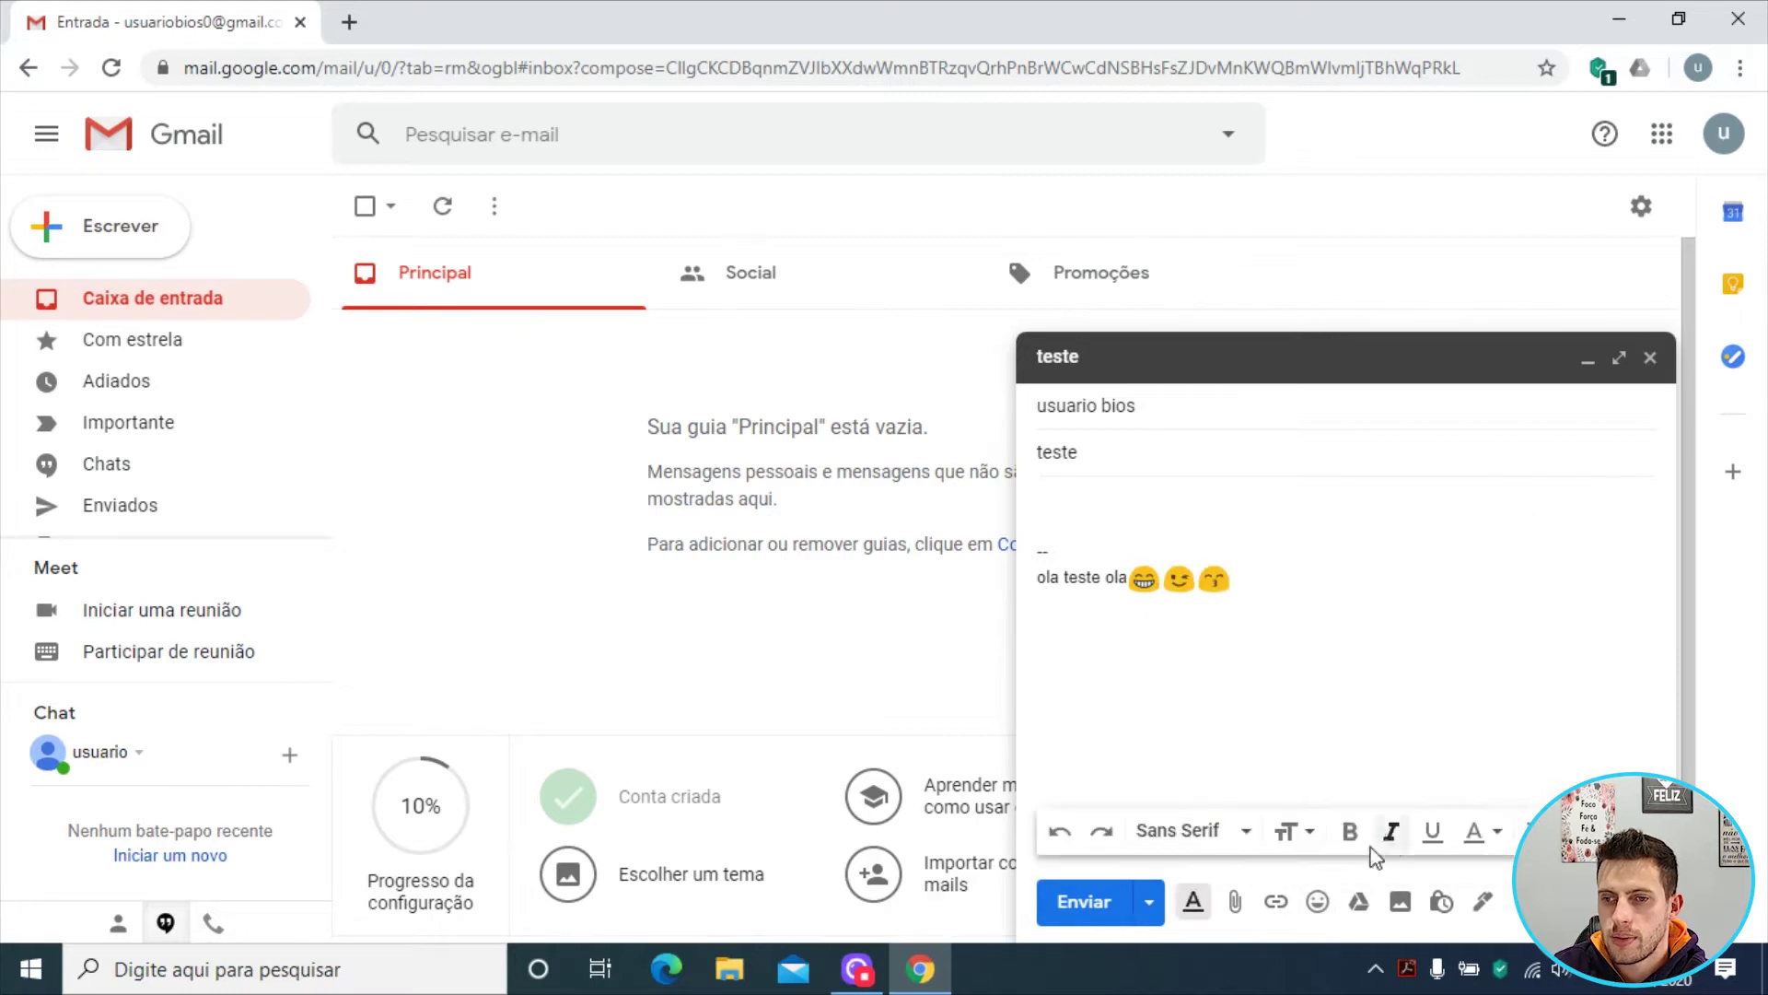
- Examine the Google Drive file insertion dialog and the additional options available for the message
click(1362, 906)
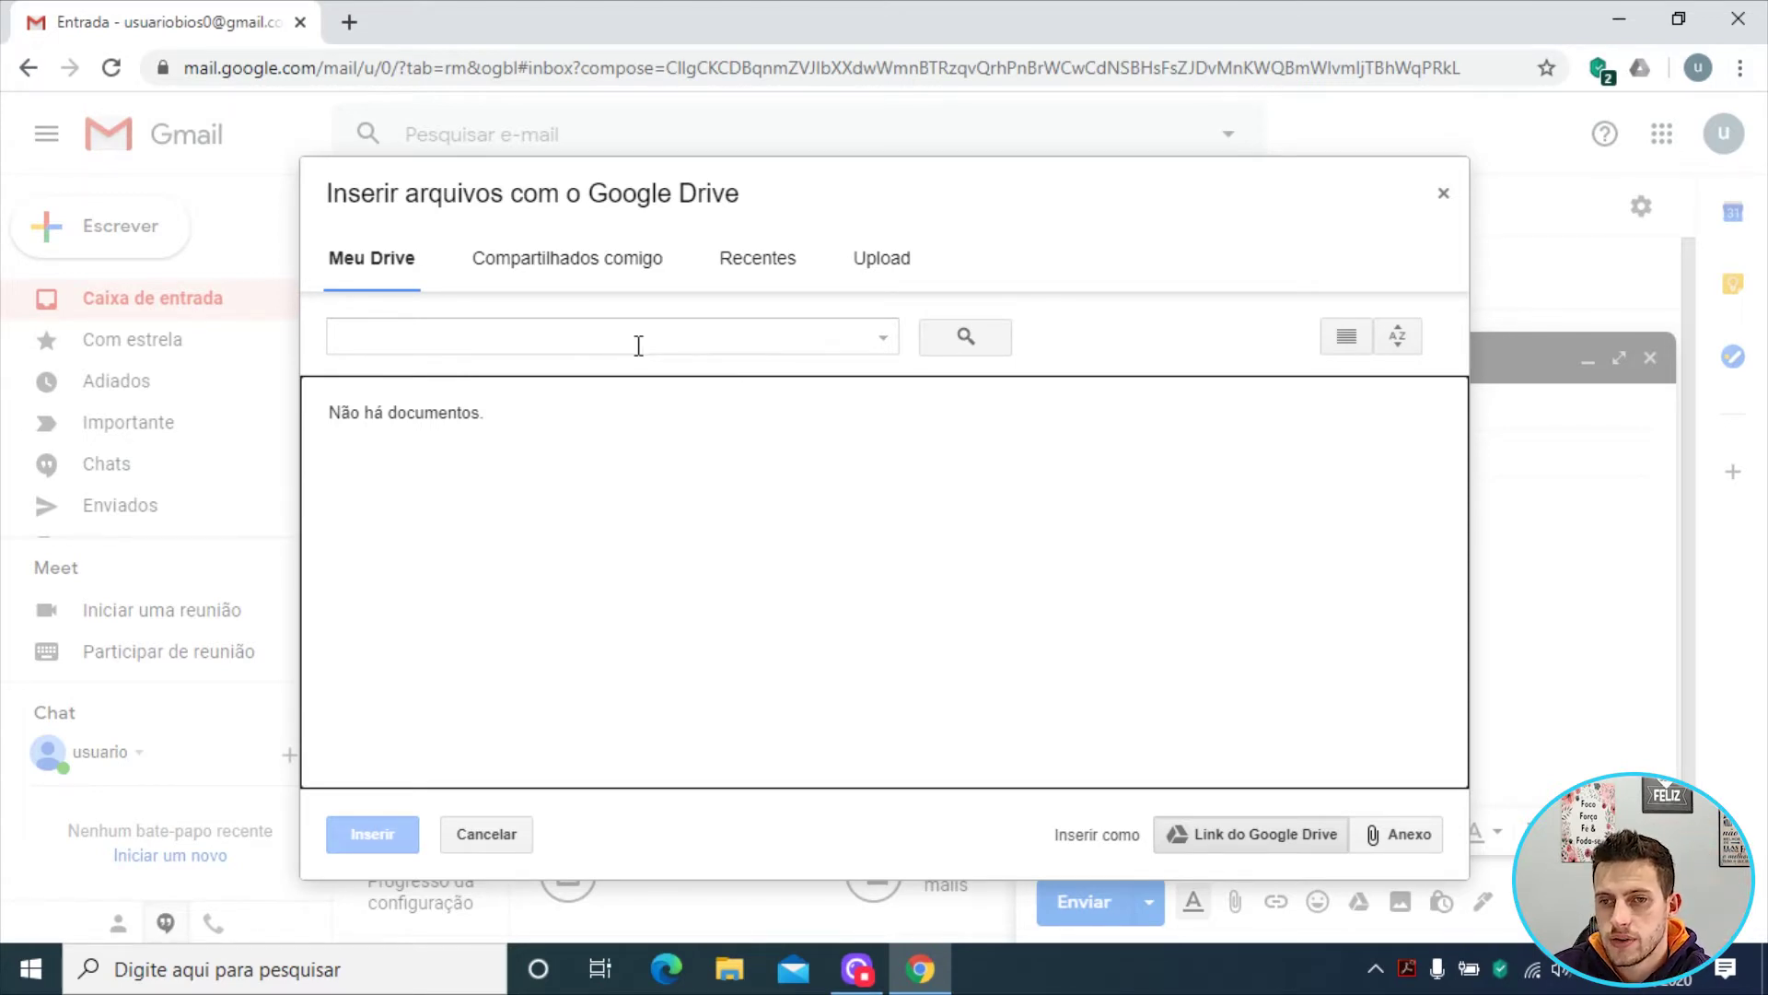
click(1443, 194)
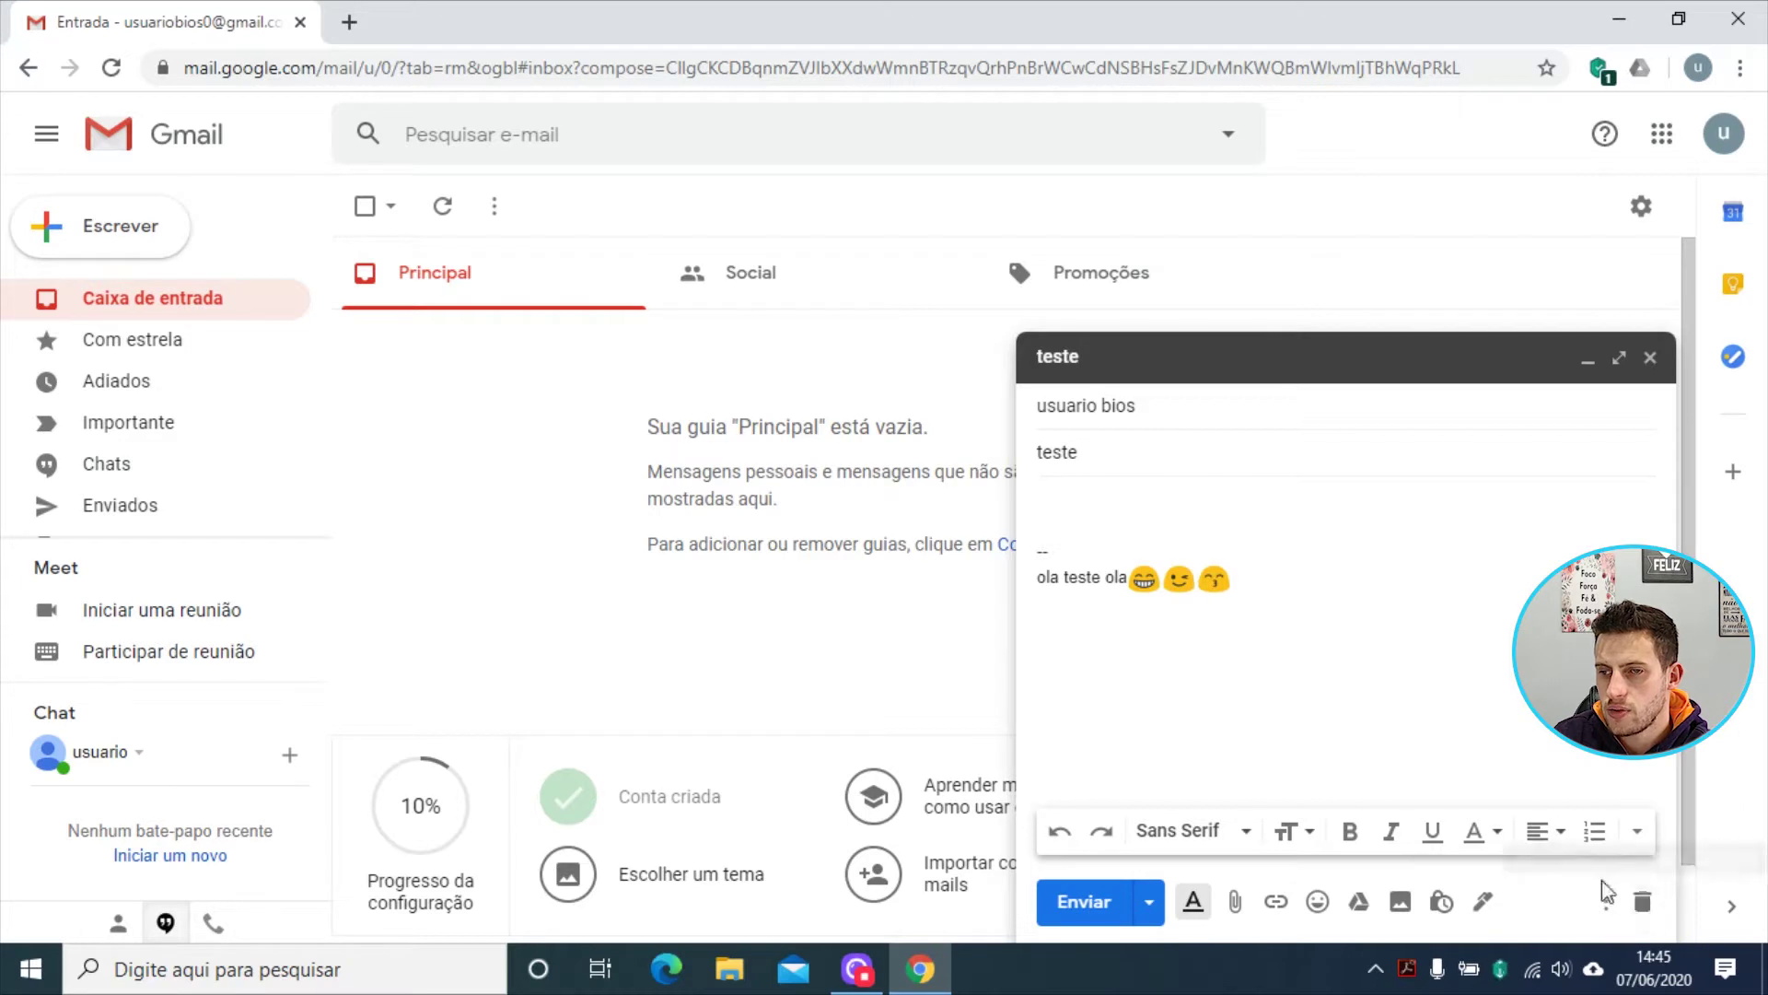
click(1605, 903)
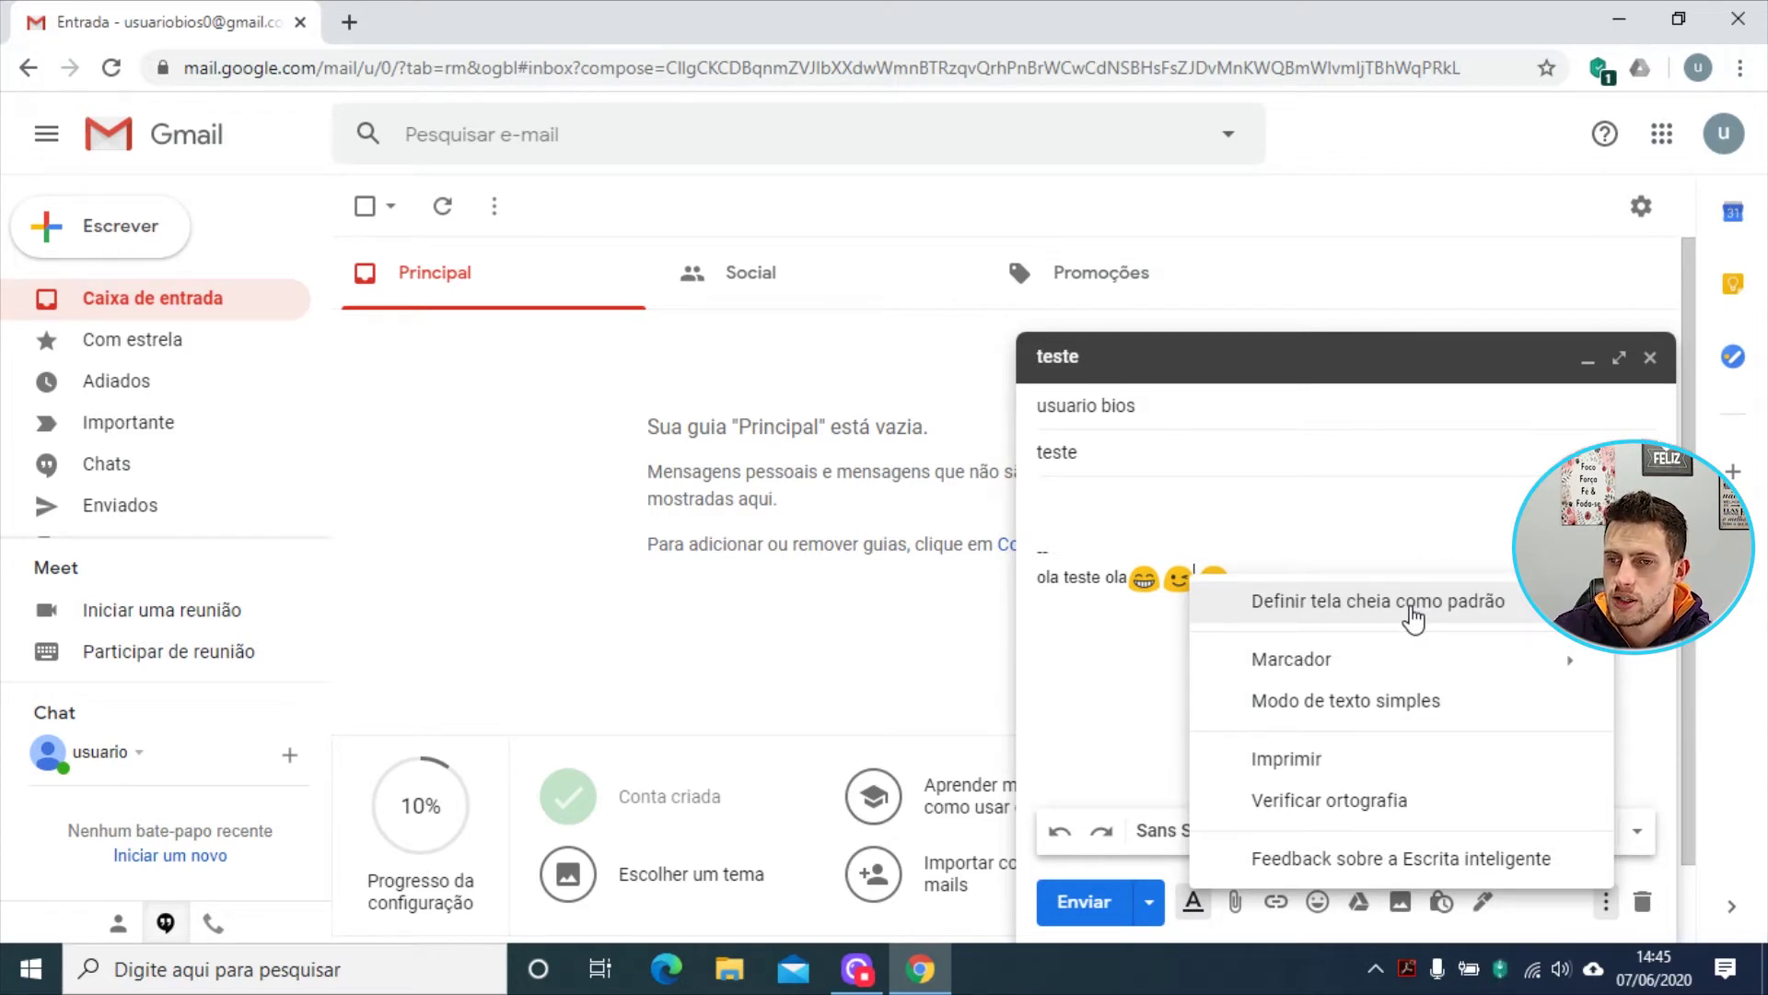
mouse_move(1399, 663)
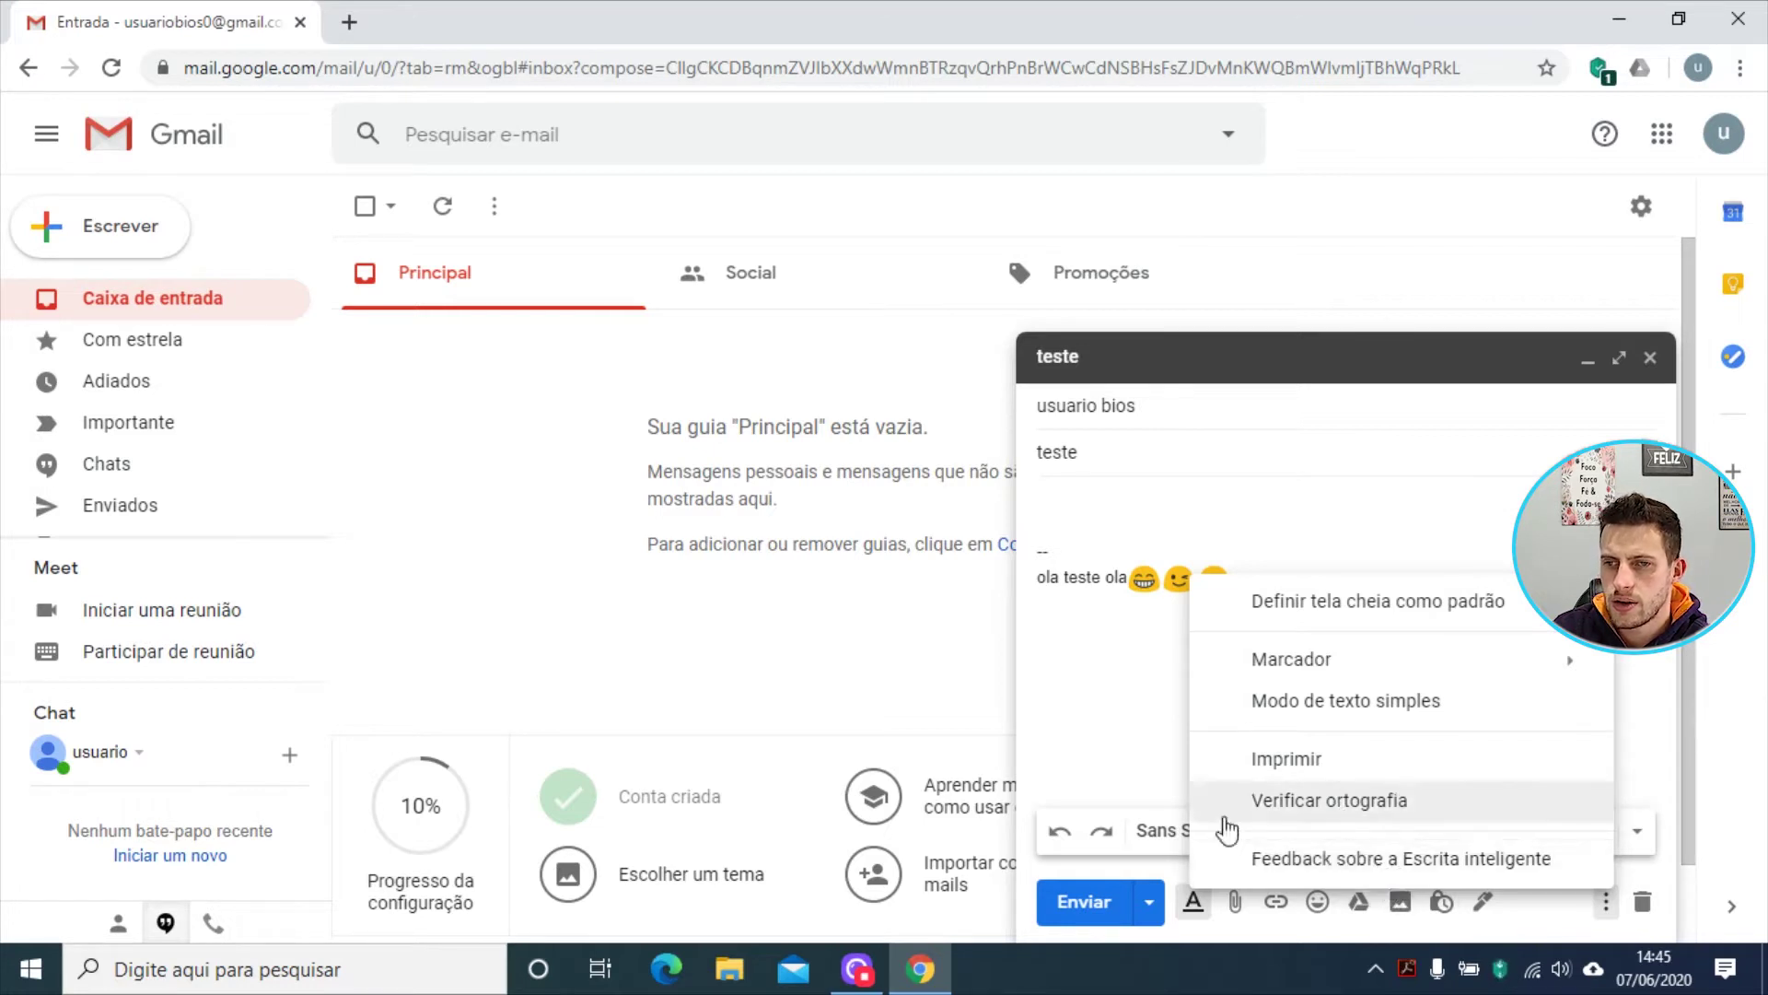
click(1096, 699)
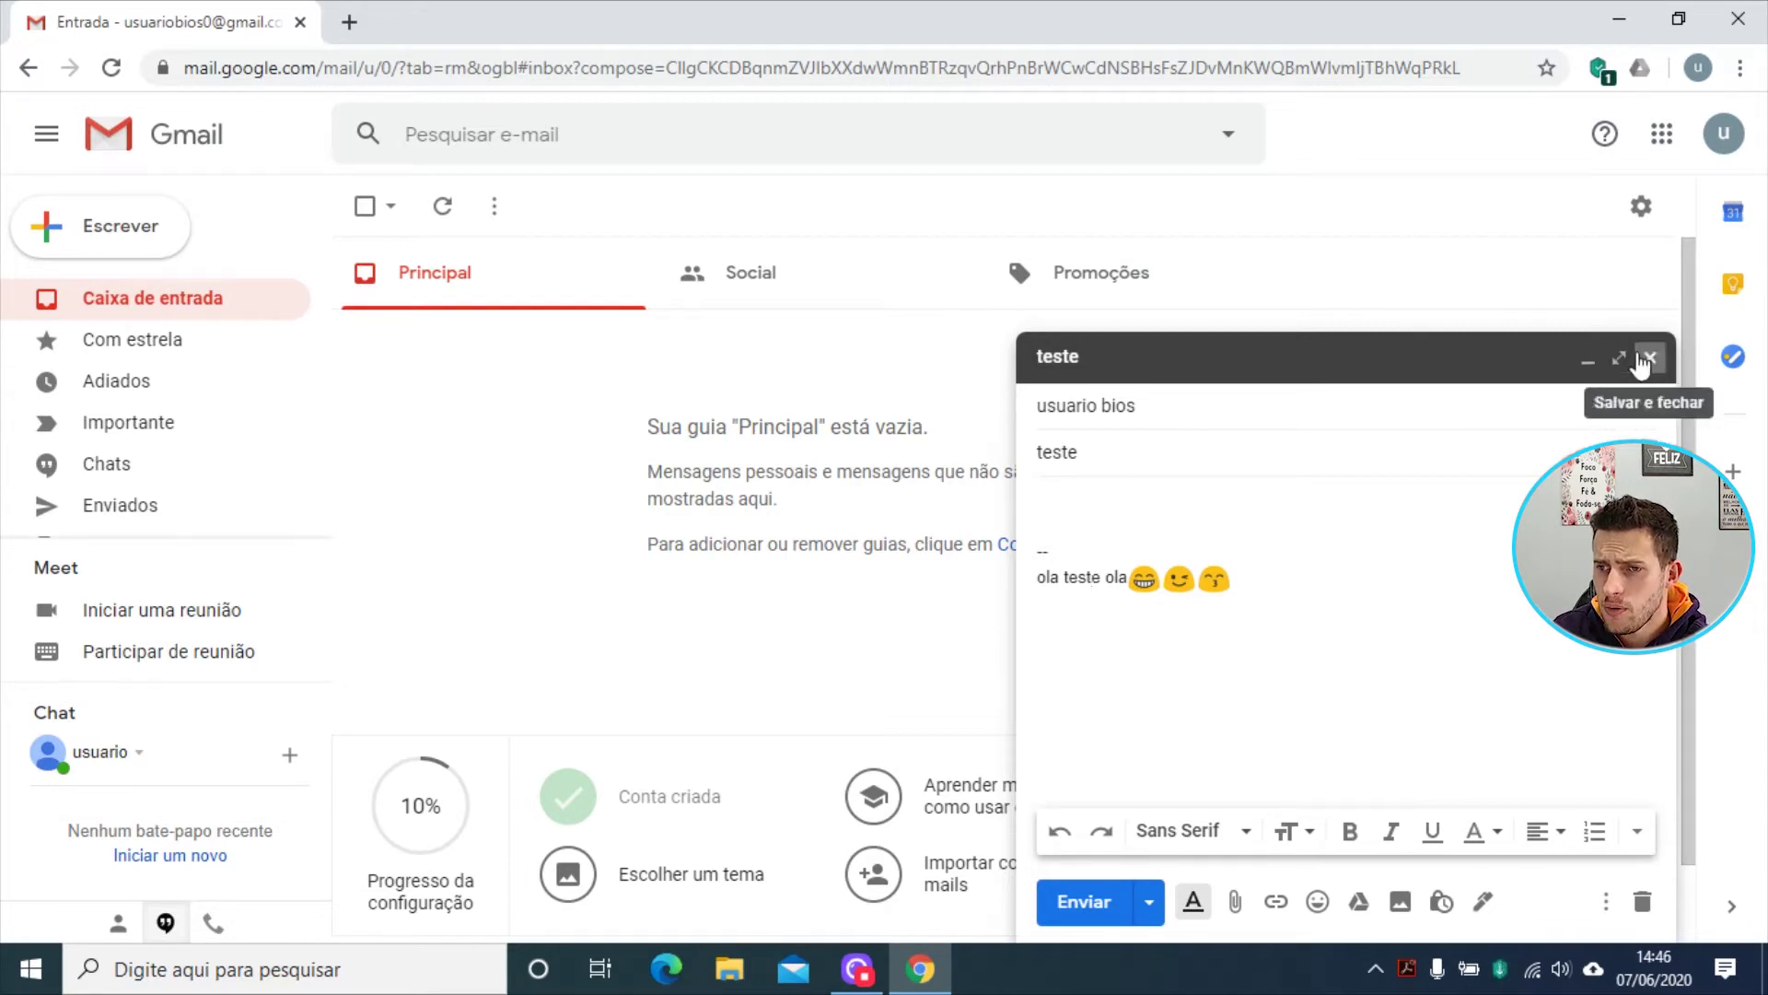
- Save the "teste" message as a draft and close it
click(1649, 361)
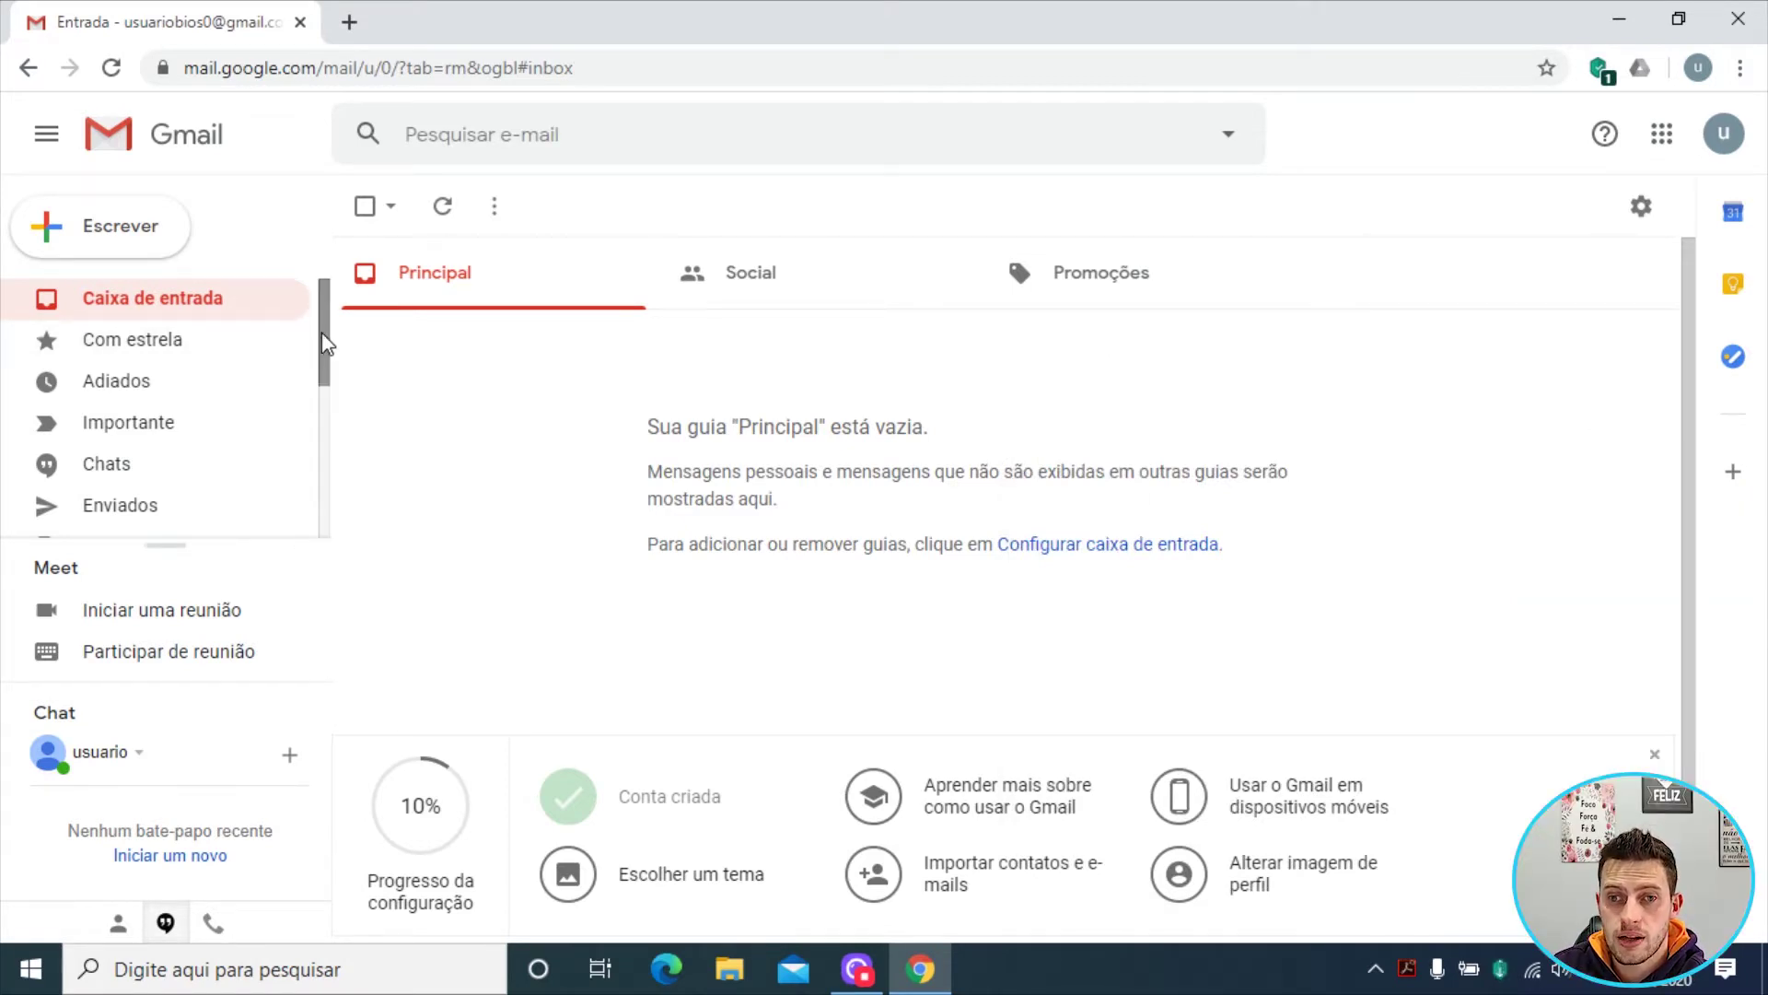
- Create a new top-level label named with a person's first name
drag(322, 346, 318, 512)
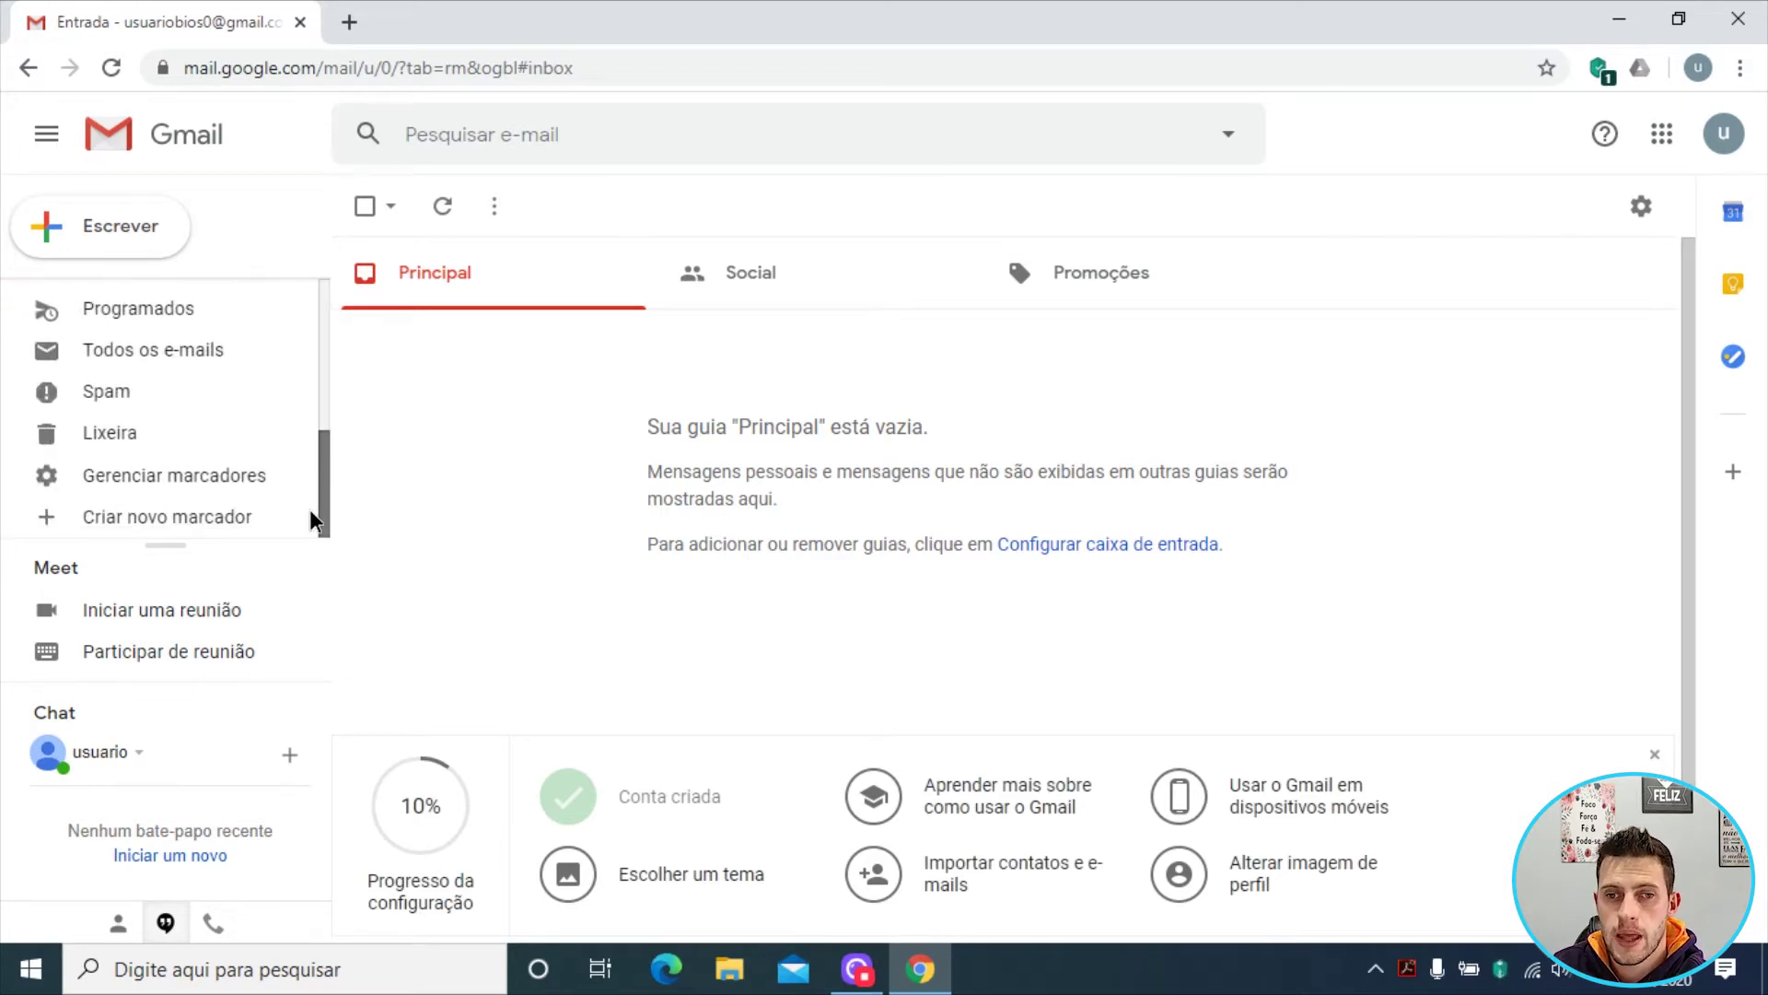
click(144, 531)
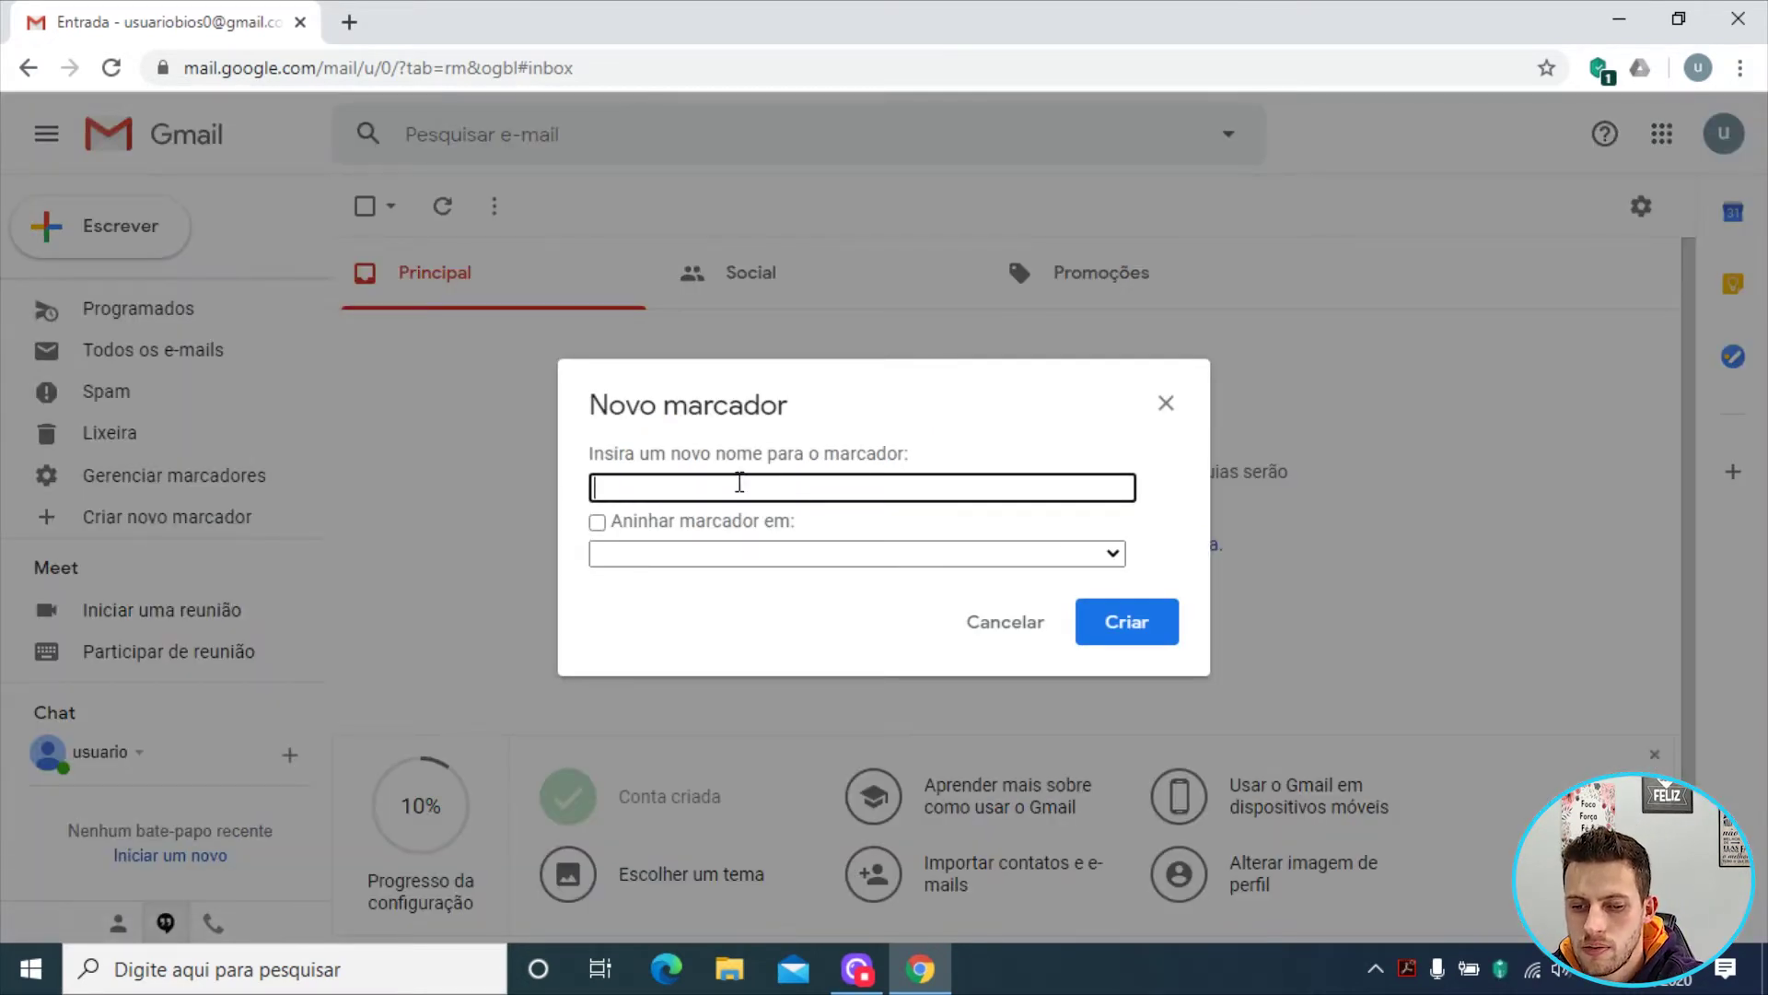
text(rafael)
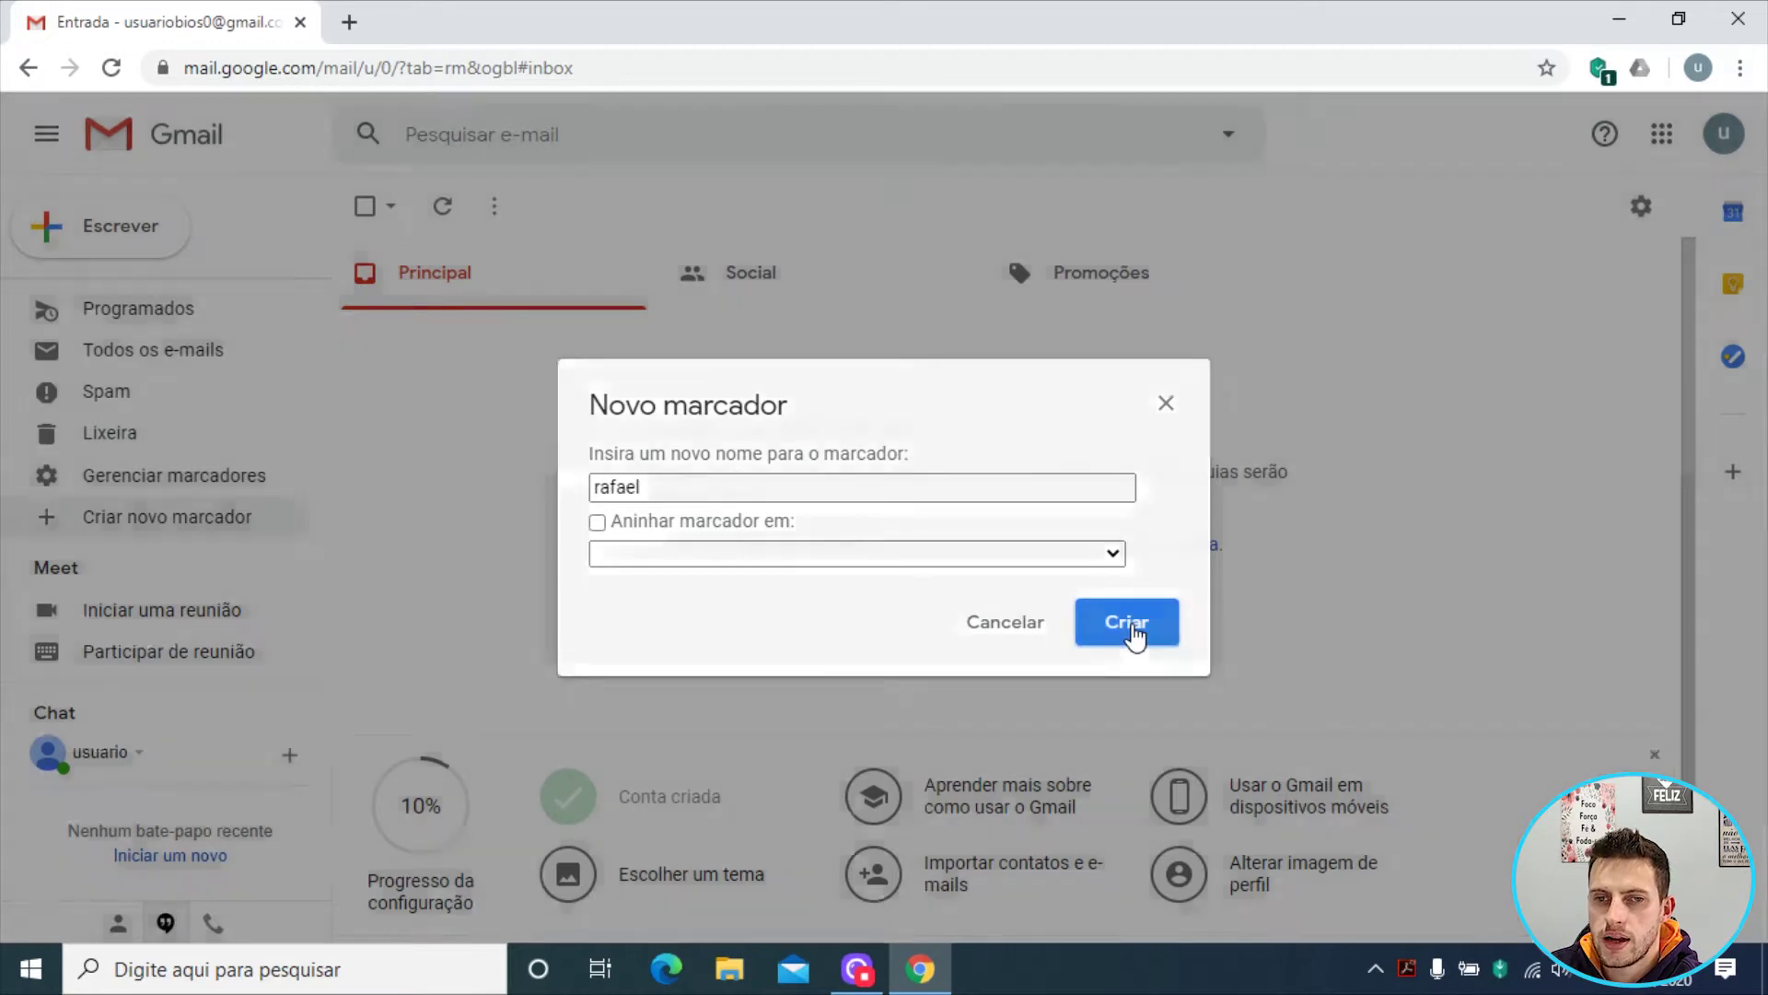
click(1135, 630)
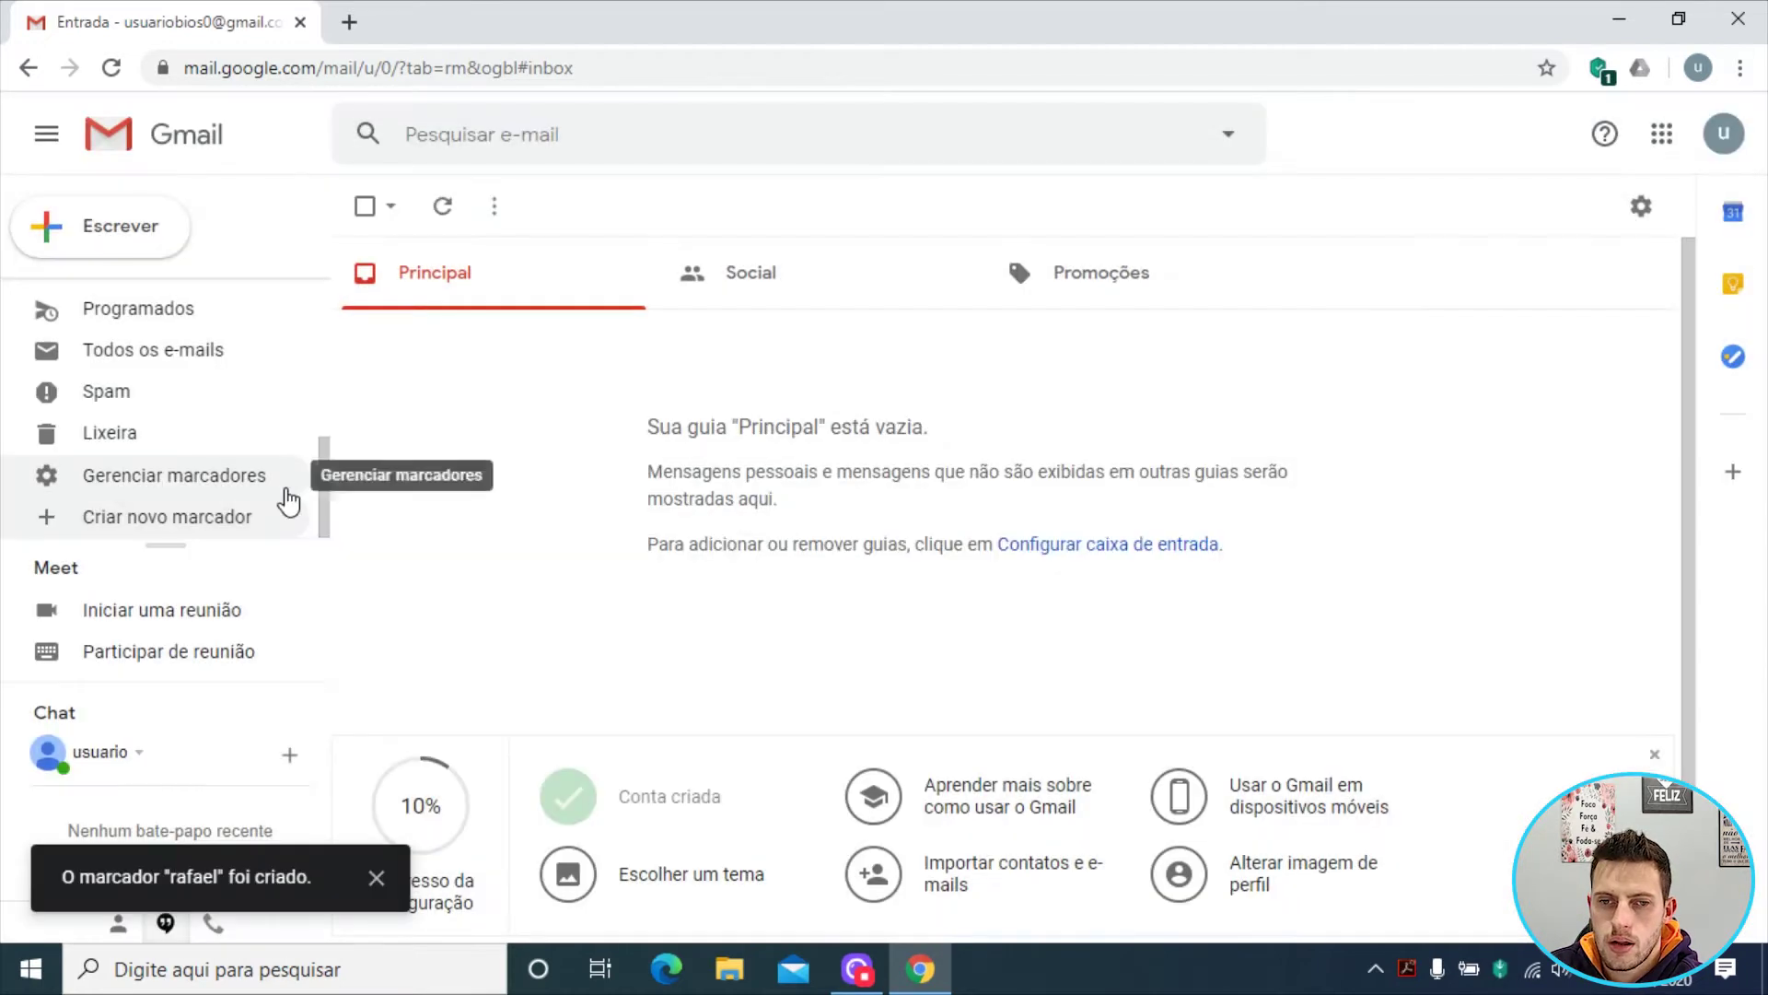
- Create a label named "teste" nested under the existing first-name label, and check it in the label list
click(146, 517)
text(t)
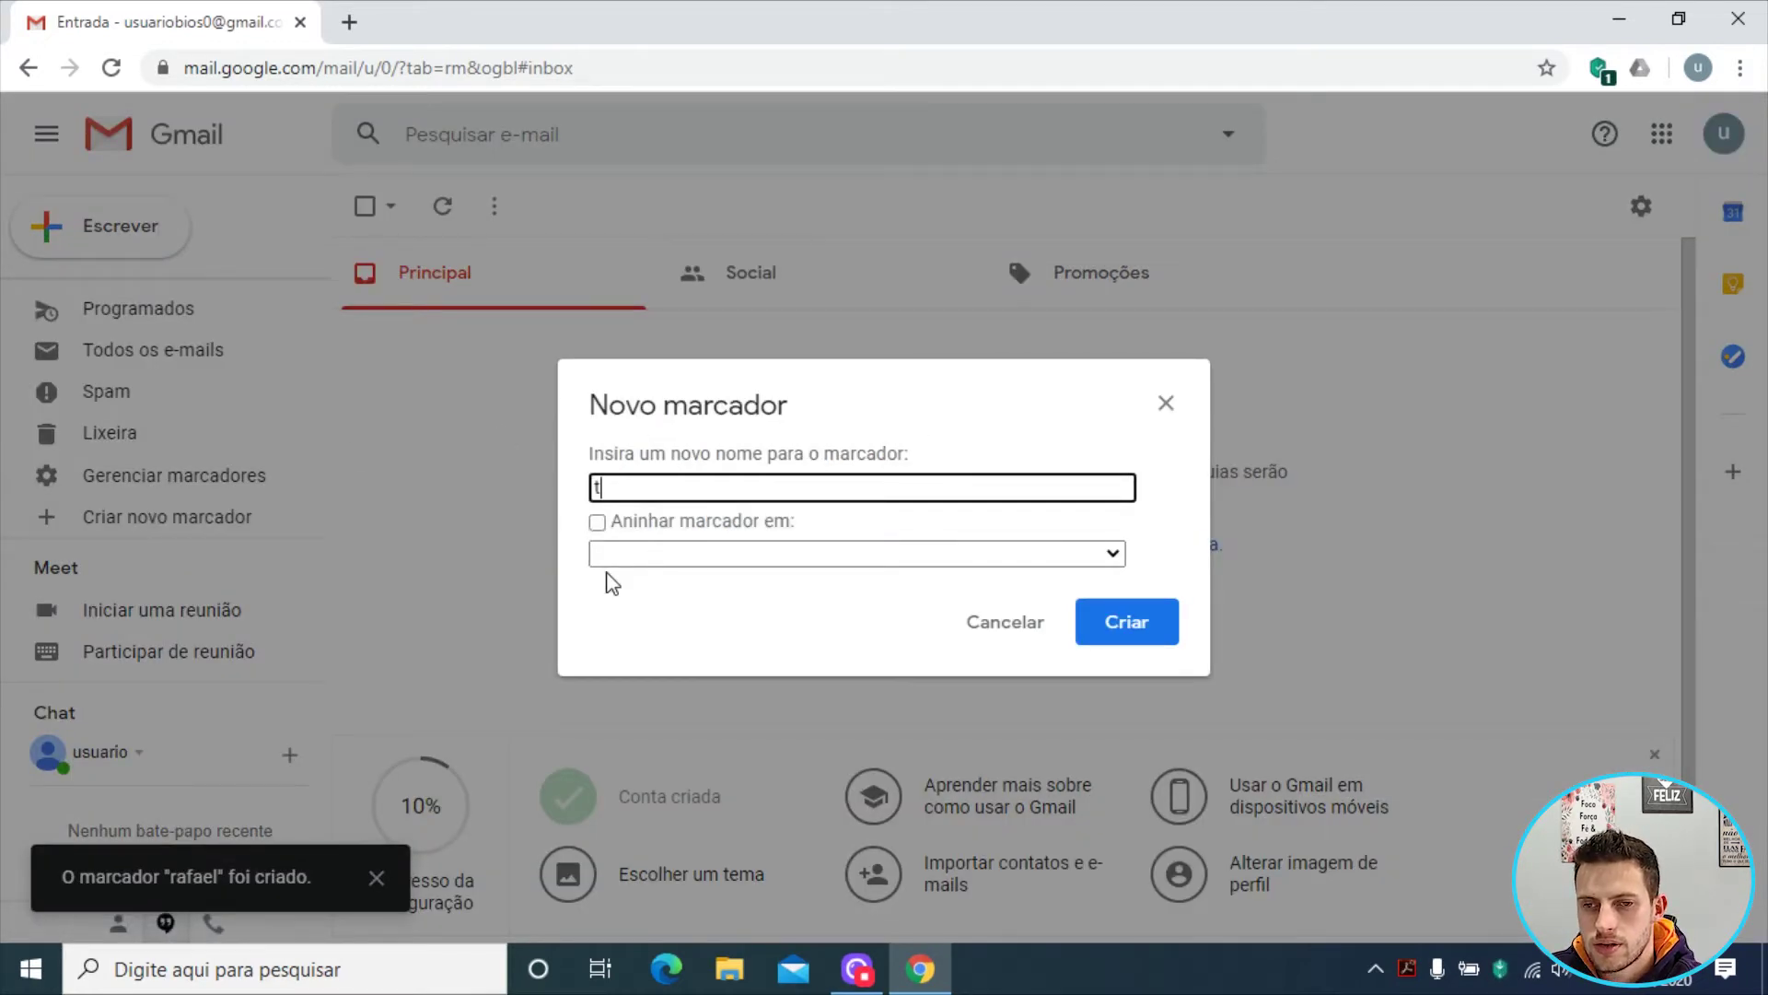
text(este)
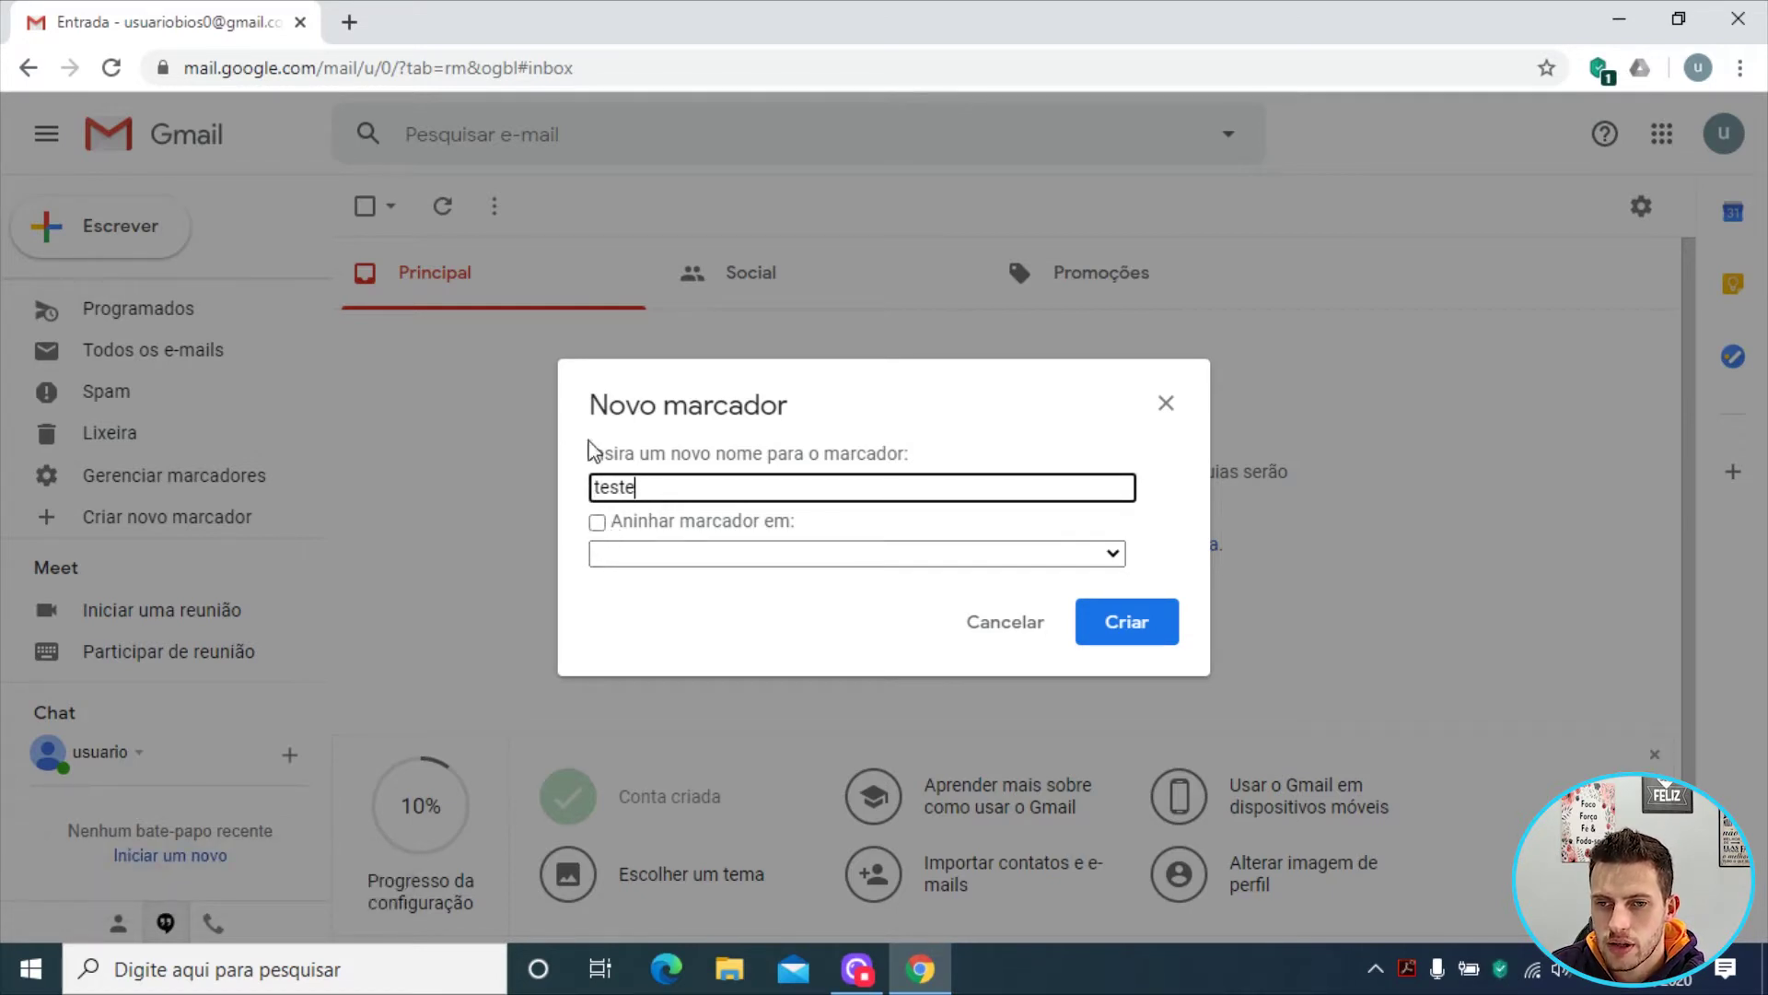
click(606, 535)
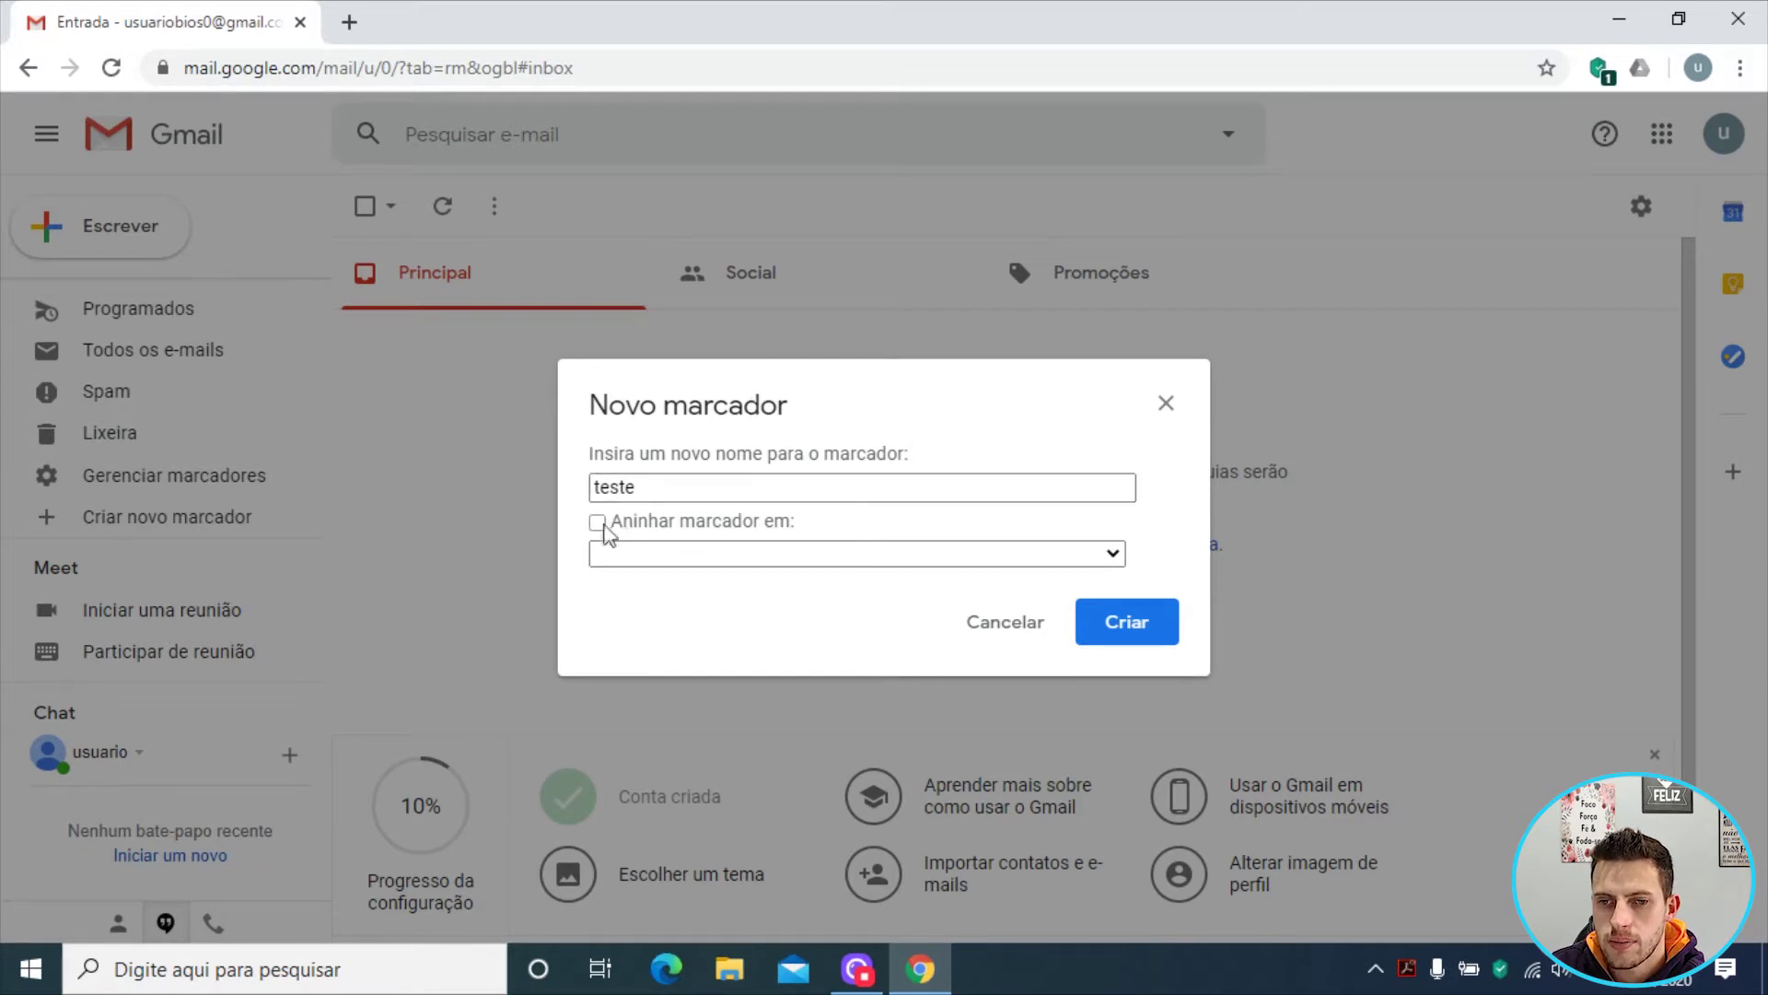
click(605, 530)
click(649, 556)
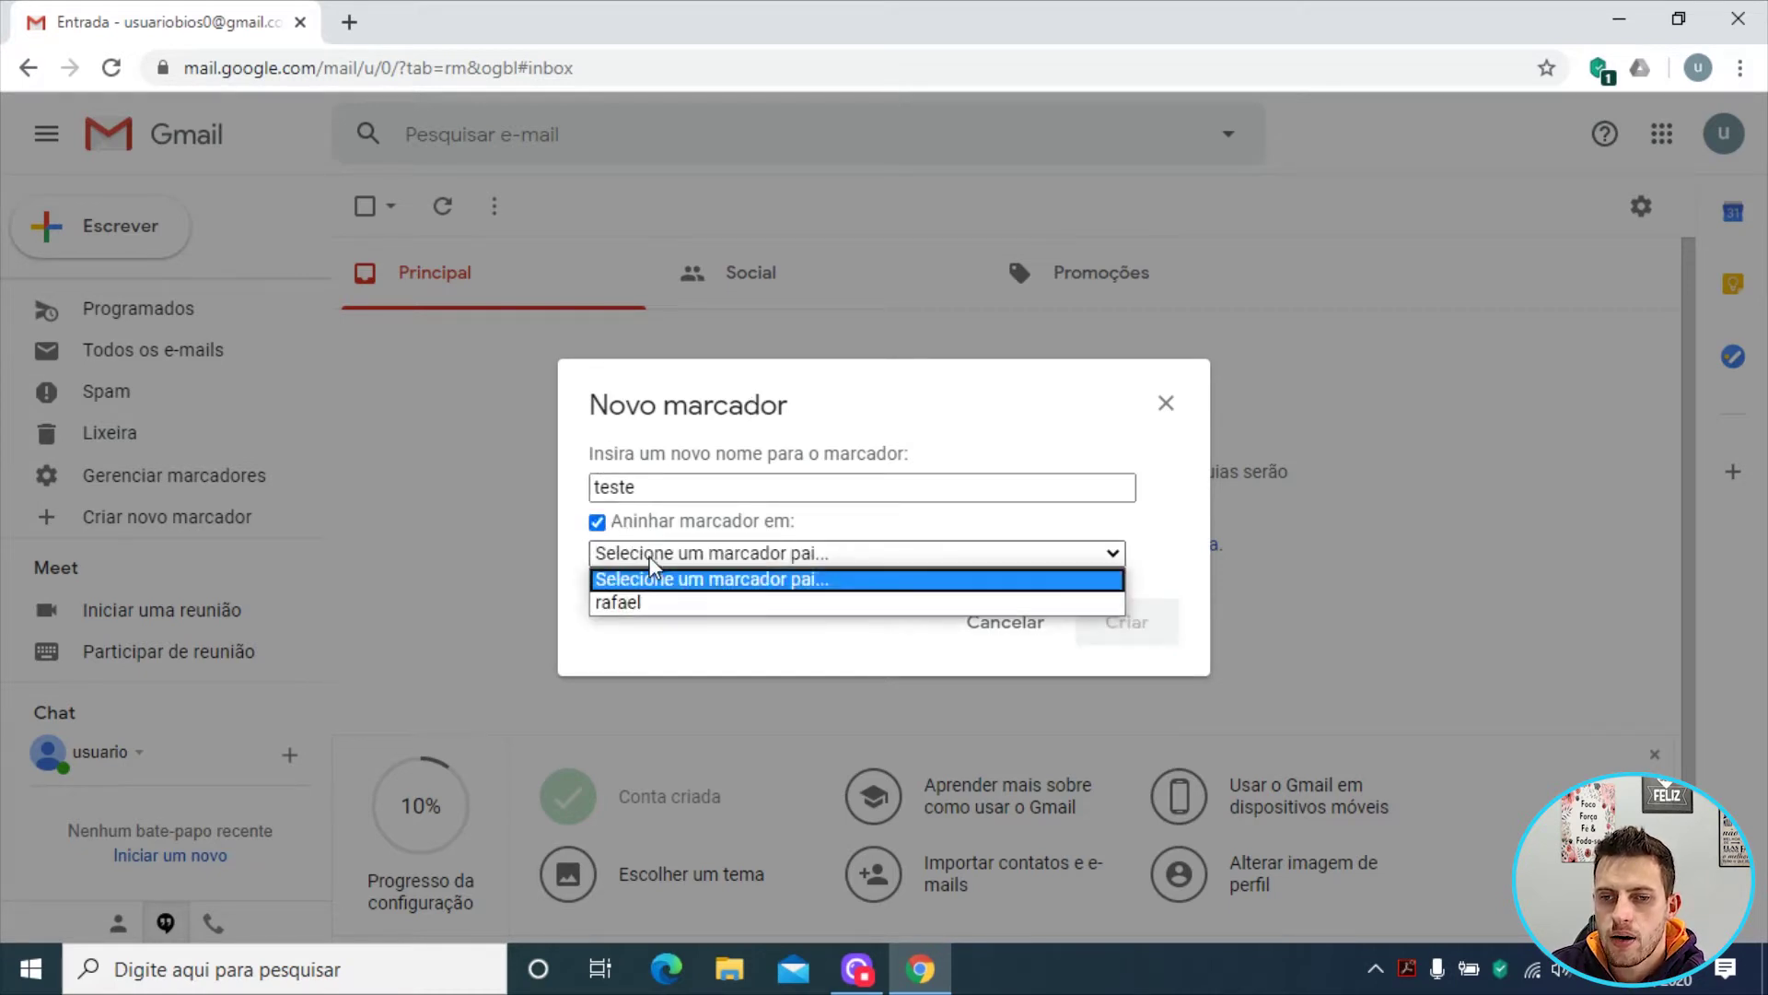
click(619, 598)
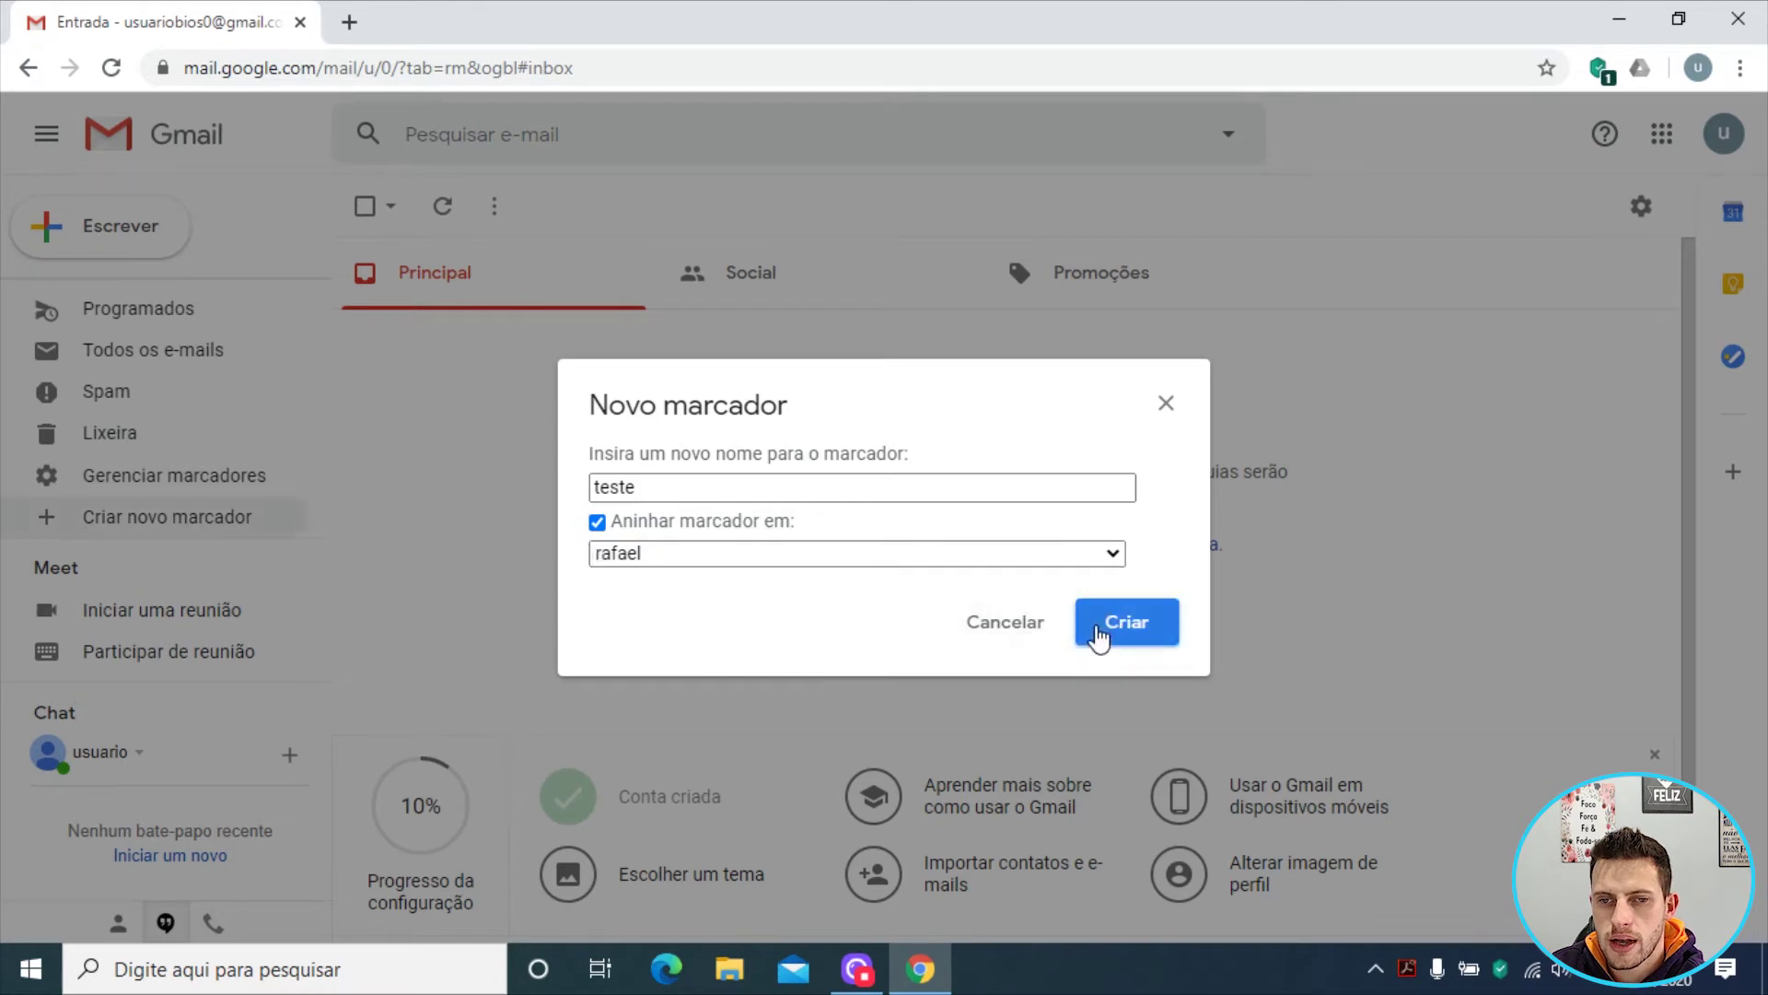
click(1098, 635)
scroll(216, 513, up, 4)
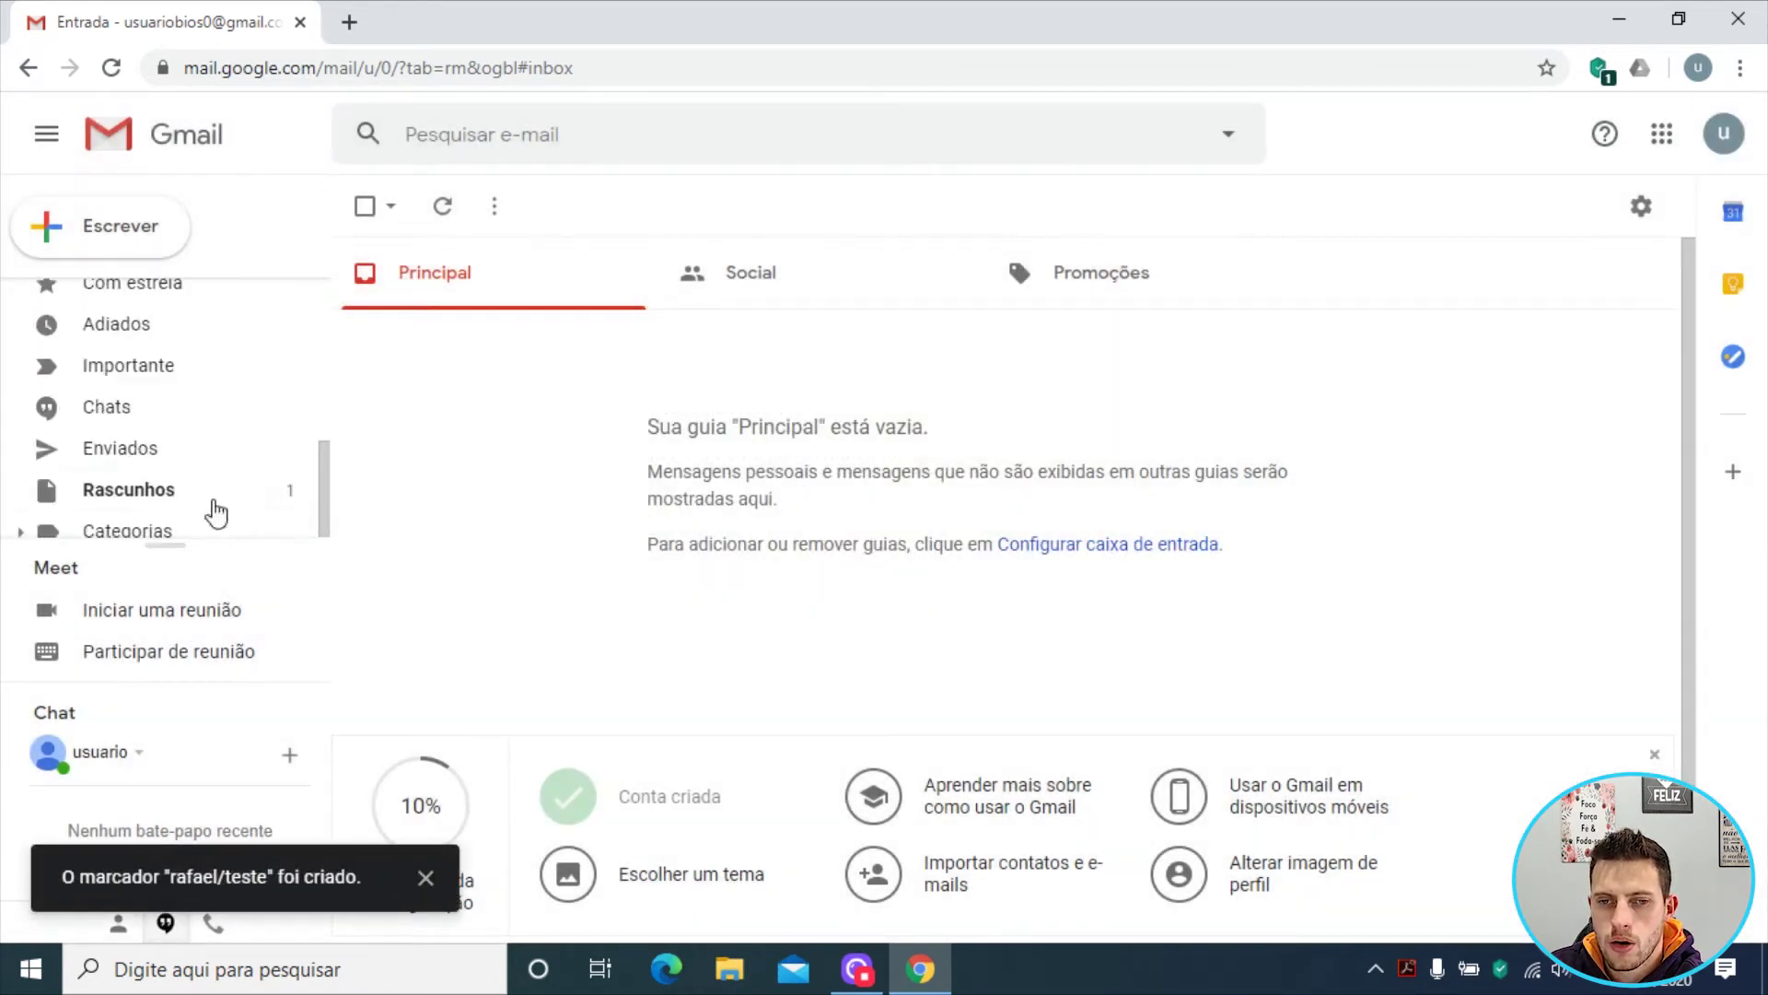
scroll(145, 452, down, 3)
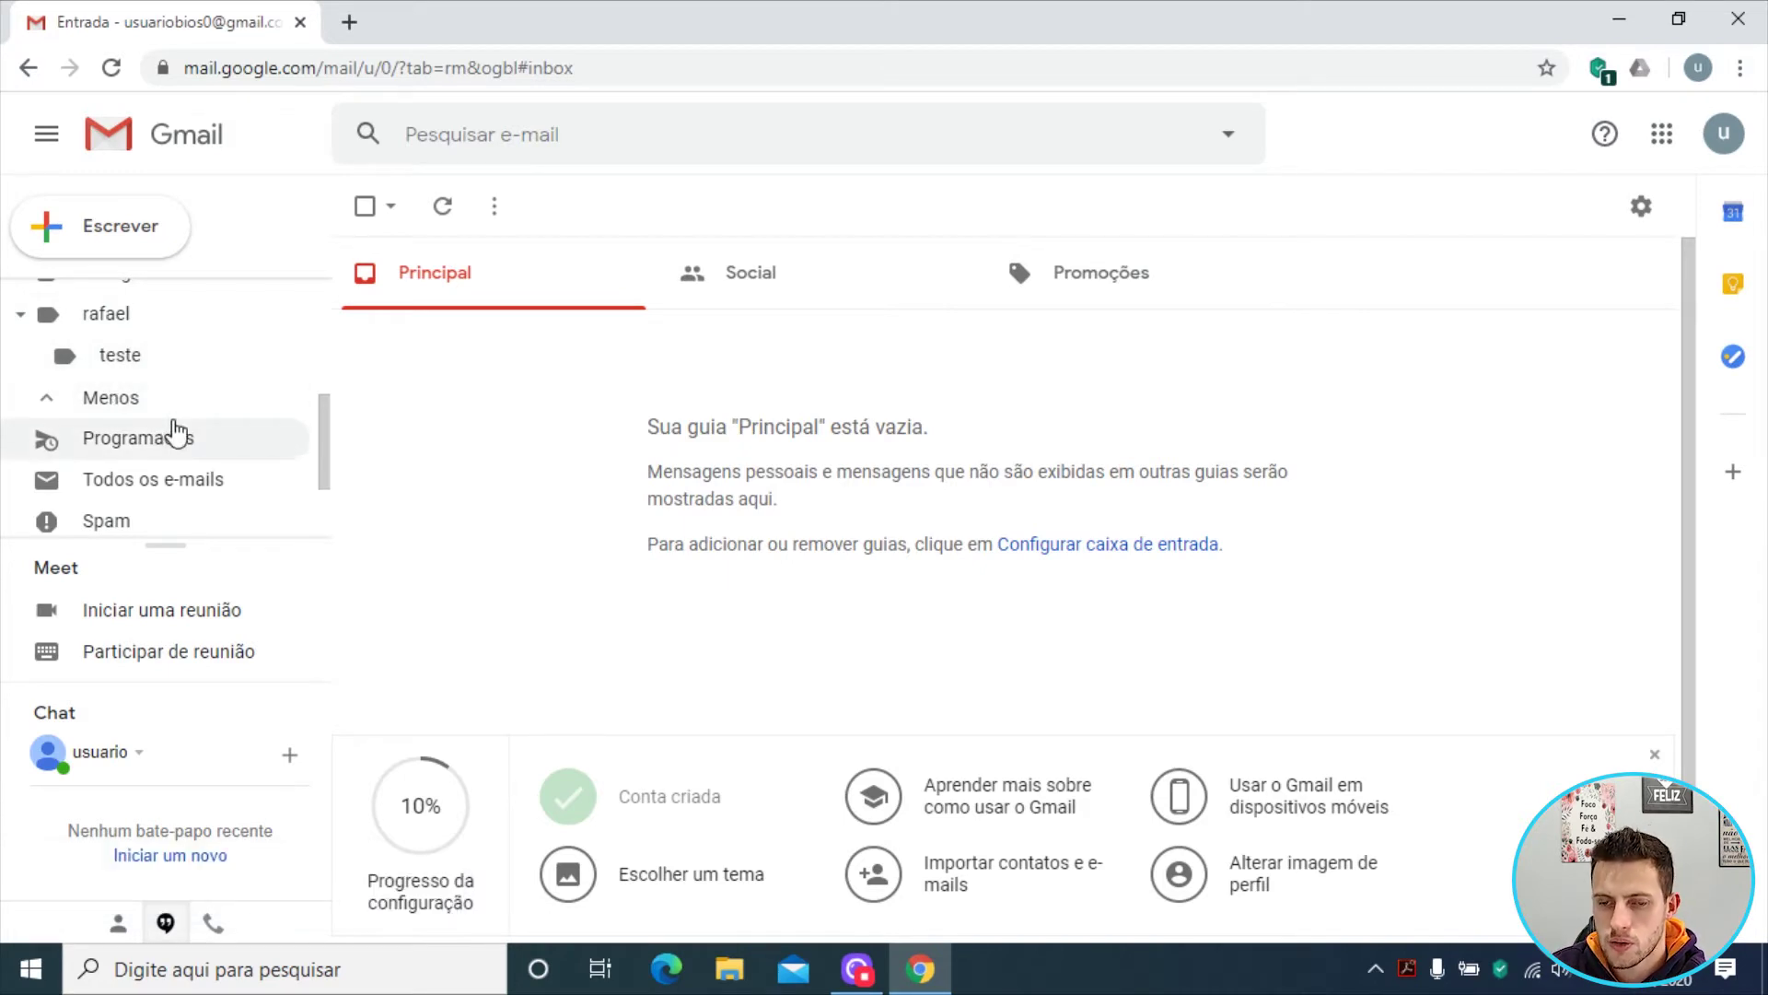
scroll(71, 378, up, 3)
scroll(149, 521, down, 3)
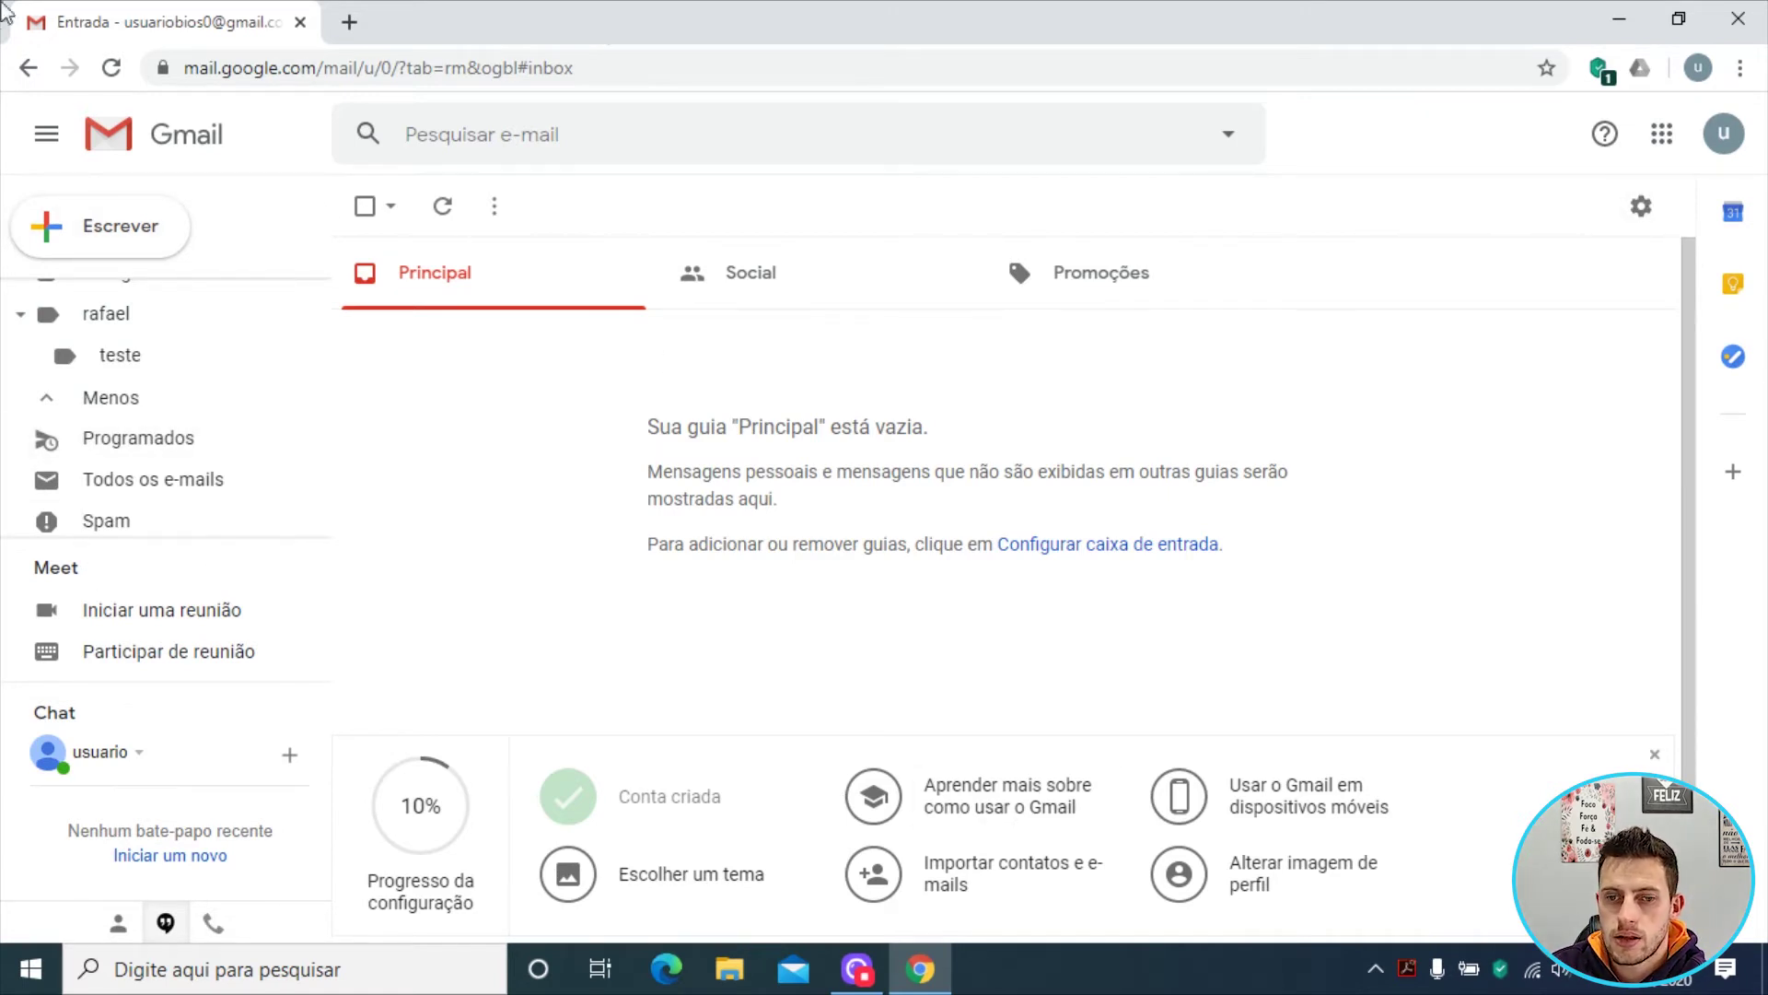
- Replace the existing e-mail signature's text with "obrigado" in the general settings, keeping its name
click(1644, 210)
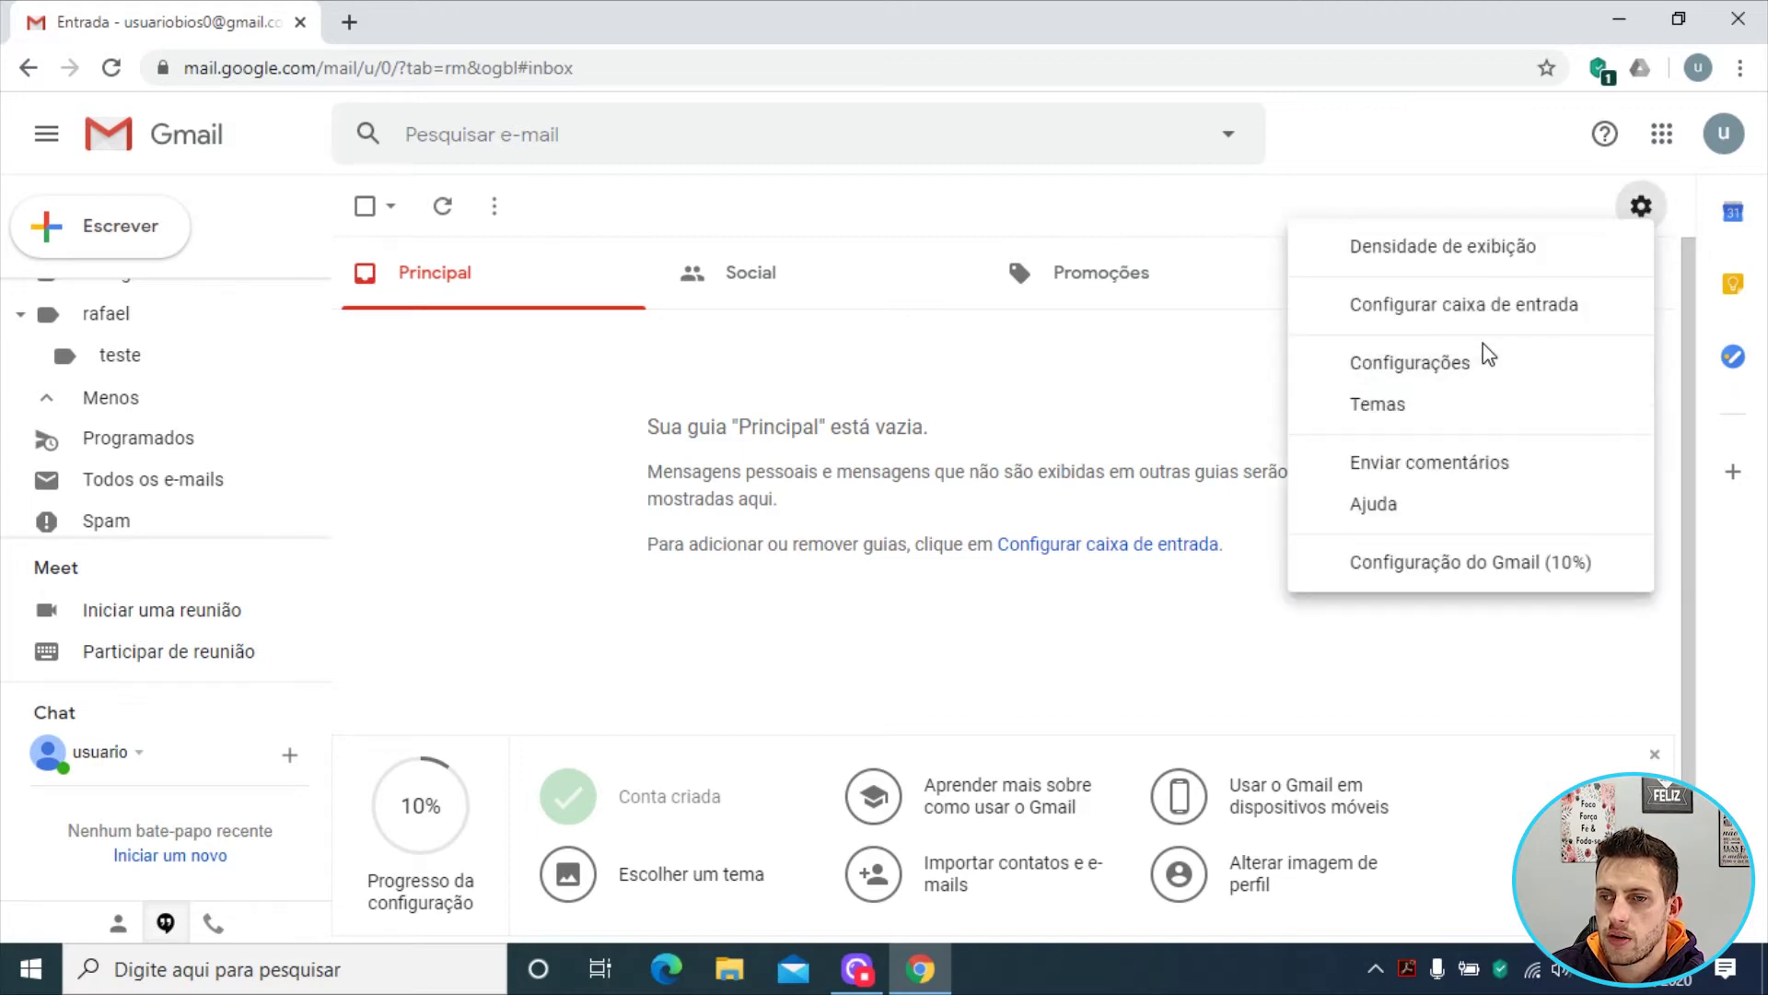
click(1472, 366)
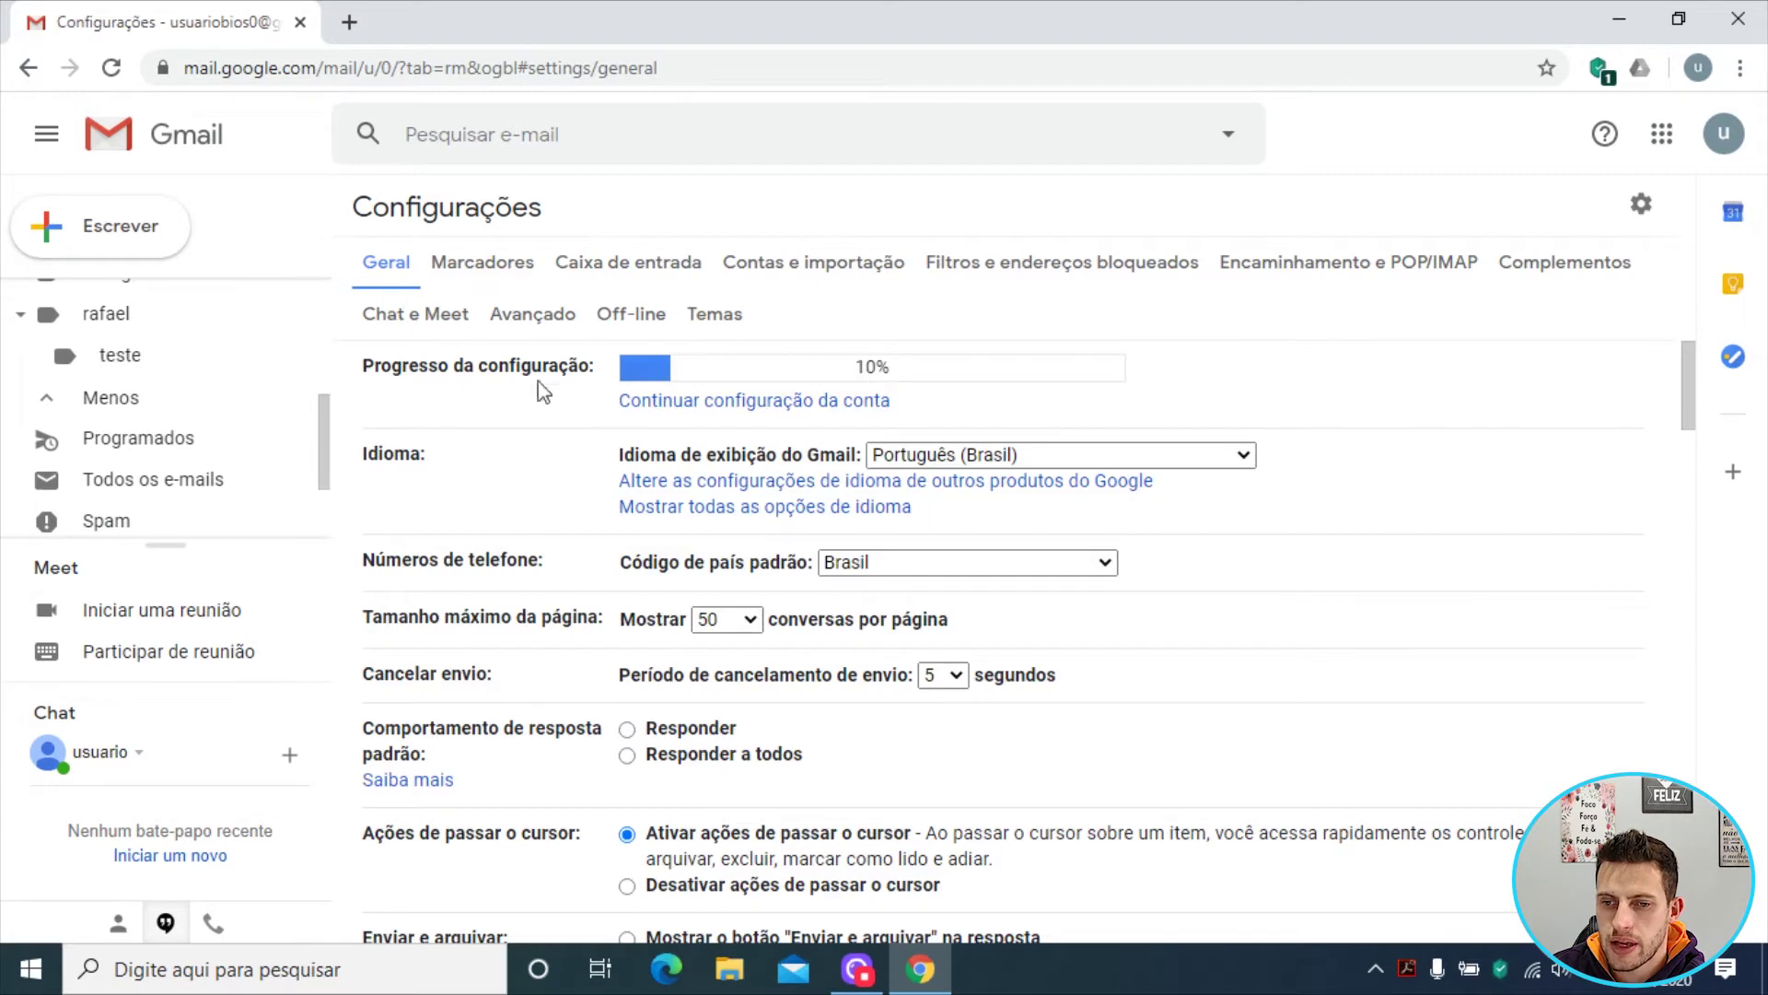
scroll(625, 465, down, 15)
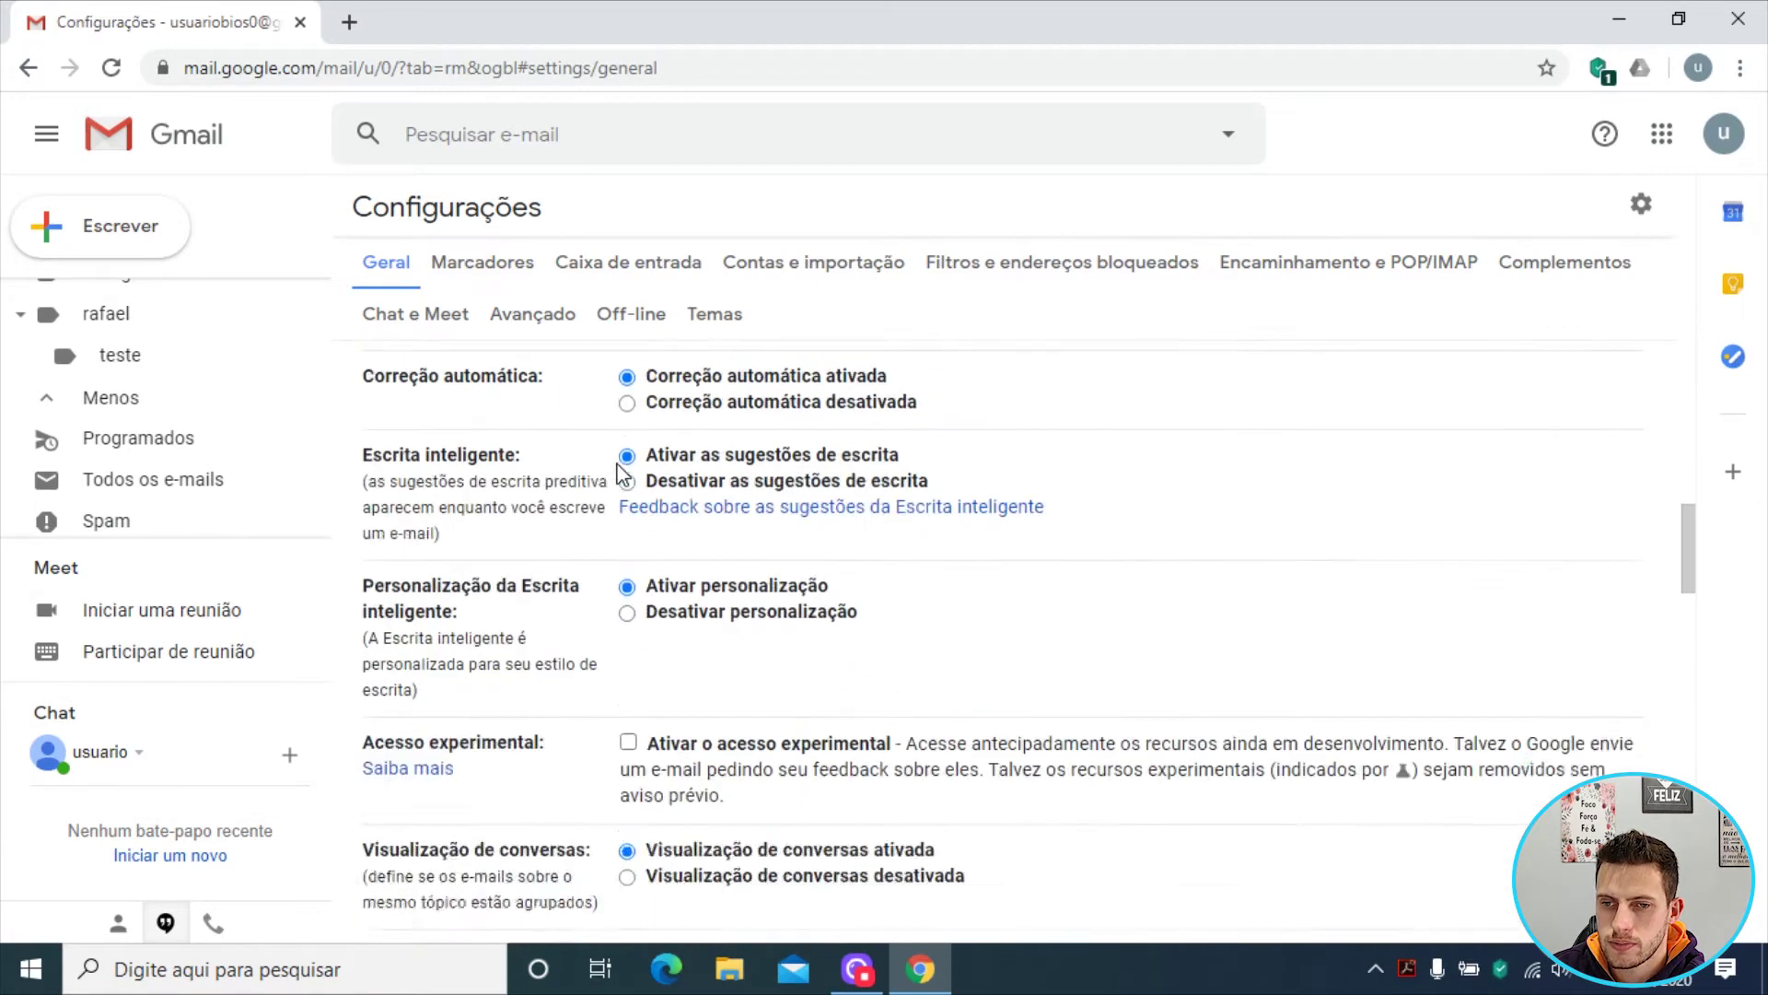
scroll(625, 474, down, 10)
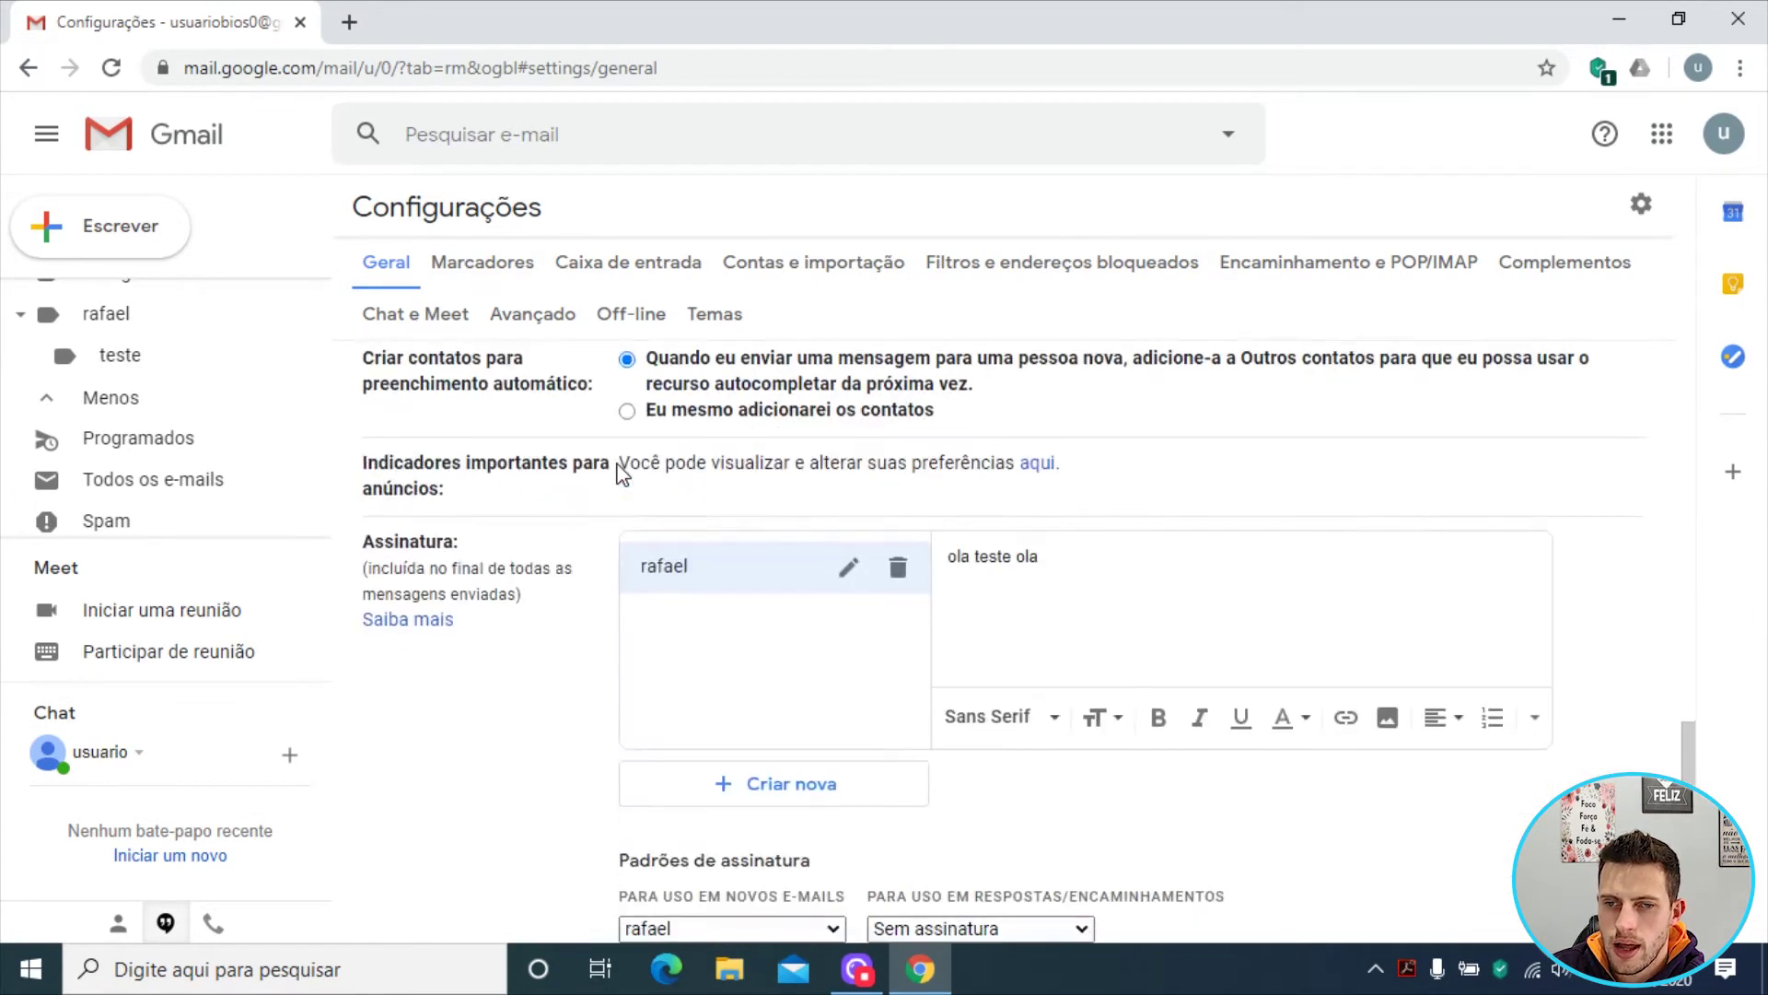
scroll(430, 529, down, 2)
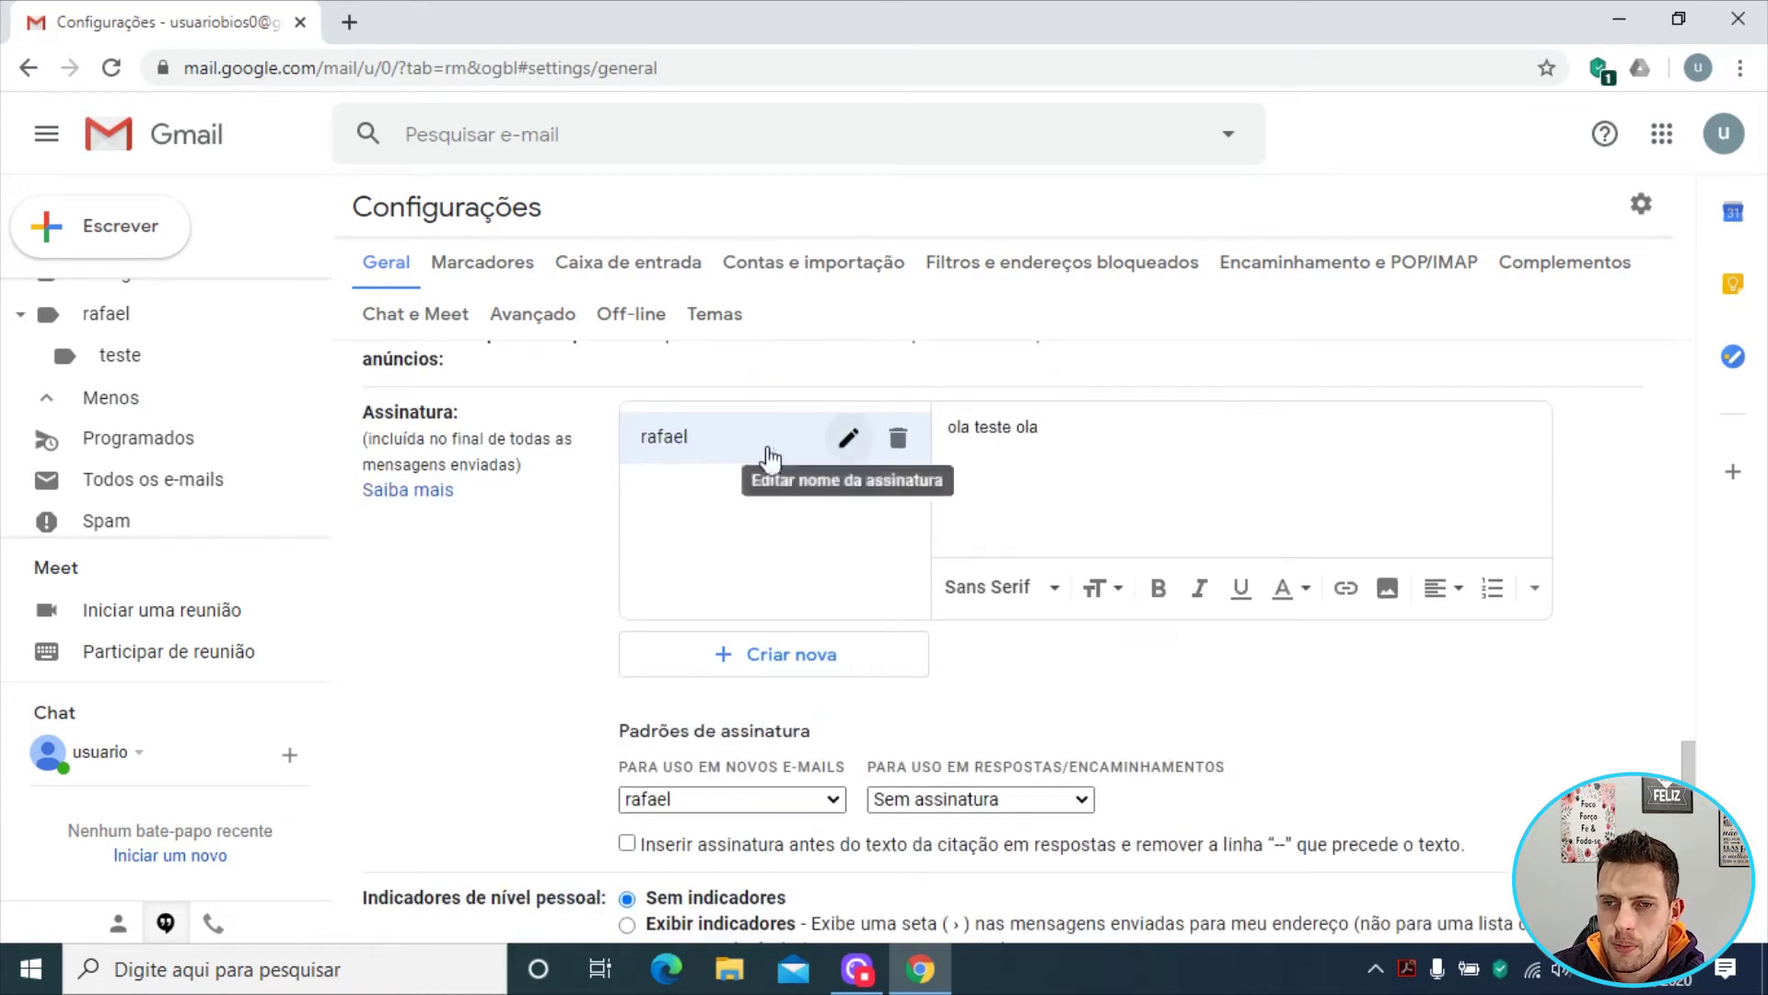
click(845, 441)
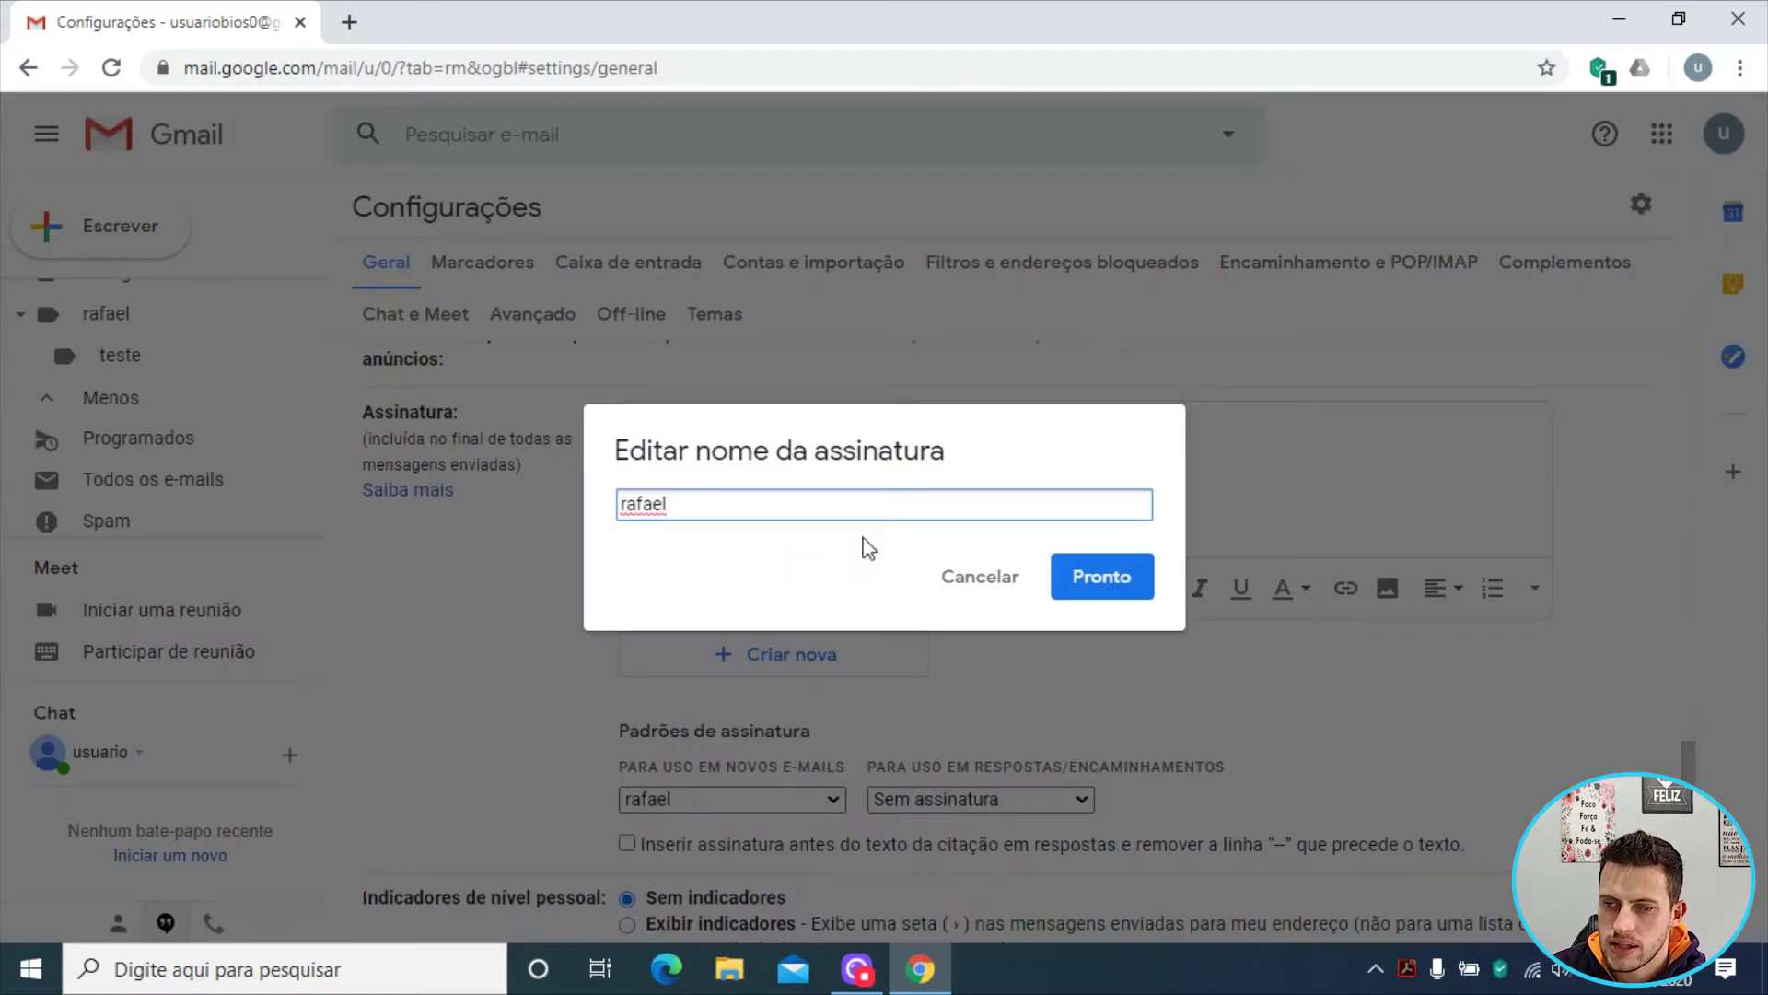
click(1085, 594)
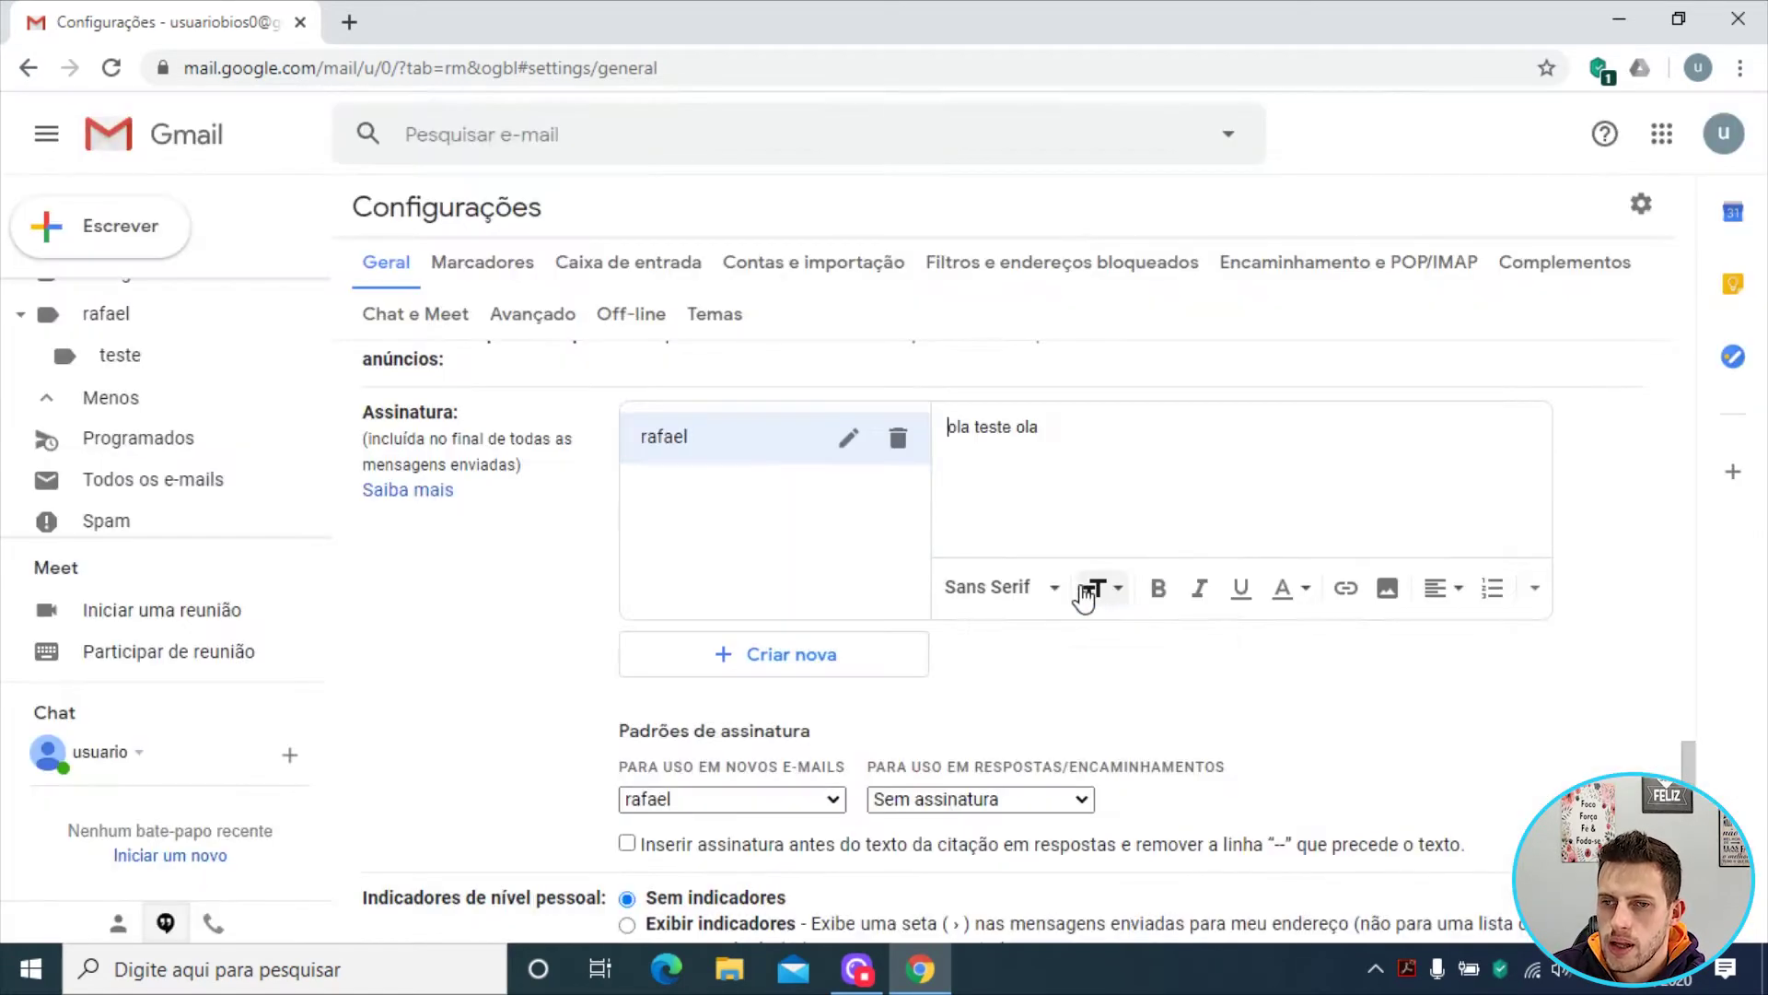
drag(1062, 470, 736, 373)
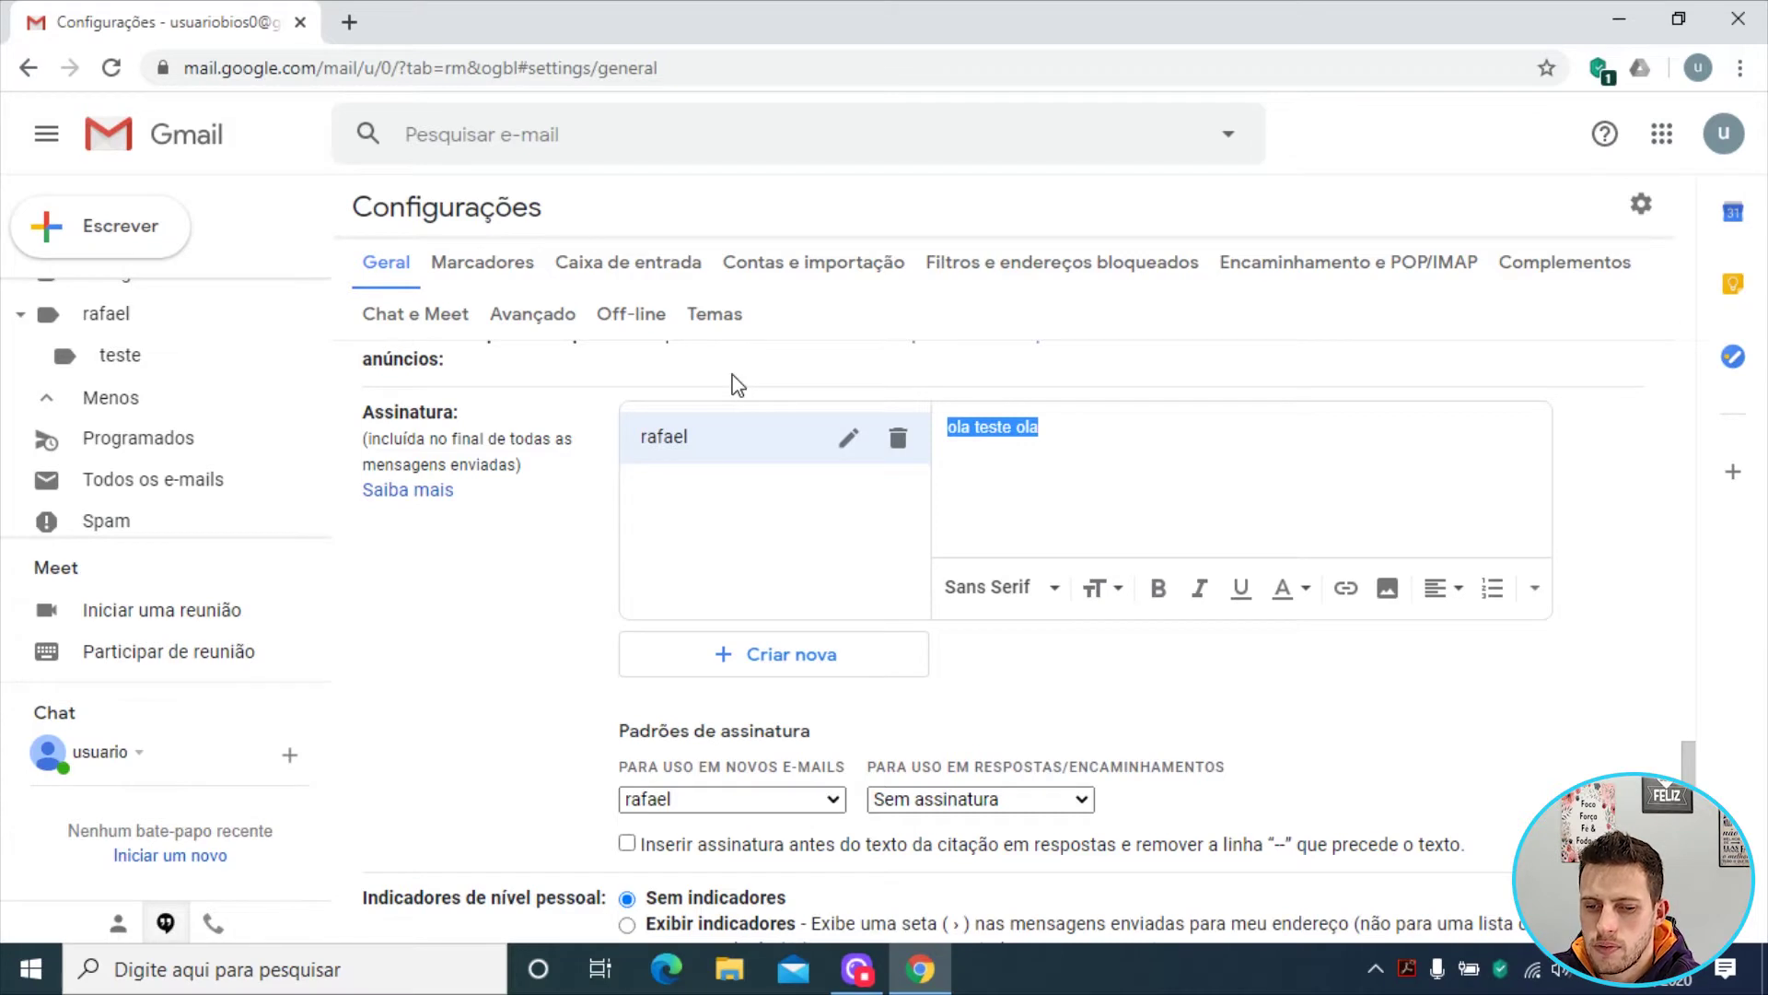
text(obrigado)
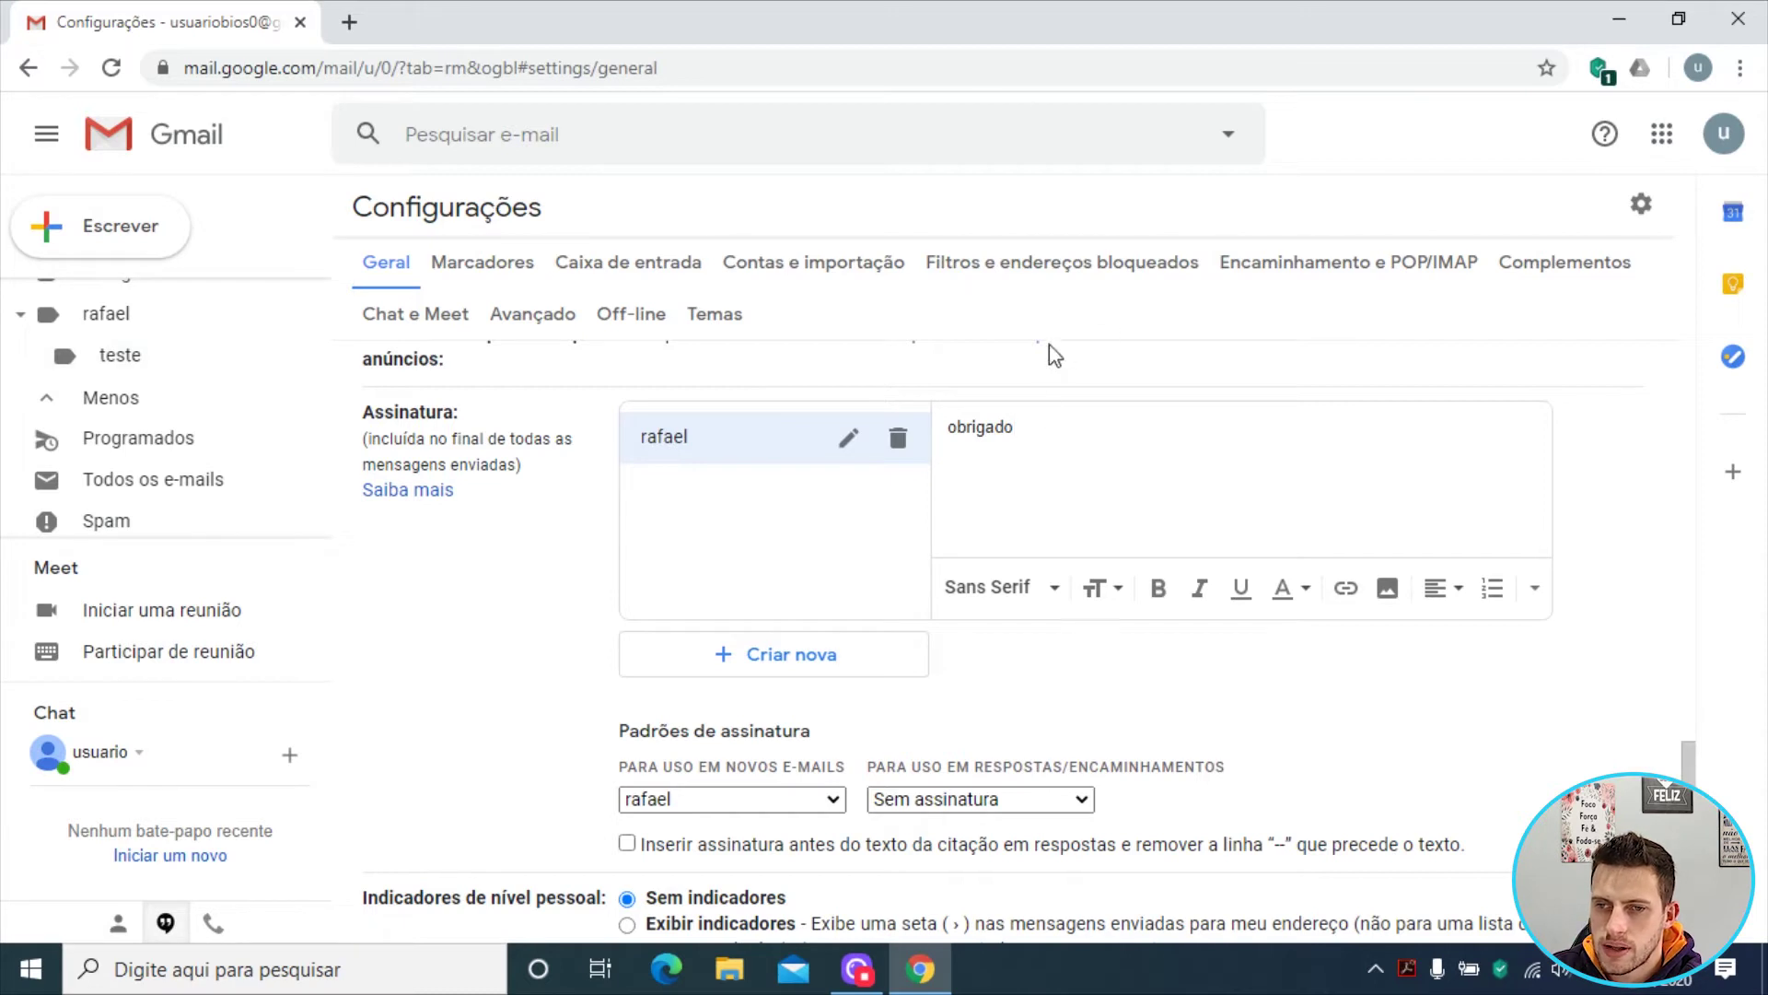
- Format the "obrigado" signature text in the Largo font with bold, italic and underline, and look at the alignment options
drag(1028, 426, 951, 489)
click(1019, 589)
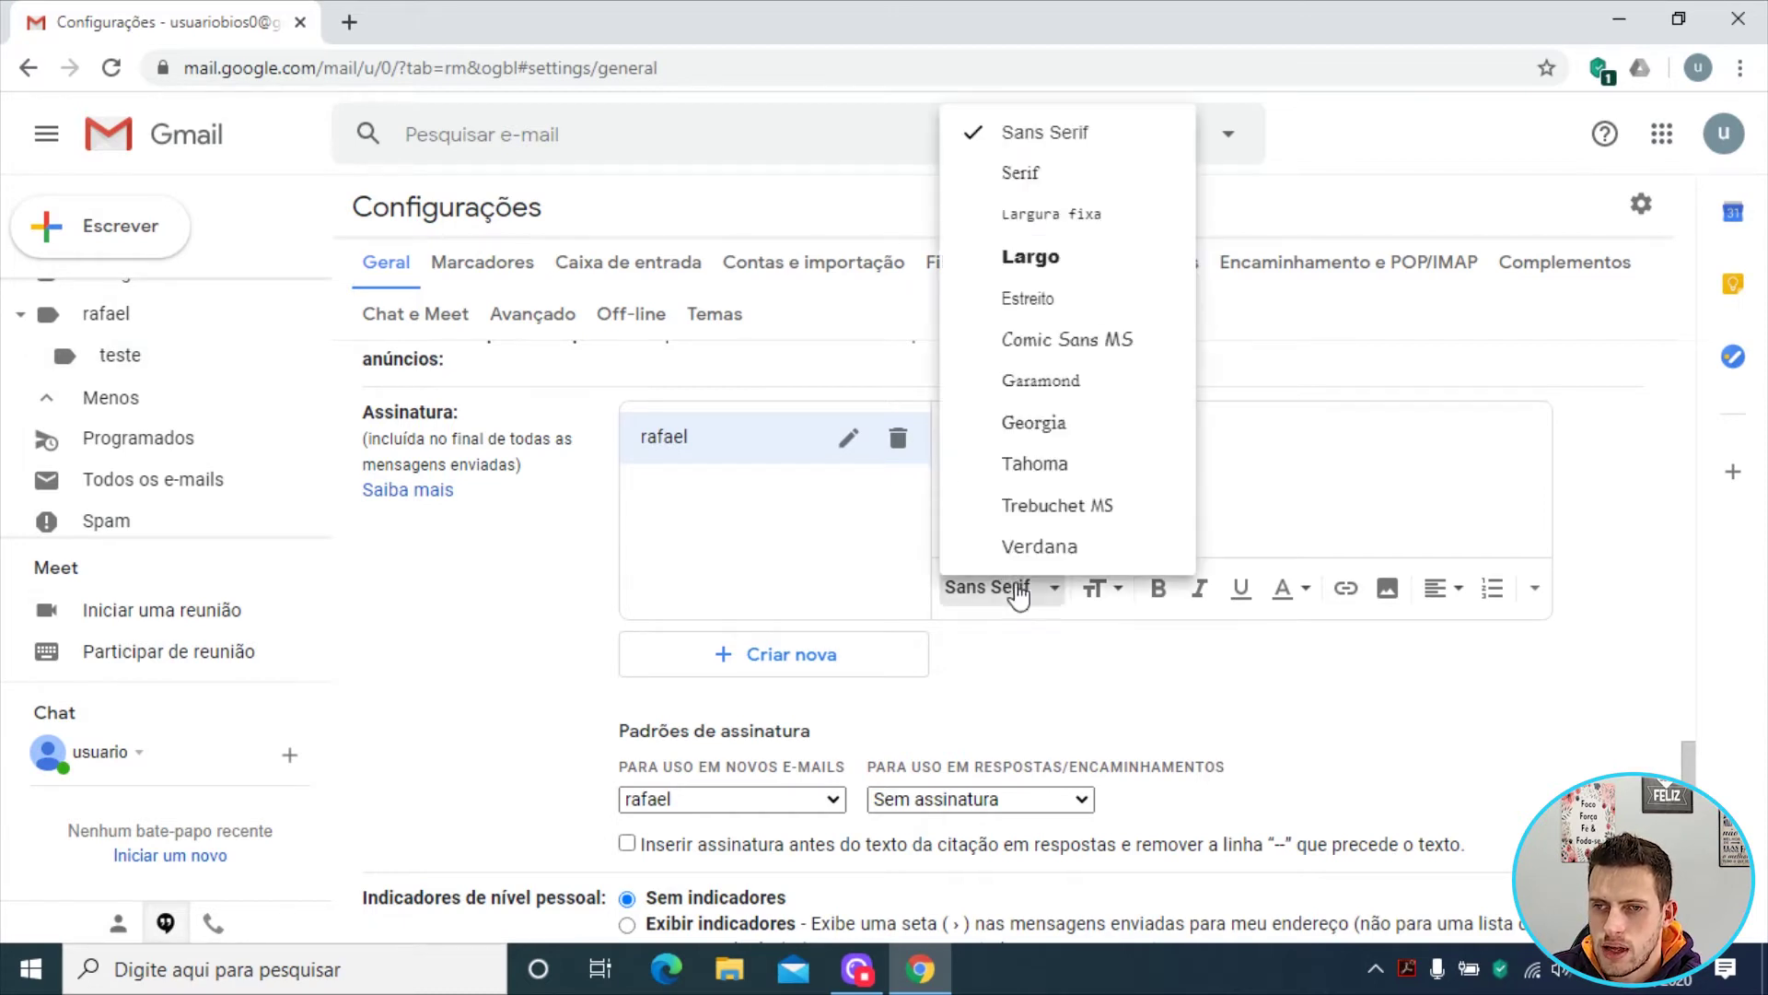
click(1030, 256)
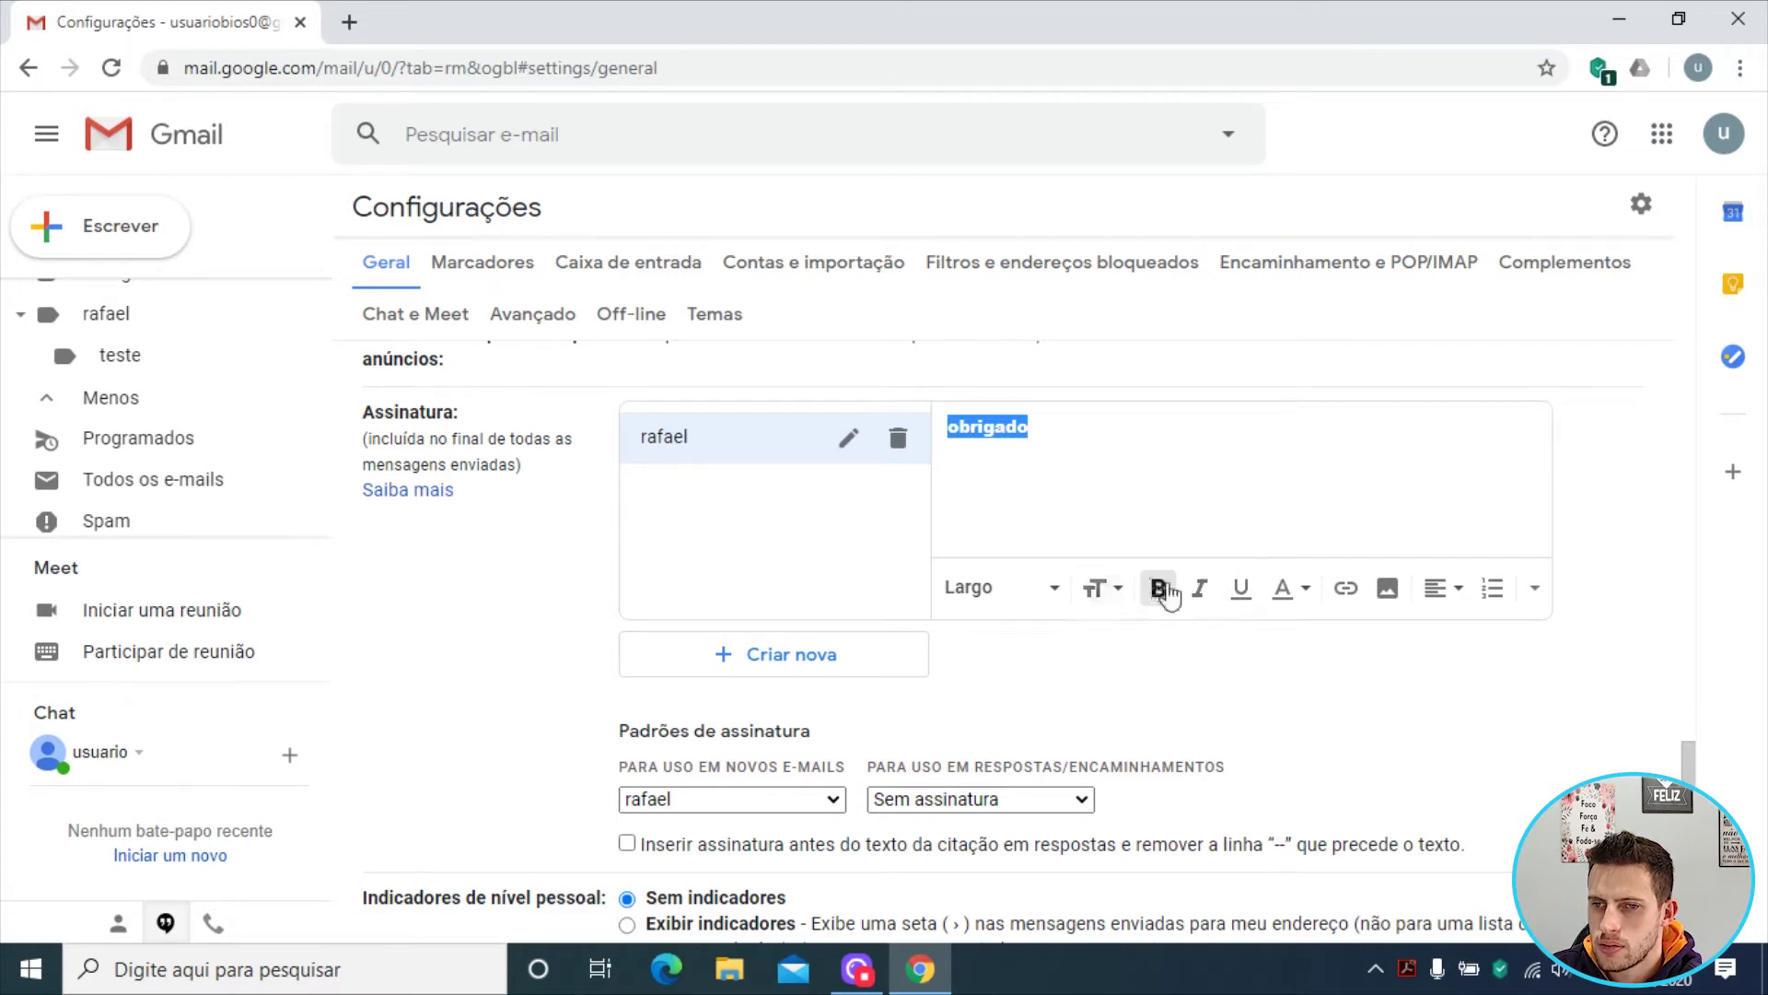
click(1198, 594)
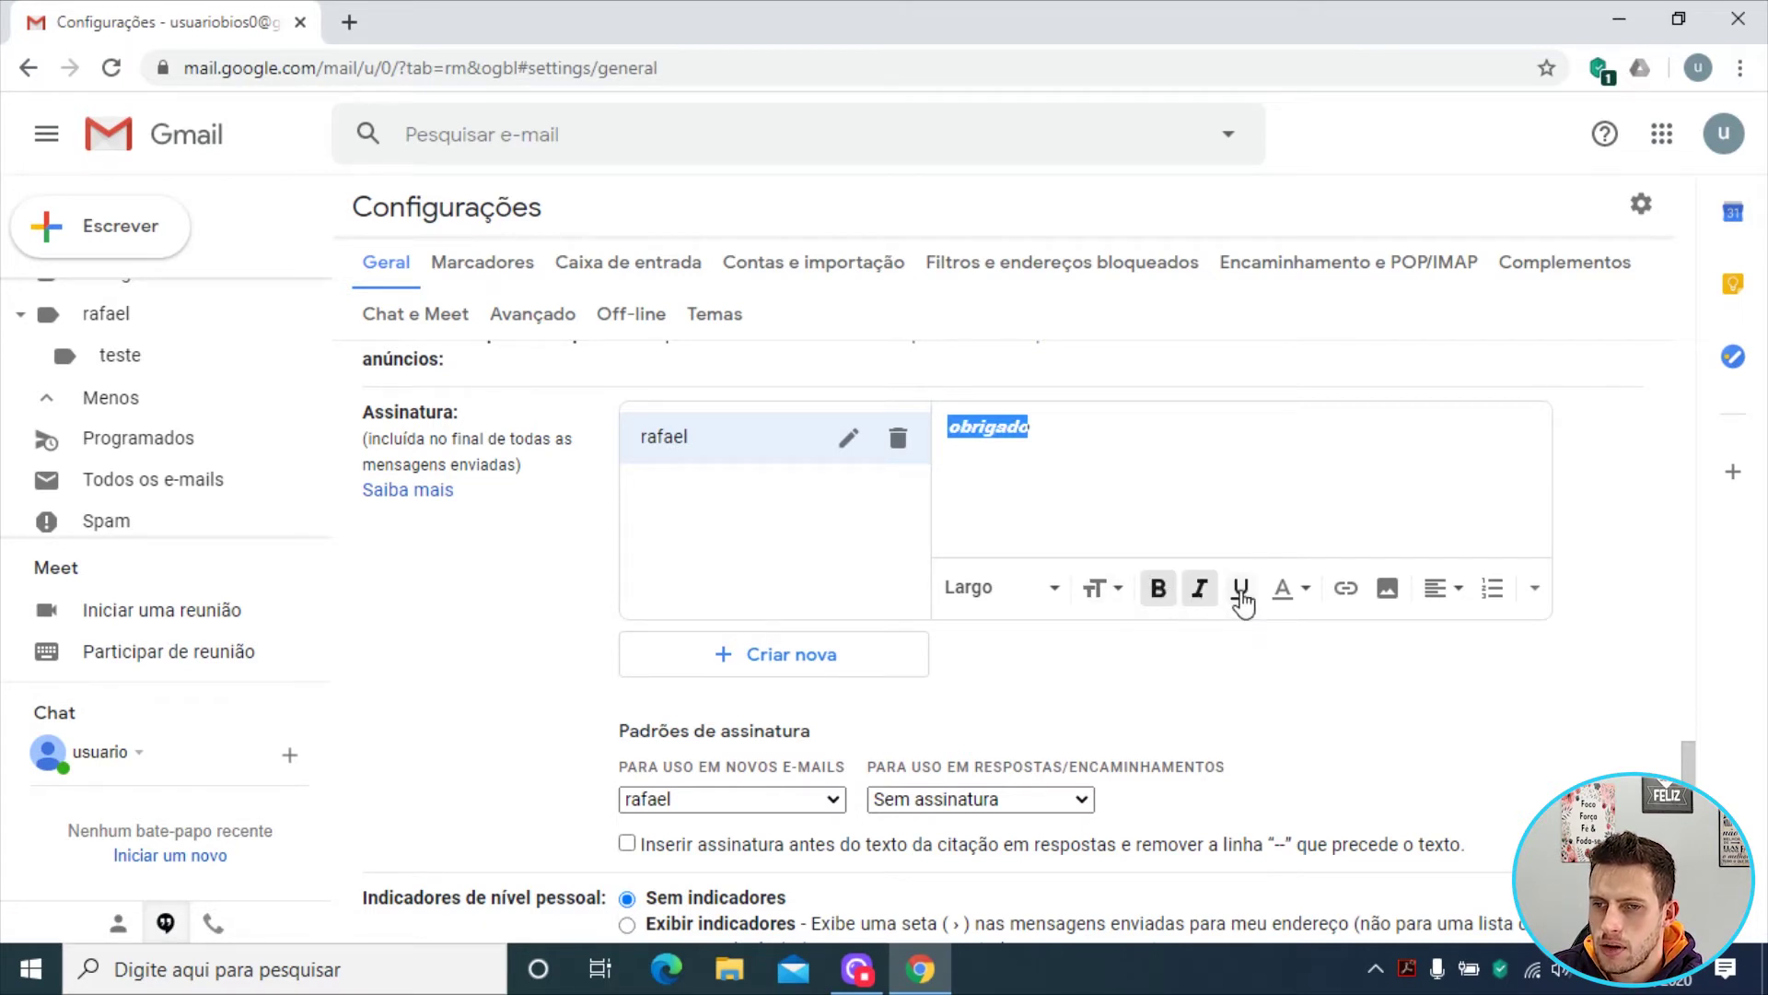
click(1241, 599)
click(1033, 469)
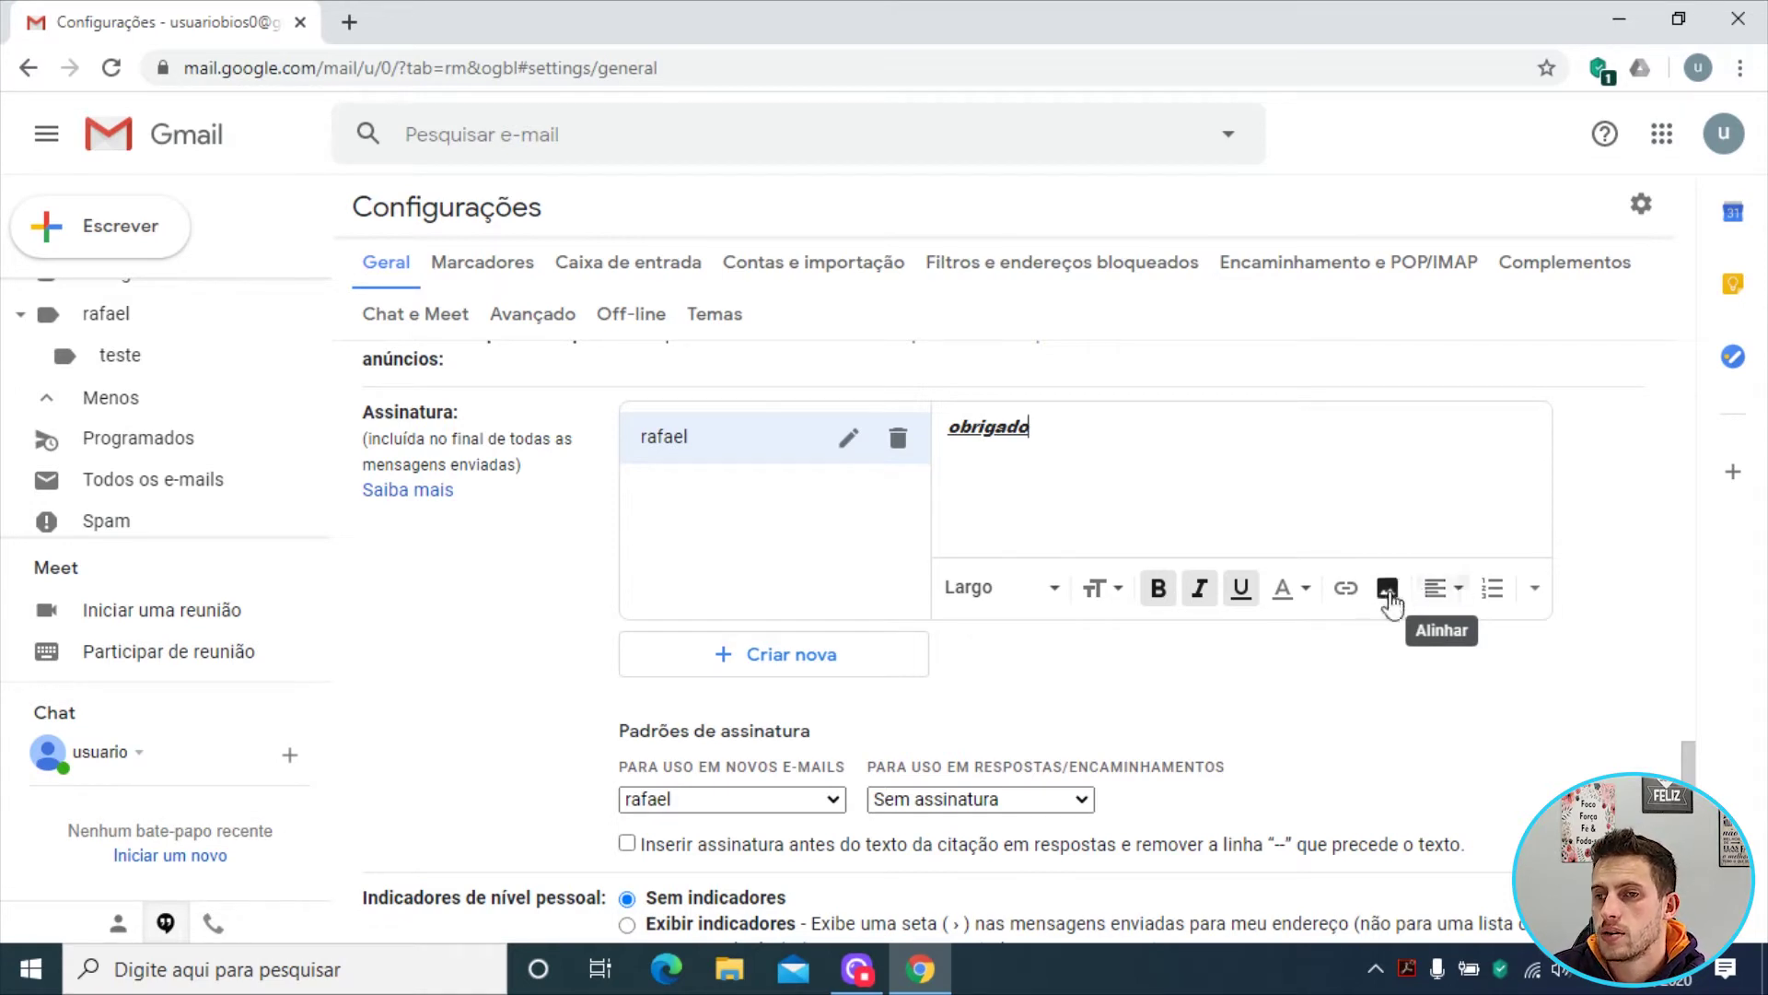
click(1460, 588)
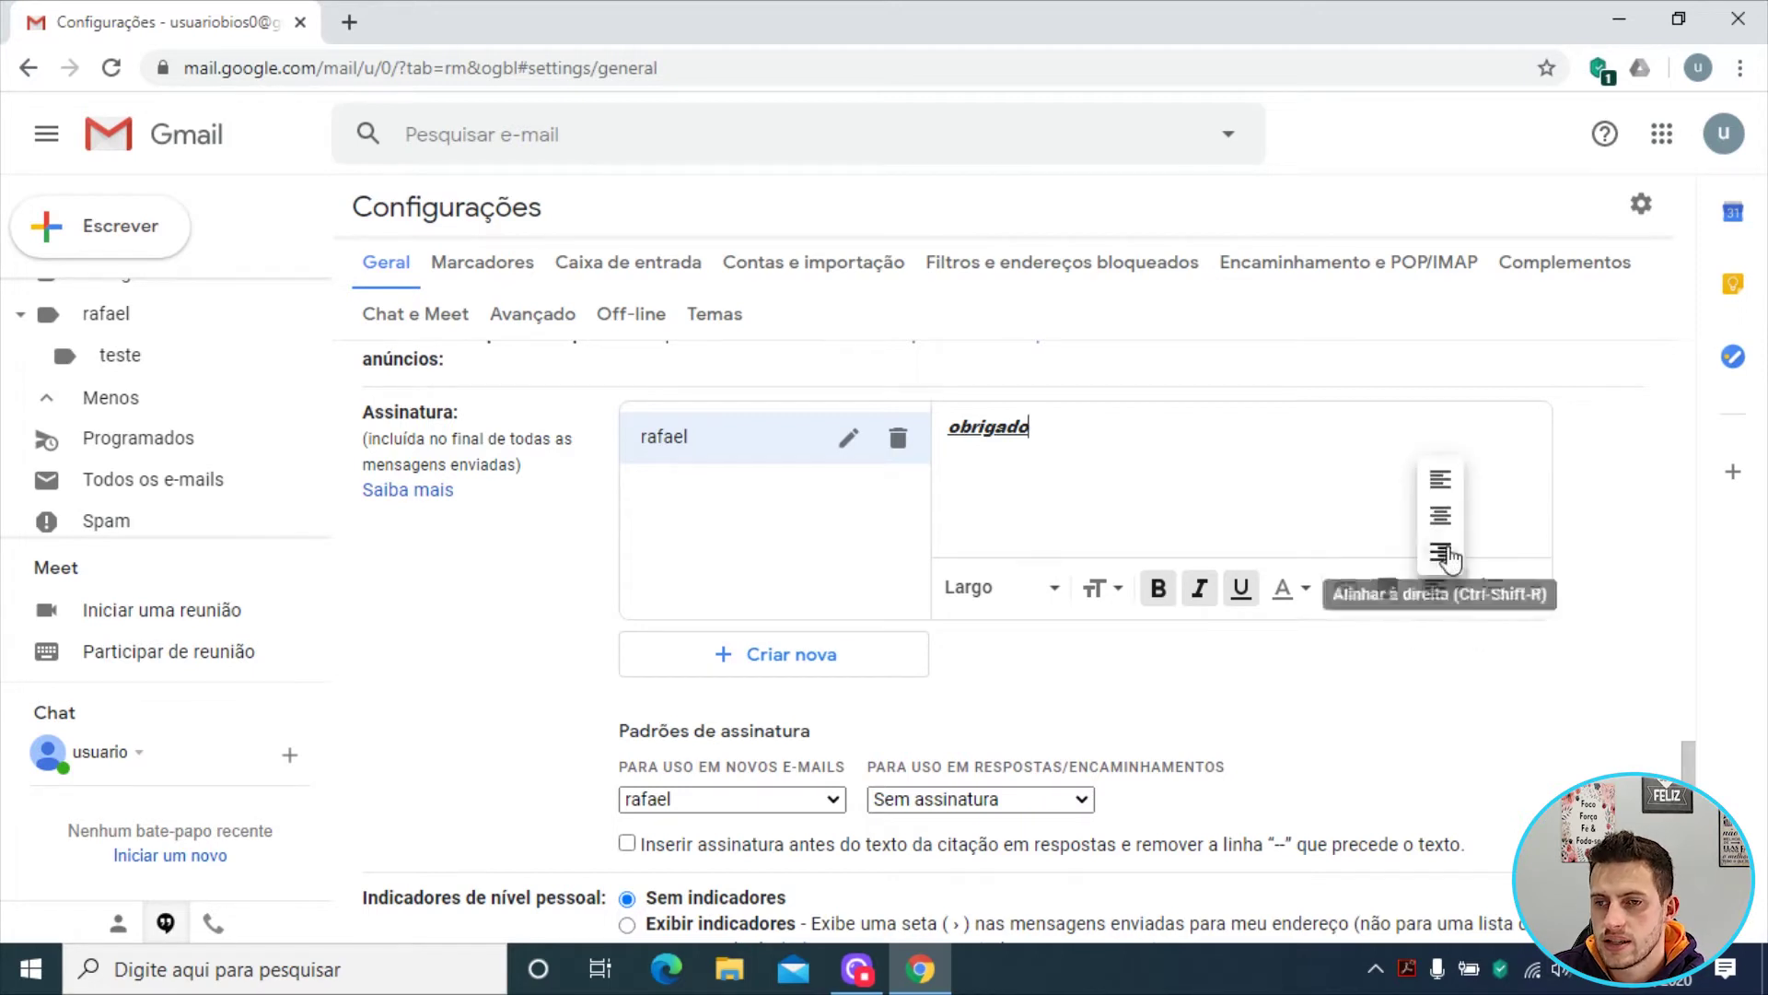
click(1050, 500)
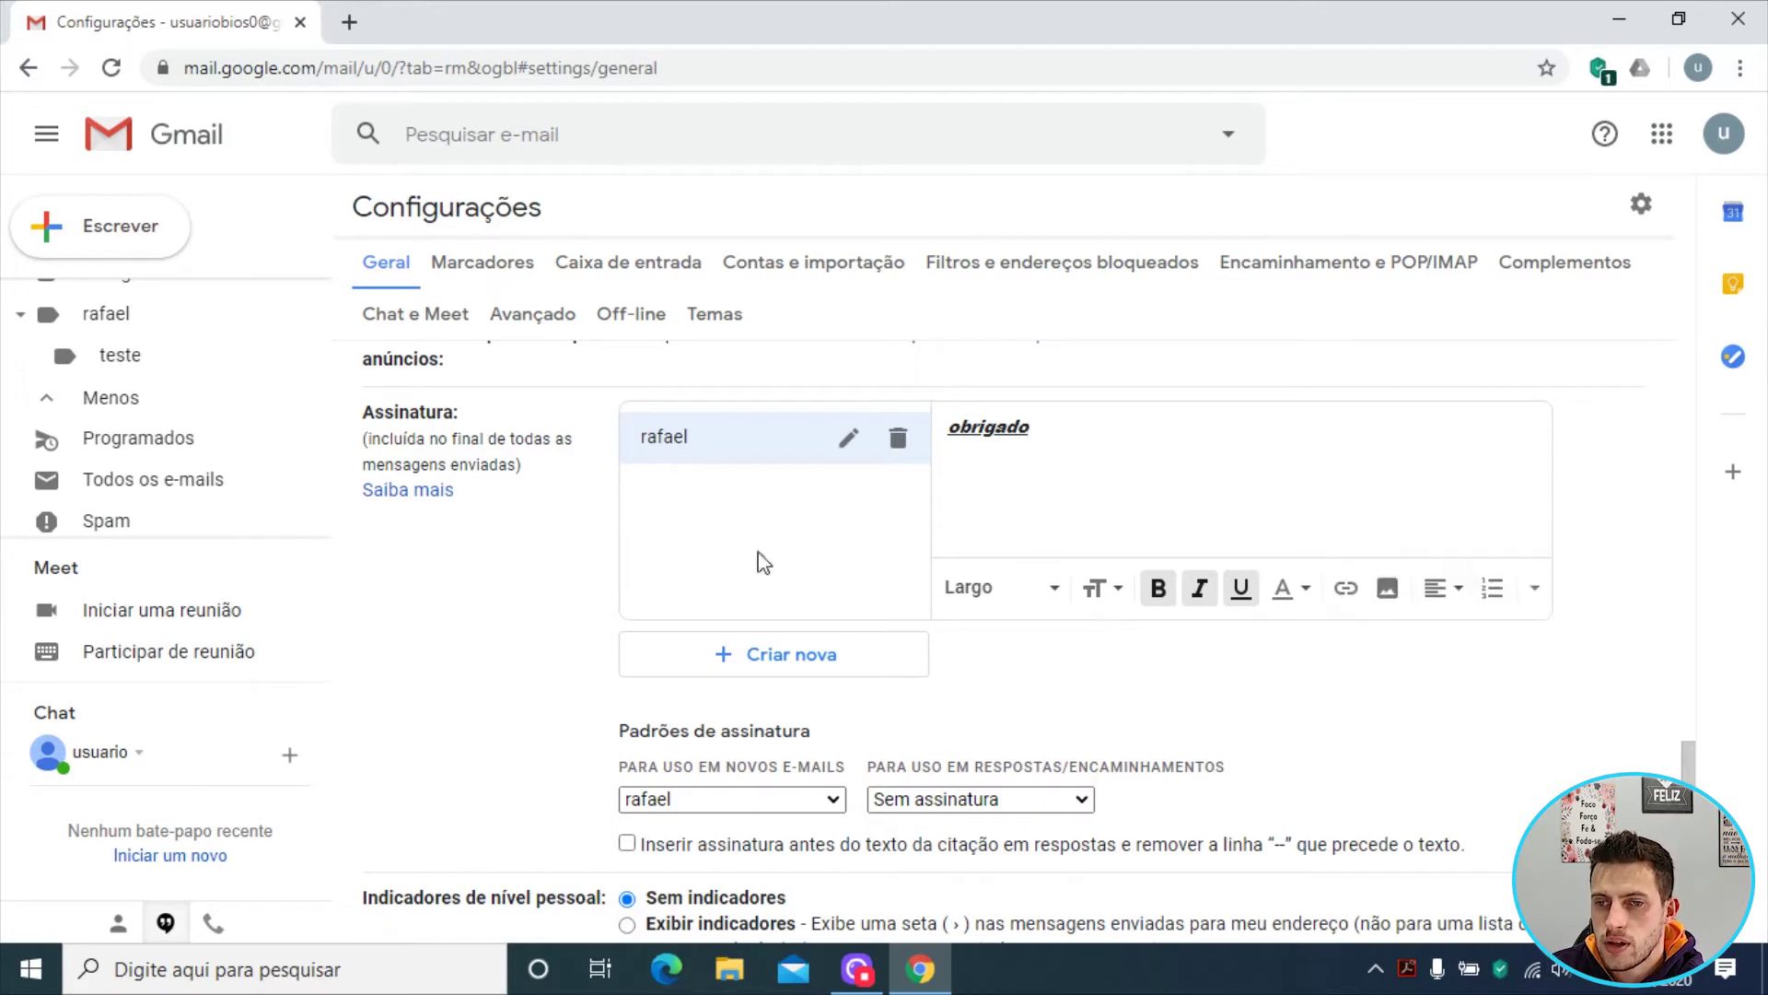
- Review the signature defaults for new e-mails and replies, and save the settings changes
scroll(1045, 539, down, 2)
scroll(1044, 539, up, 5)
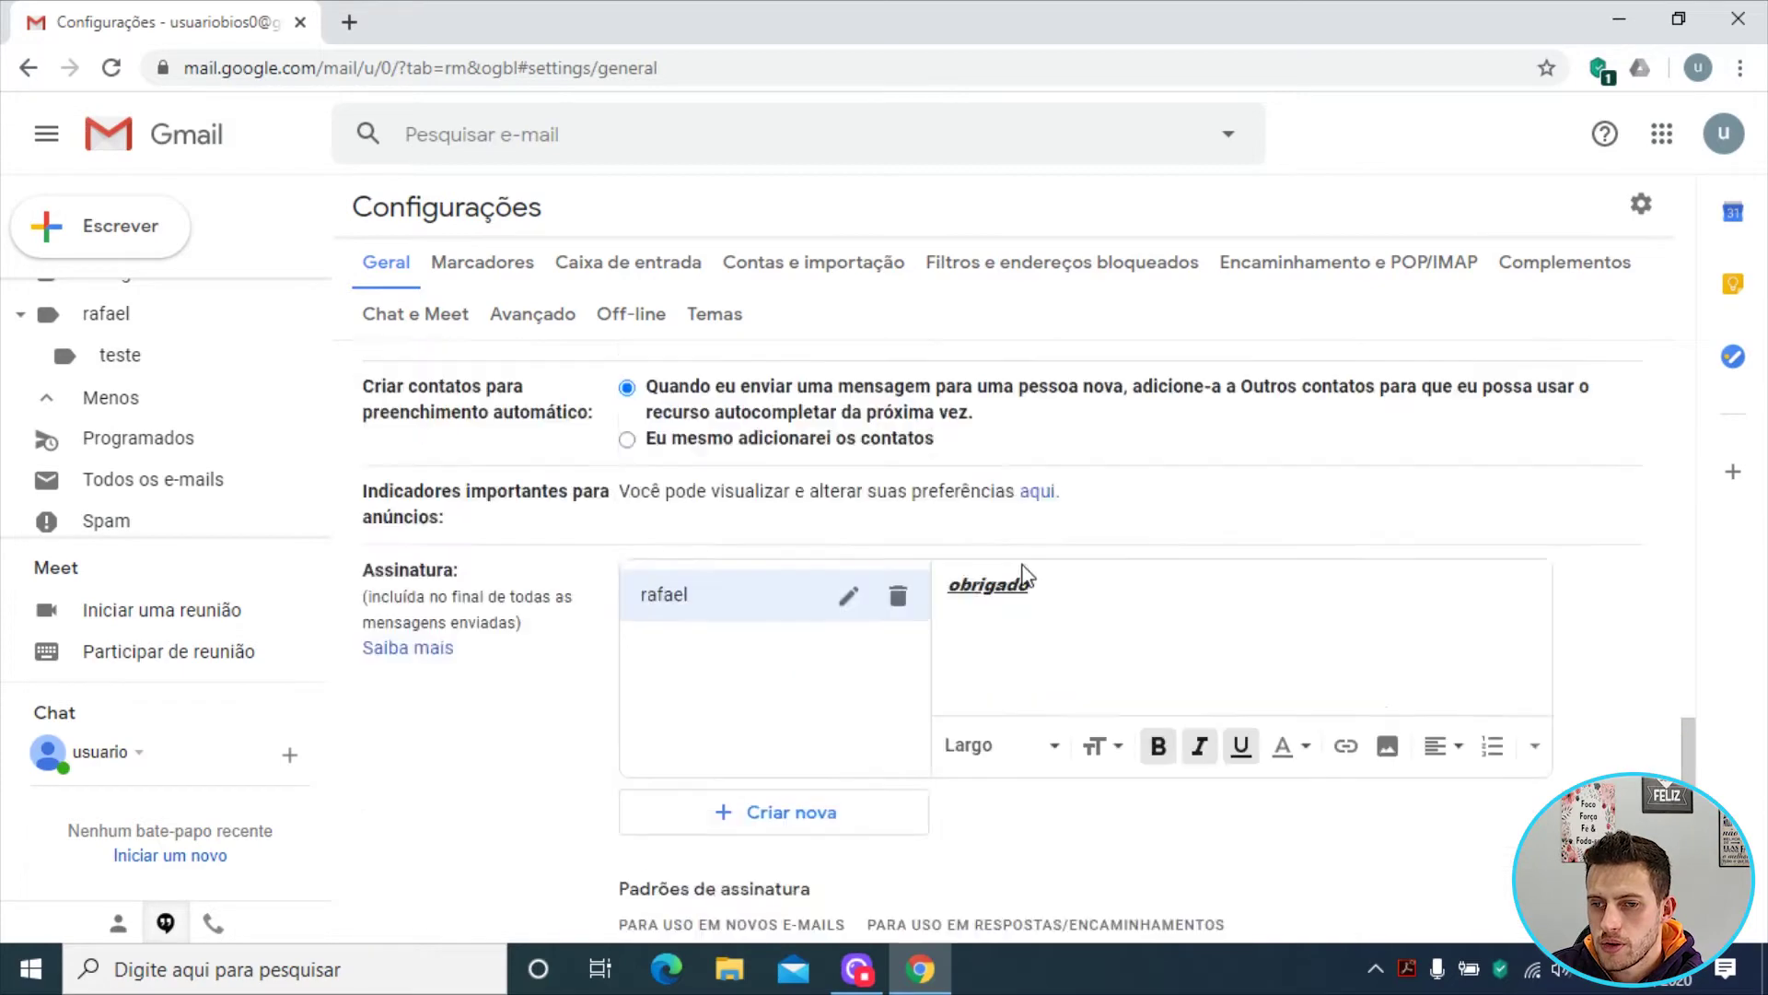
scroll(964, 695, down, 2)
scroll(1002, 673, down, 4)
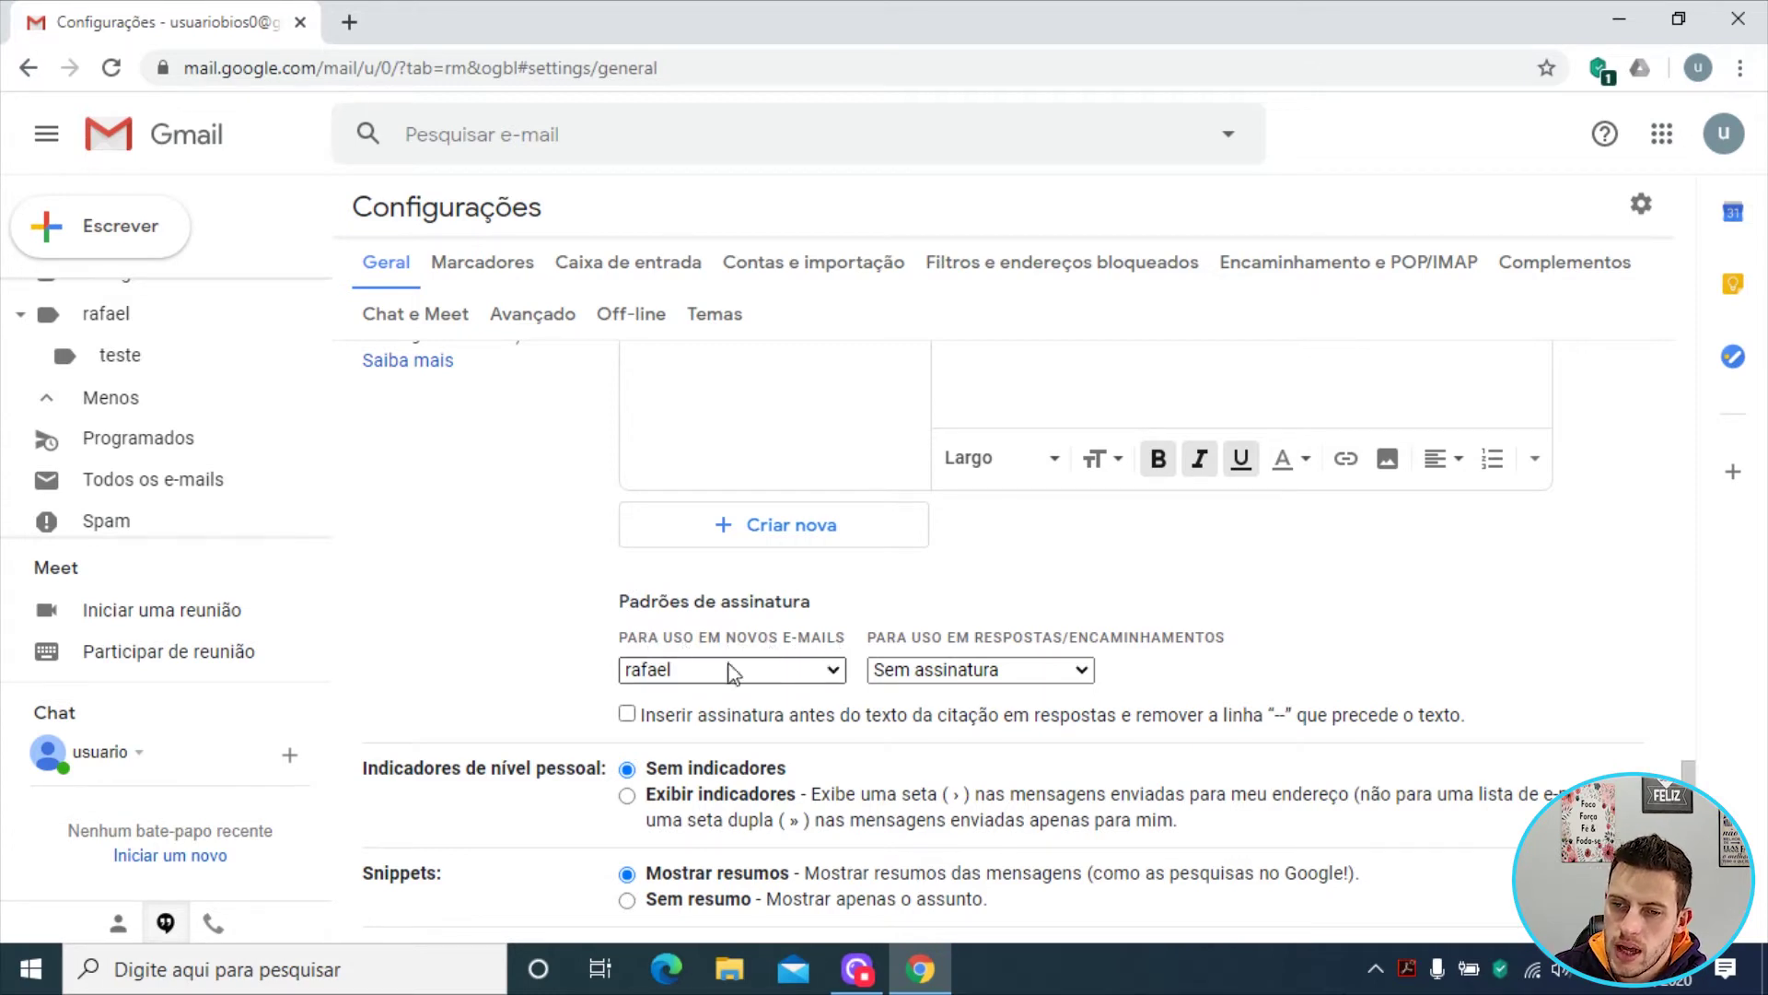
scroll(717, 511, up, 1)
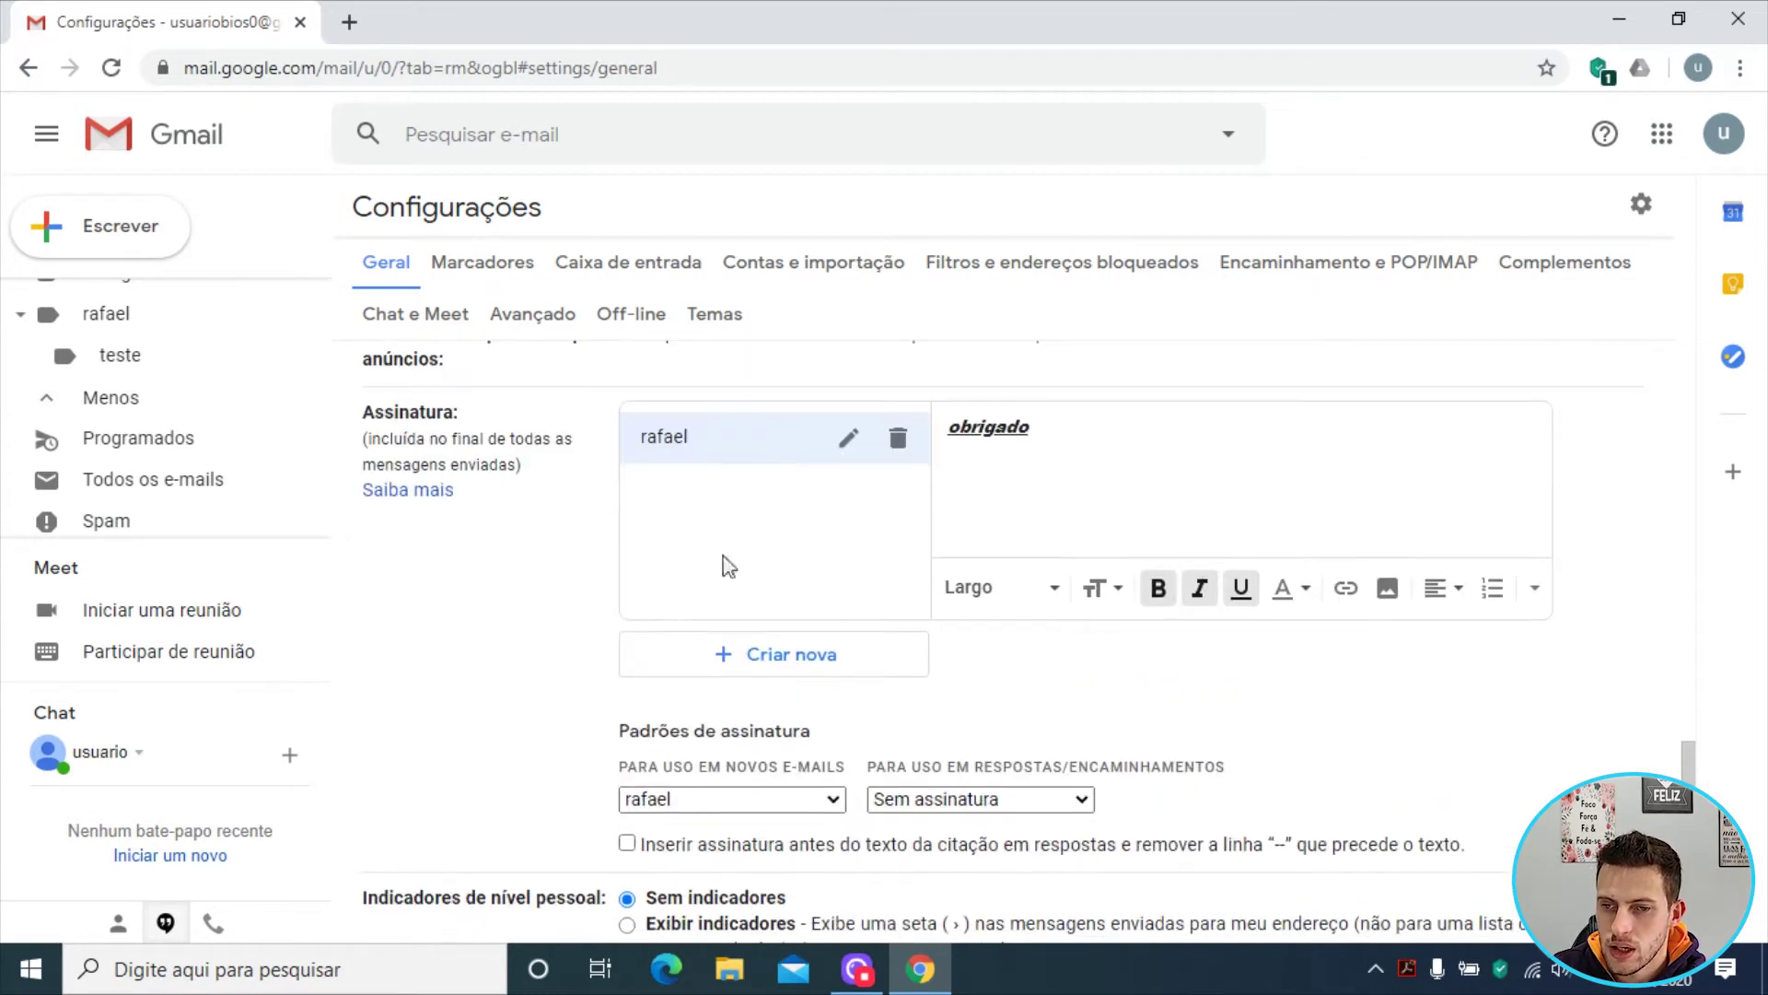
scroll(836, 639, down, 1)
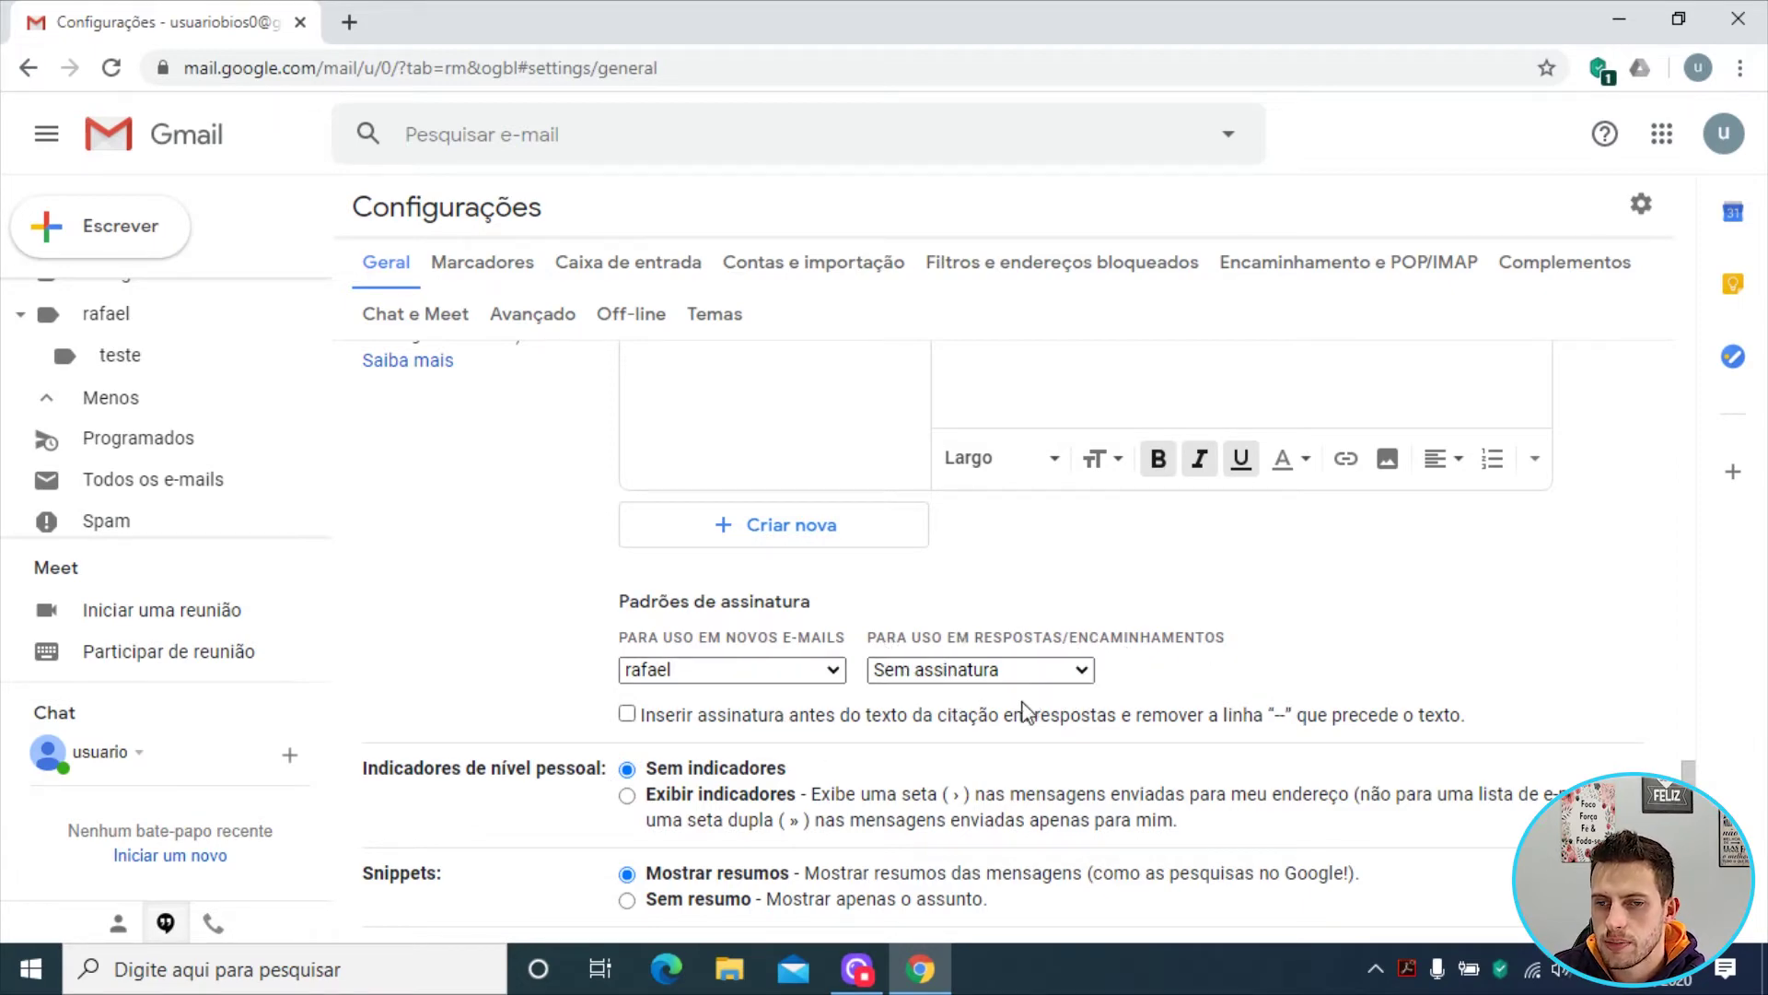
scroll(1025, 711, down, 3)
scroll(1215, 547, down, 4)
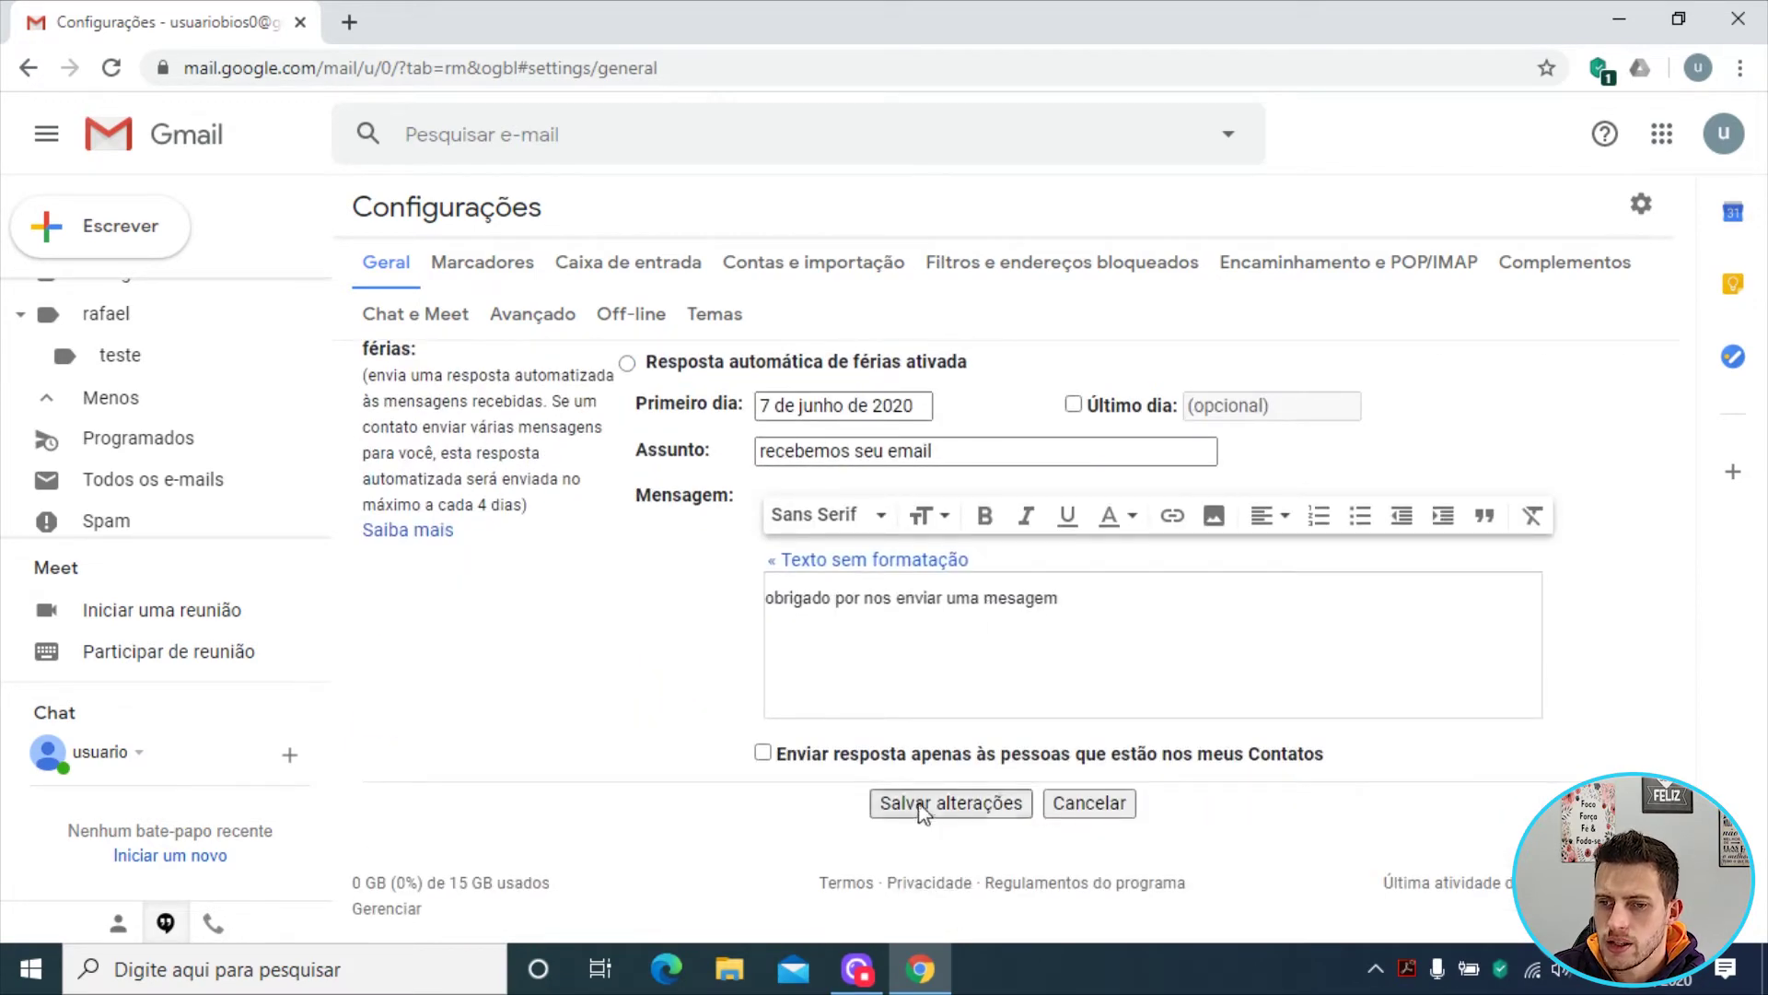
click(918, 804)
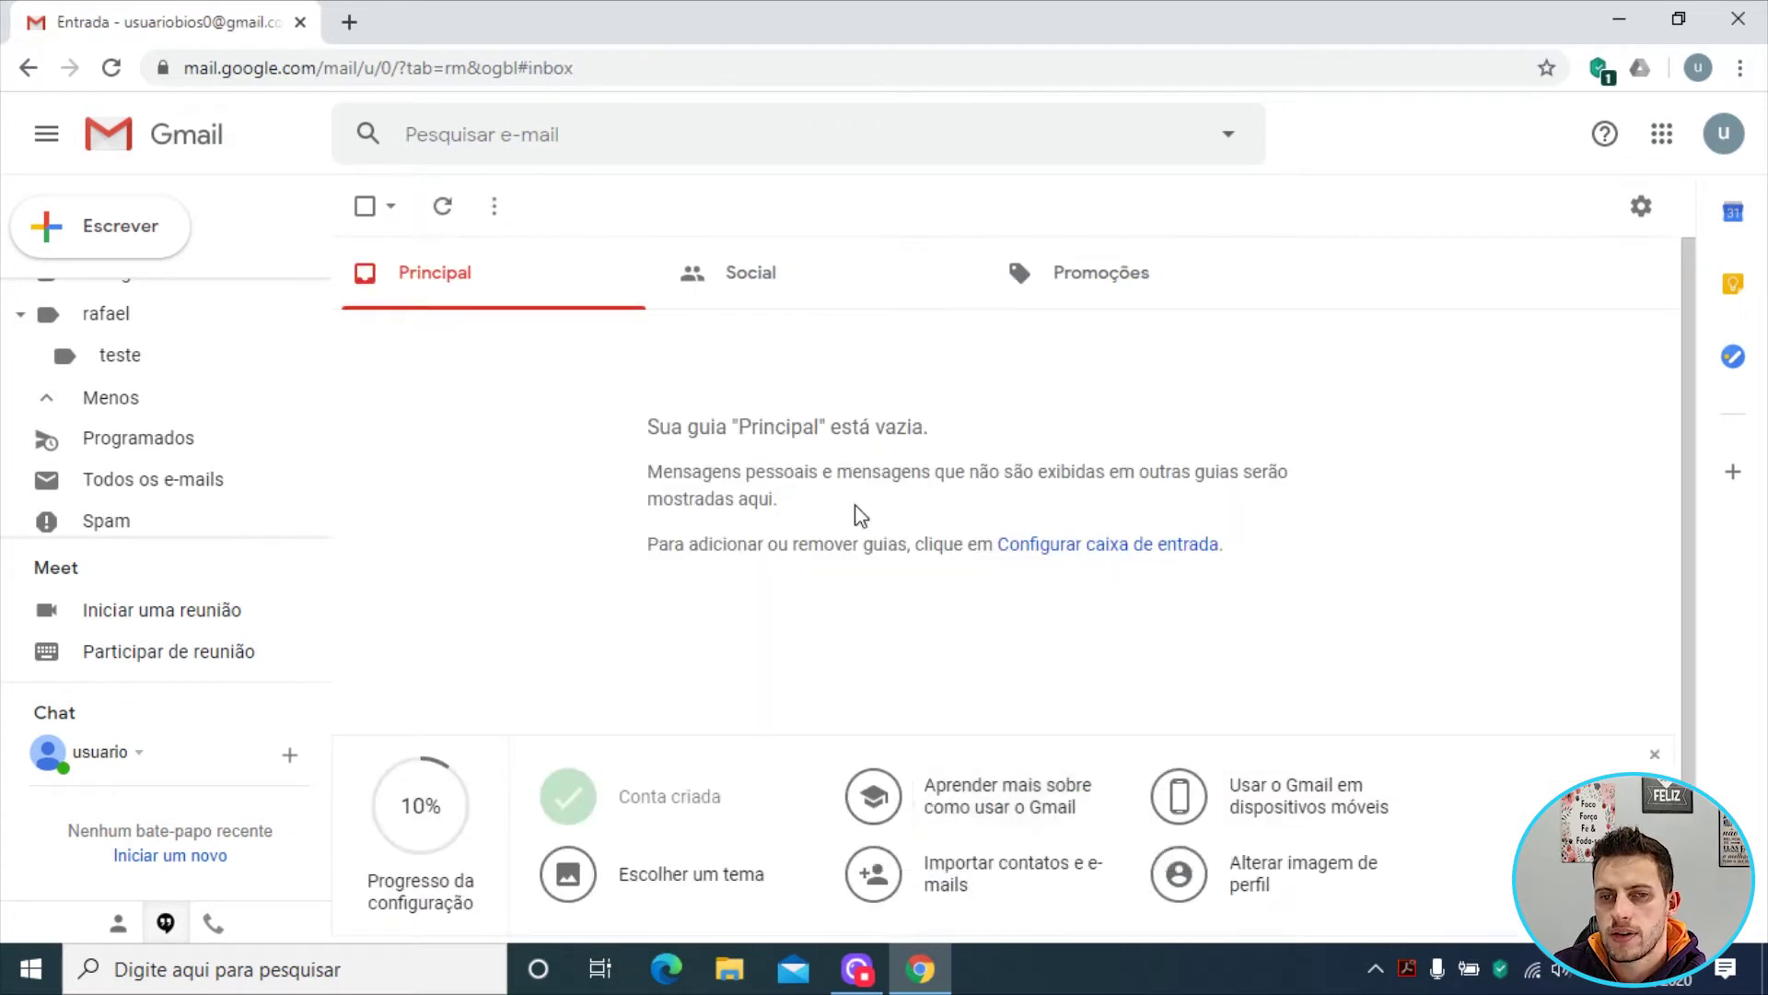
- Check the signature in a new blank message and close the message
scroll(209, 411, up, 5)
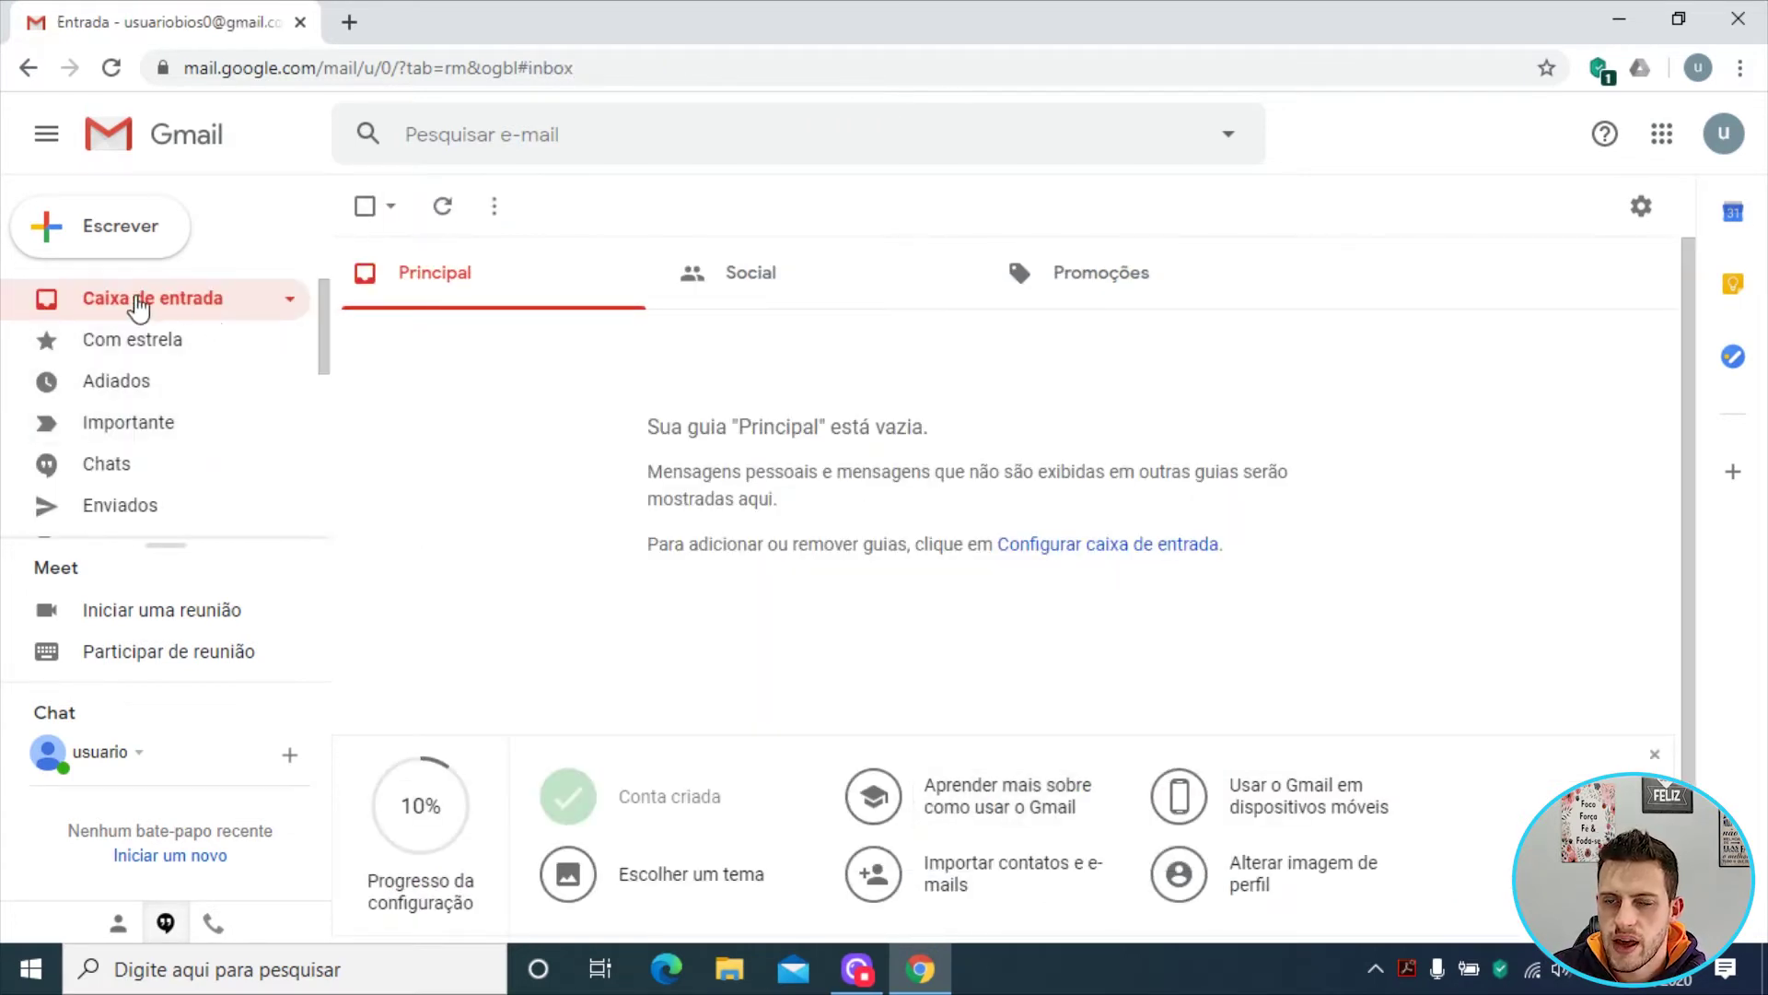
click(43, 242)
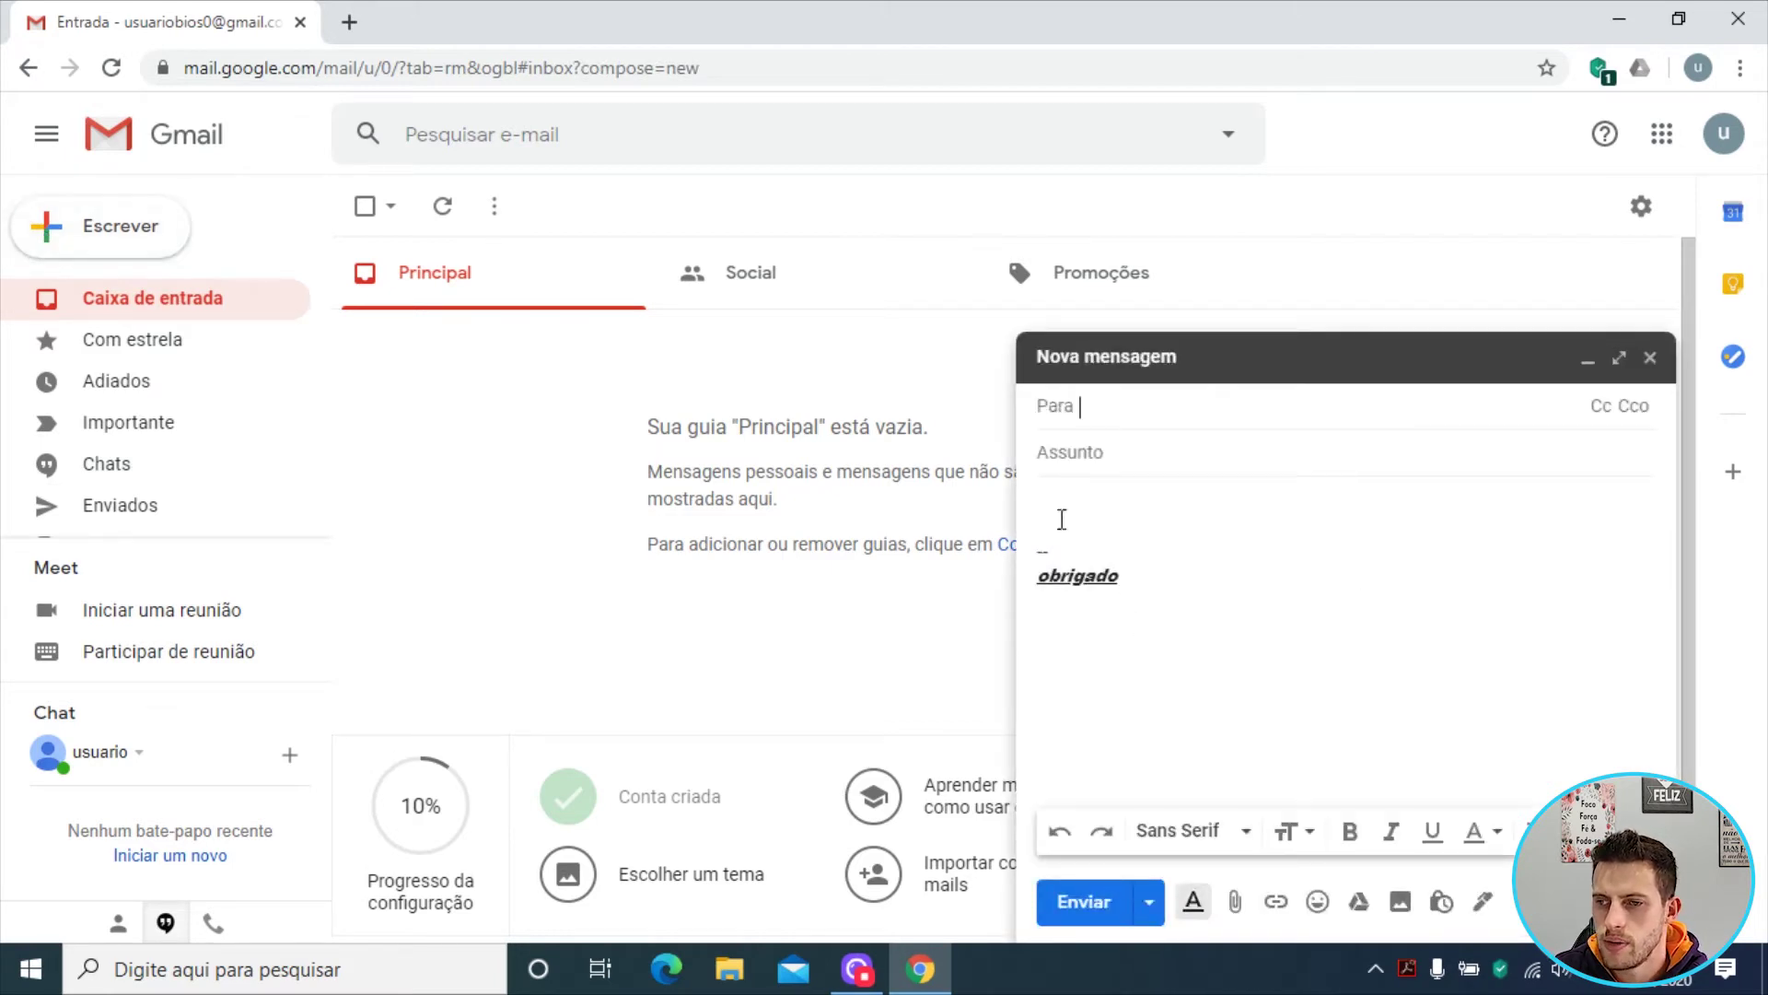
key(Escape)
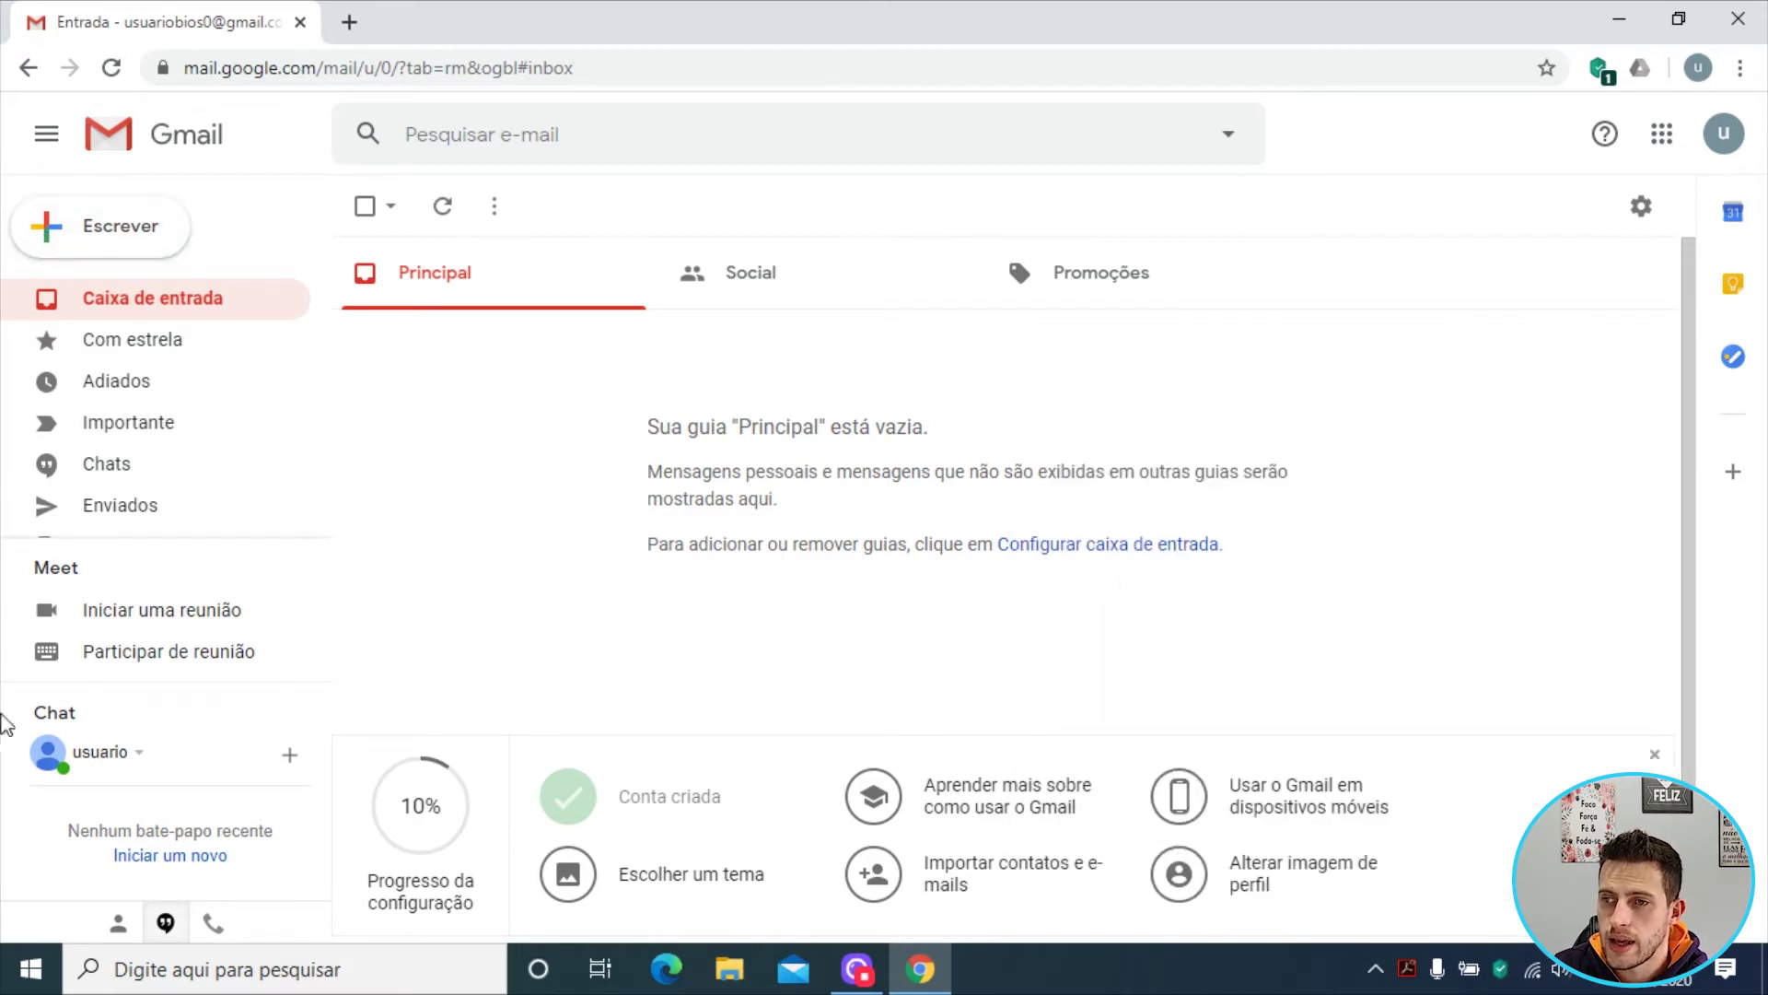
- Set the default text style to the Estreito font at Grande size in the general settings and save the changes
click(1642, 210)
click(1344, 369)
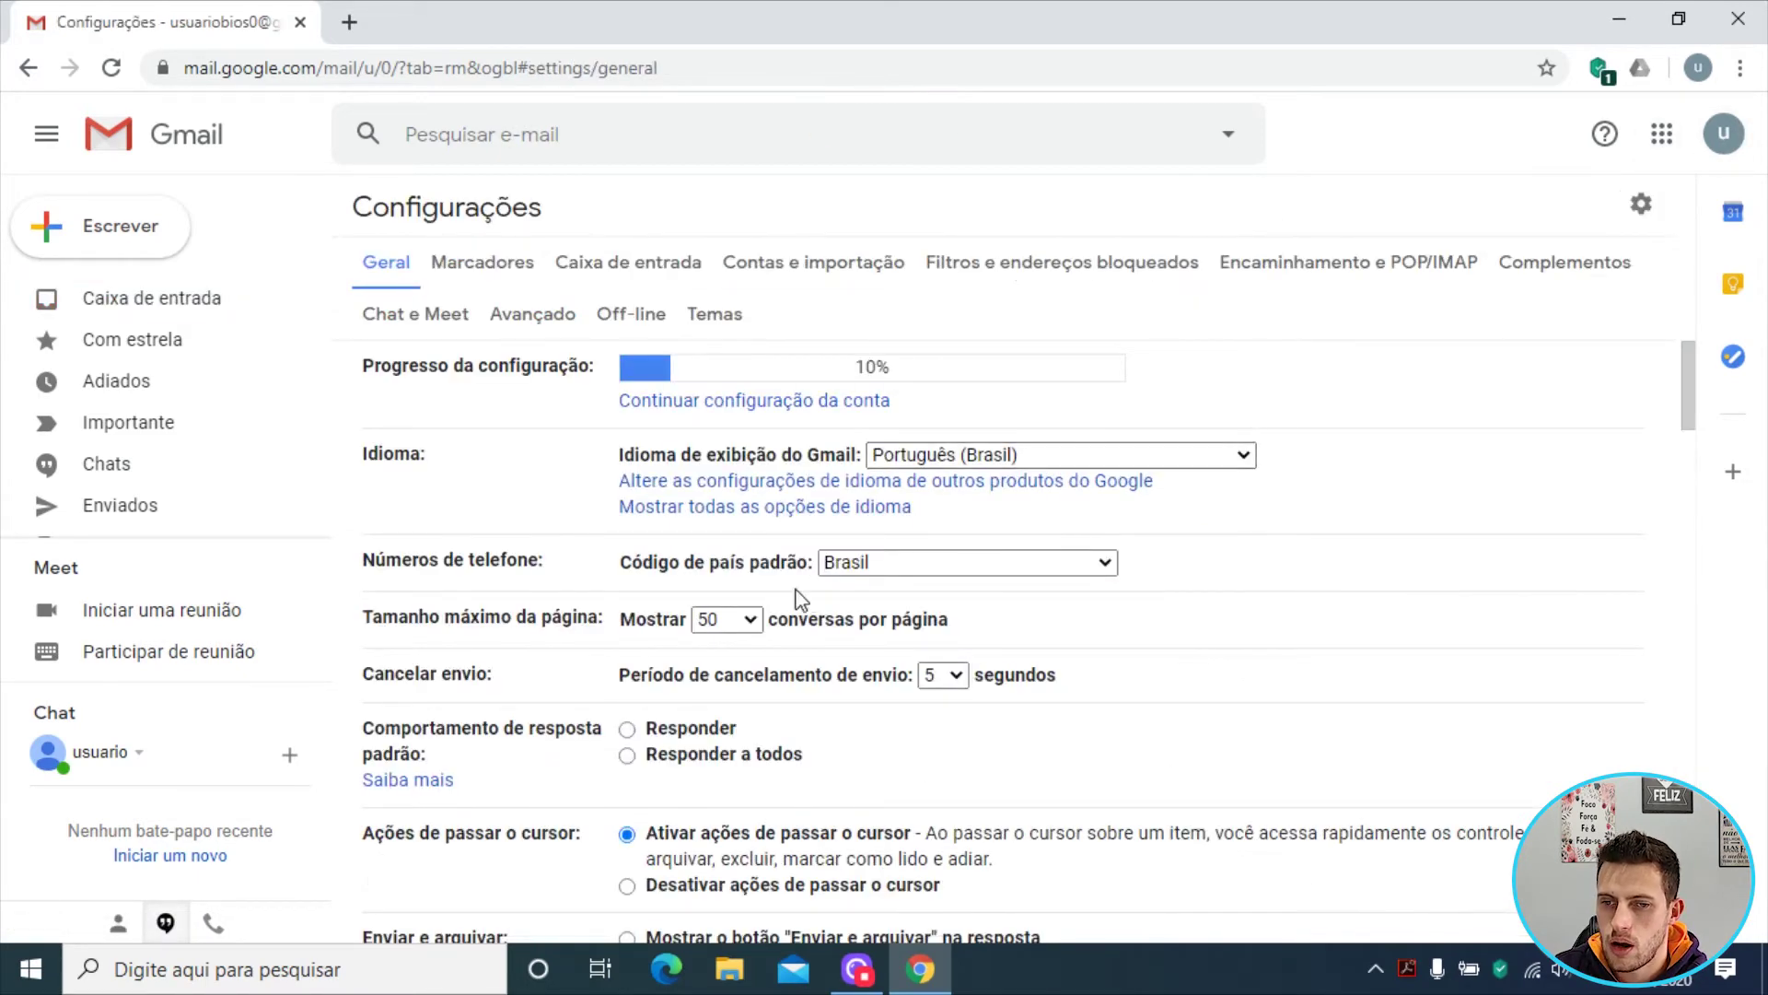
scroll(800, 598, down, 4)
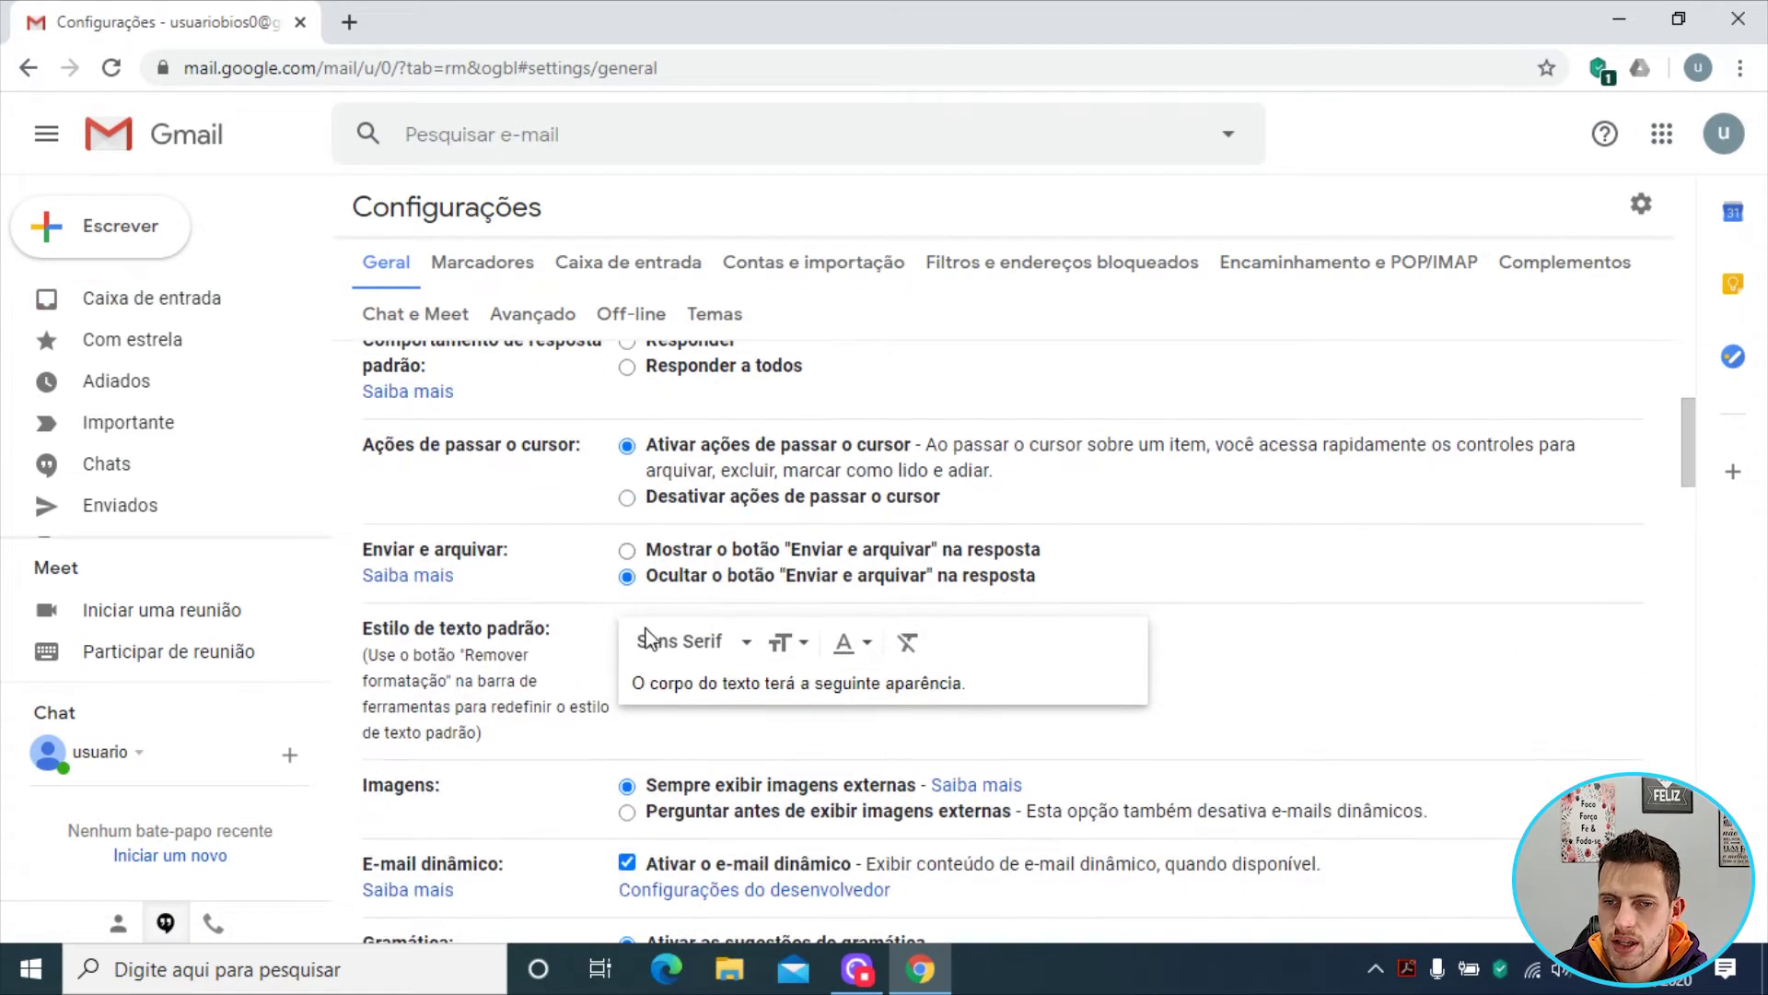
click(730, 645)
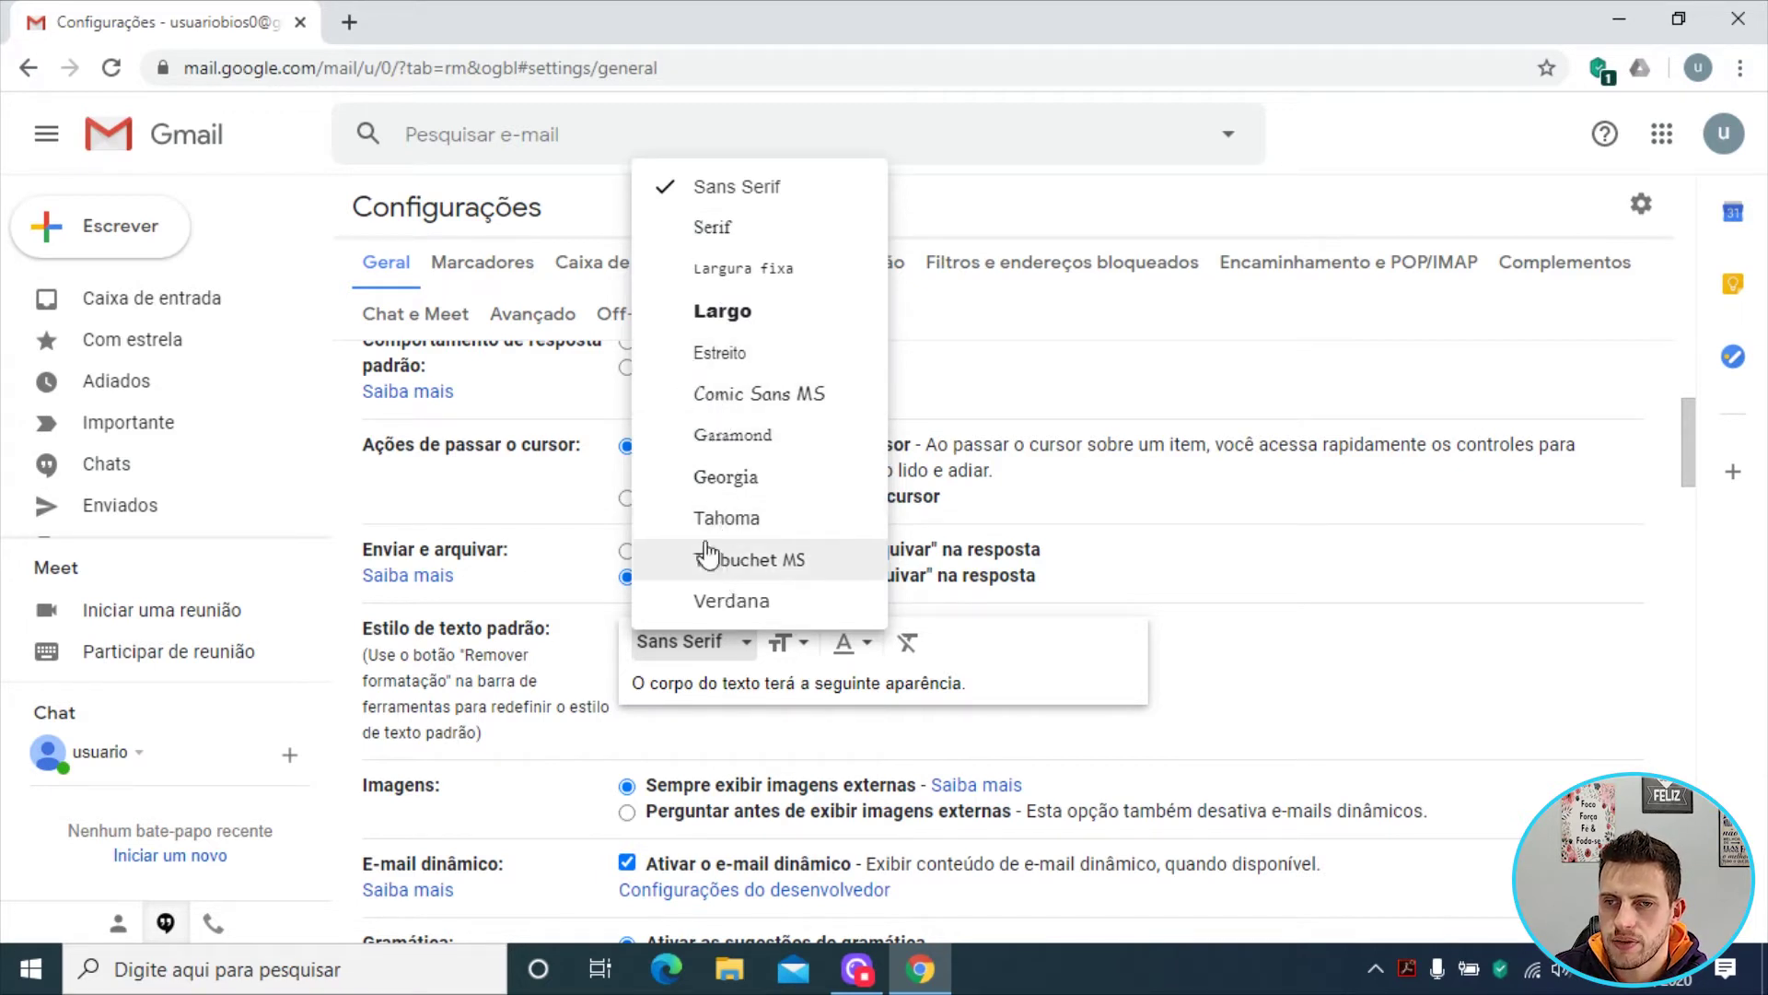
click(690, 352)
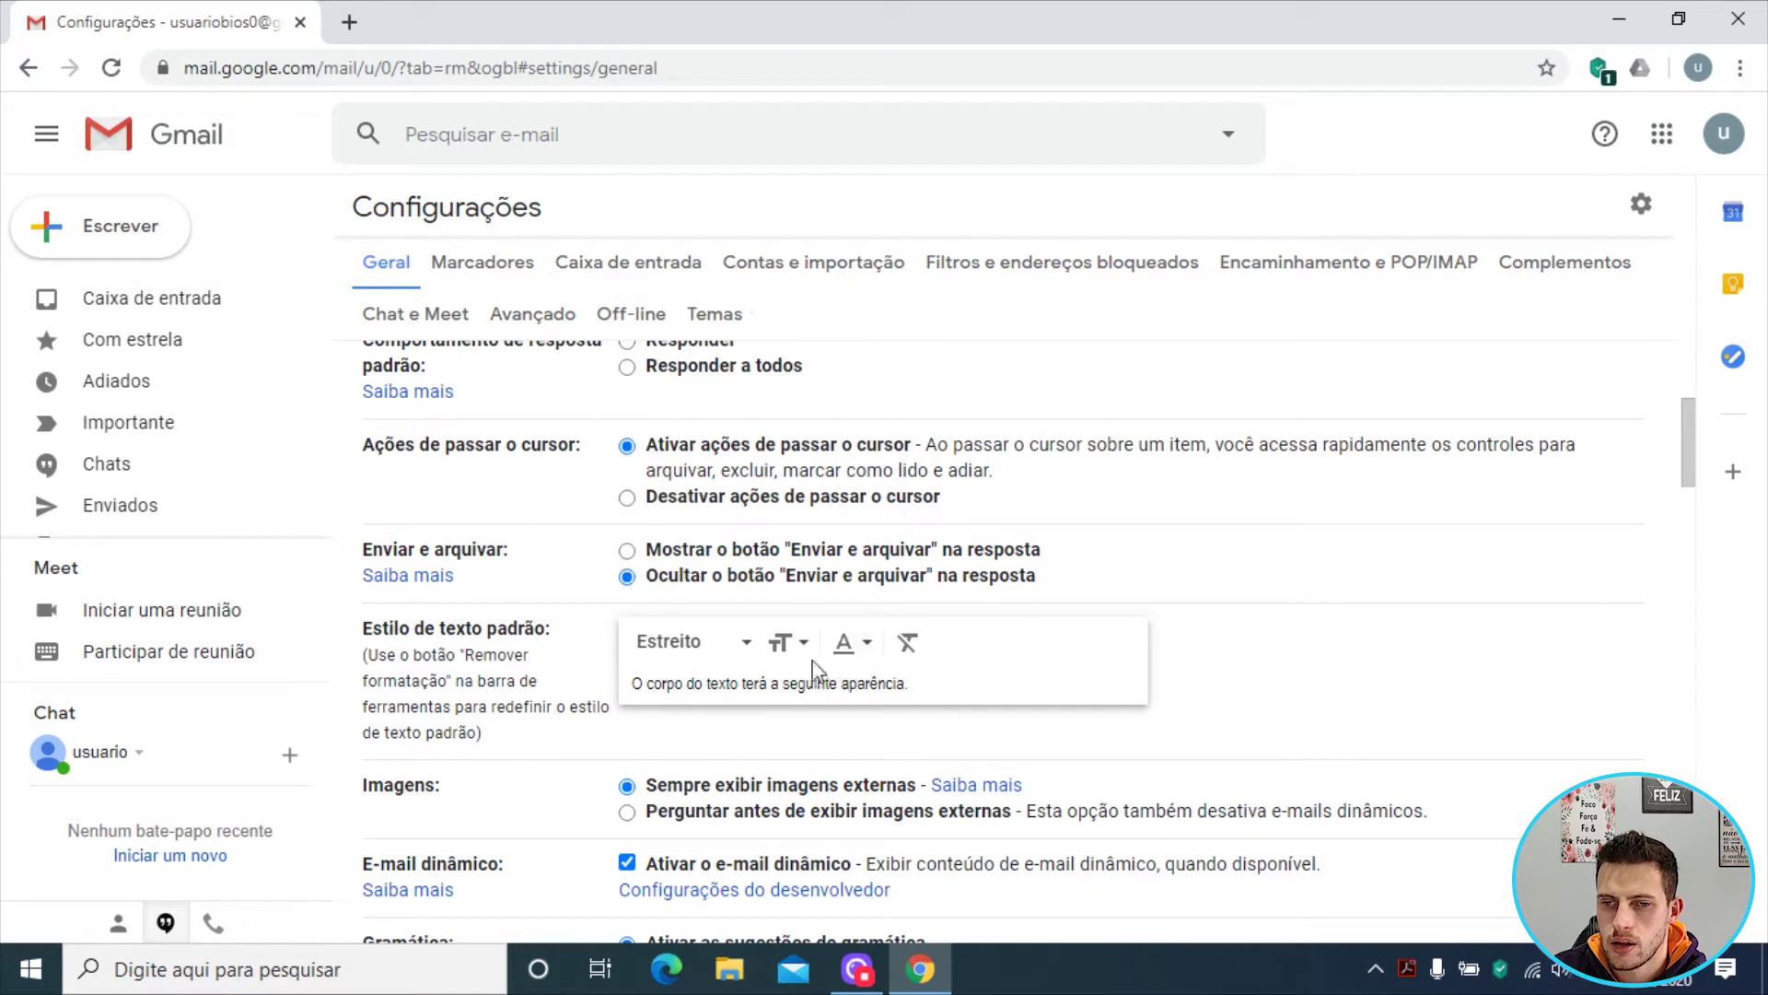
click(787, 643)
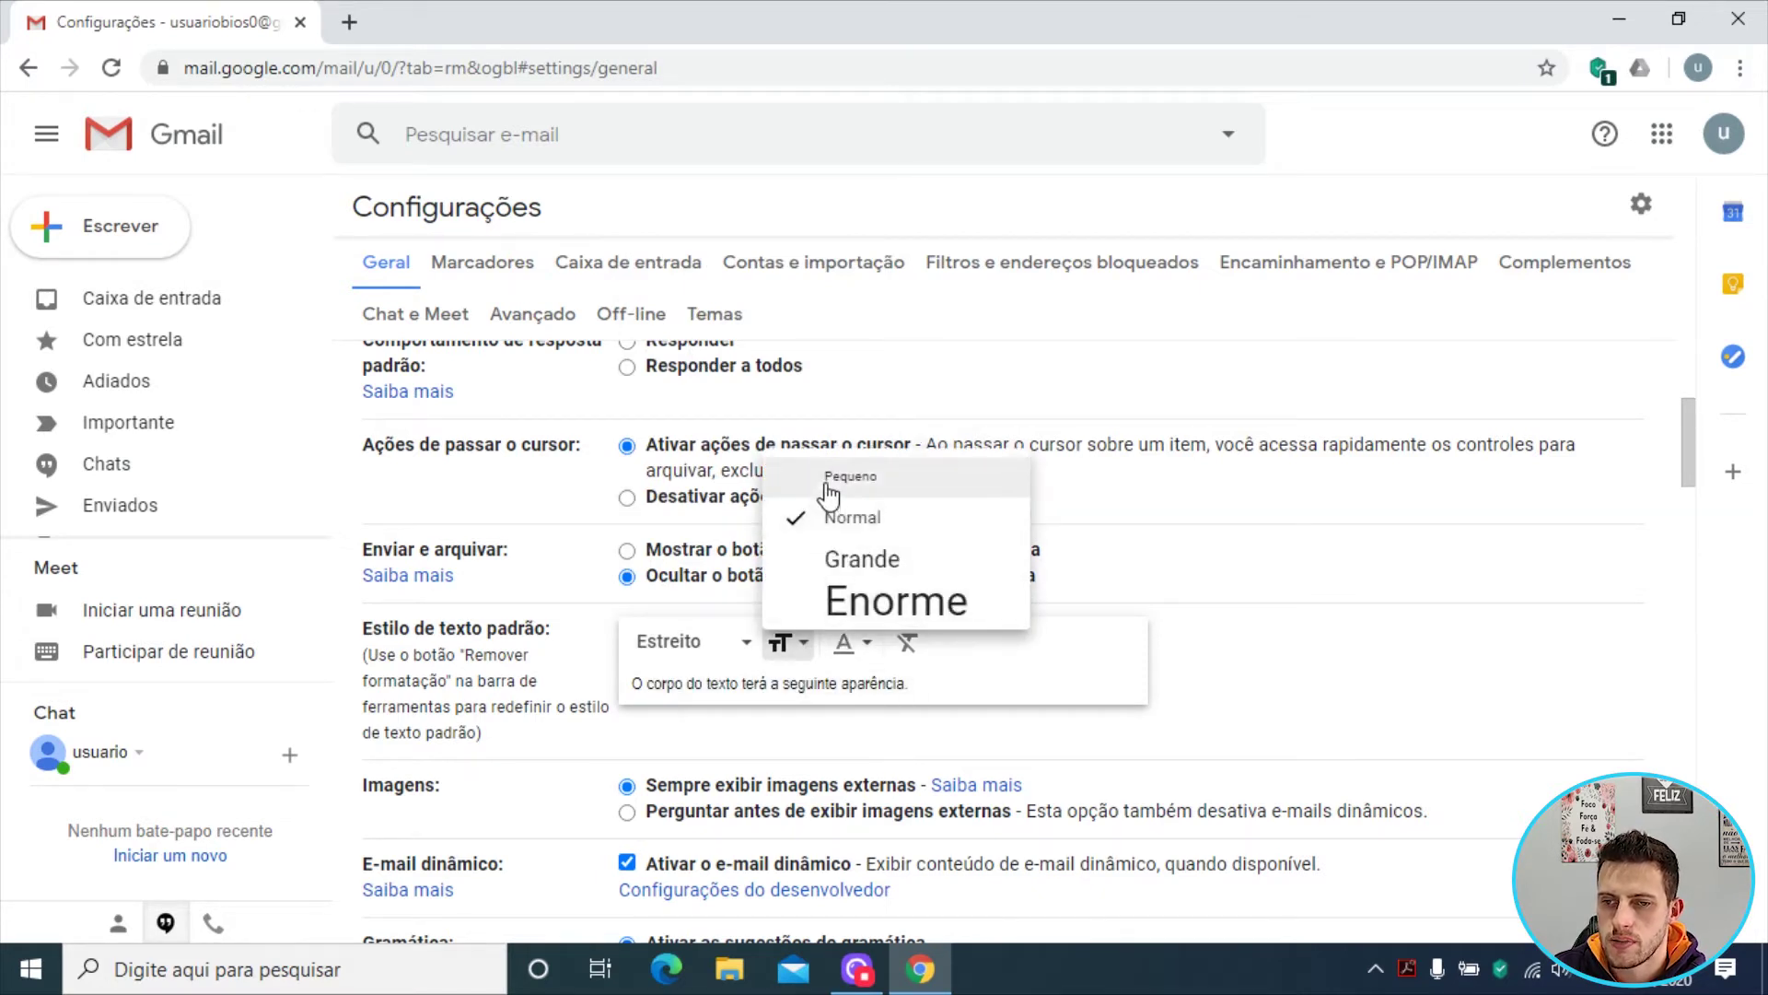
click(834, 564)
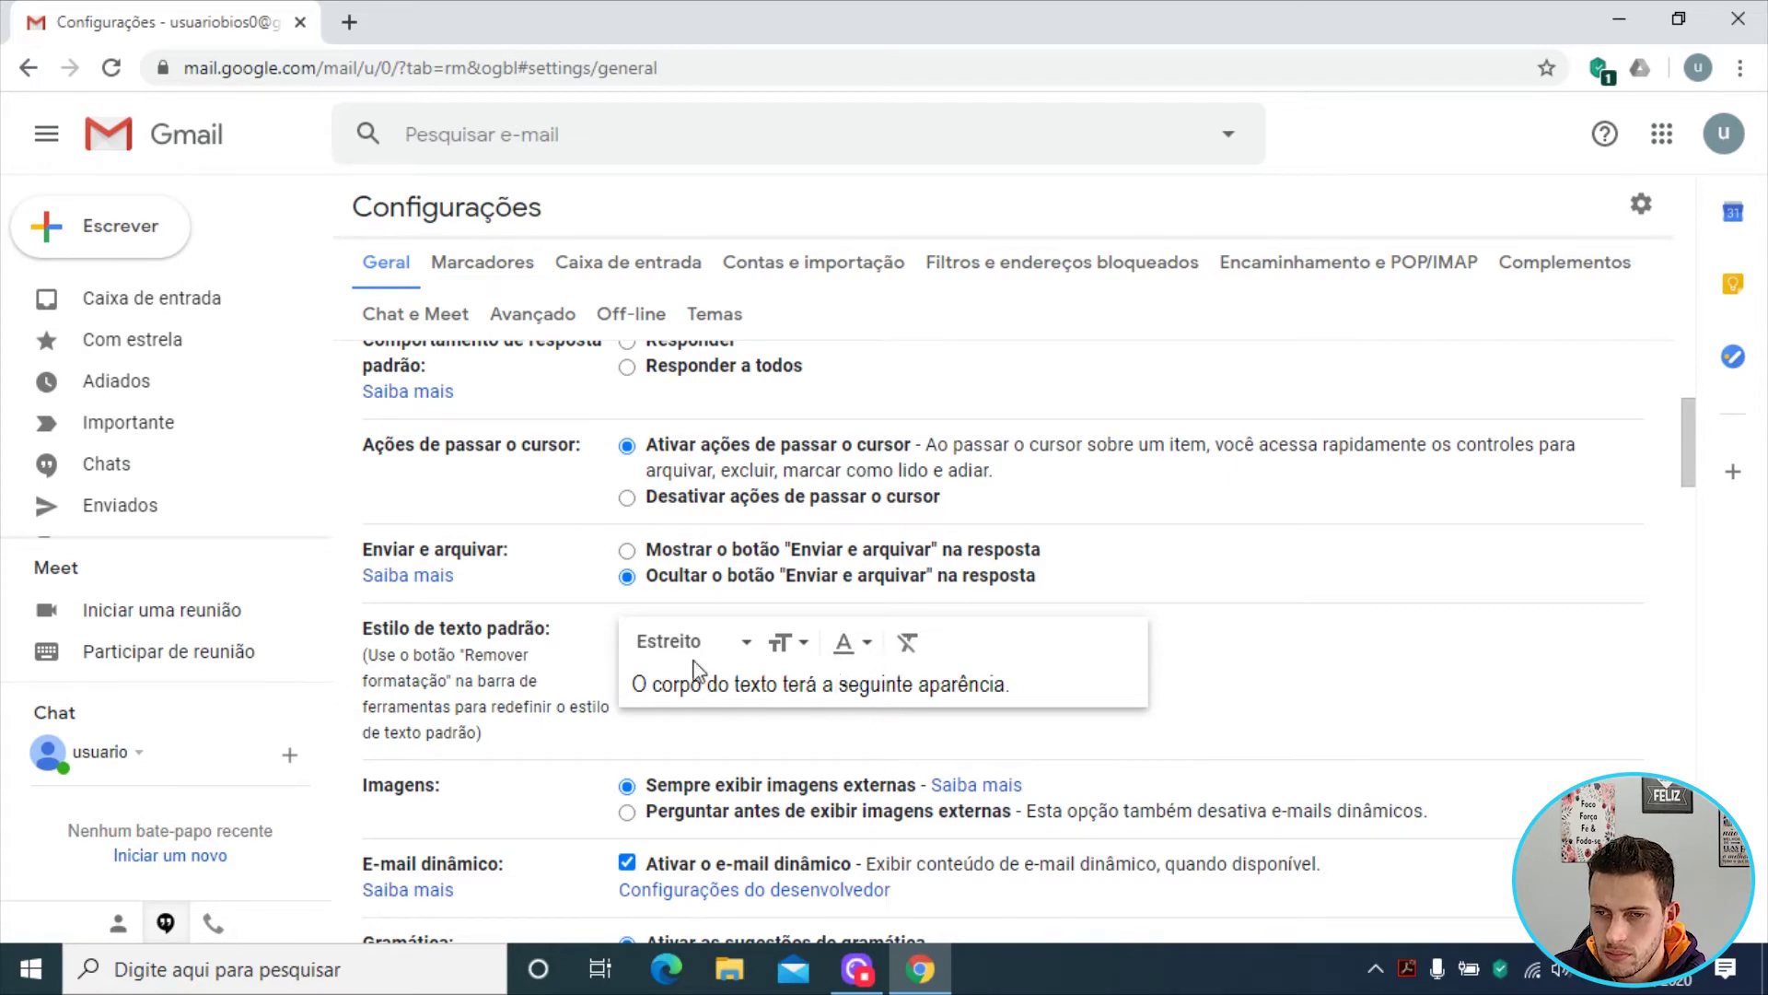
scroll(695, 671, down, 20)
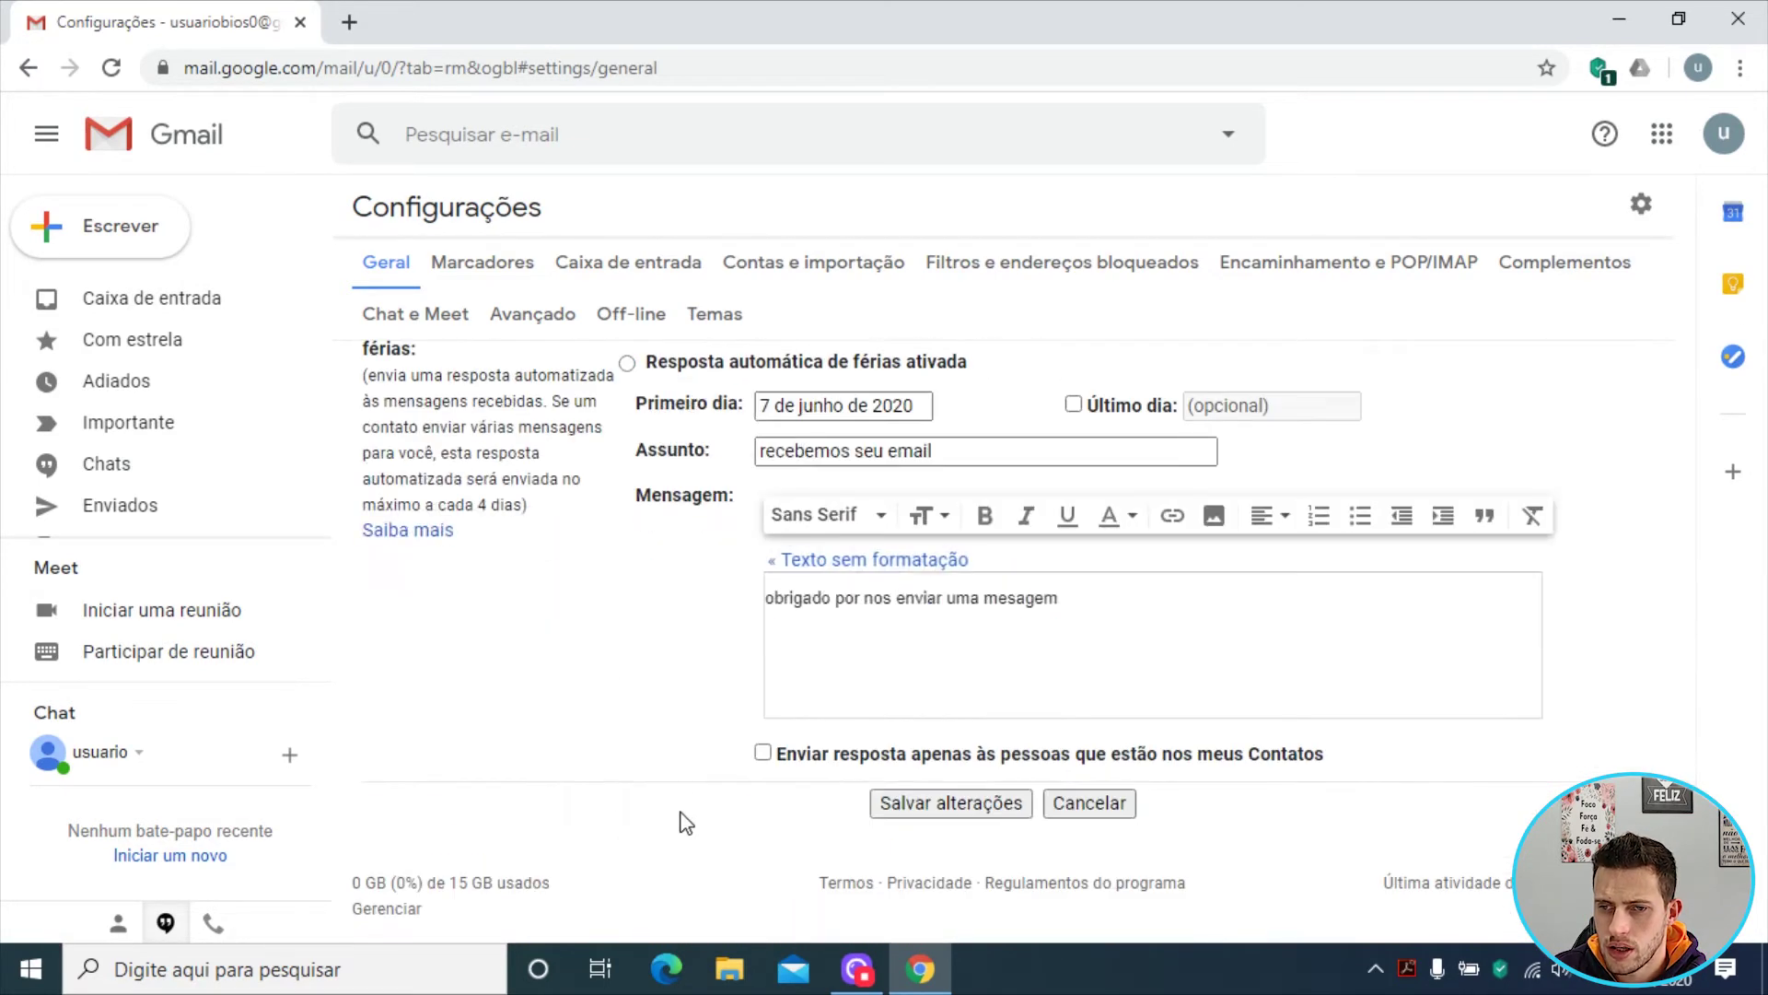
click(900, 803)
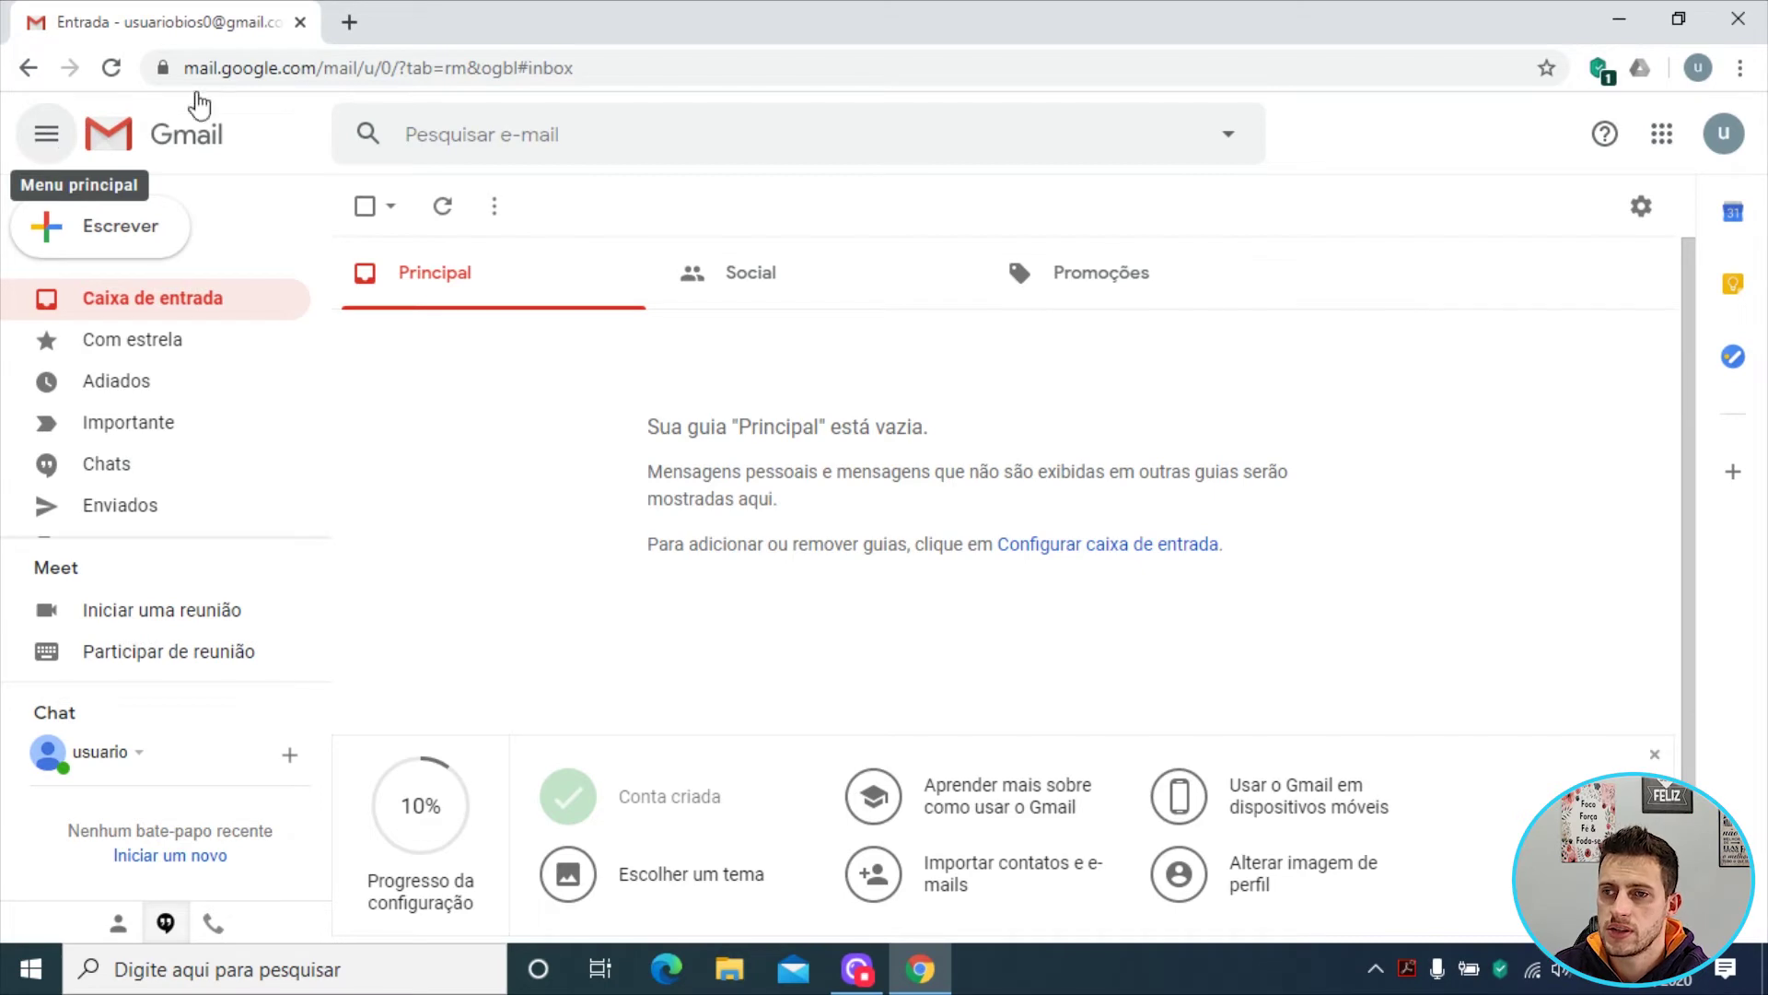
- Open the advanced (Avançado) section of the settings
click(1641, 210)
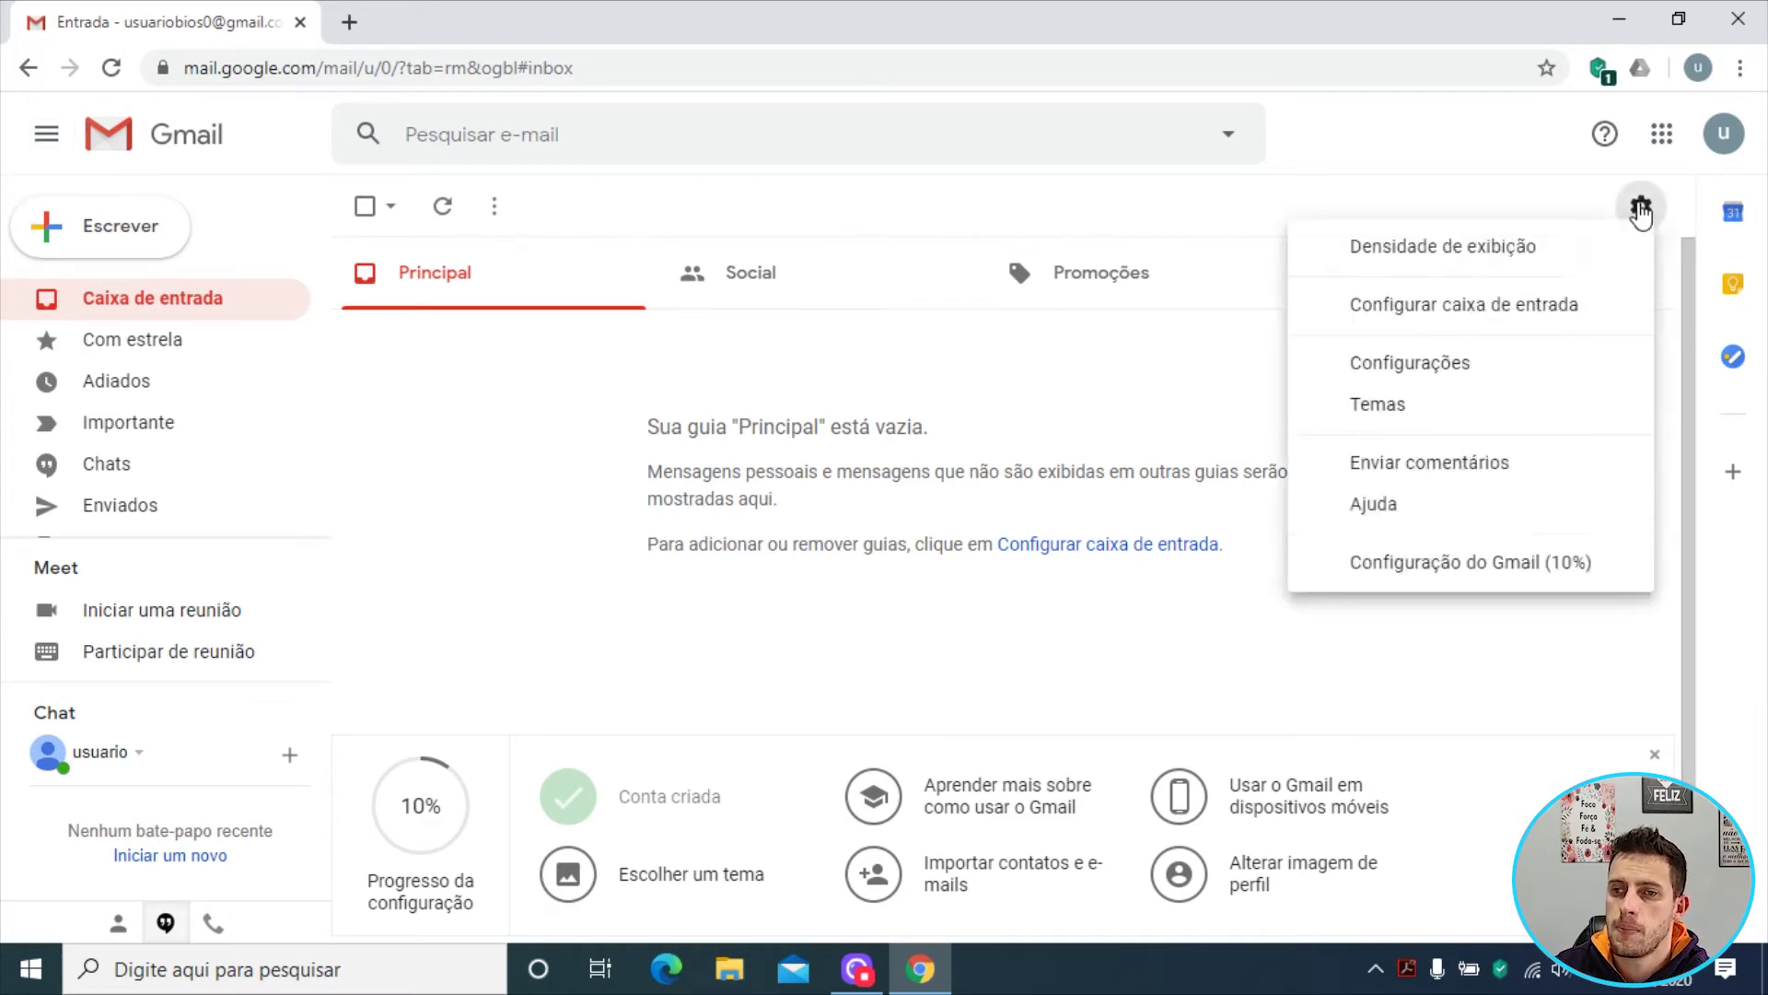
click(1416, 378)
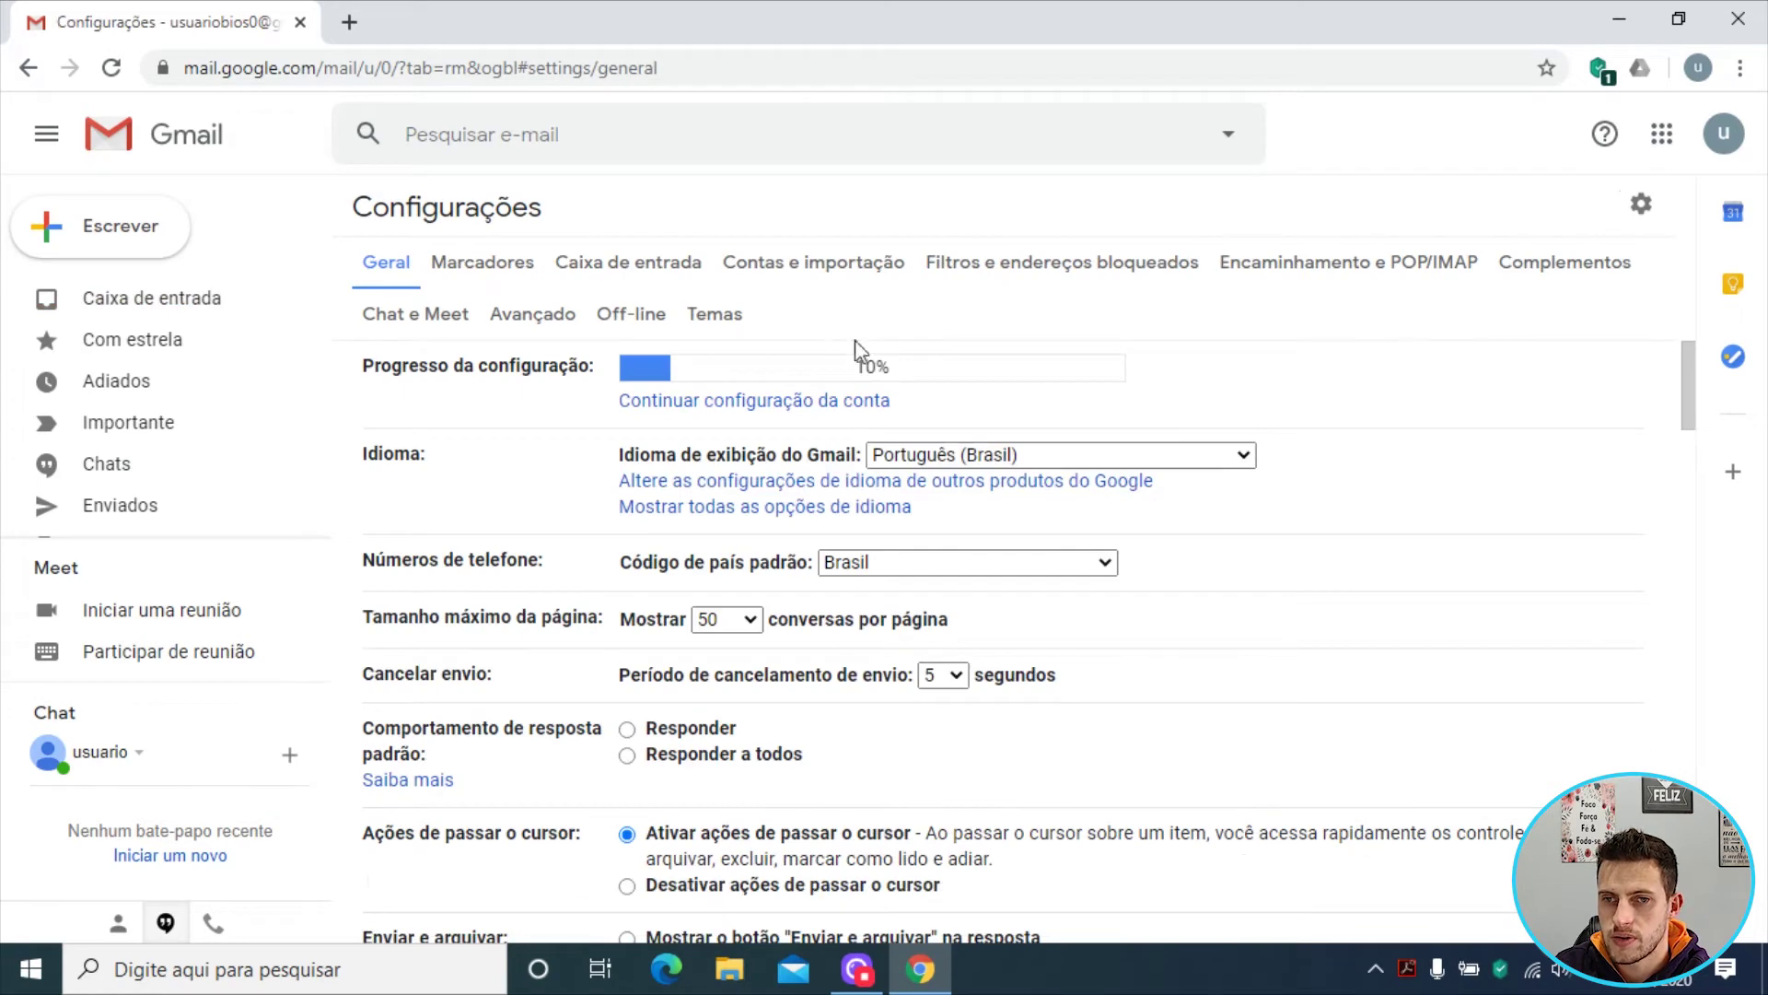
click(557, 315)
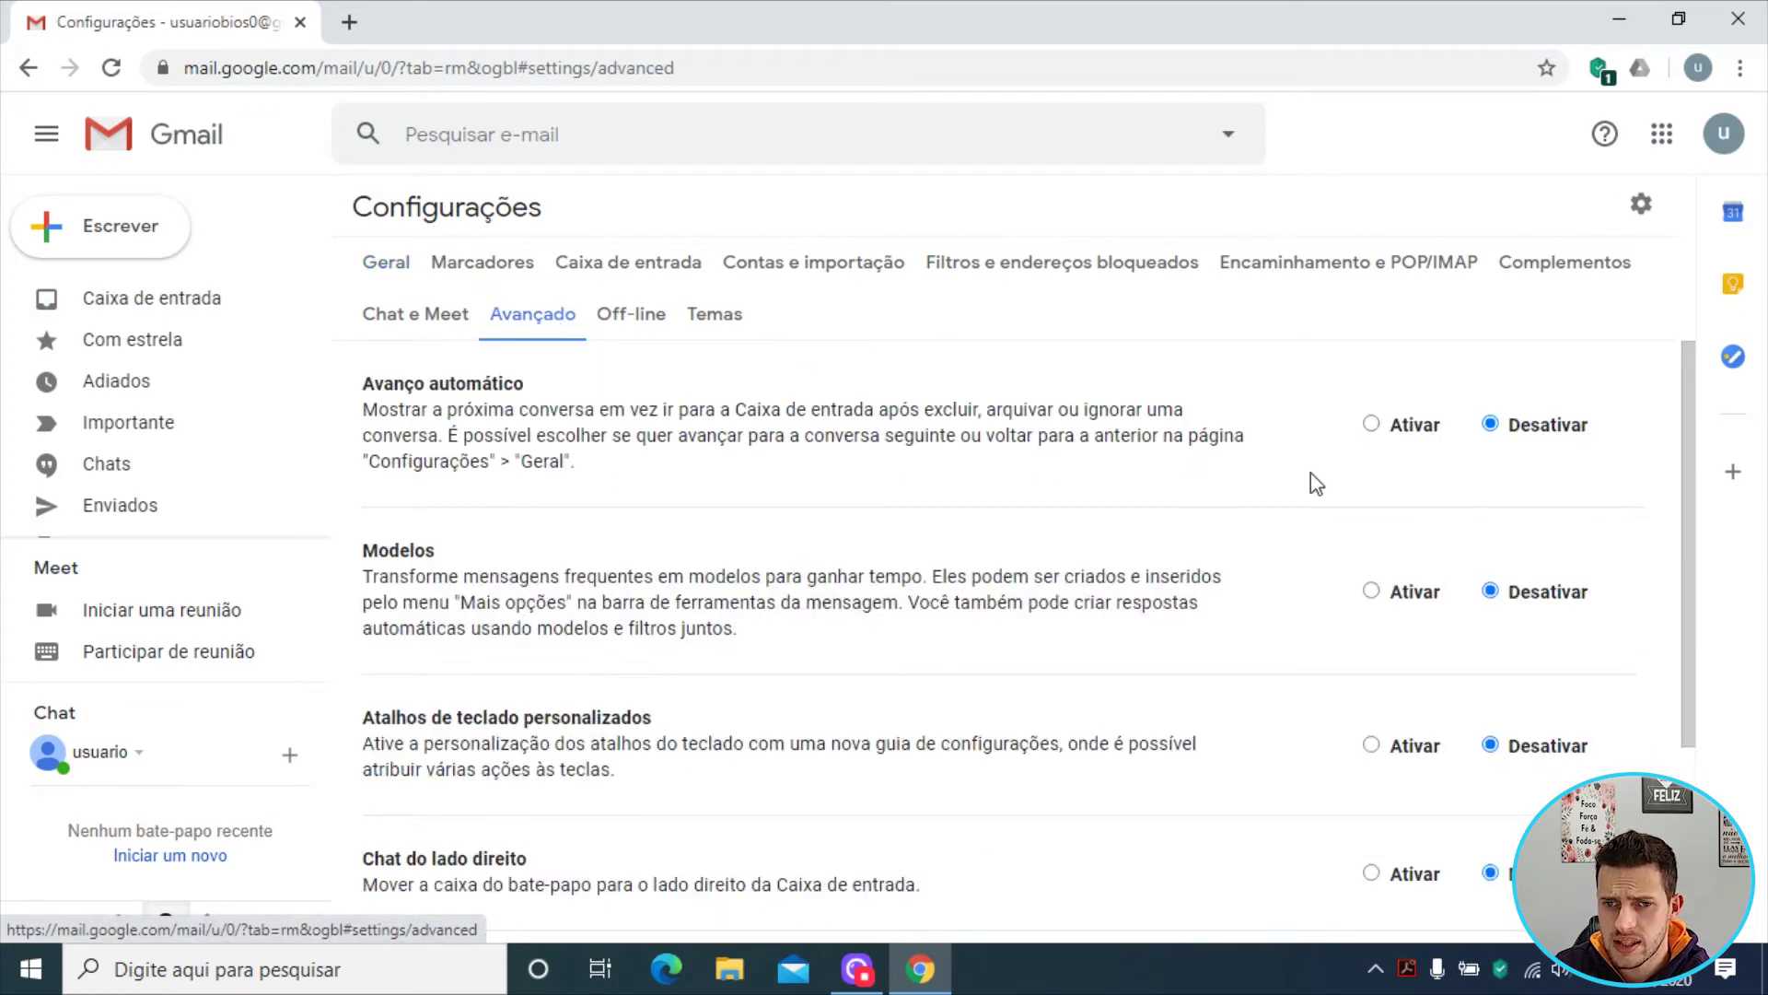
- Enable Modelos and Atalhos de teclado personalizados in the advanced settings, and save the changes
scroll(1318, 502, down, 2)
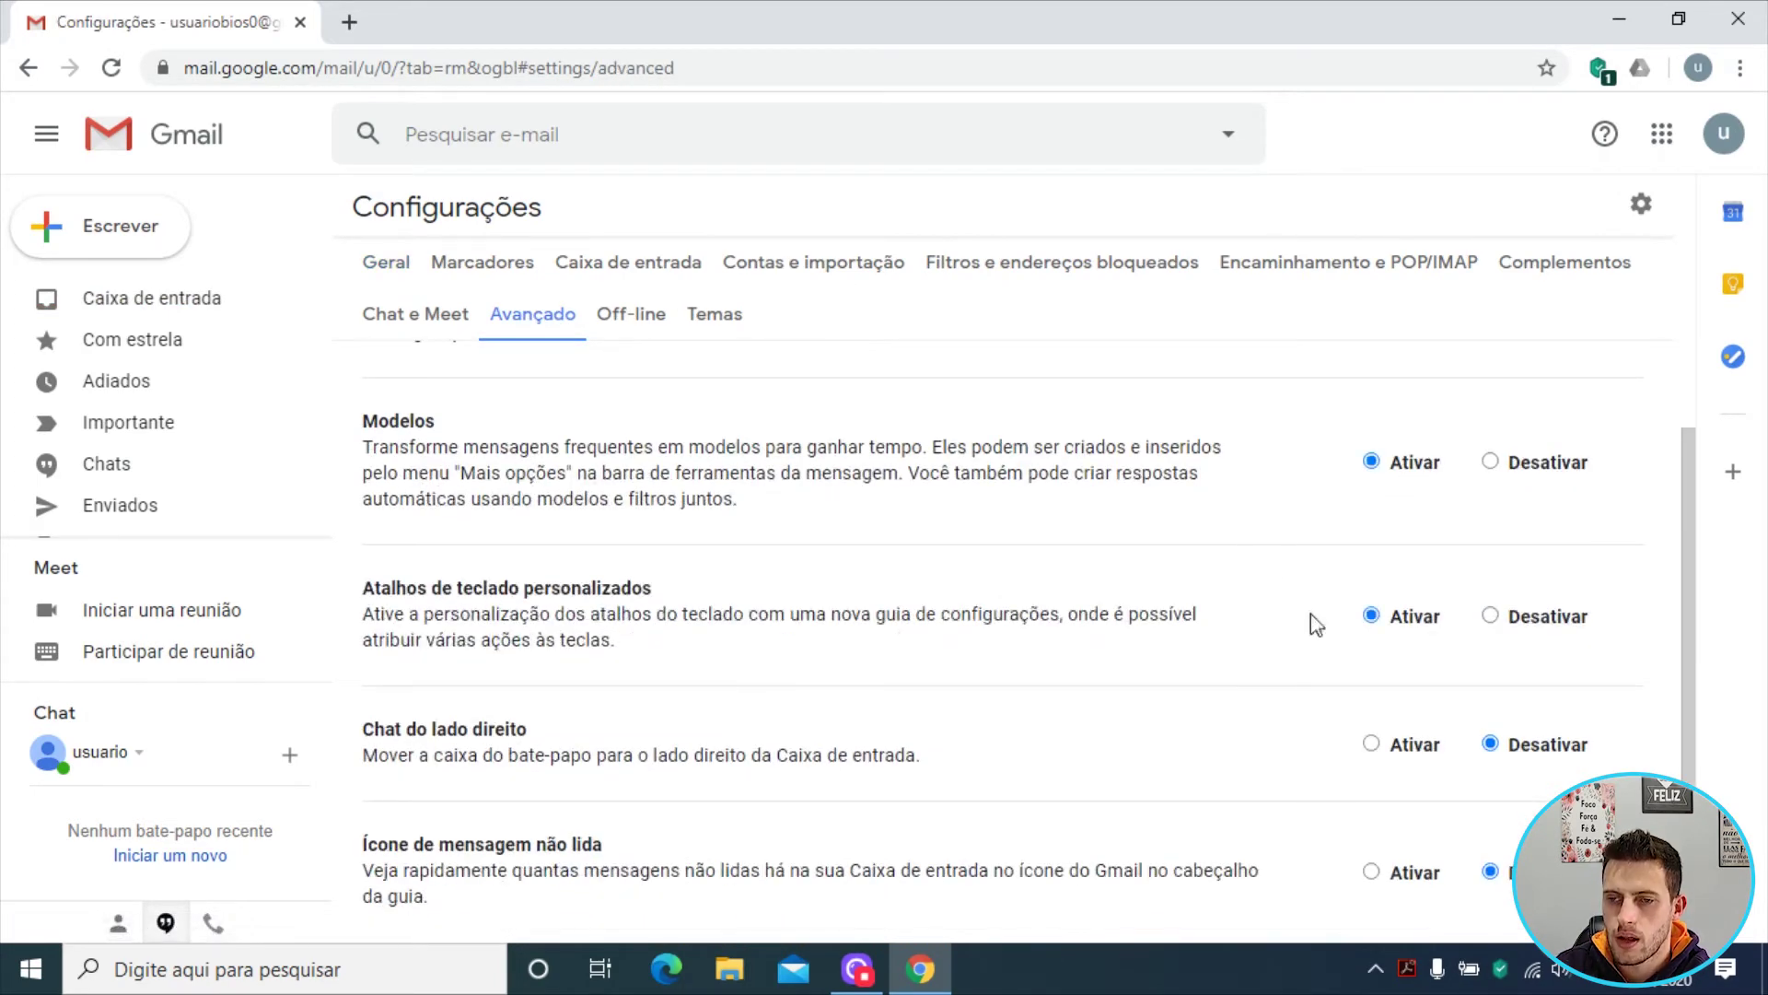
scroll(1101, 638, down, 2)
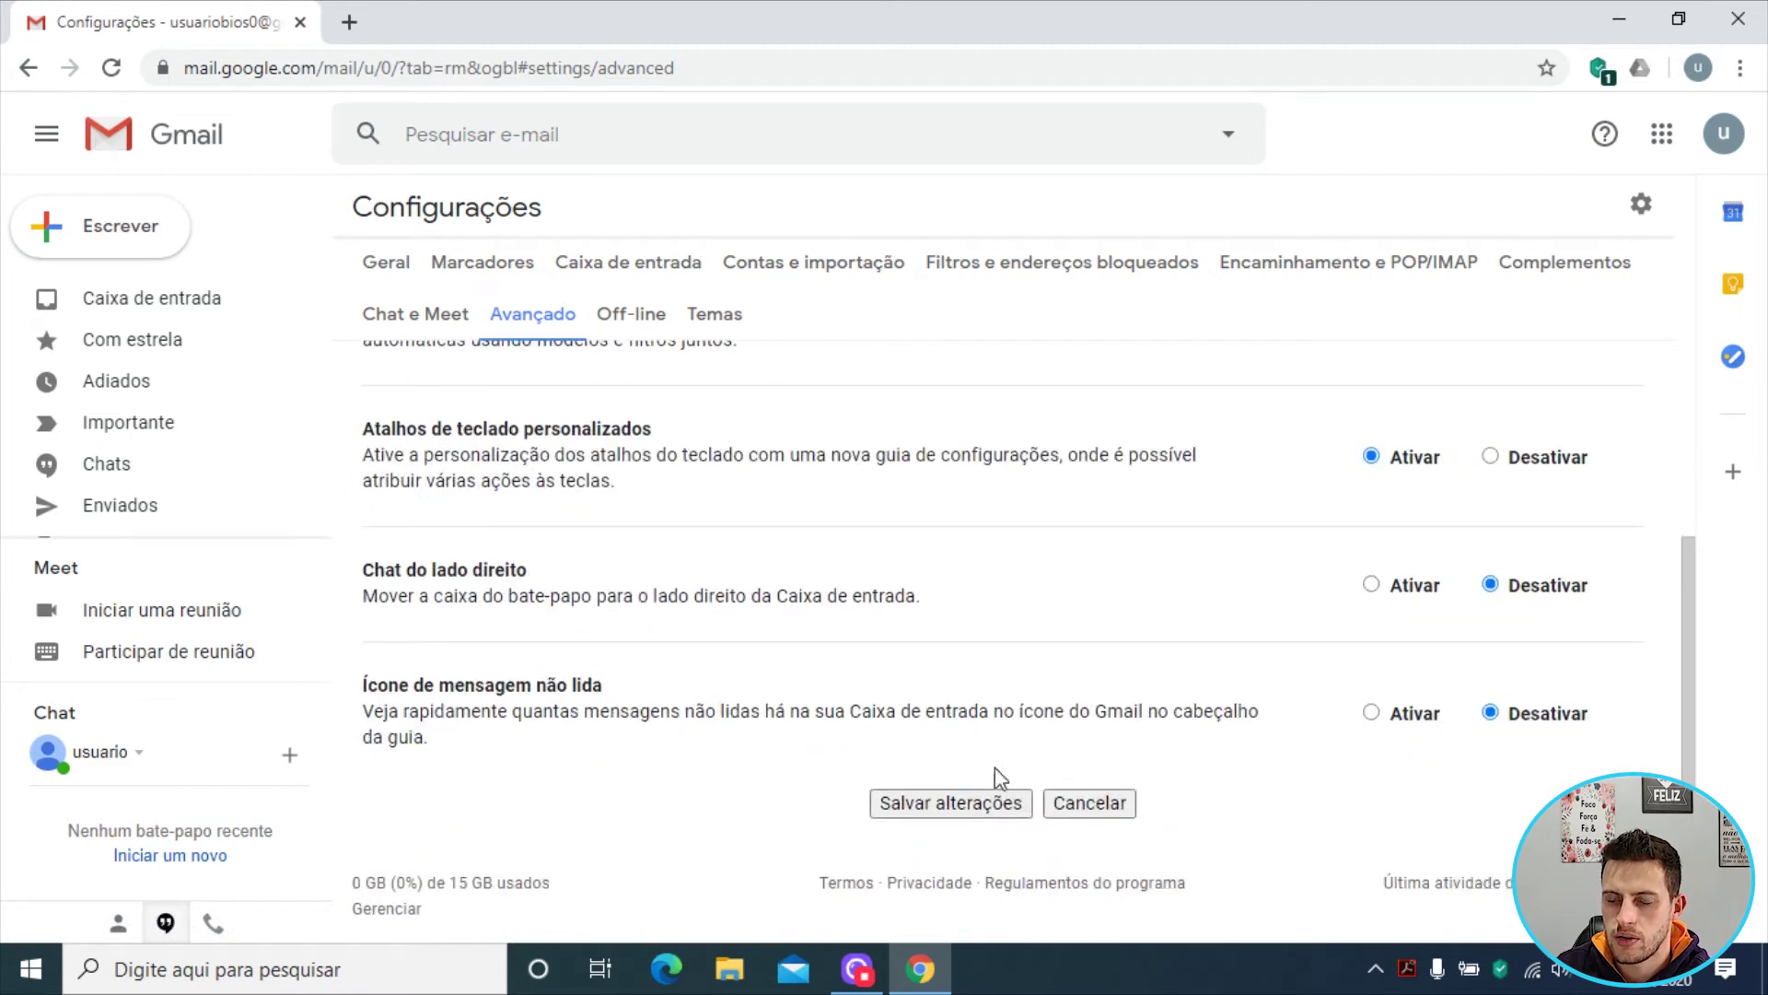
click(990, 800)
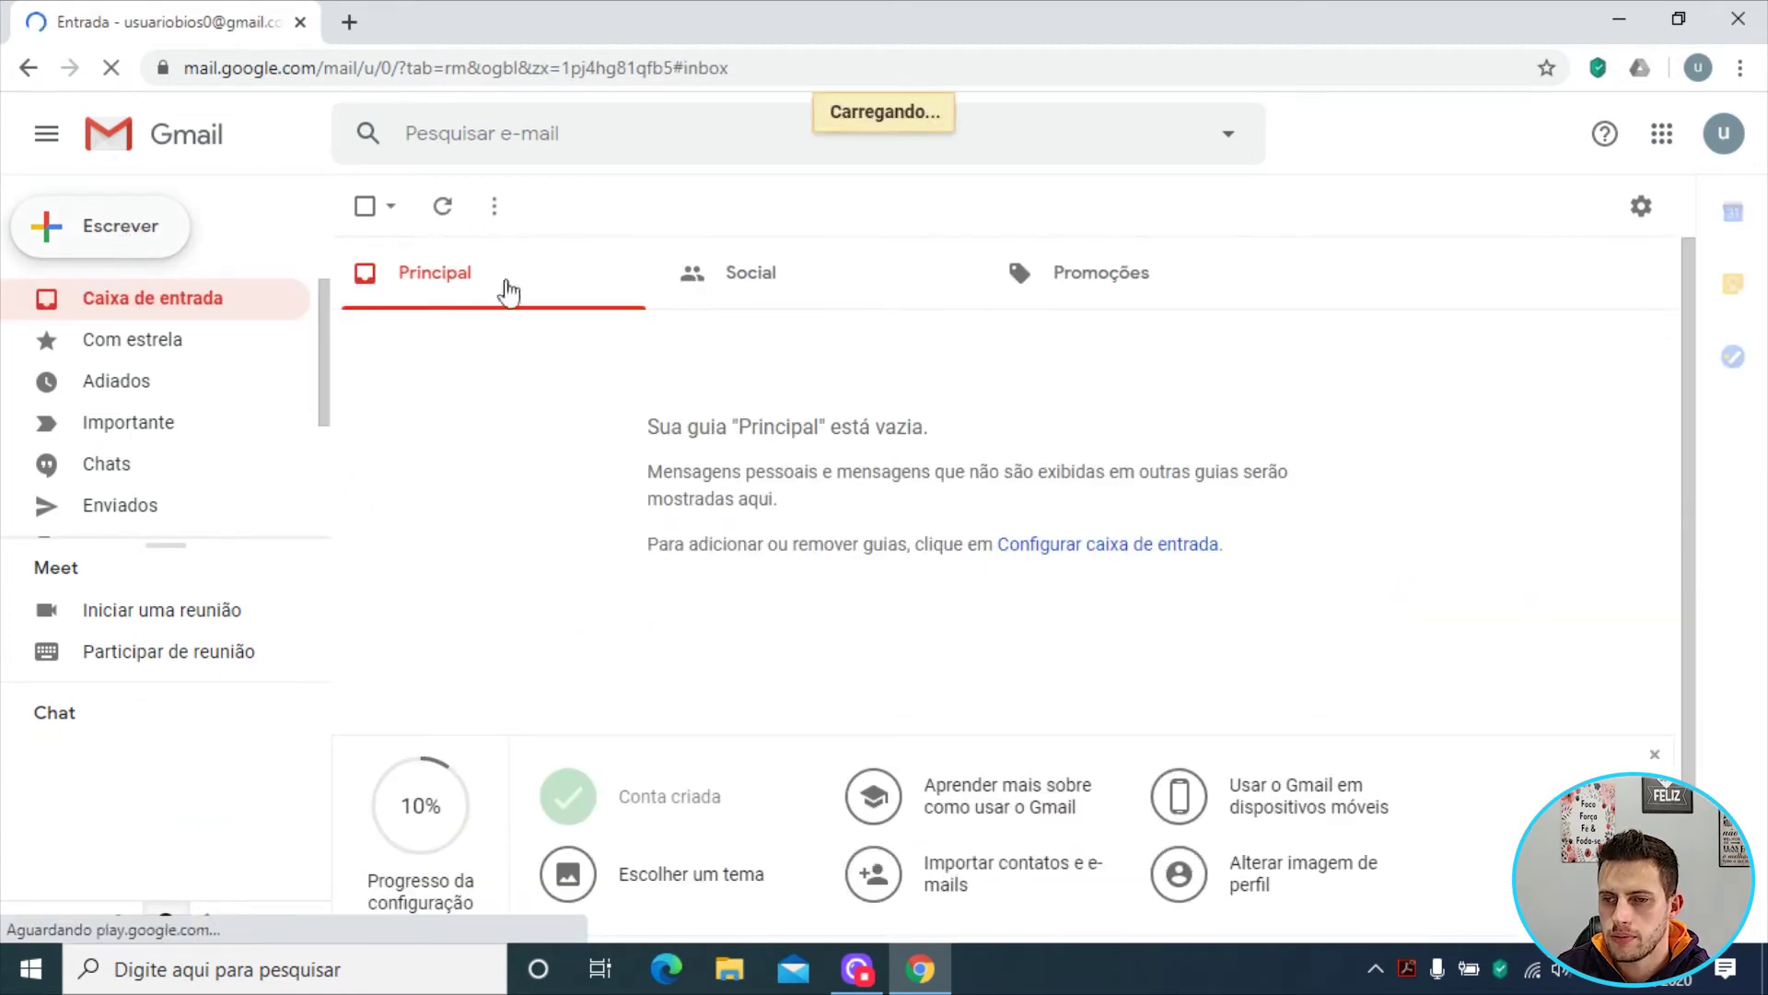
- Write a new message without the signature, asking for attachments and ending "obrigado pela atenção", with an "anexo para e-mail" subject naming the contact
key(c)
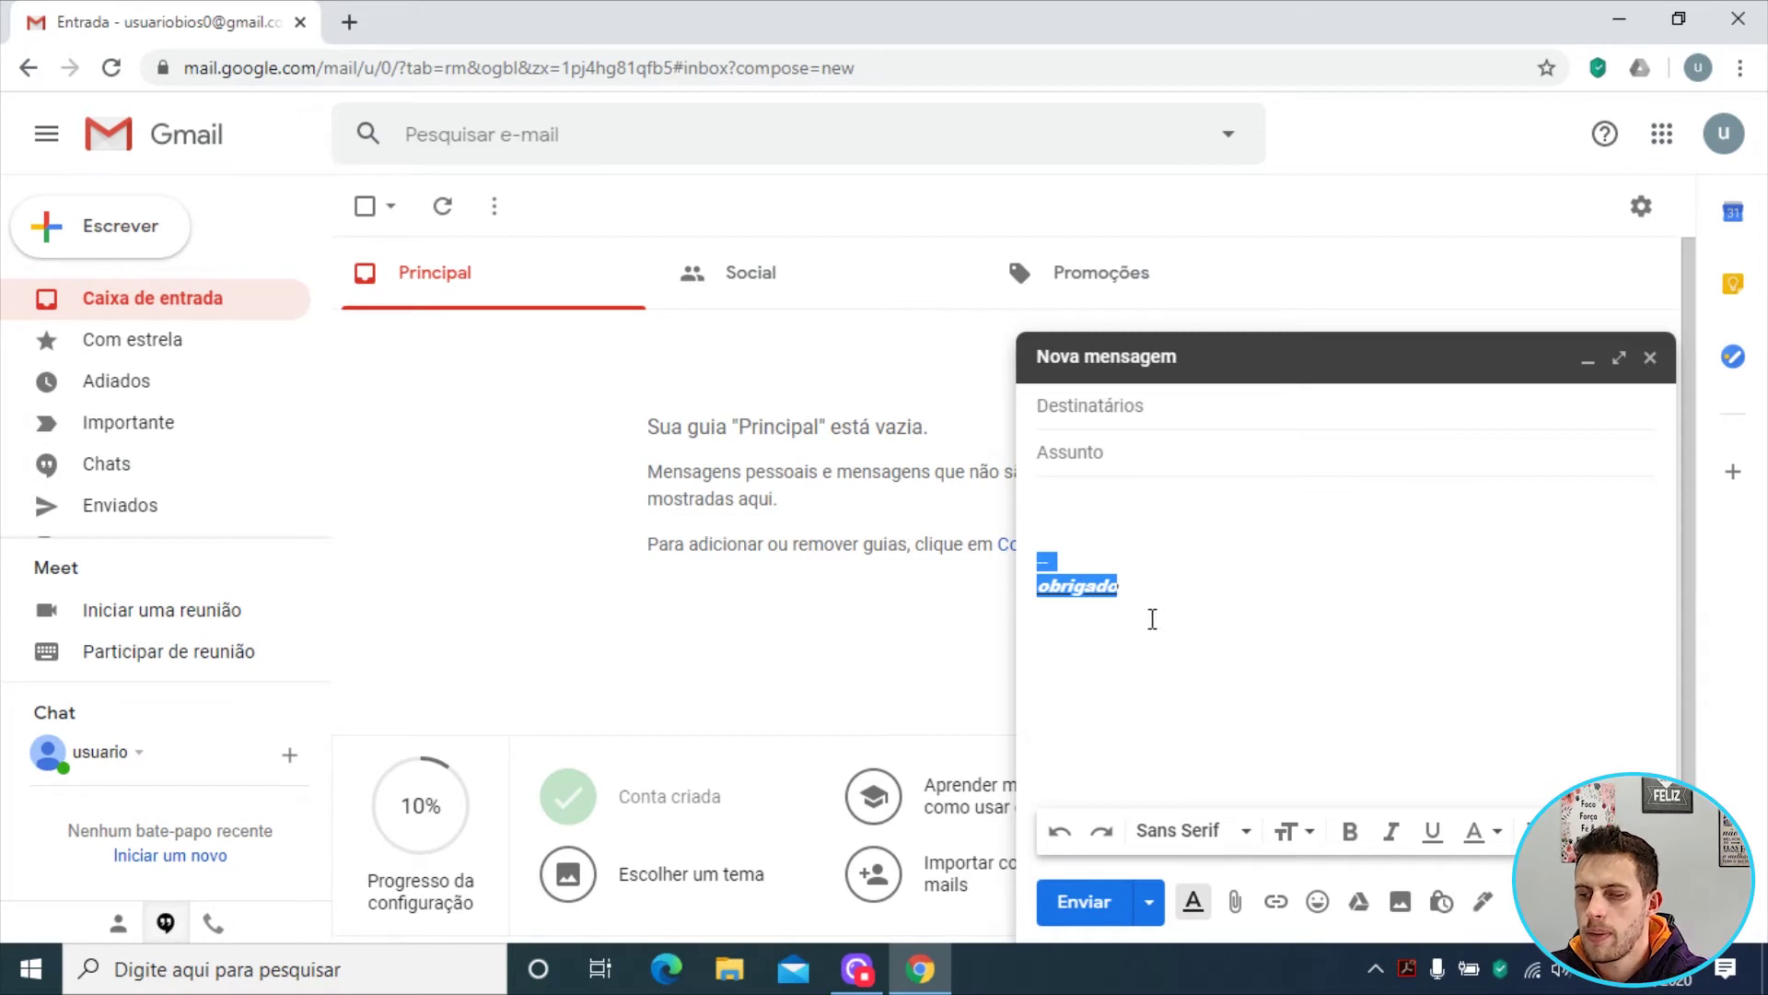
key(BackSpace)
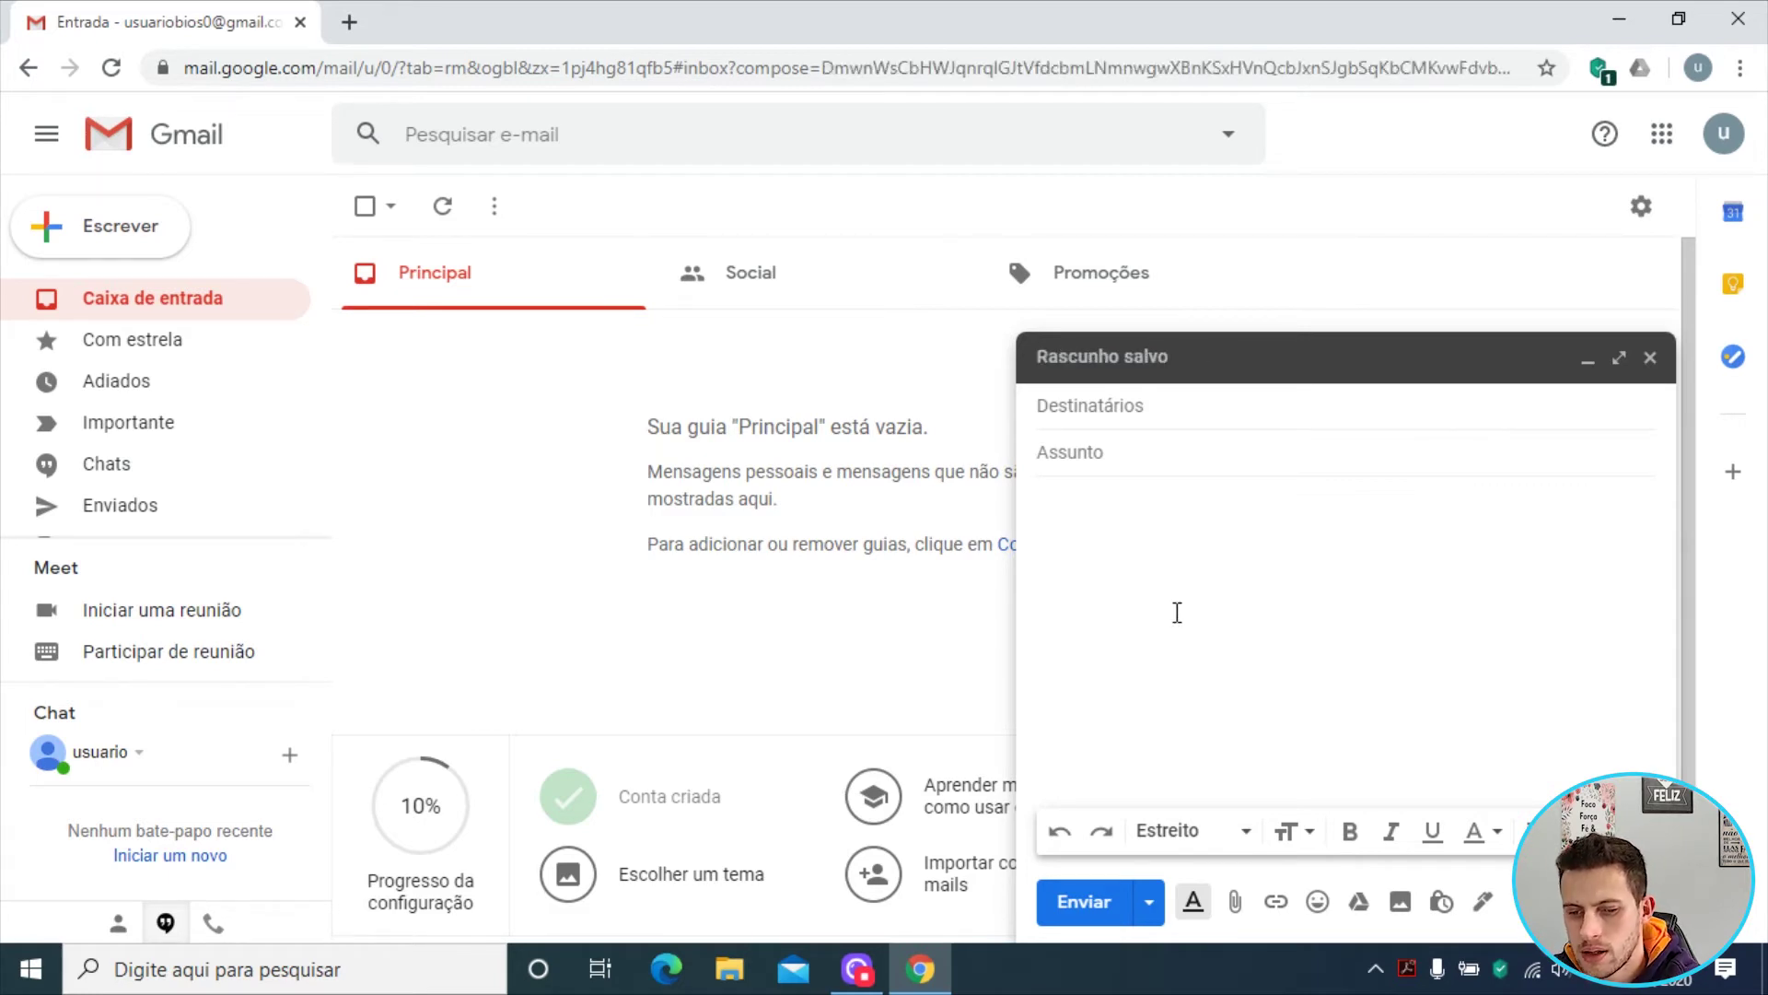
text(boa tarde enviar anexos no e-mail do rafael  obrigado pela atenção)
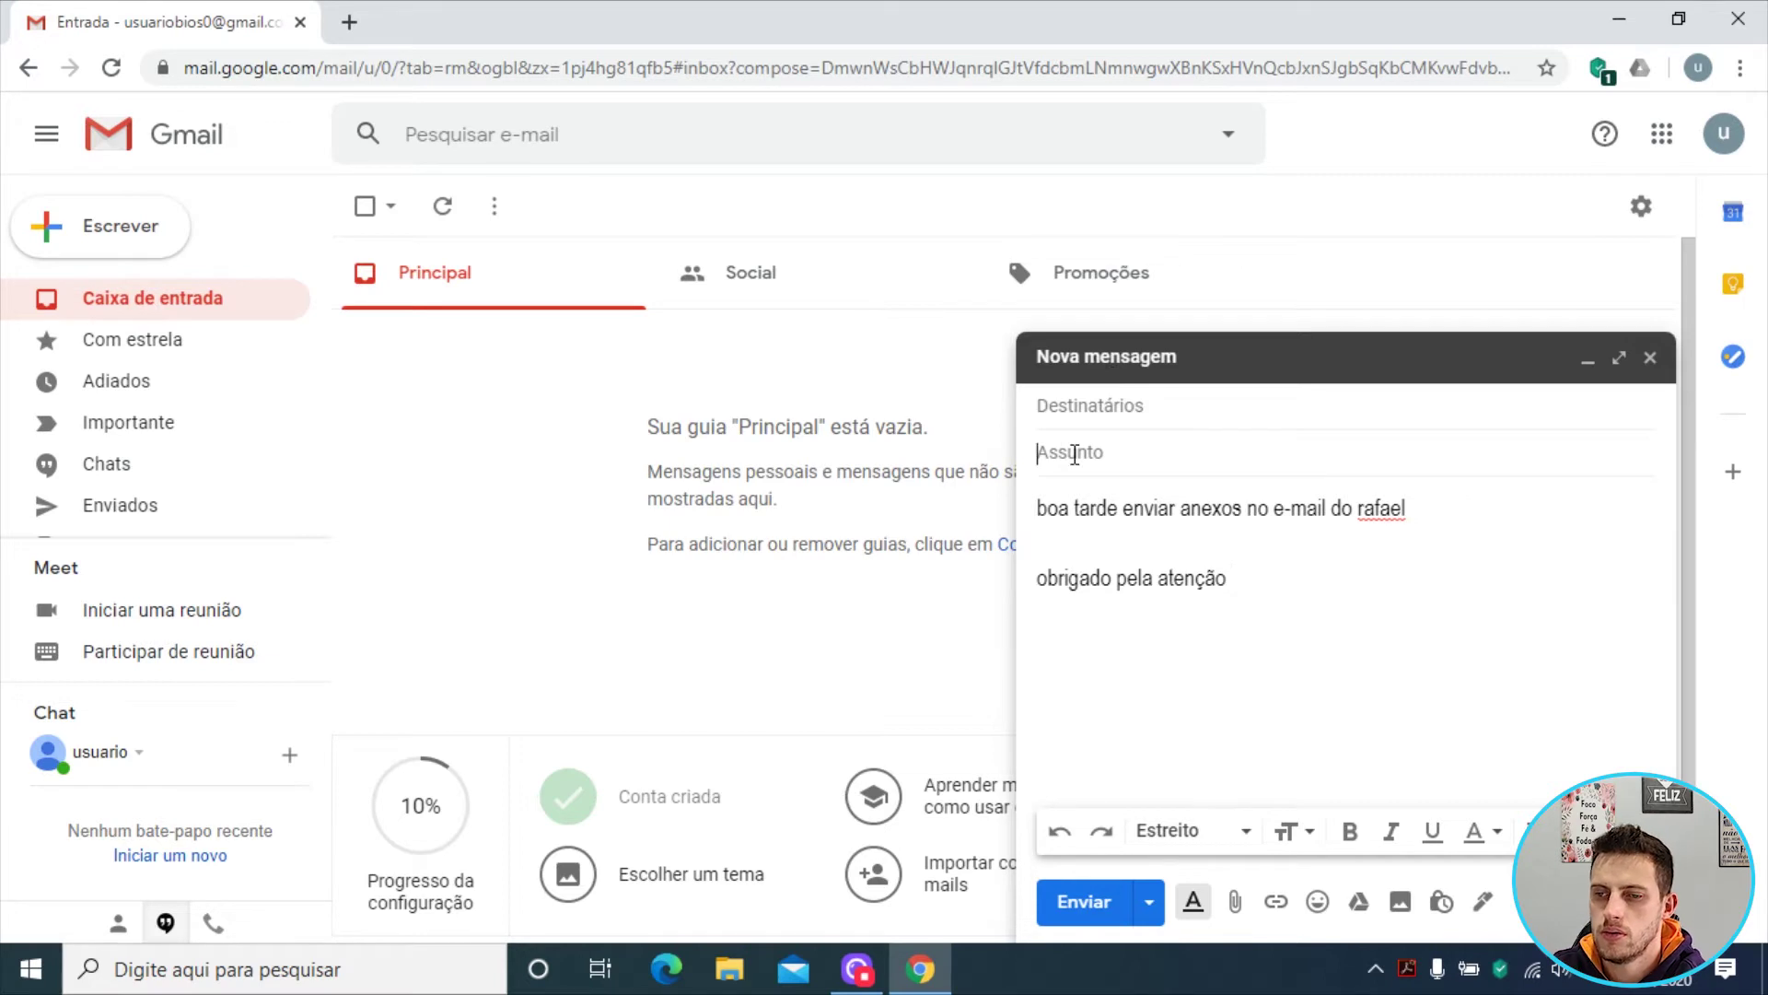
text(anexo para email rafael)
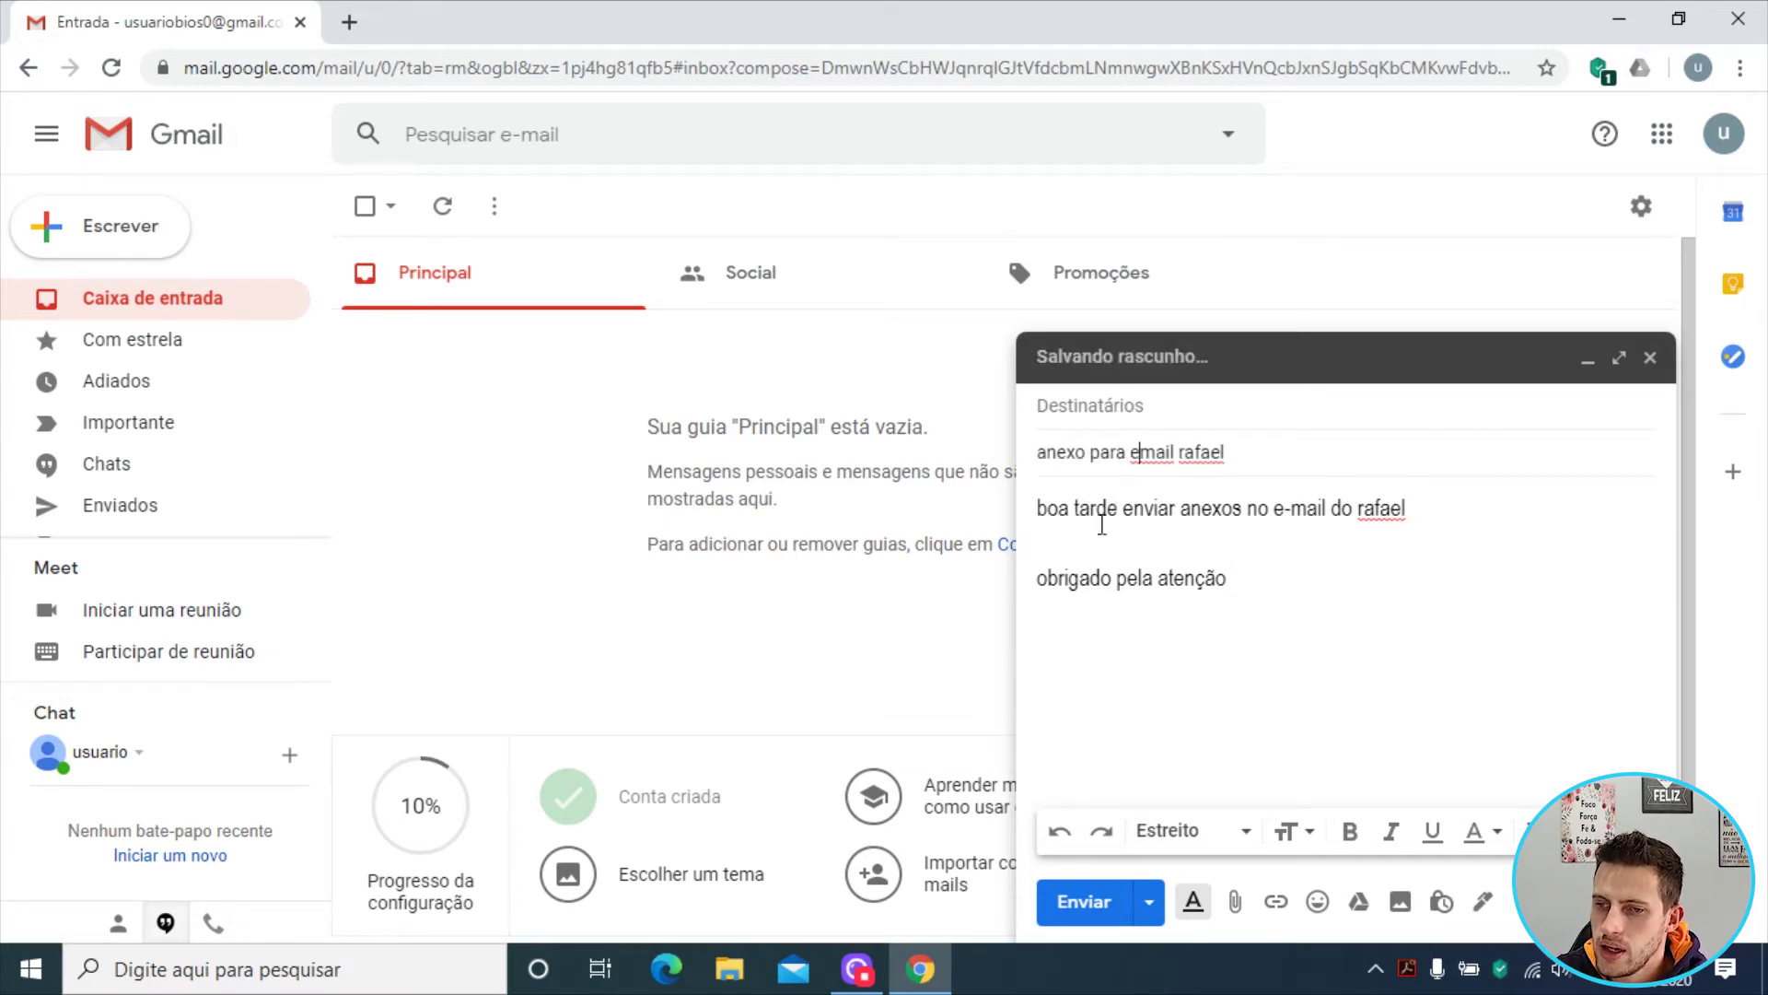
text(-)
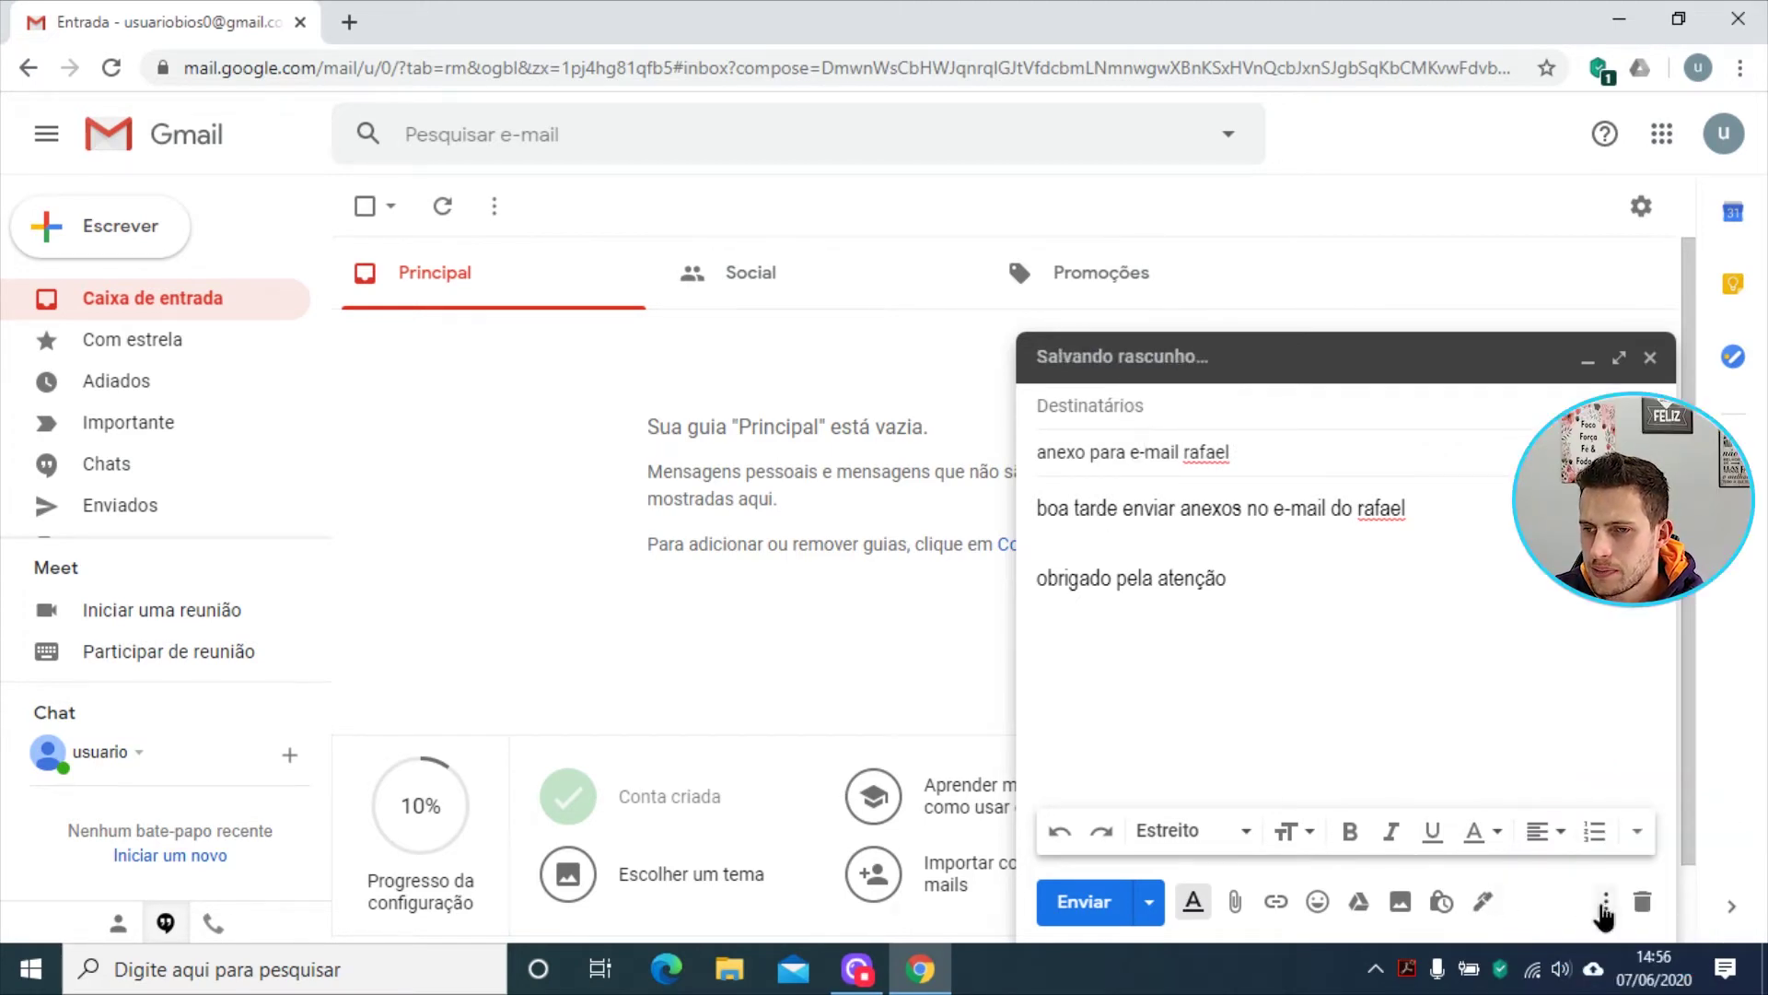
- Save the draft as a new template under the suggested subject-based name, and close the message
click(1604, 905)
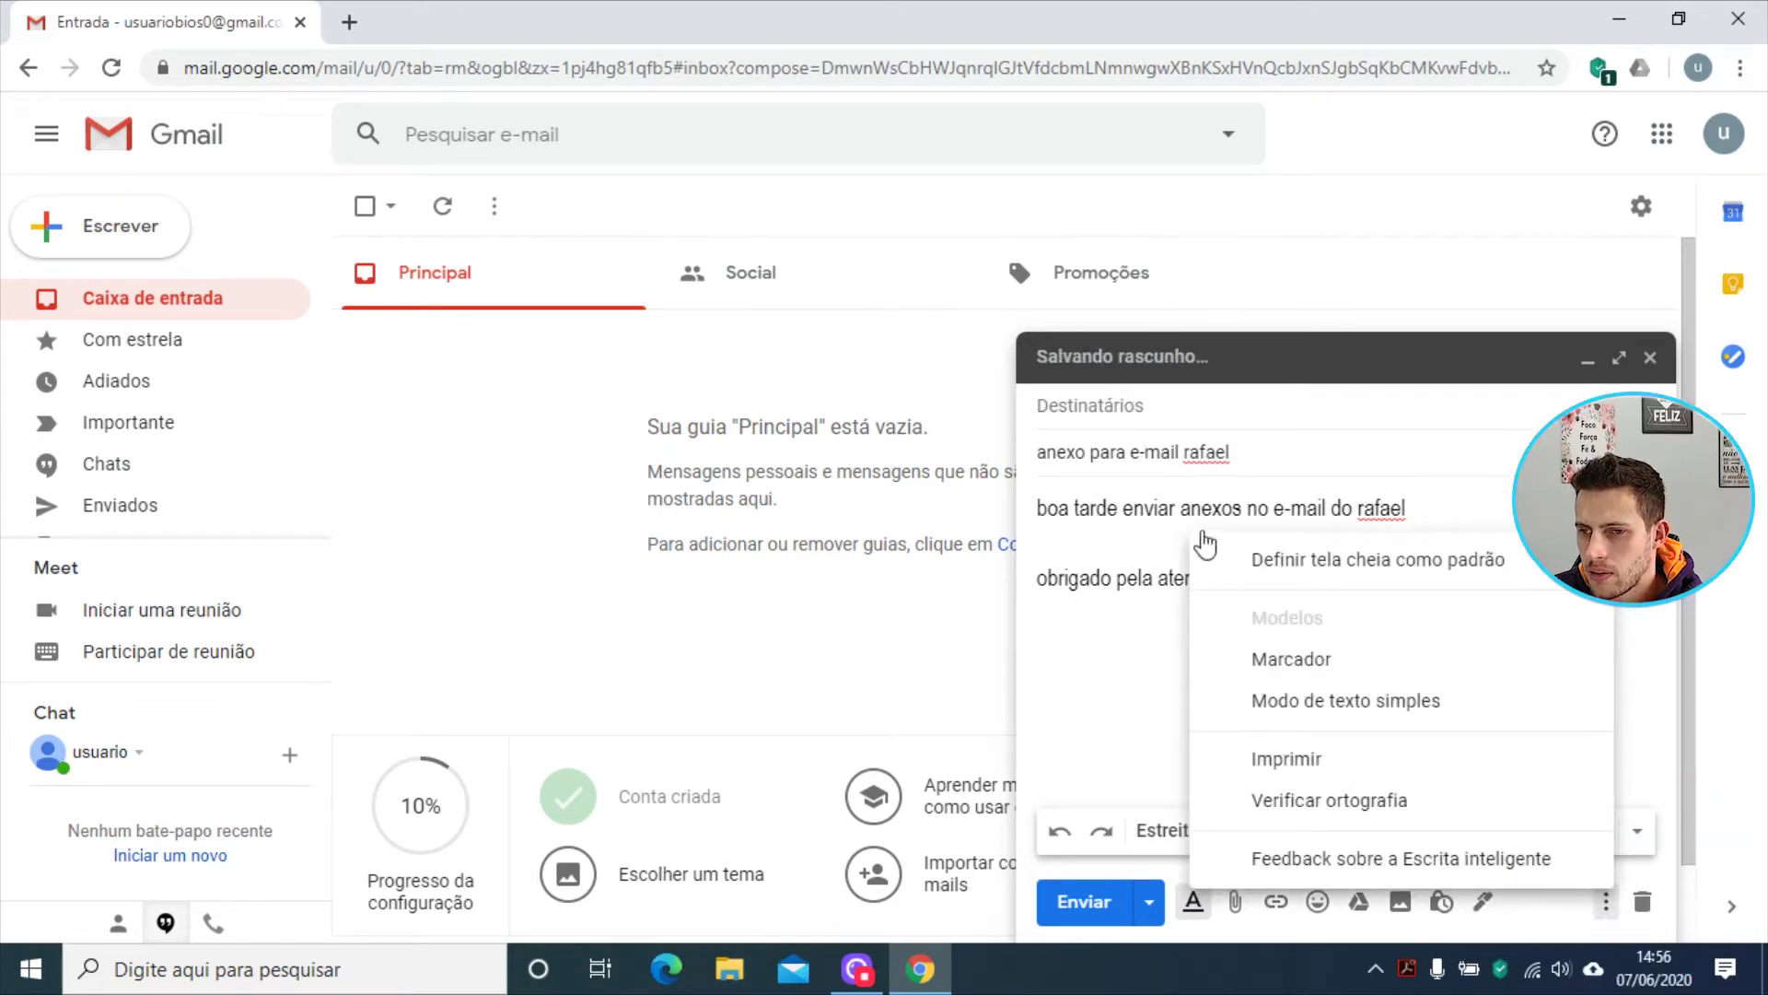
mouse_move(1274, 625)
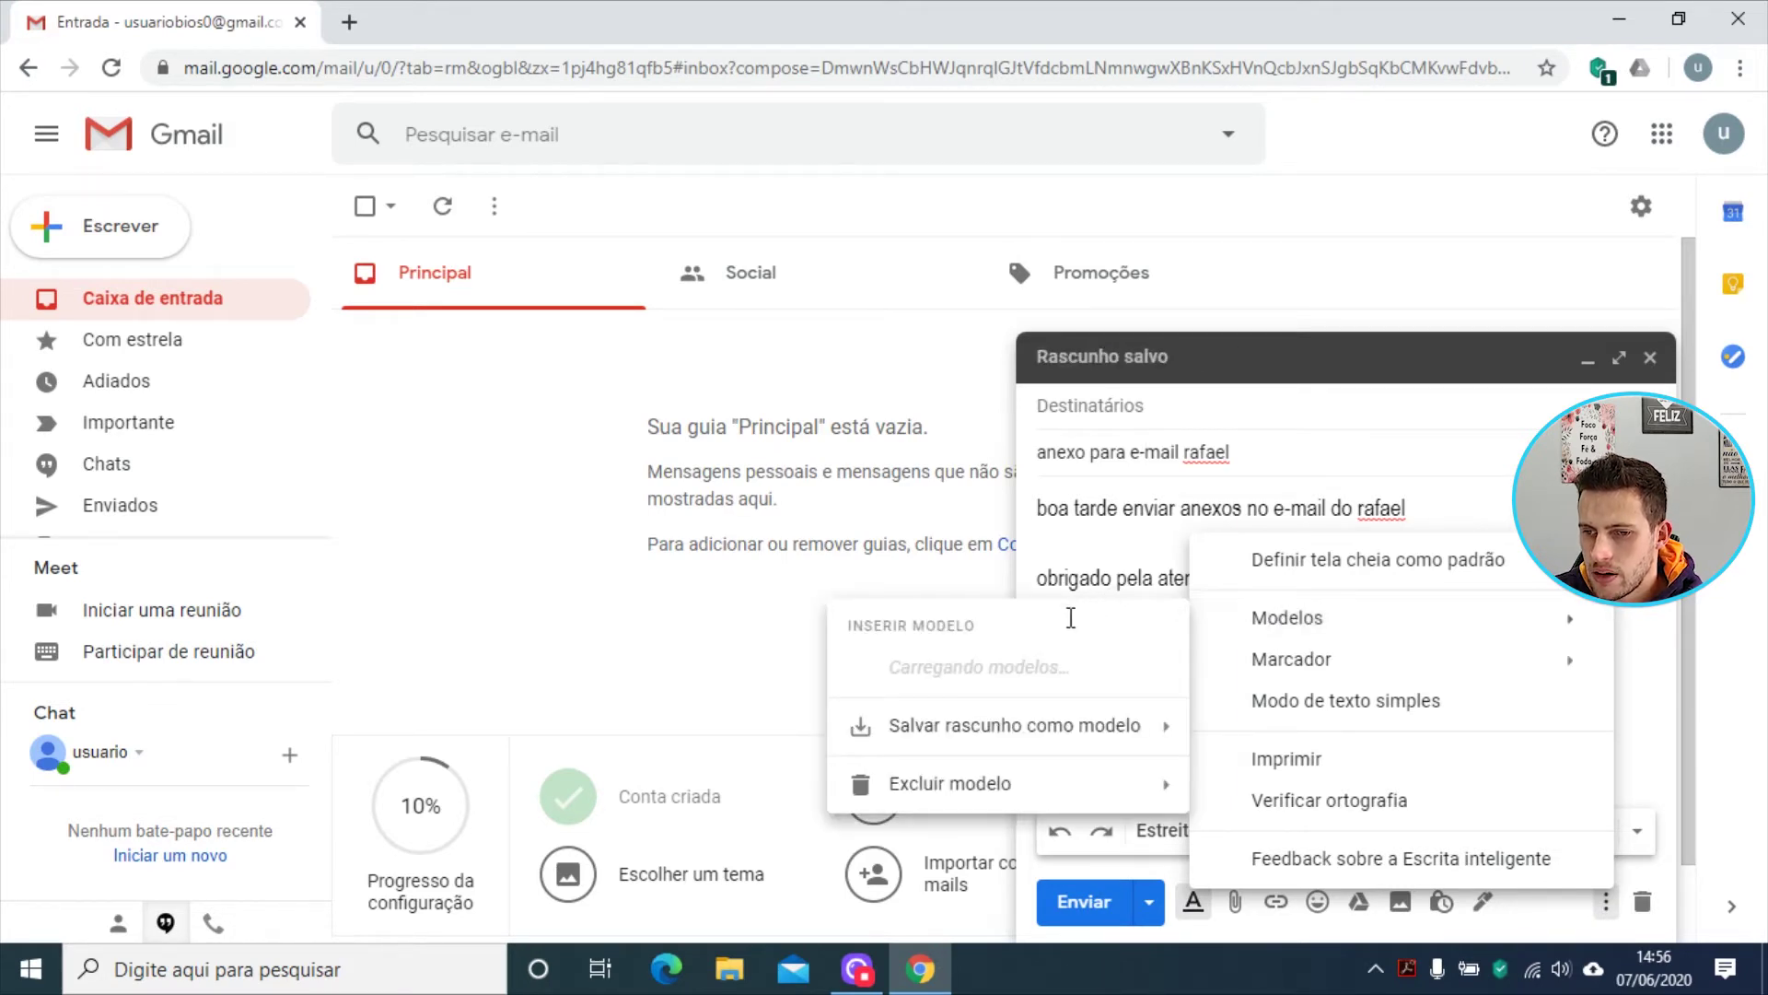
mouse_move(999, 740)
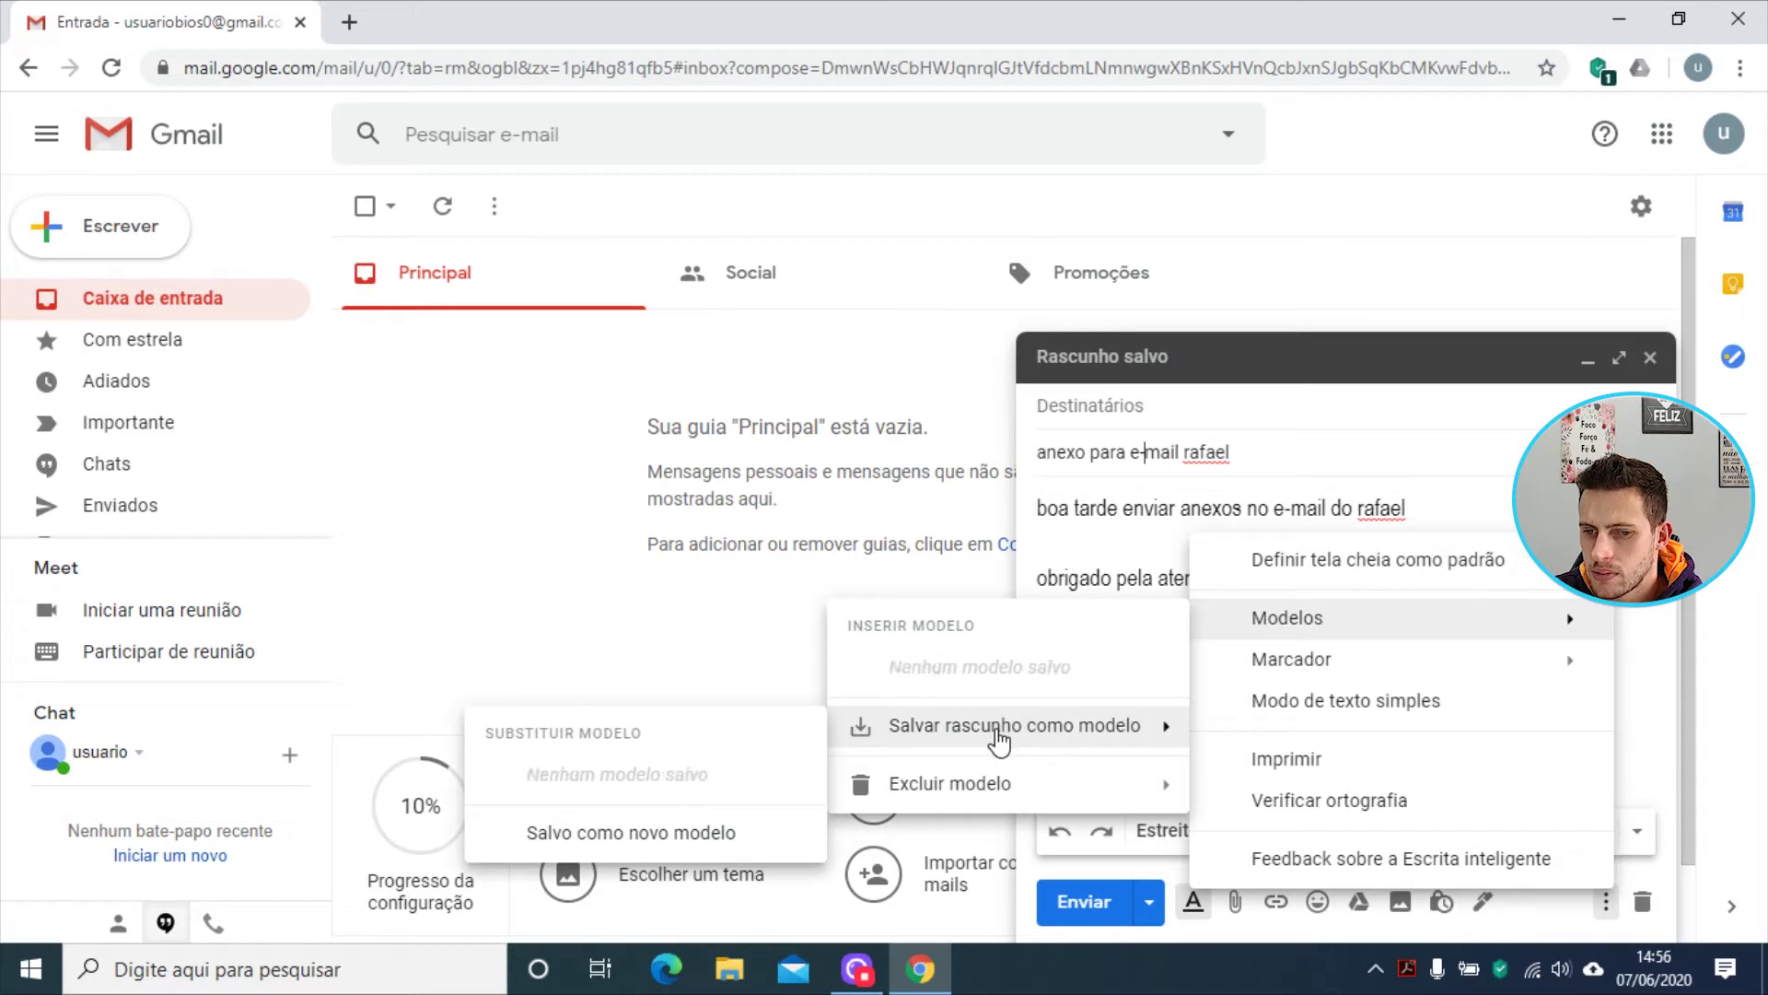
click(685, 833)
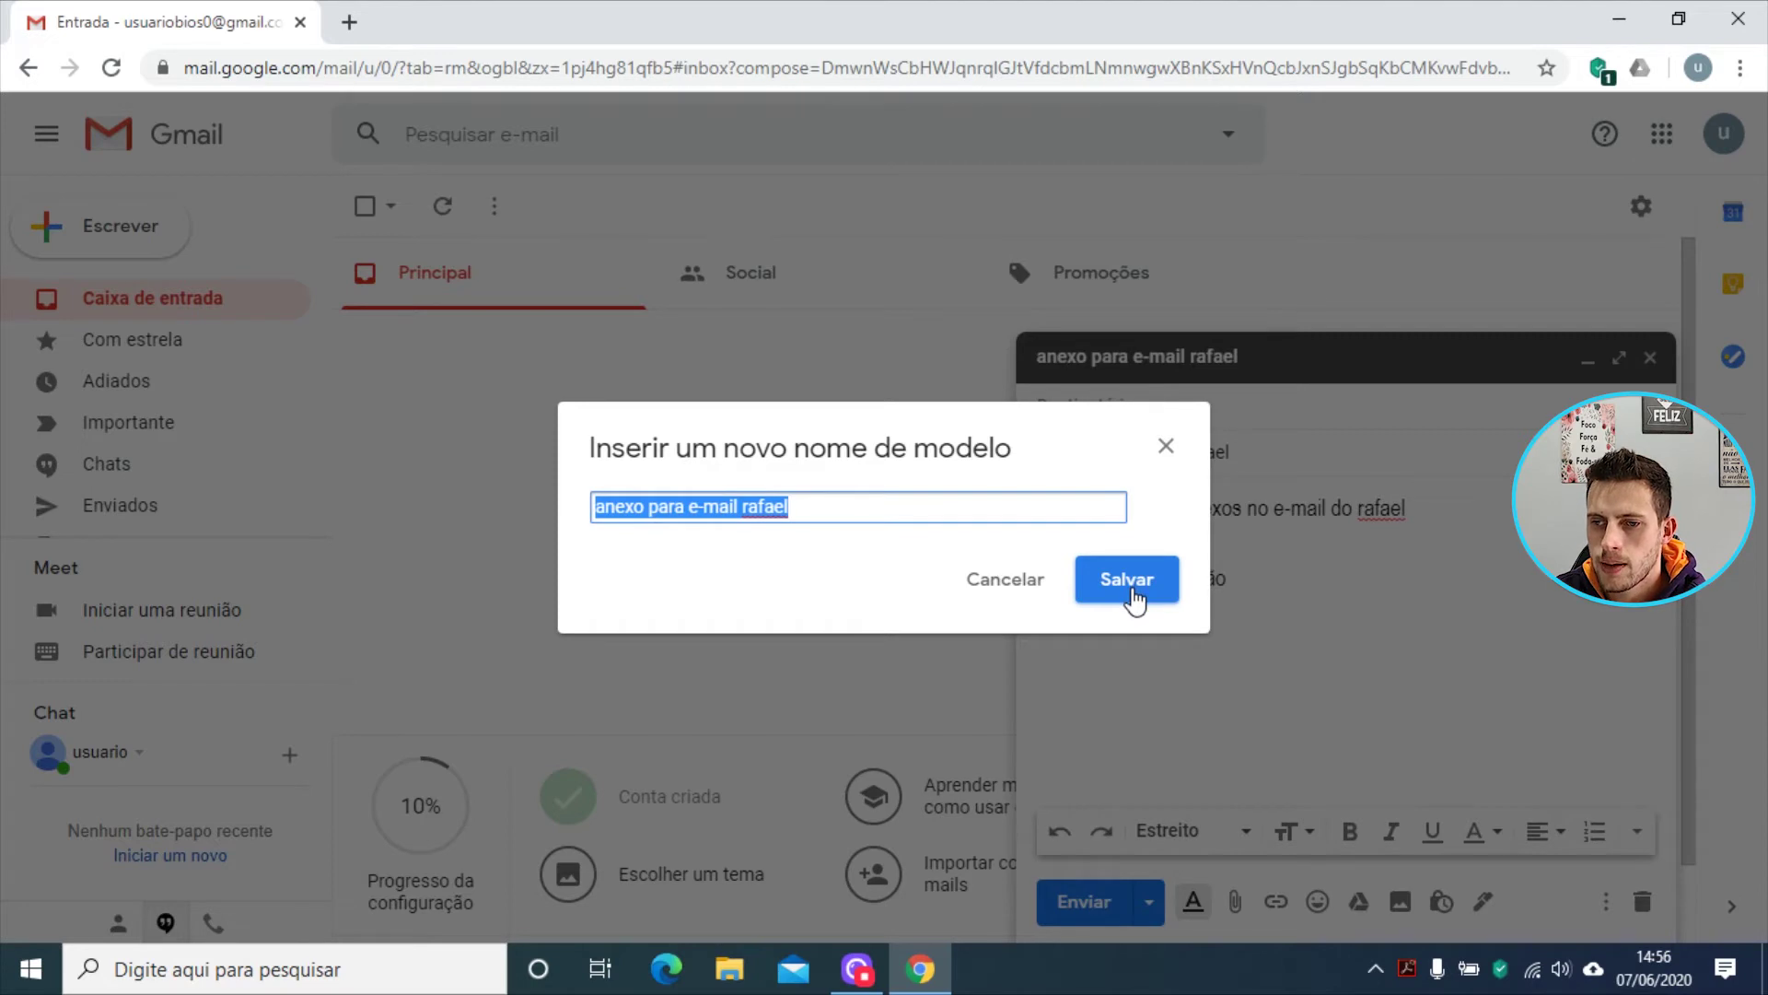
click(1134, 597)
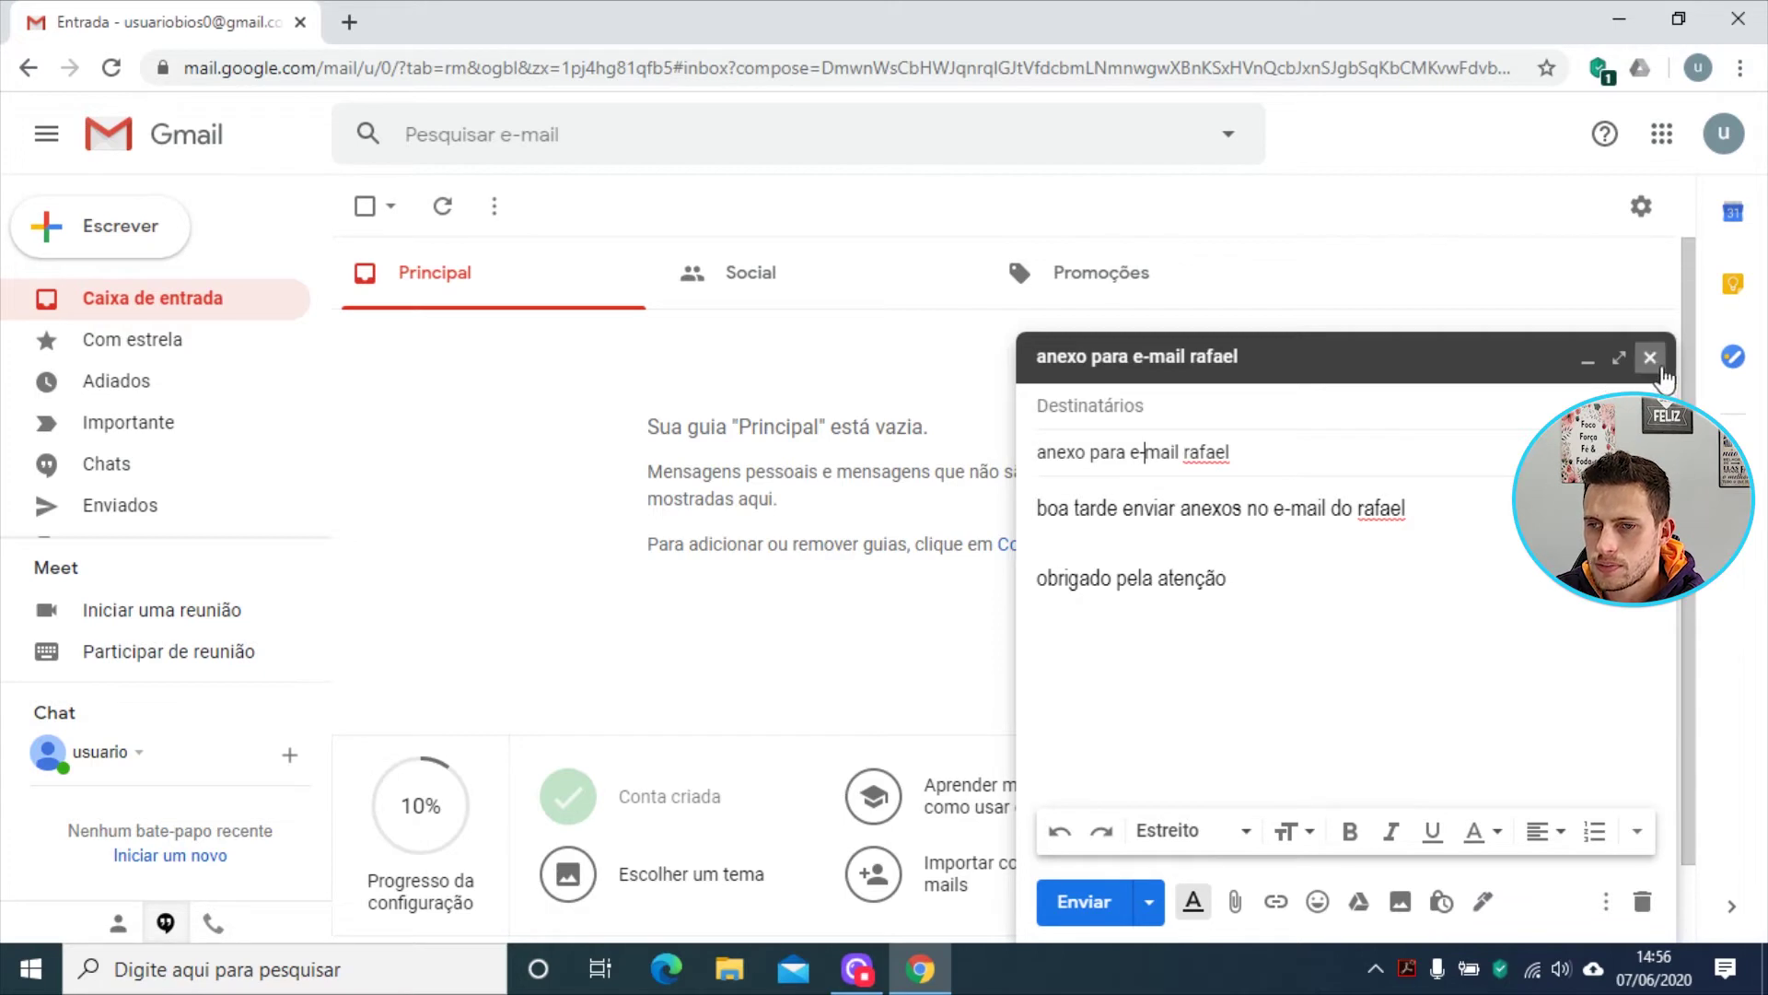
click(1662, 368)
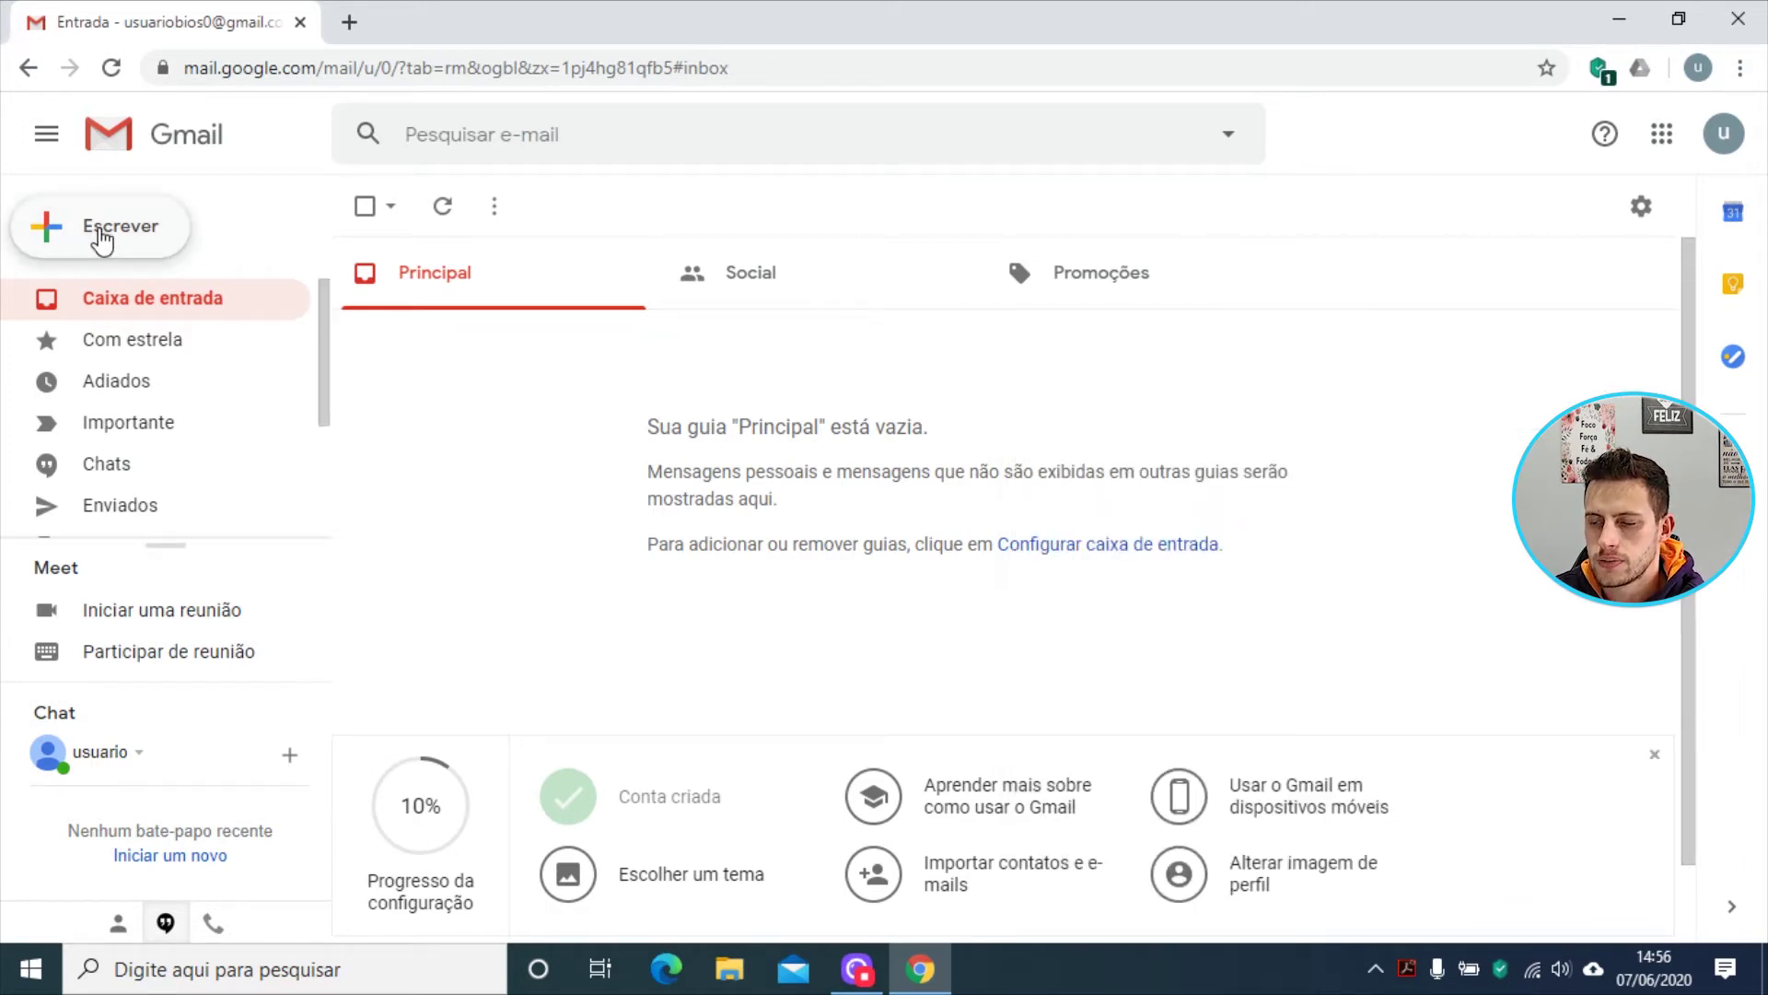
- Send a new message to the account's own address using the saved "anexo para e-mail" template
click(48, 230)
click(1356, 508)
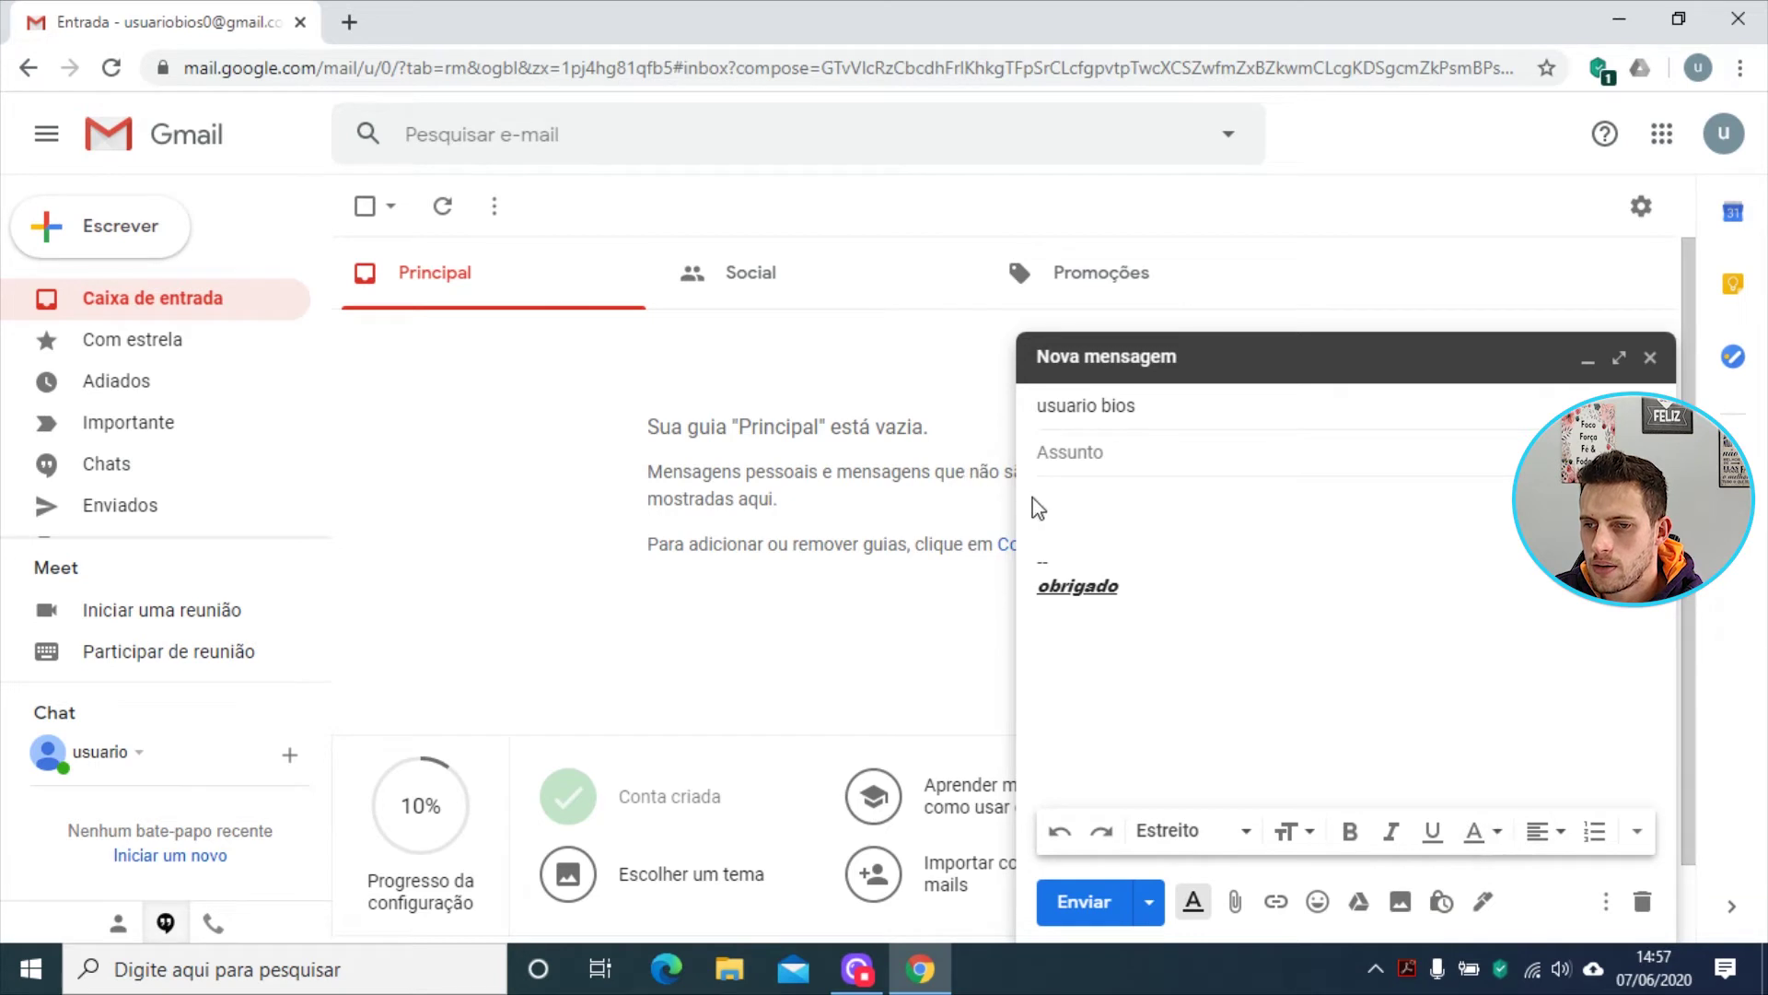
click(1605, 902)
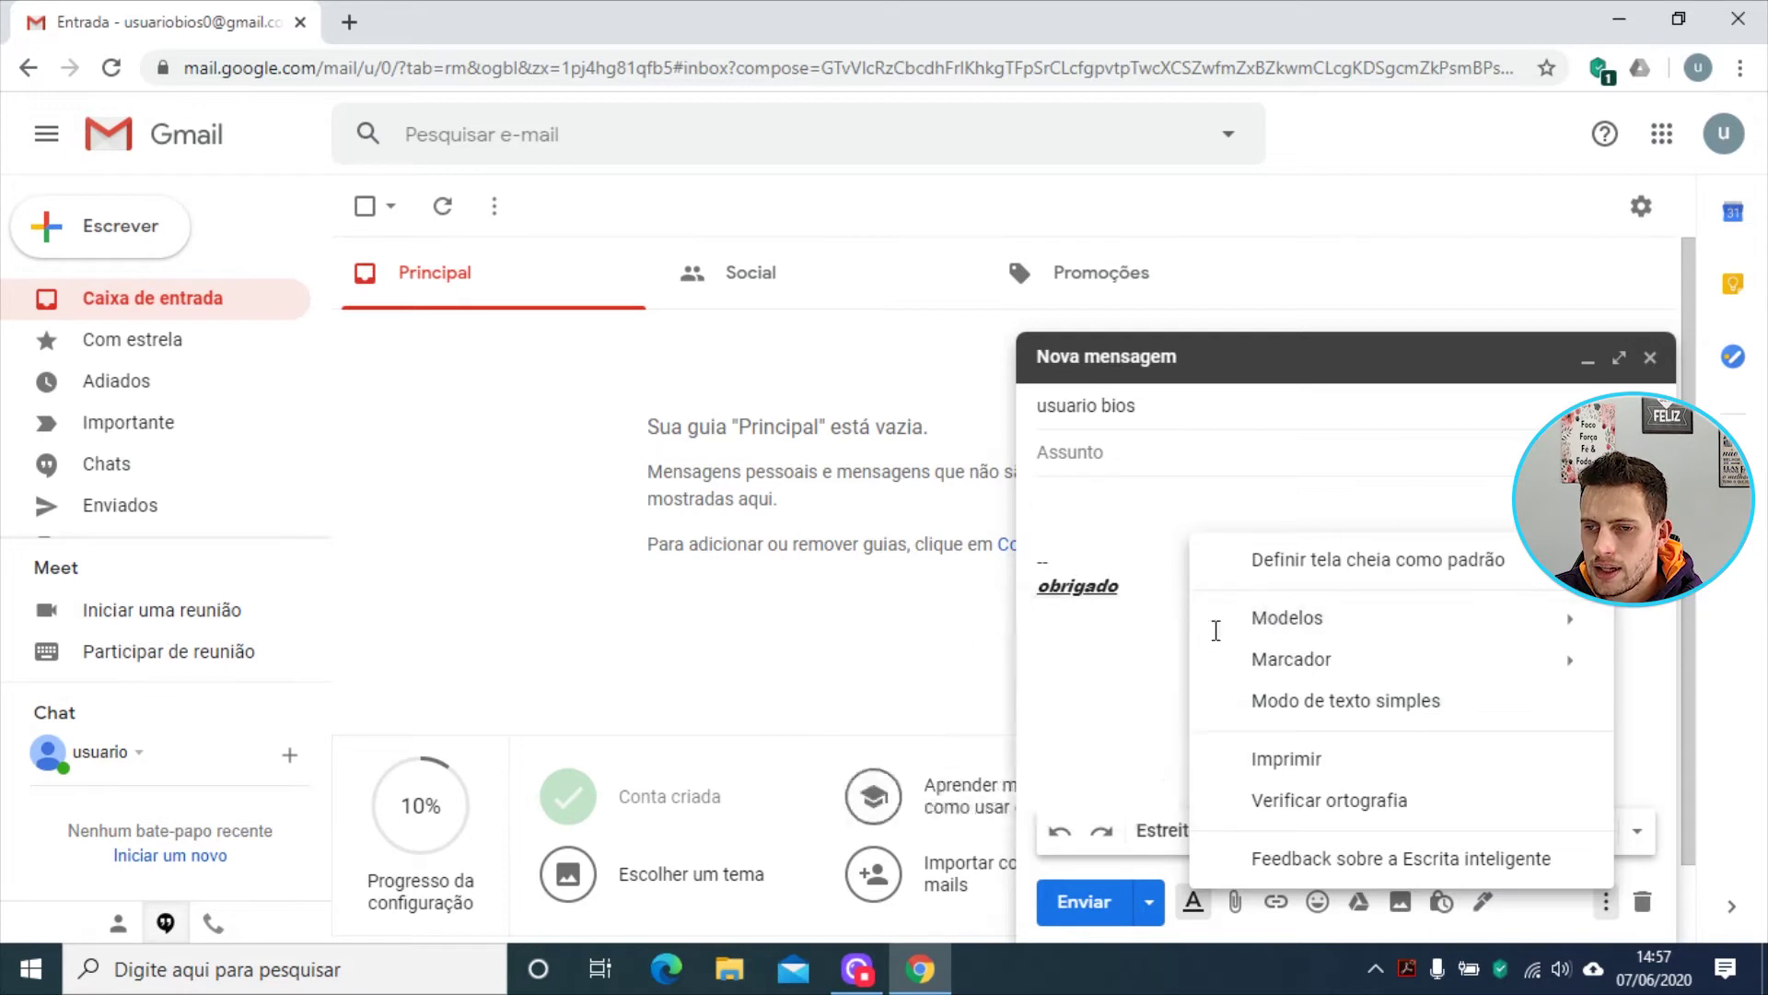
mouse_move(1212, 622)
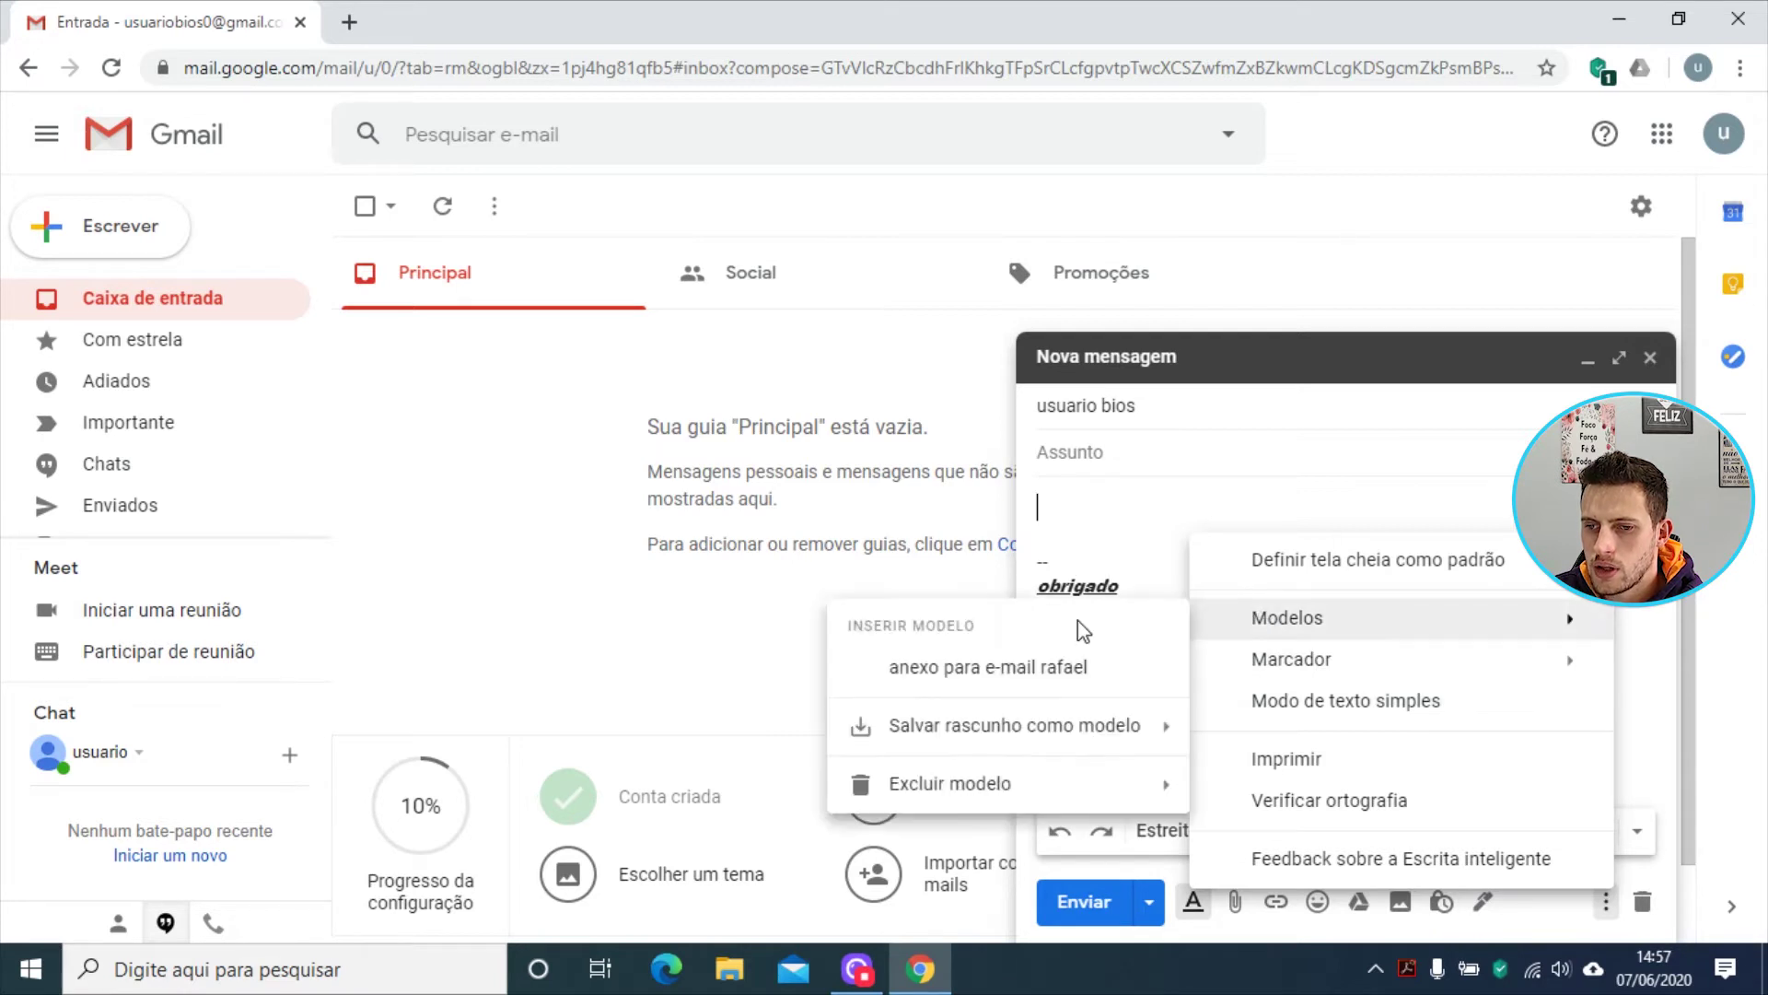
click(992, 685)
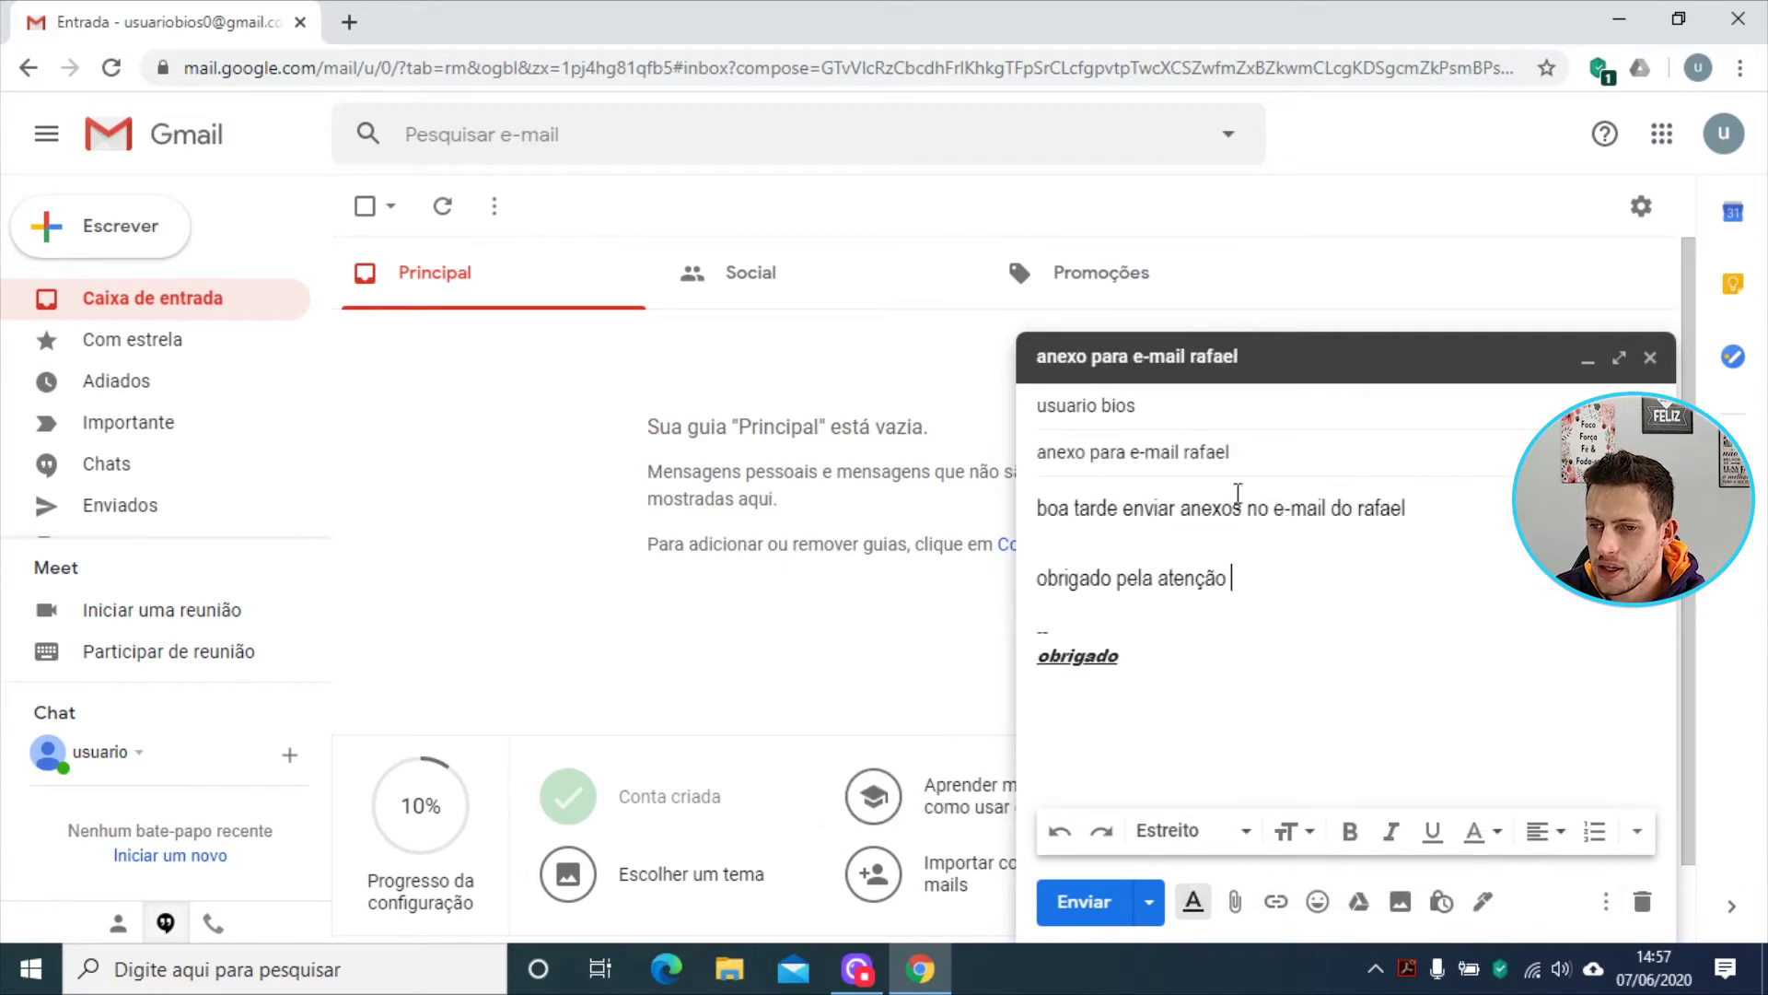
click(1271, 577)
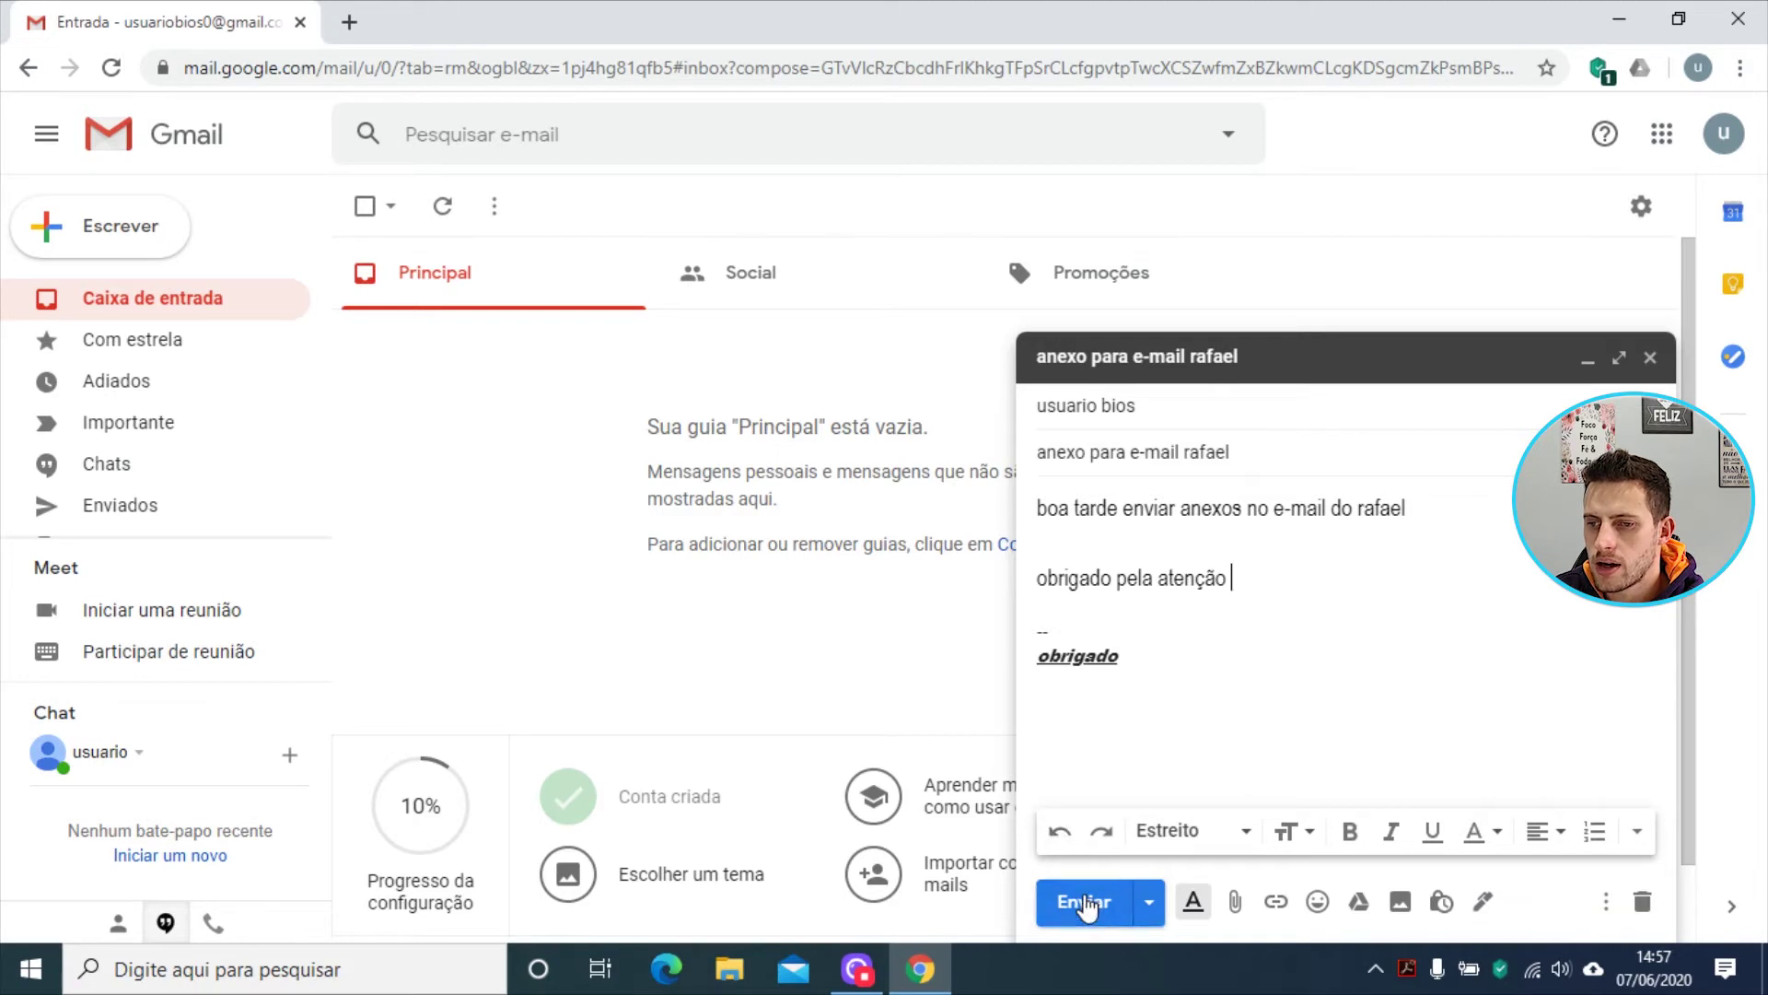
click(1087, 904)
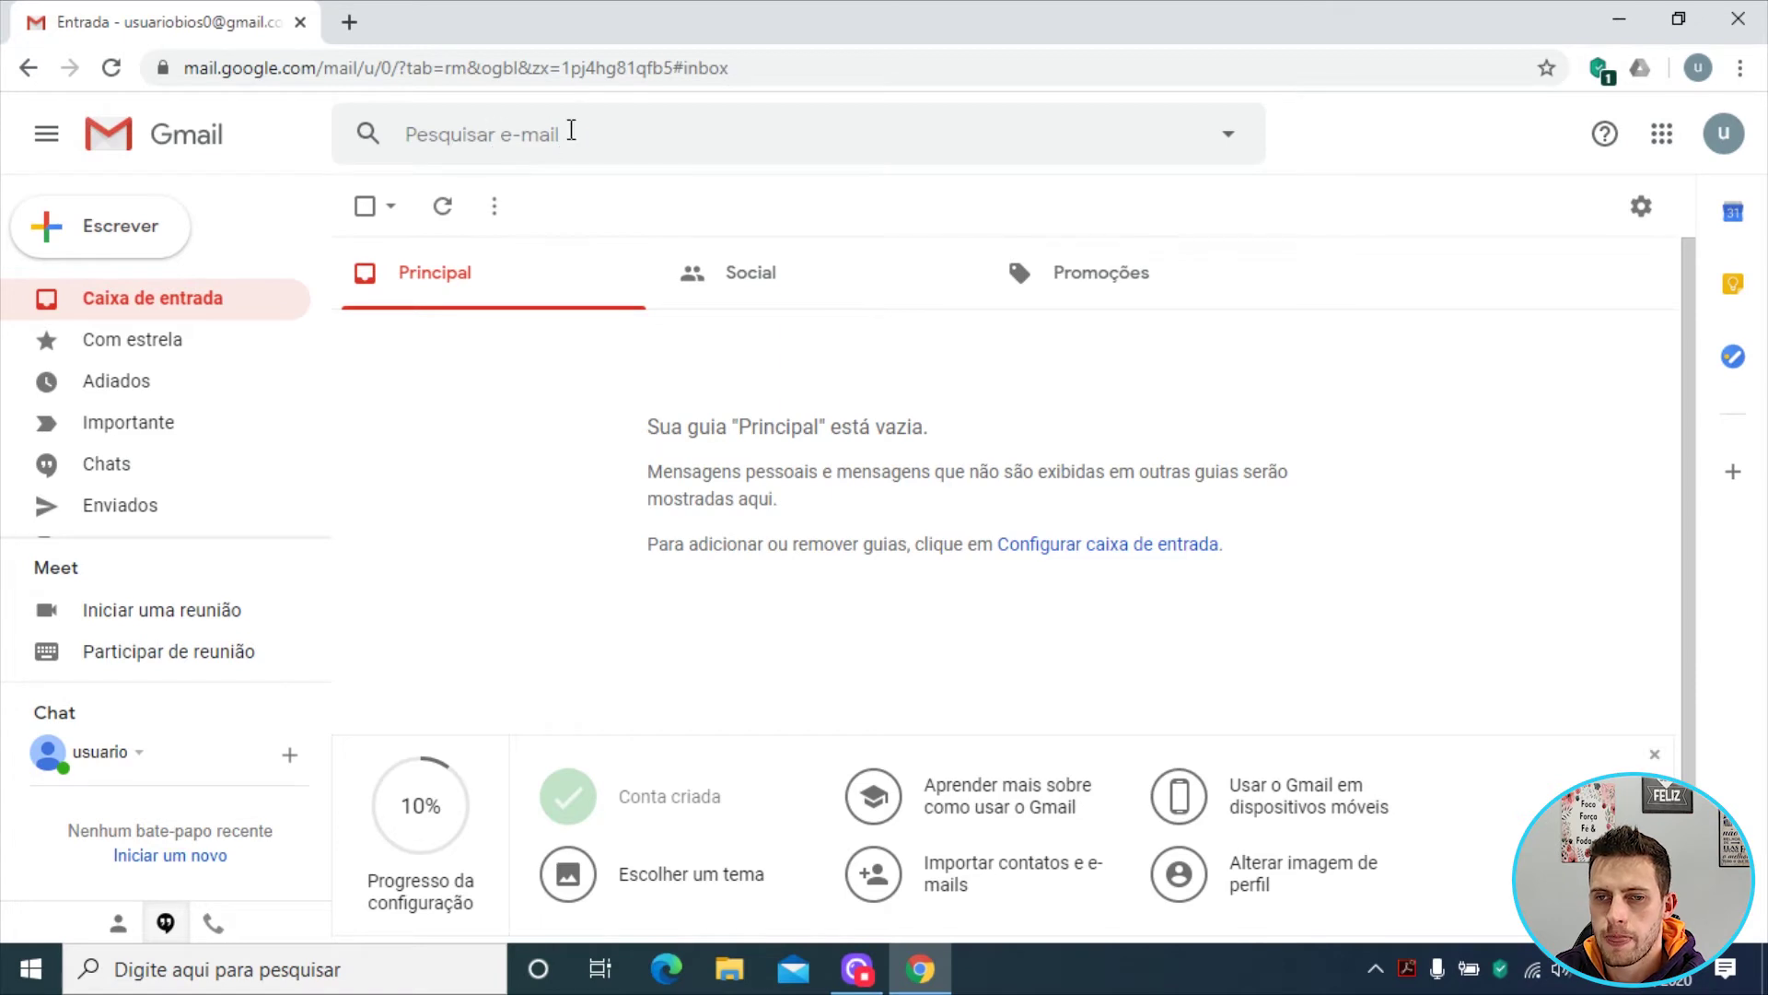
- Enter "casa" as a mail search term, and clear the search
click(625, 147)
text(casa)
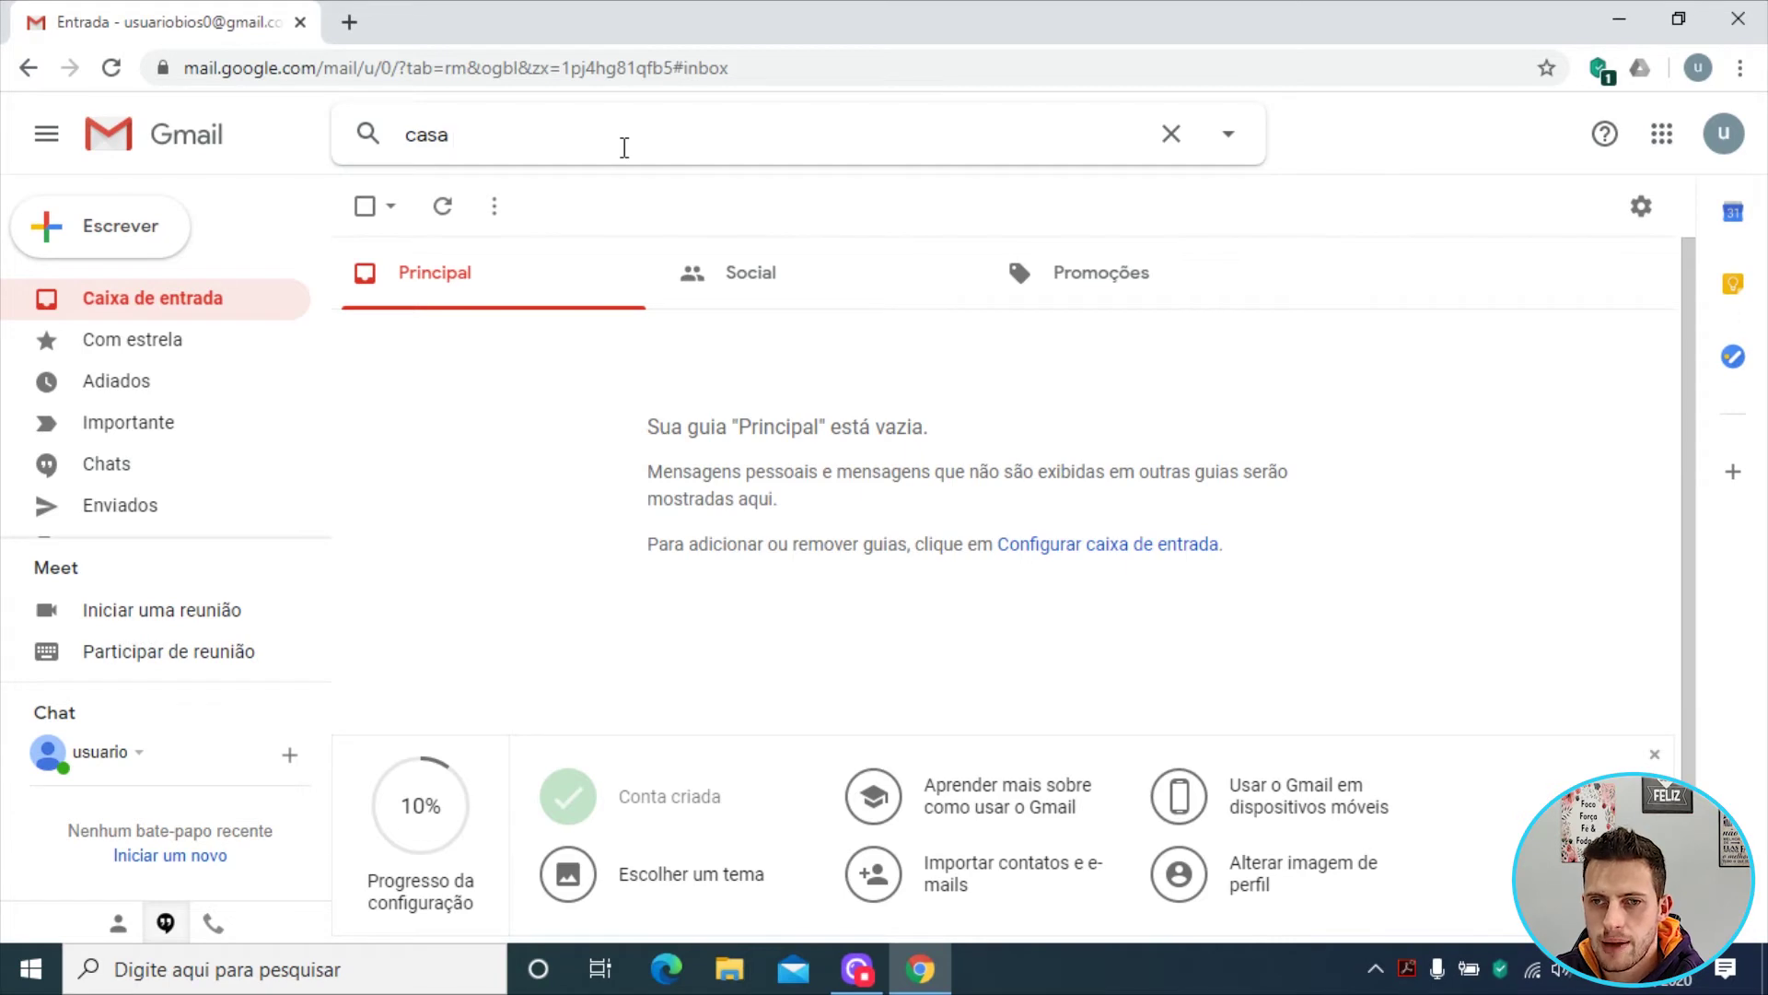
key(BackSpace)
key(BackSpace)
key(BackSpace)
key(BackSpace)
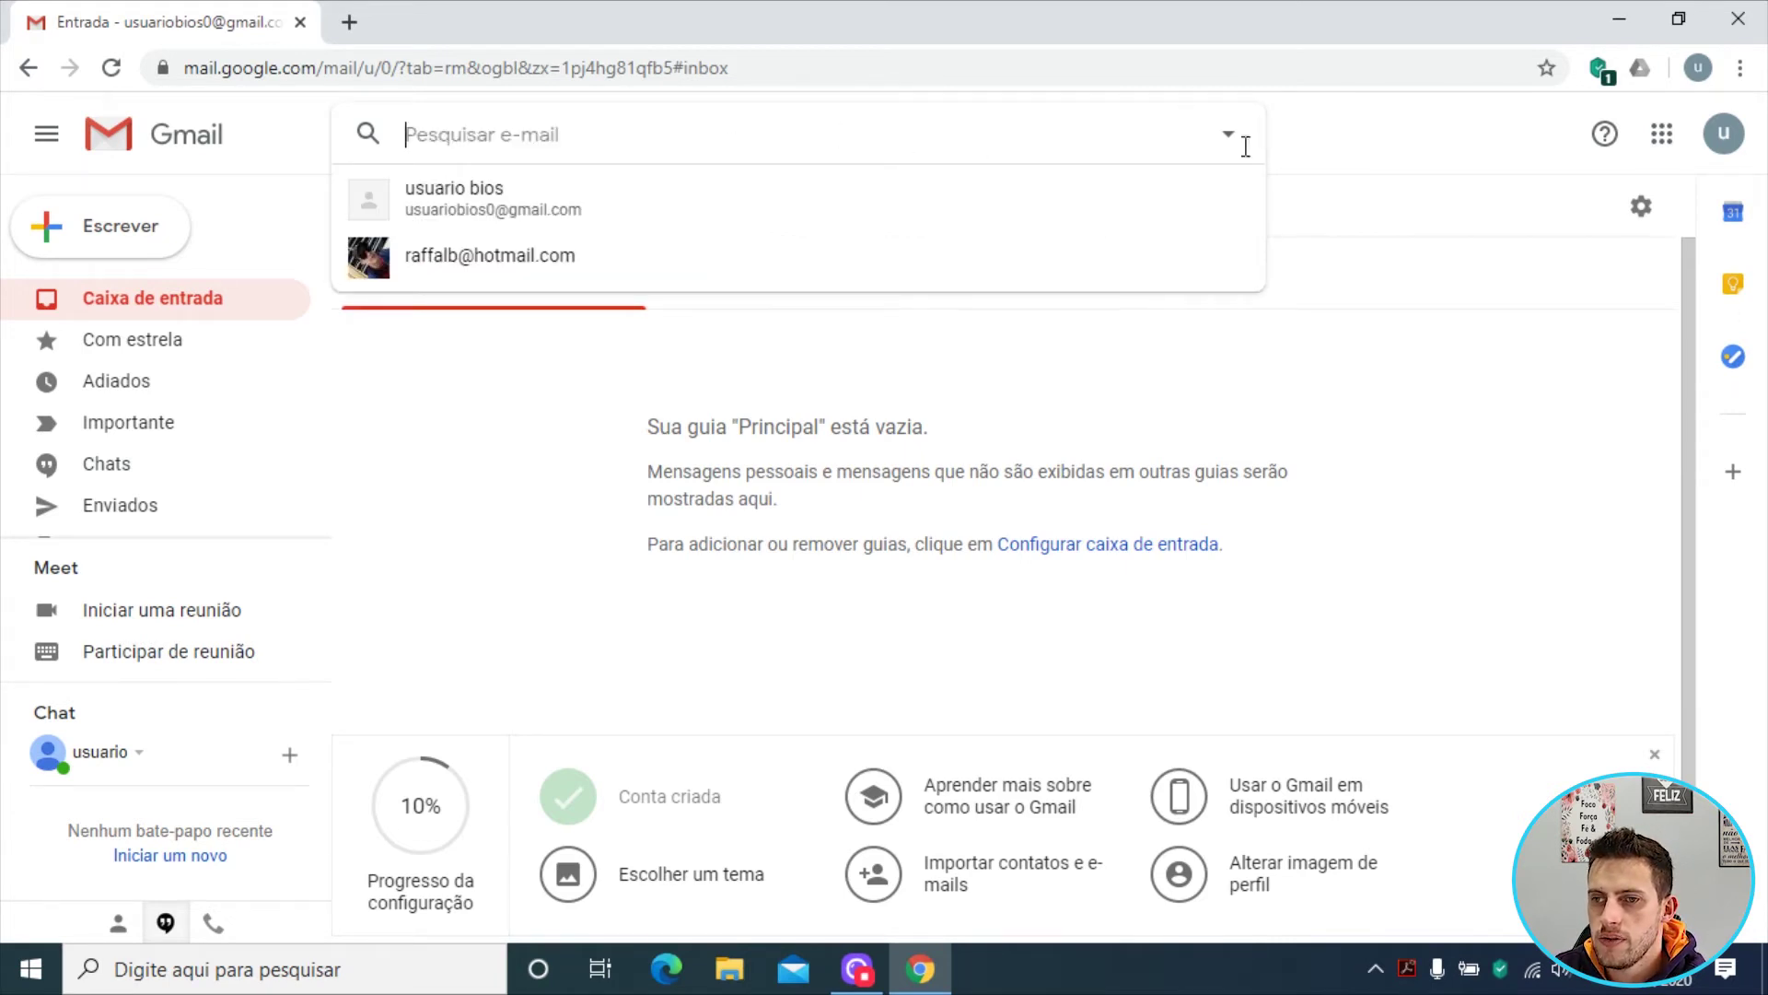
click(1400, 115)
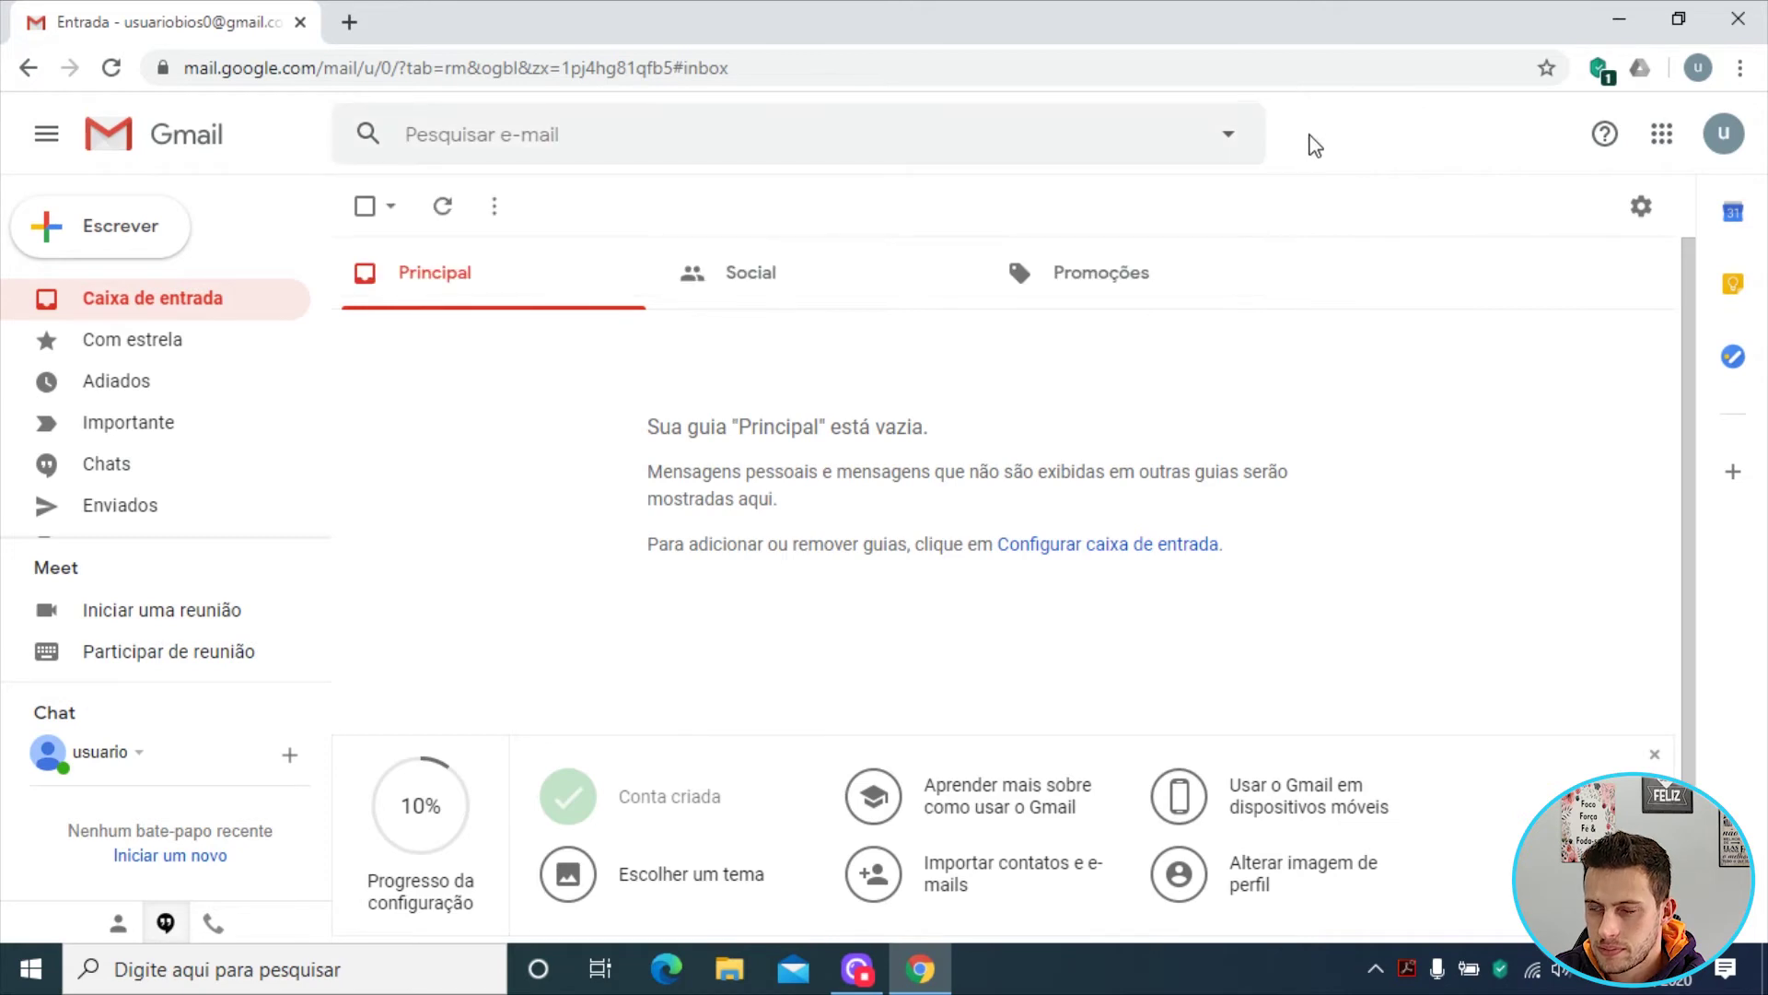
- Set both the sender (De) and recipient (Para) of the advanced mail search to the account's own e-mail address
click(1236, 147)
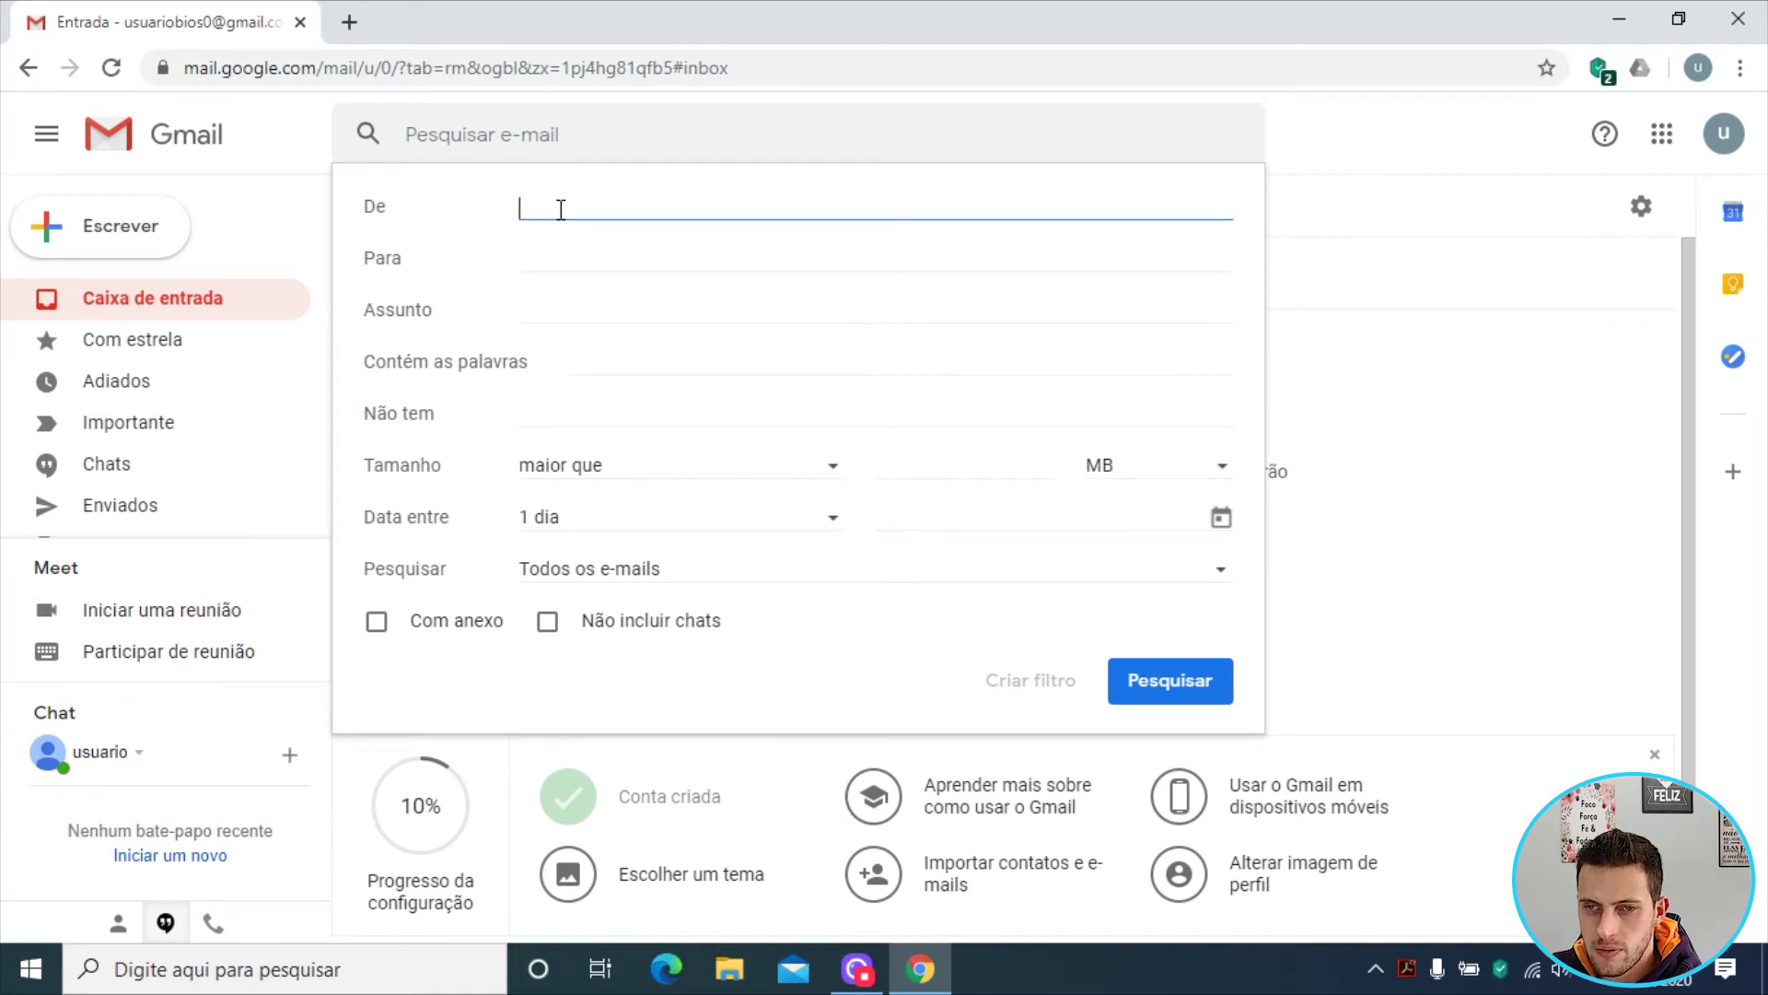
text(usa)
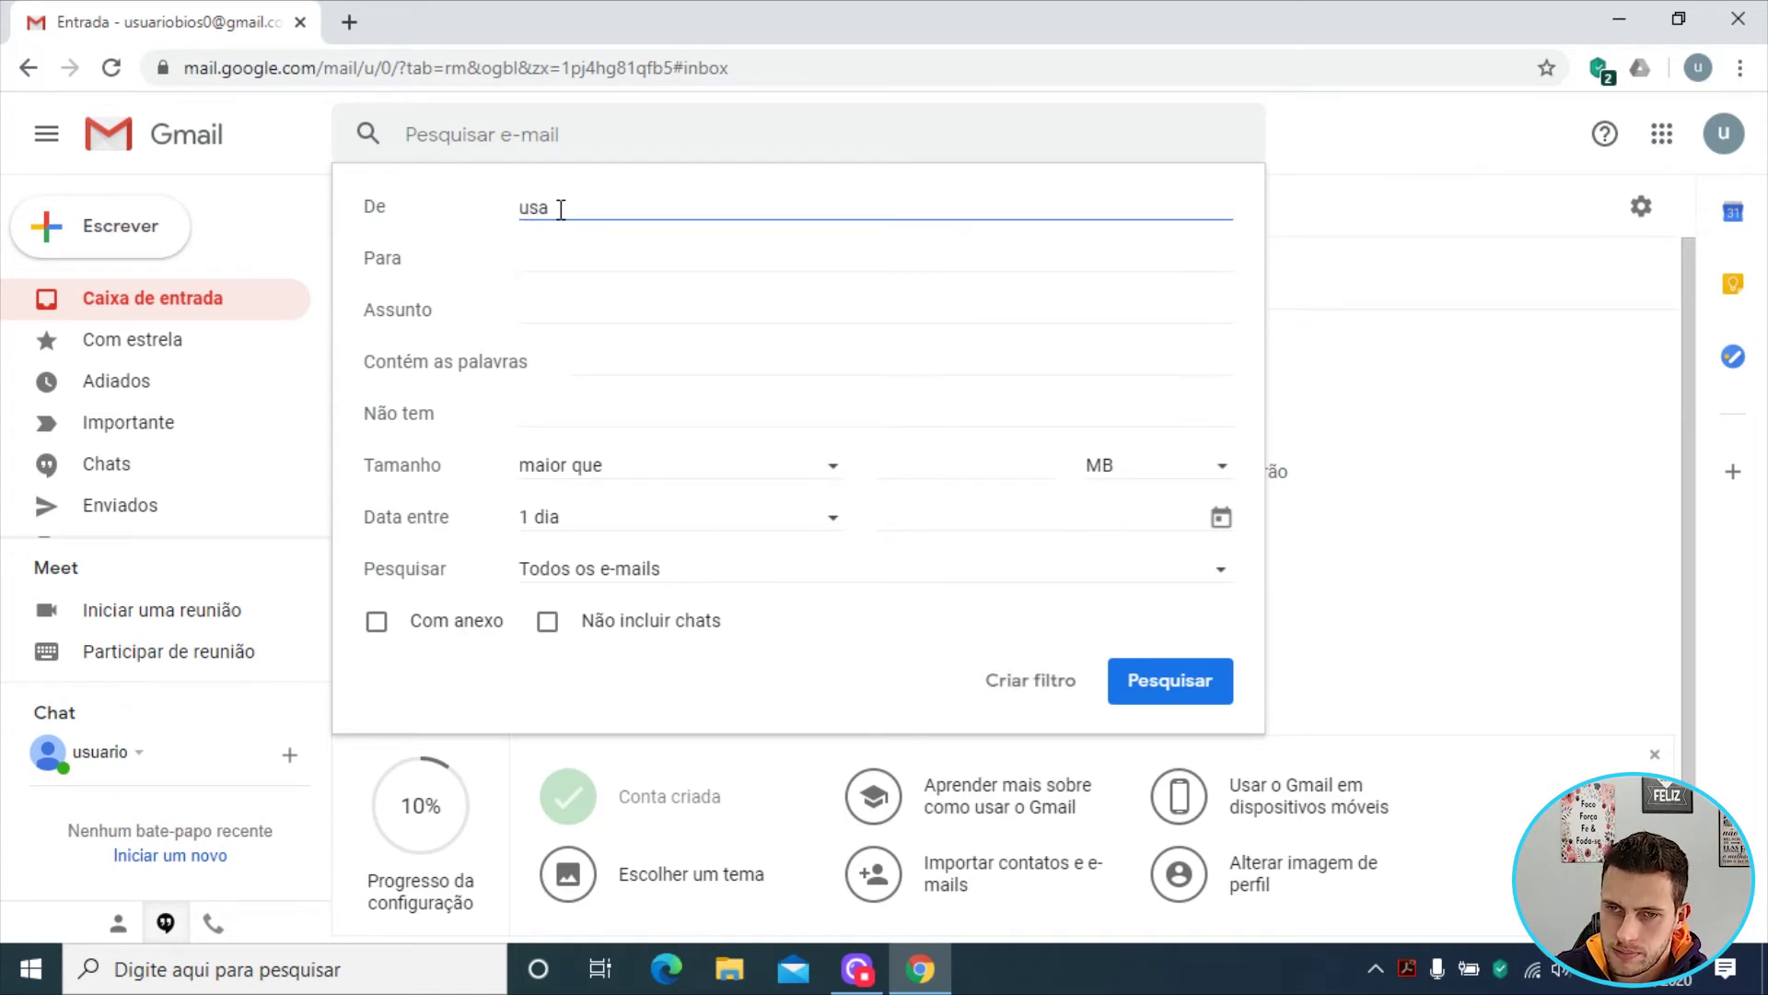
key(BackSpace)
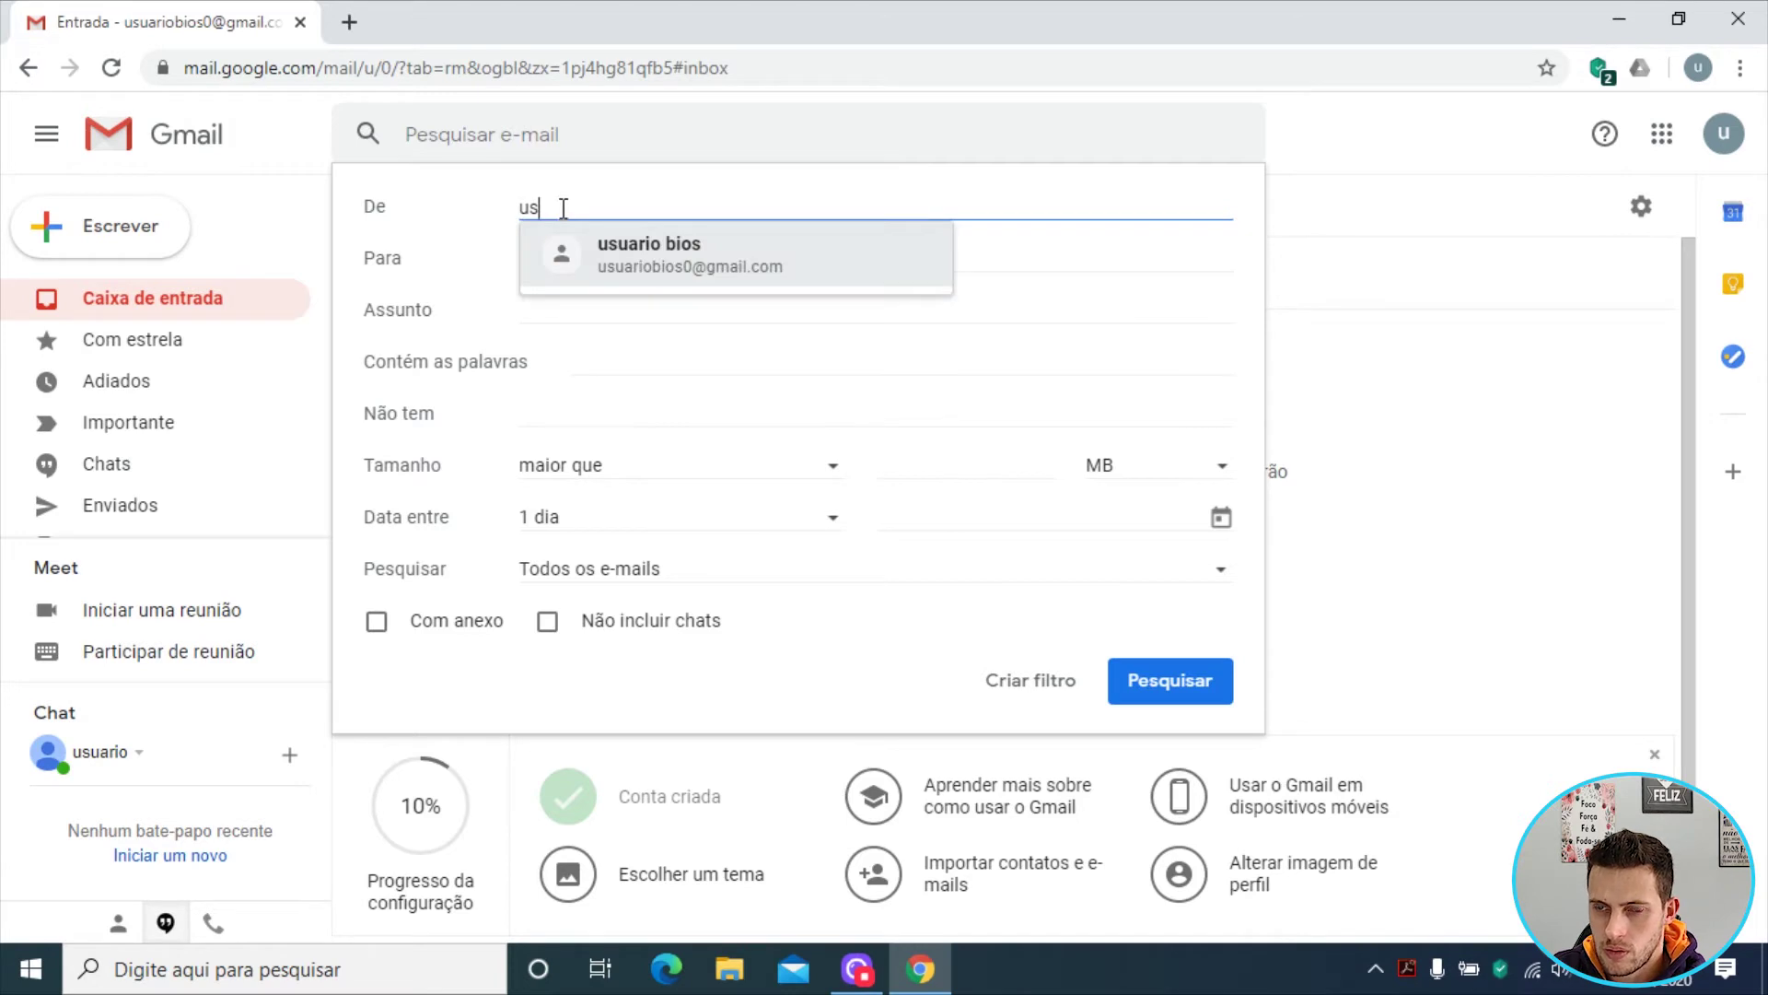
click(649, 273)
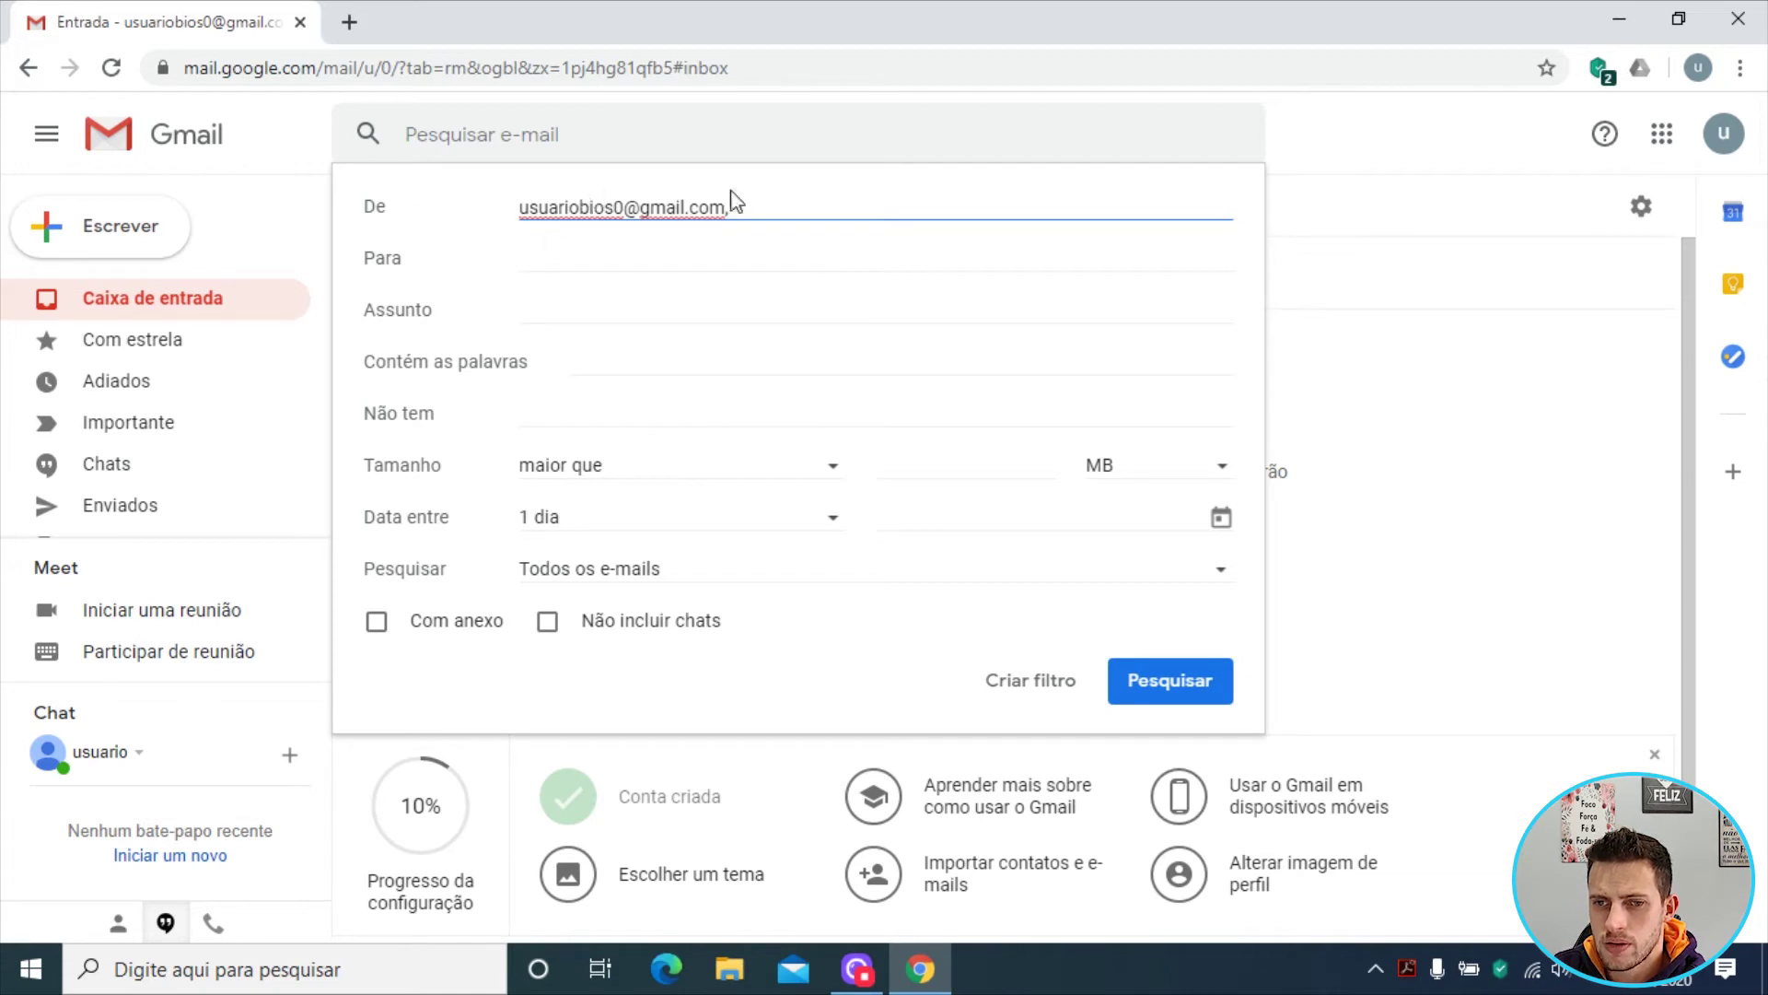
click(580, 248)
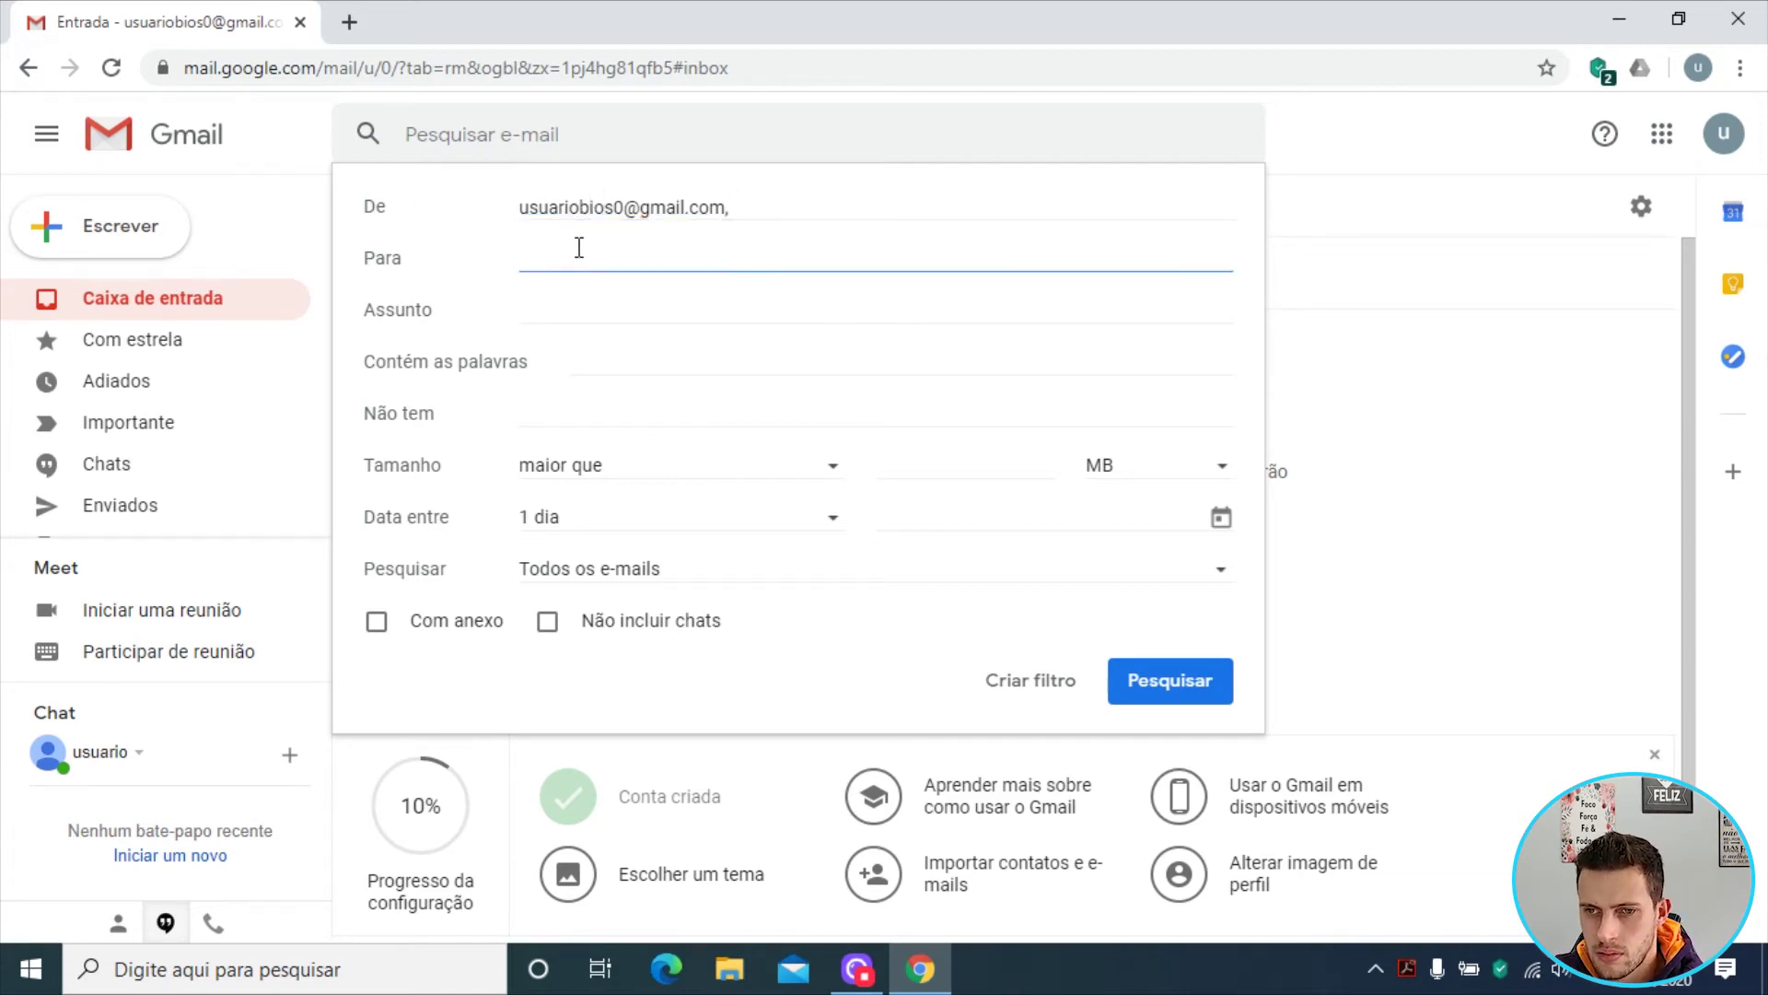
text(usu)
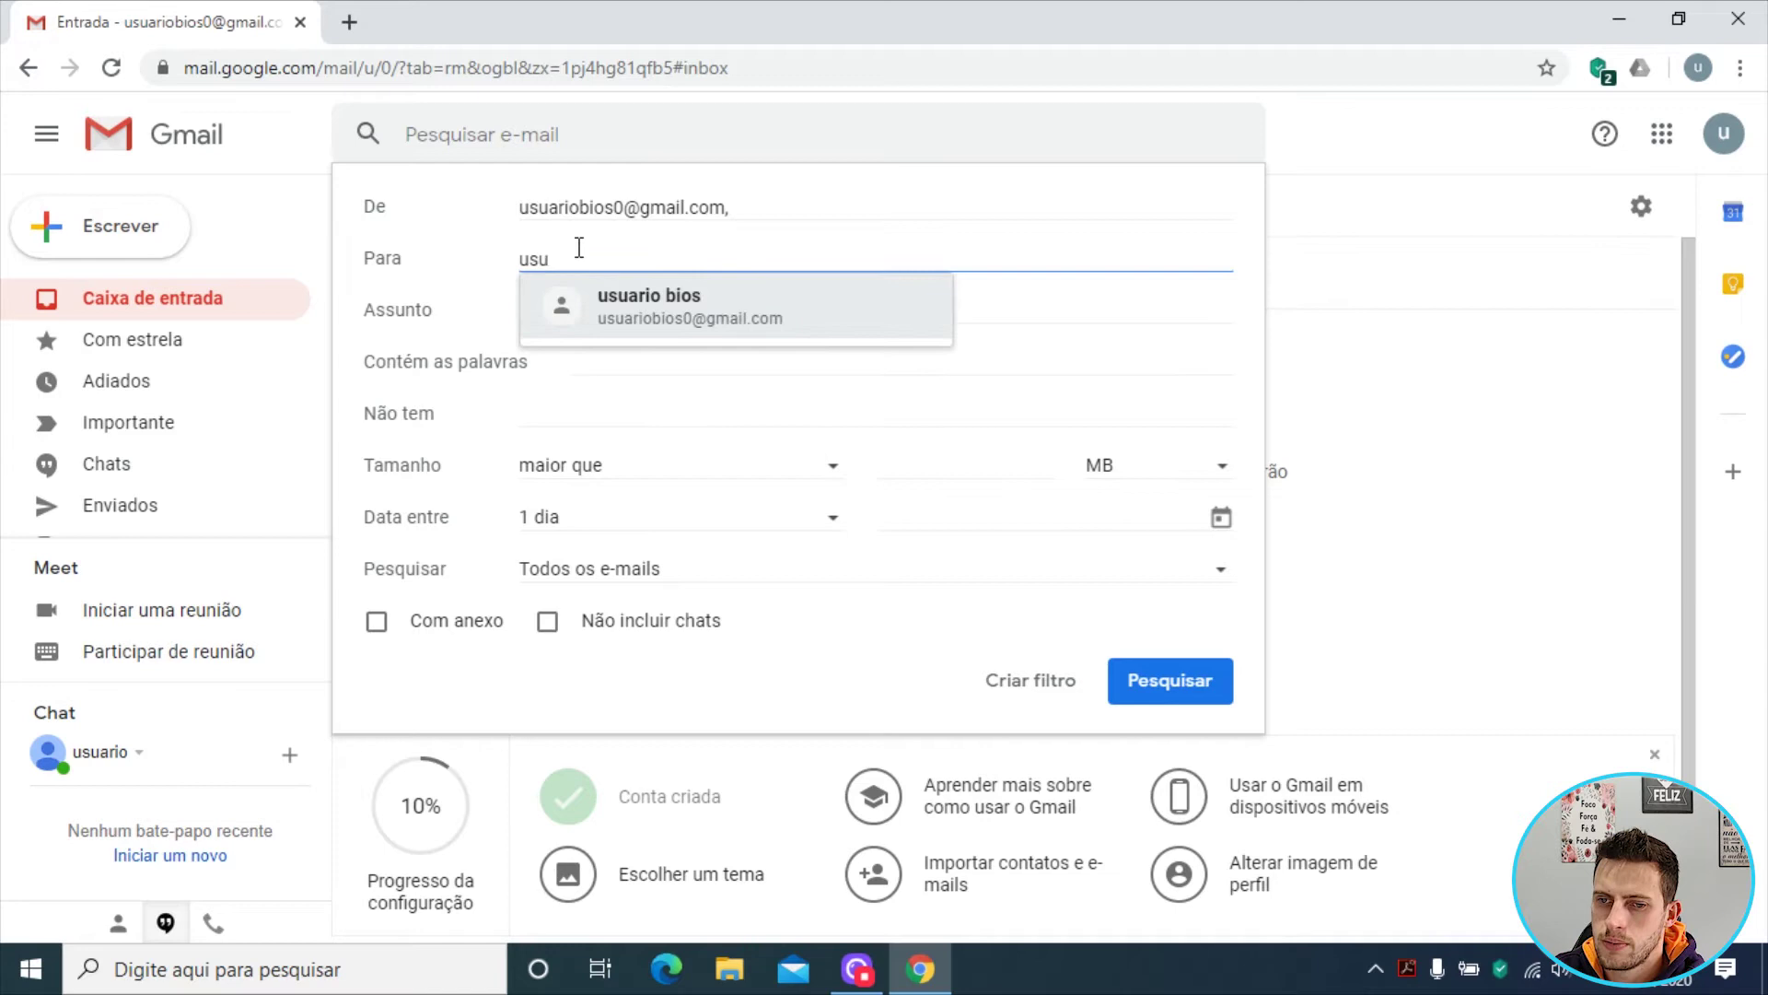
click(632, 327)
click(571, 314)
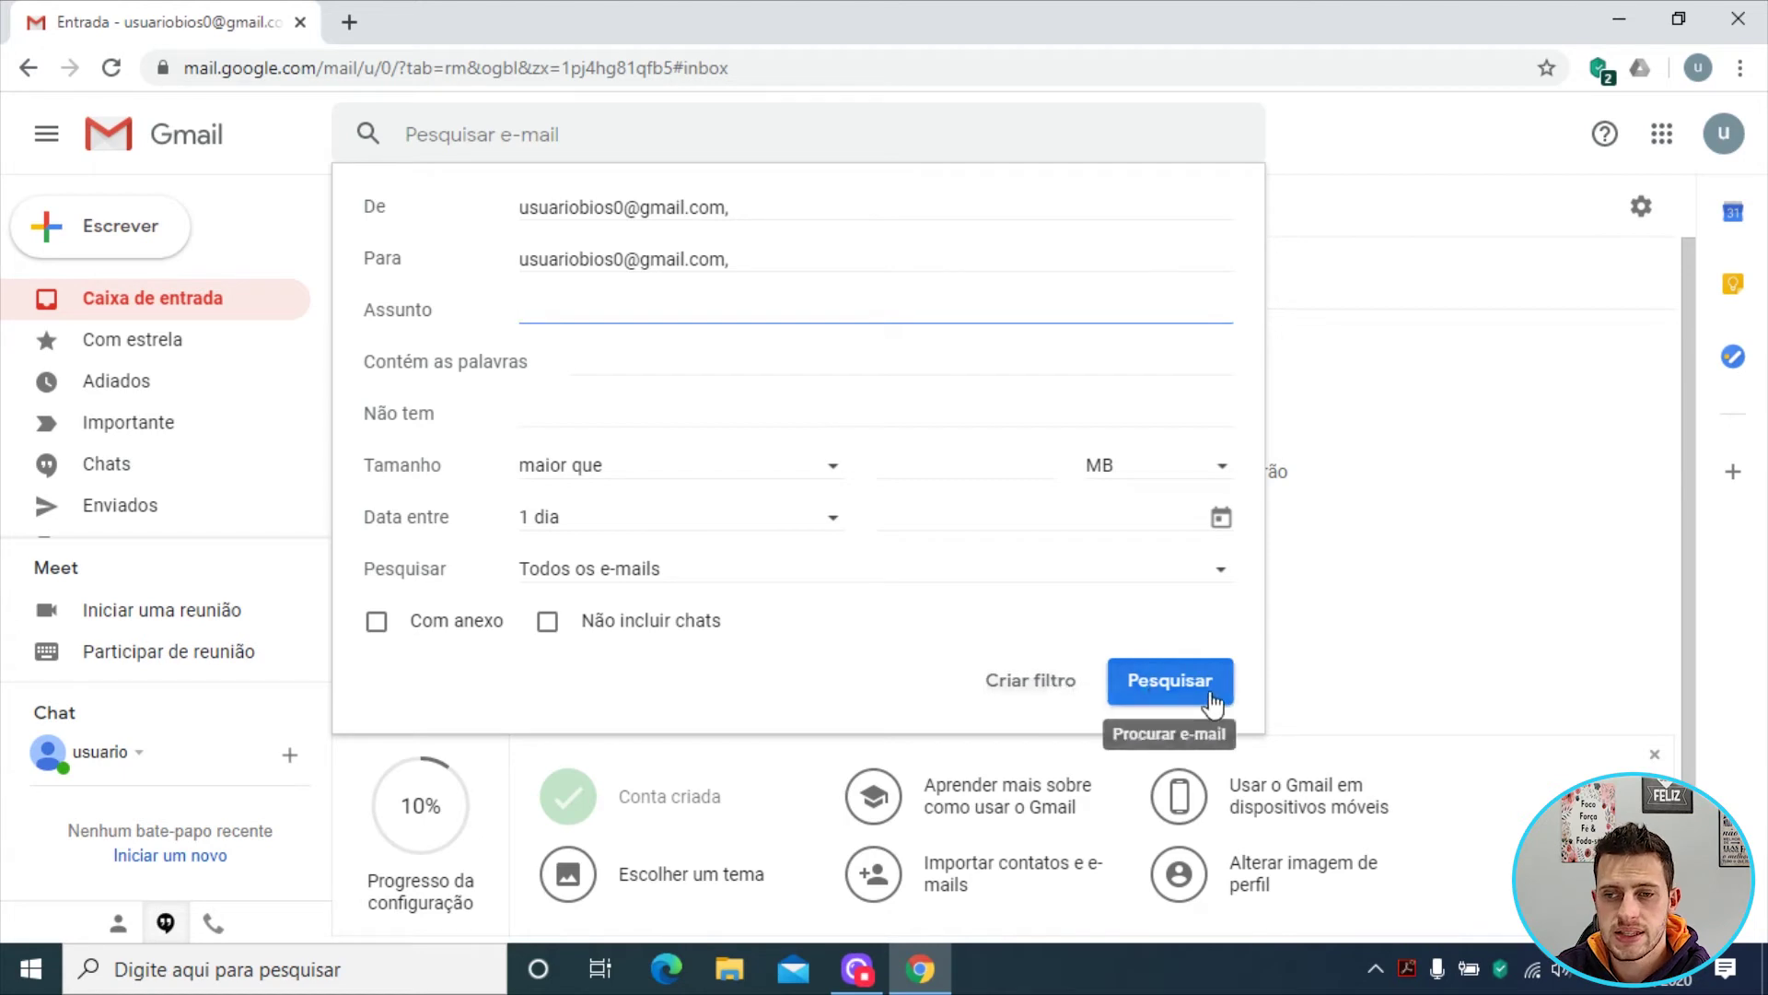
- Start a filter from these search criteria that skips the inbox (Arquivar) and applies the nested "teste" label
click(1013, 679)
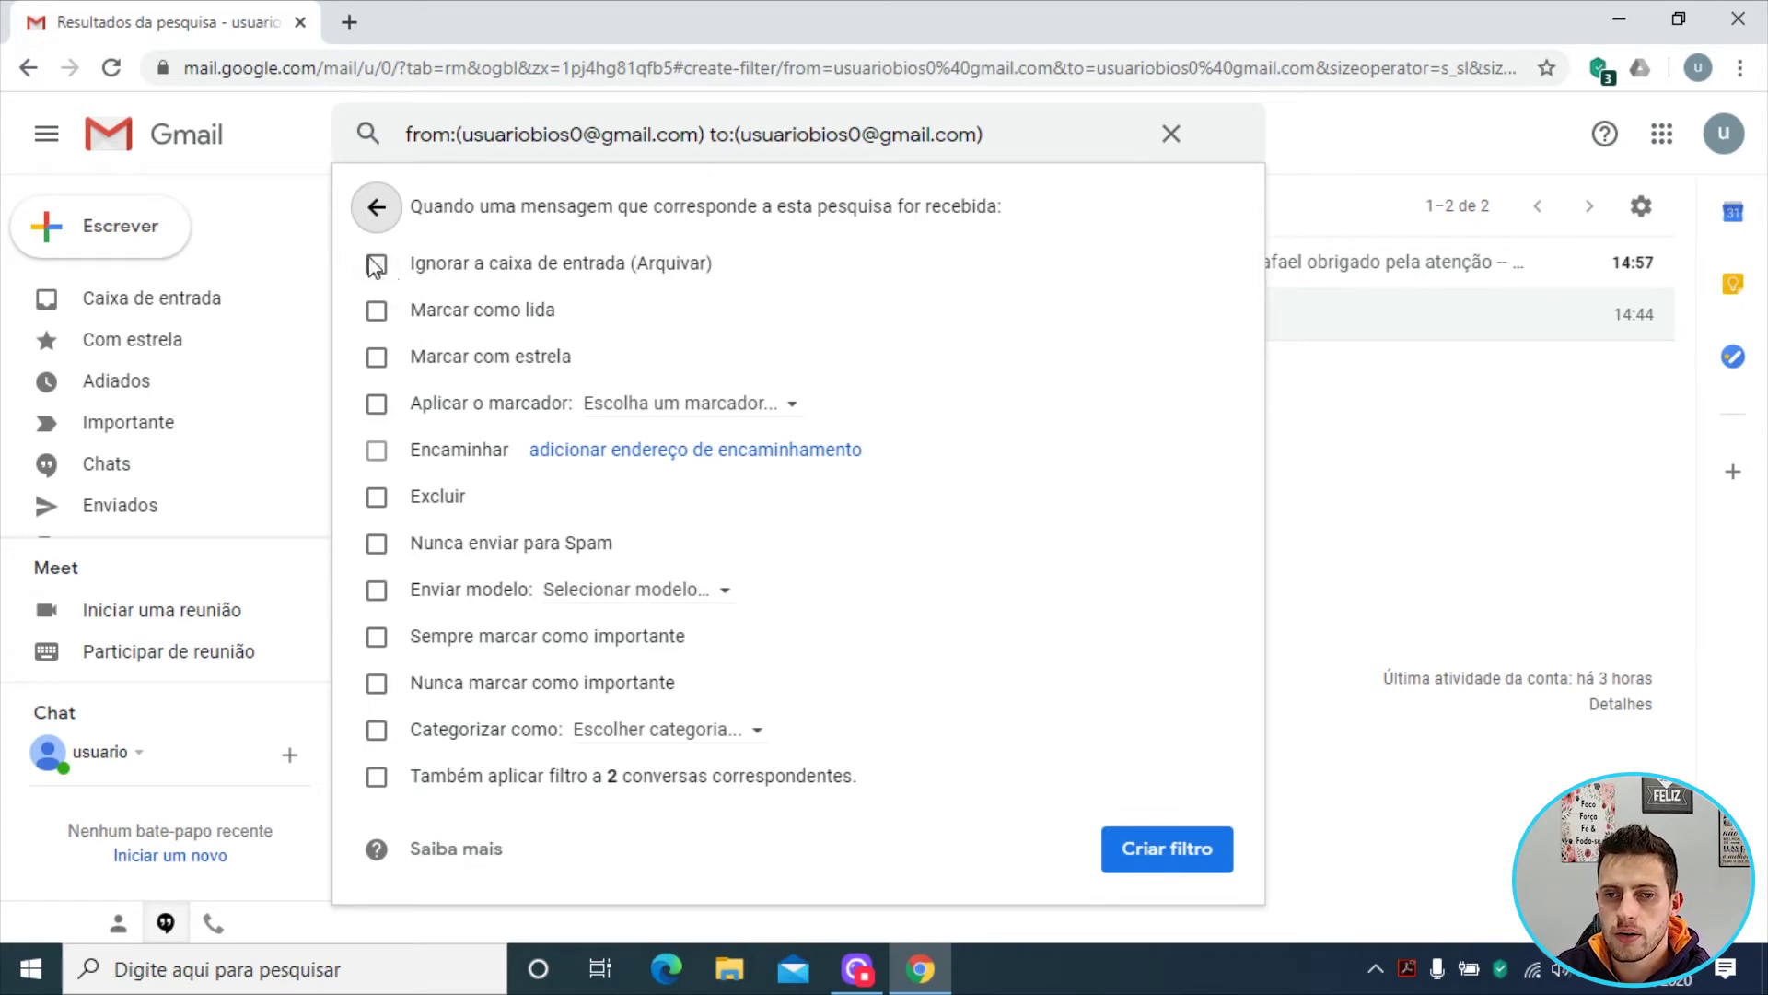
click(383, 267)
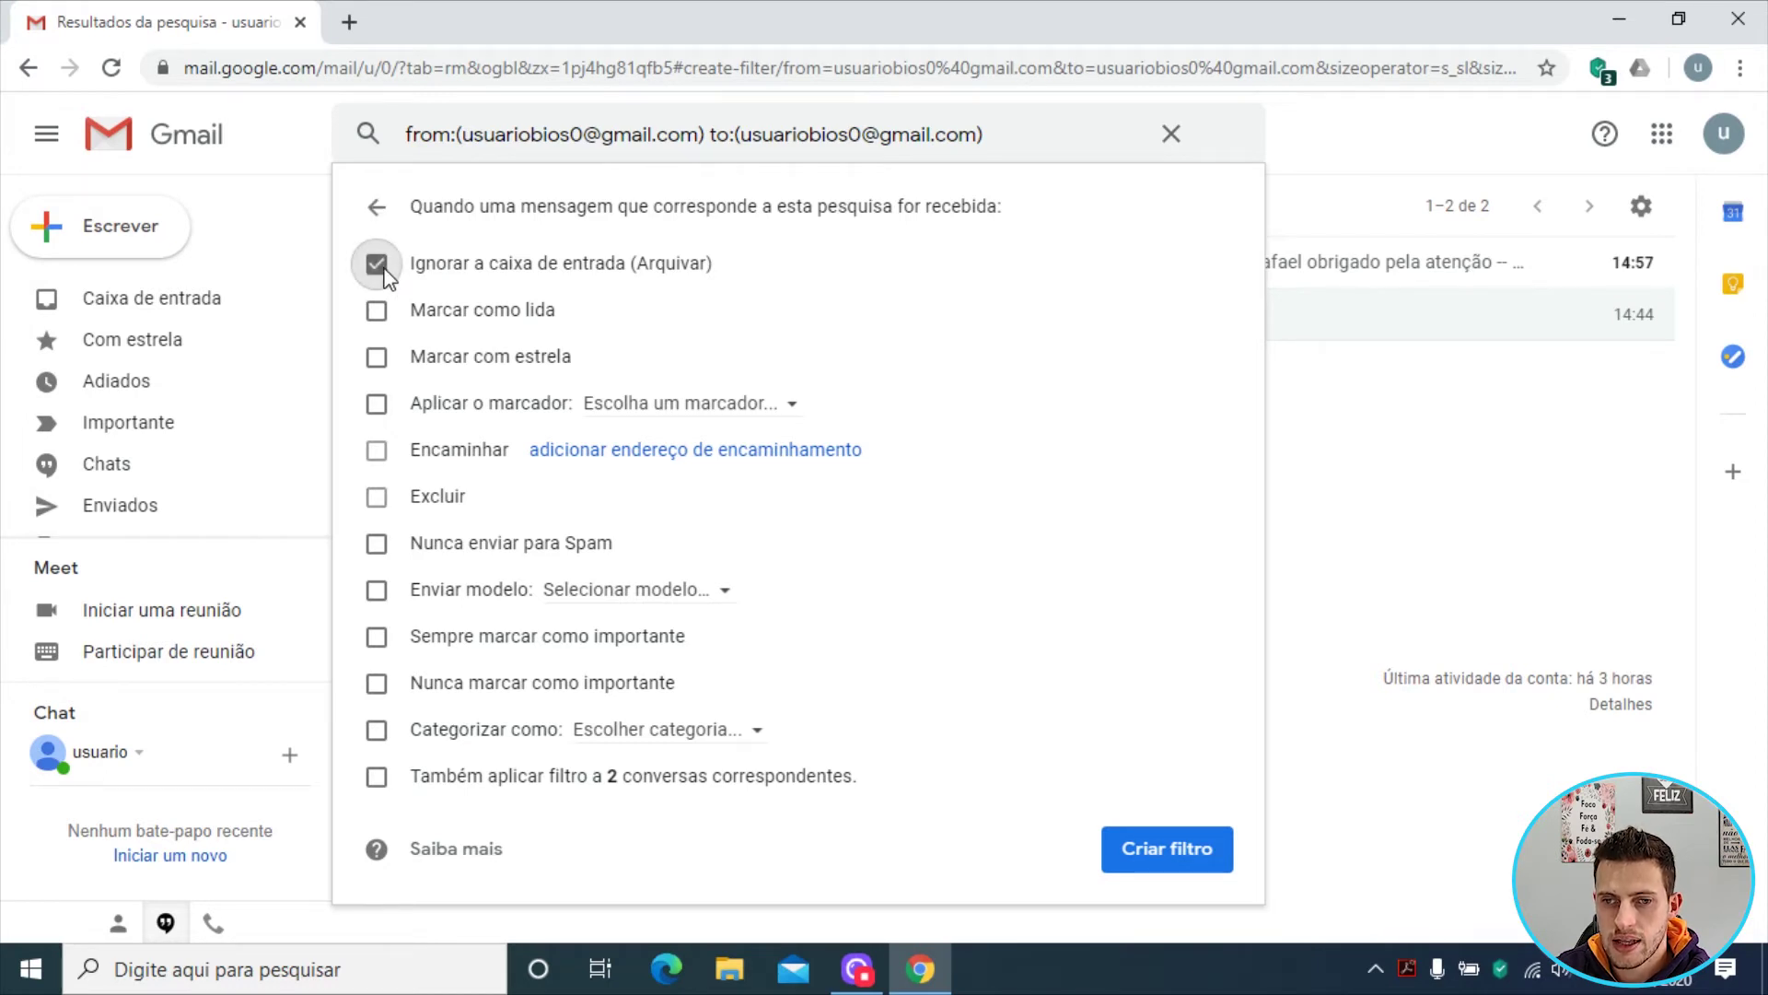
click(380, 407)
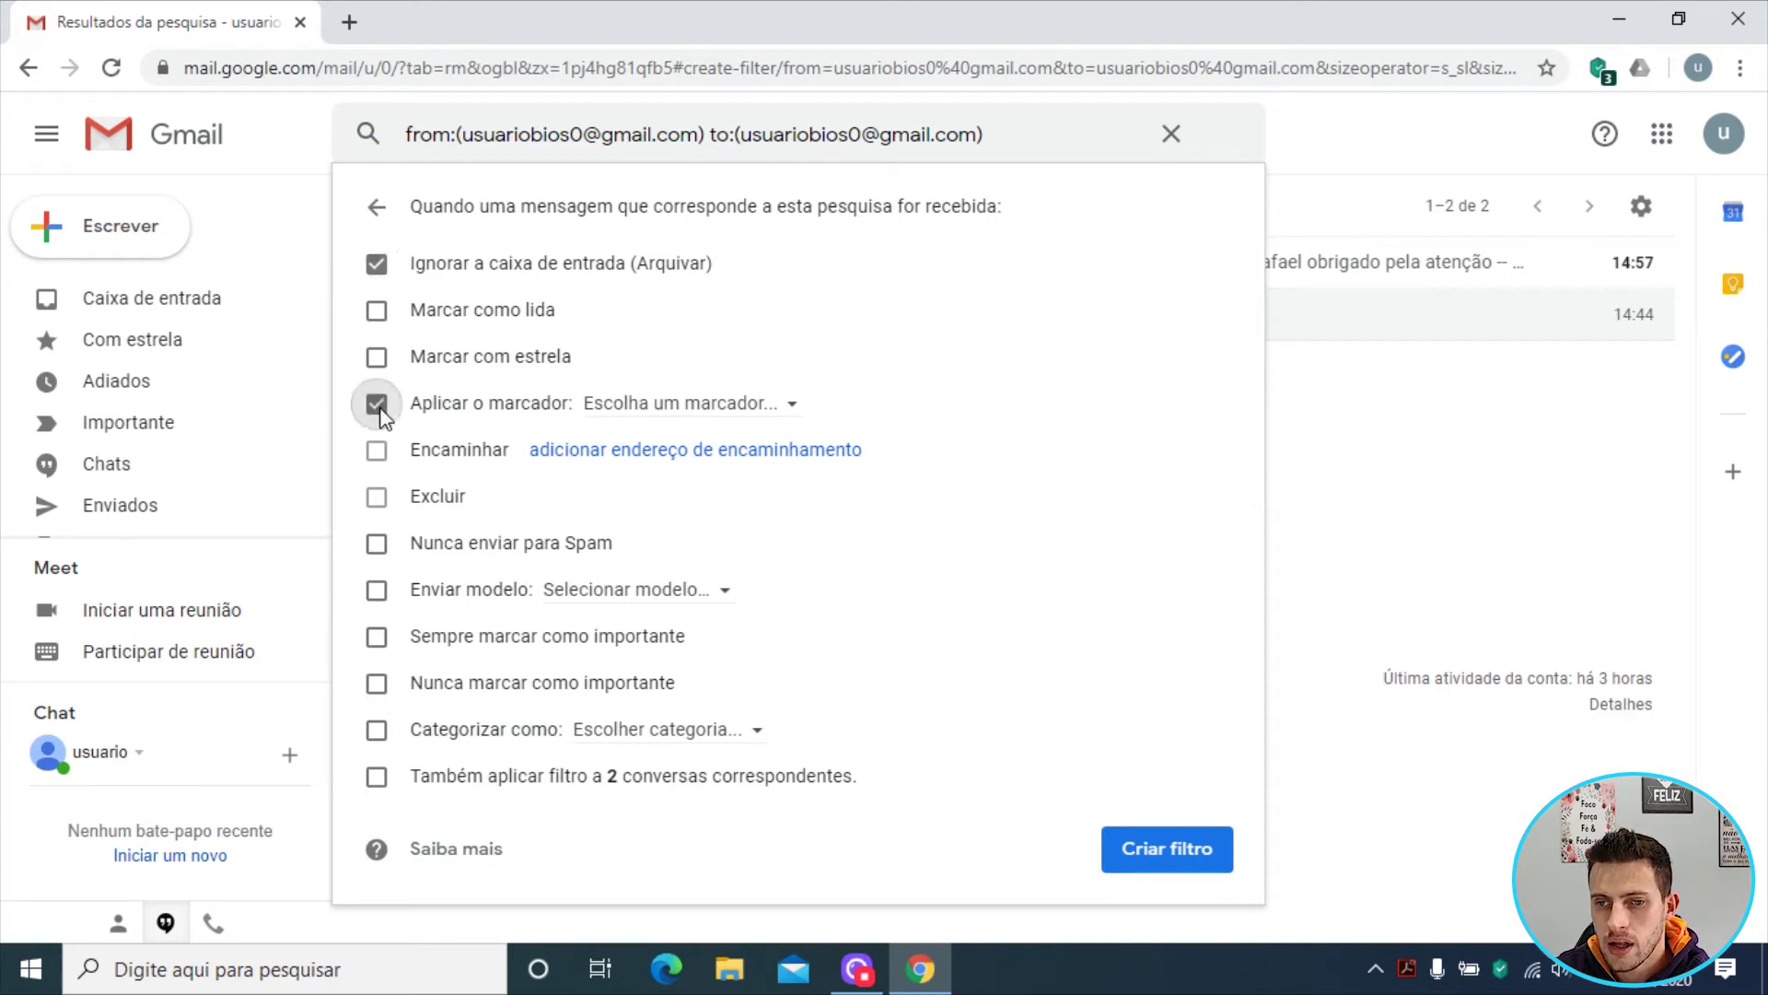
click(640, 419)
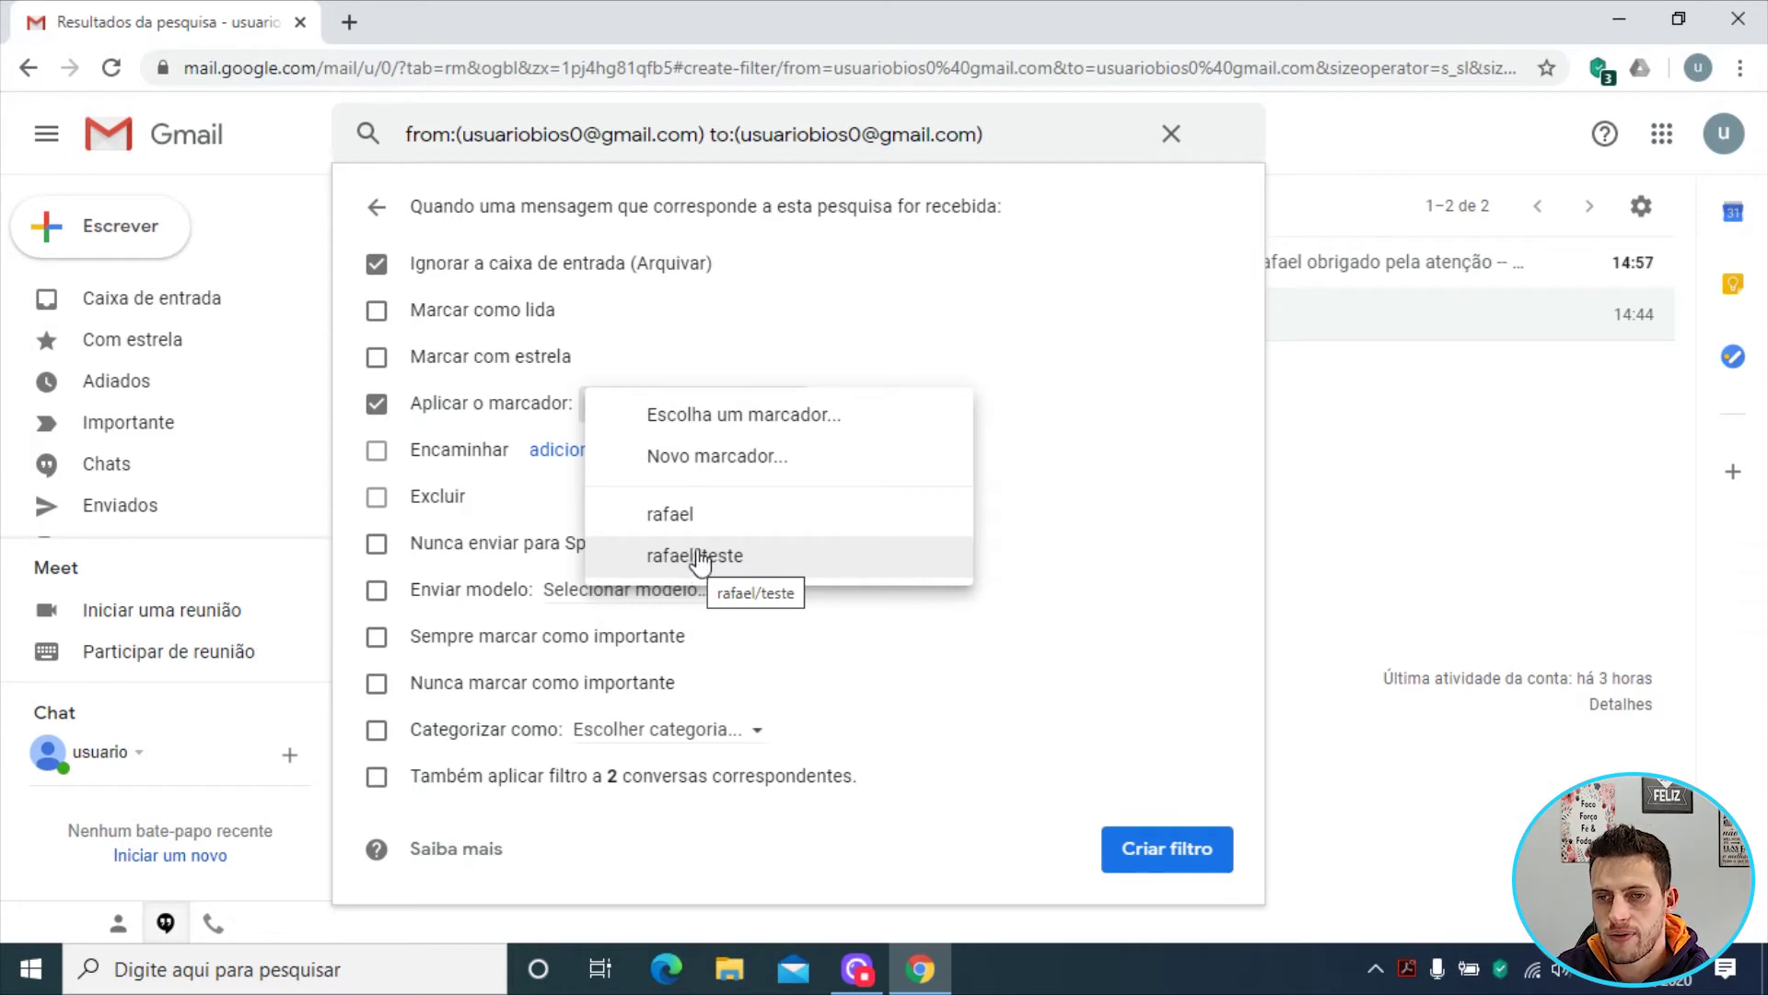
click(728, 566)
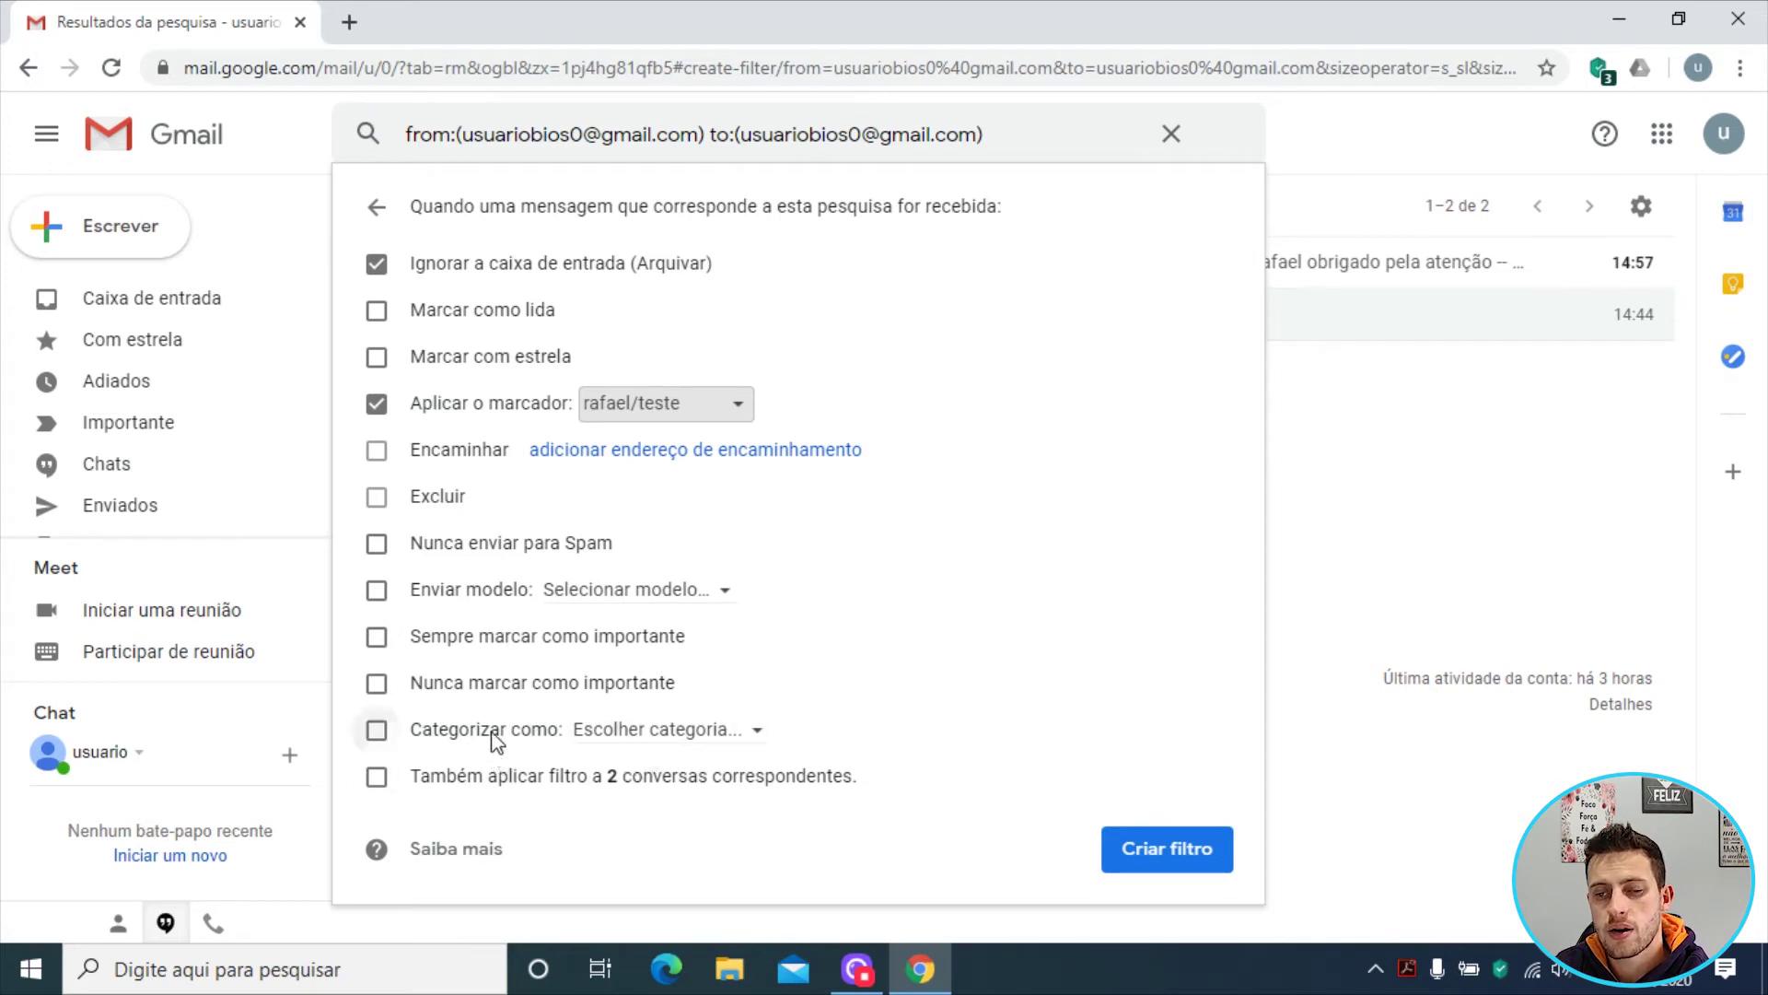
- Check the filter's category choices without picking one, and create the filter
click(623, 732)
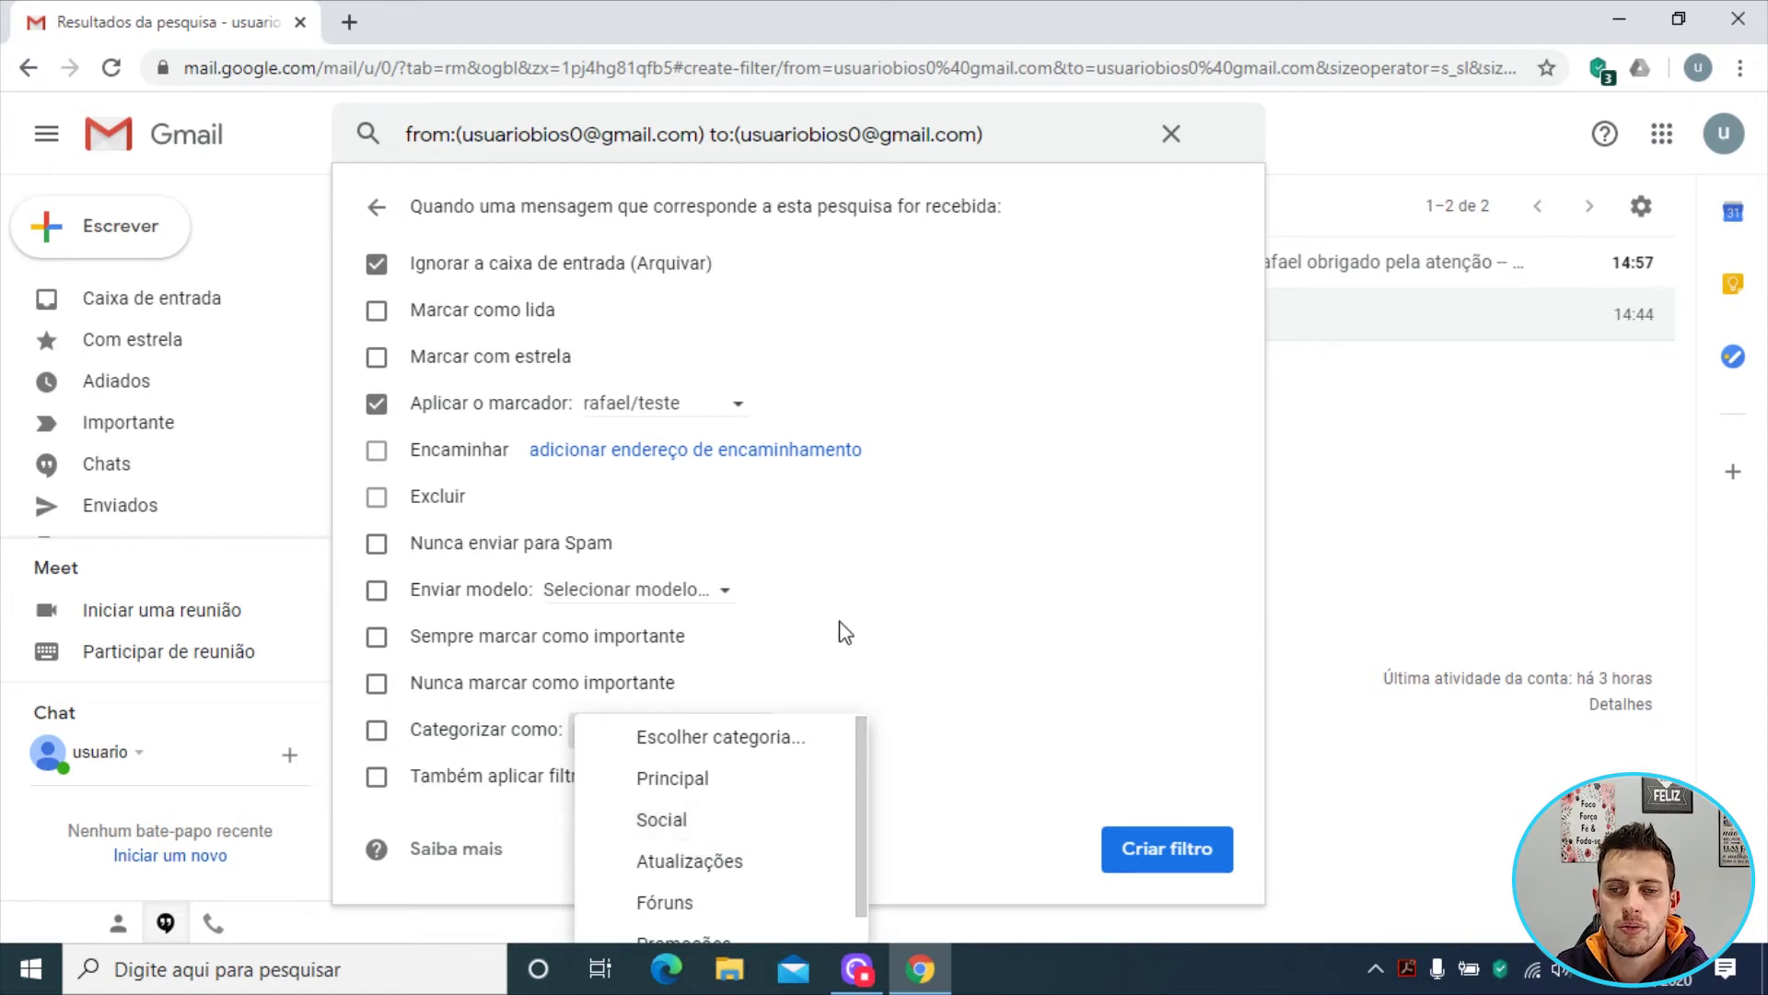
click(966, 596)
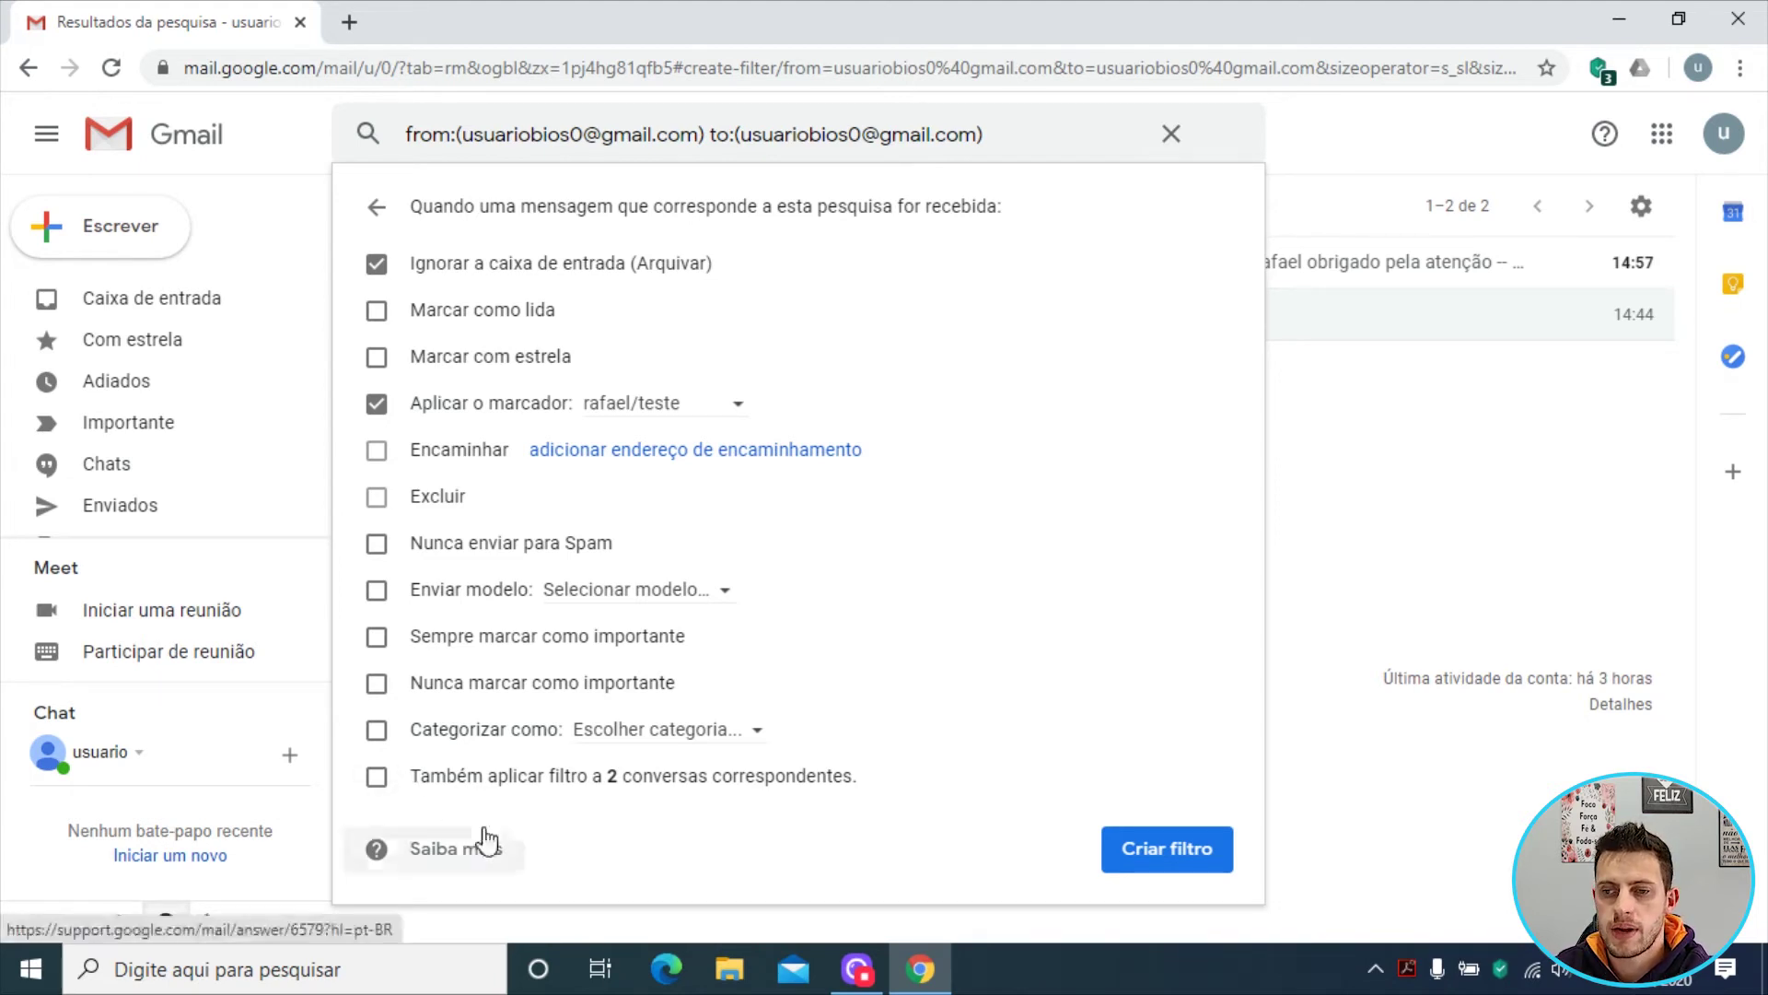
click(1167, 850)
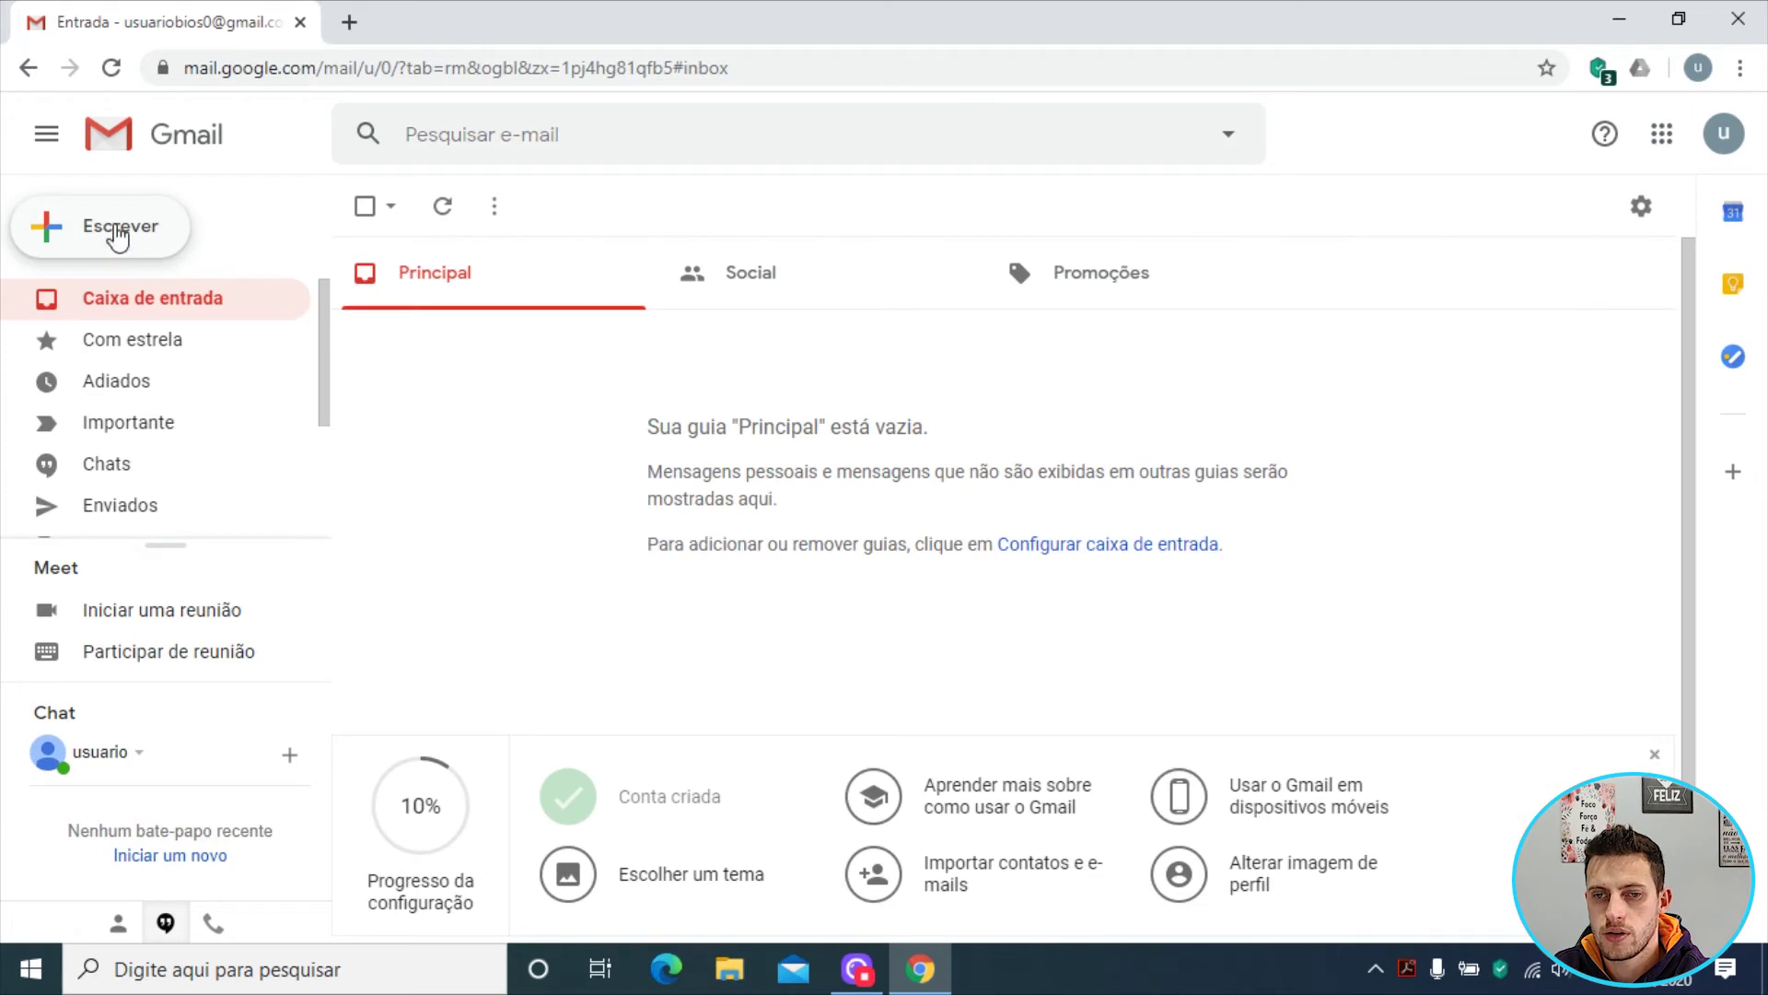
- Send a message with subject "teste" and body "dsfsdgsdgsdfv" to the account's own address, and open the nested "teste" label
click(117, 230)
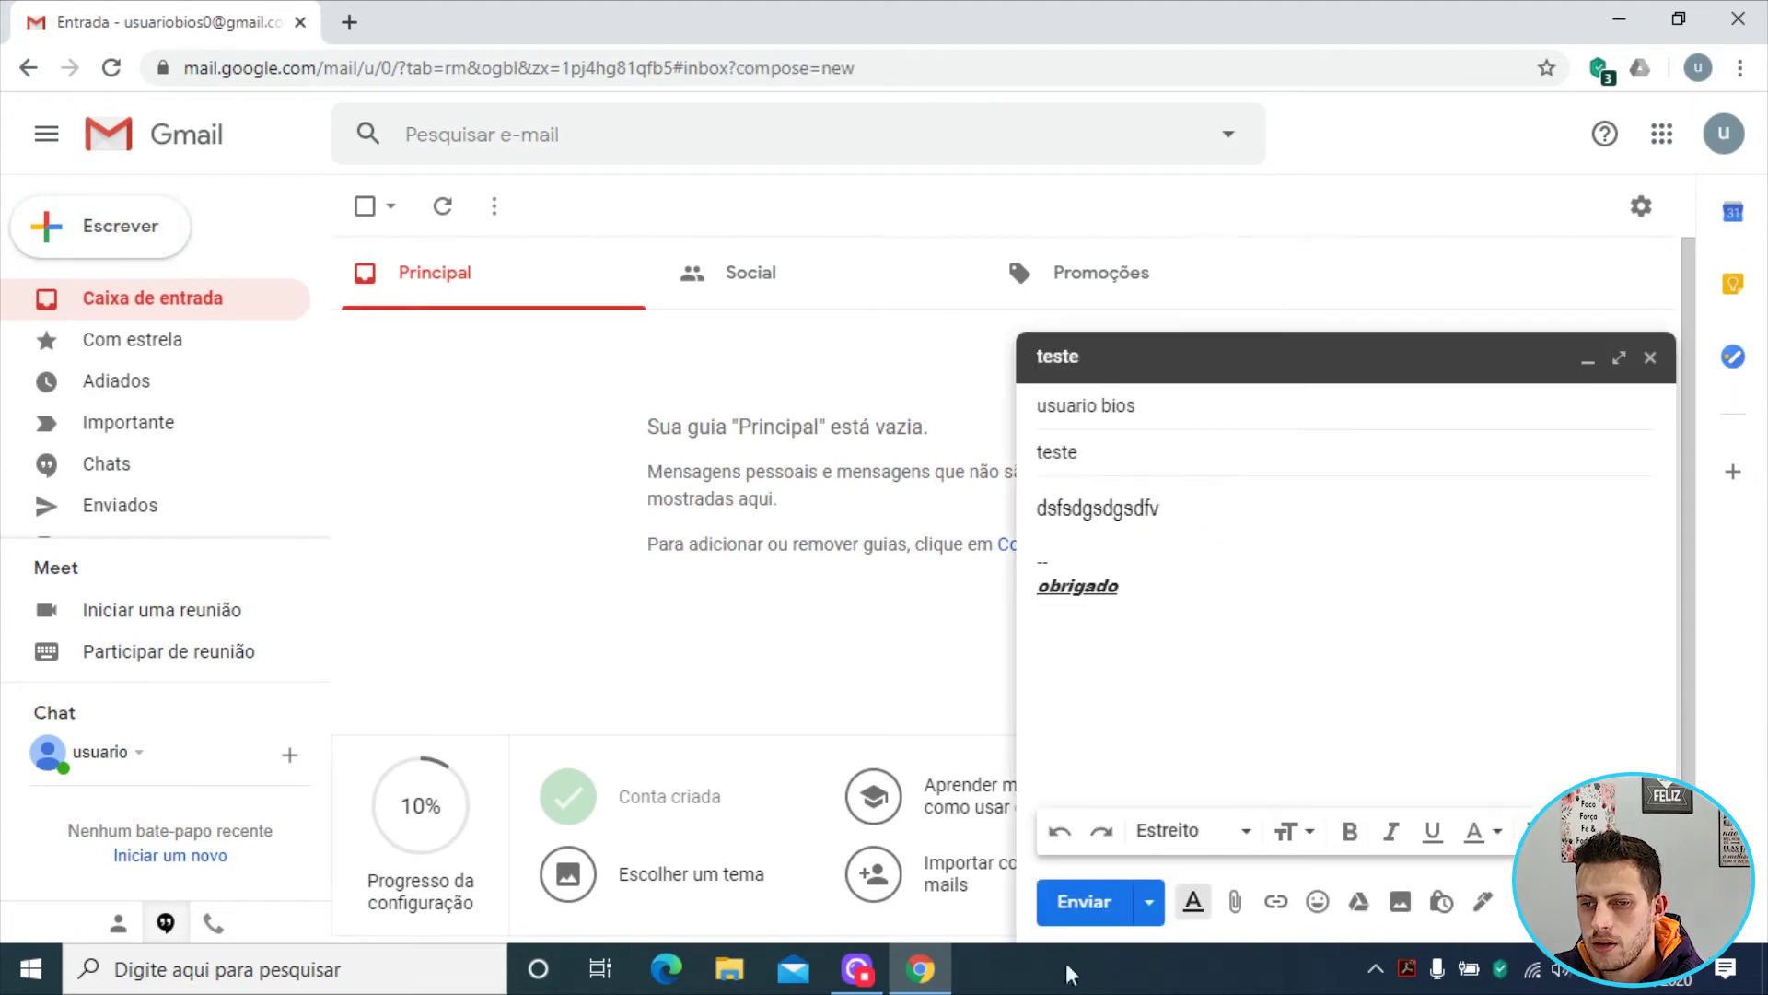
click(1081, 905)
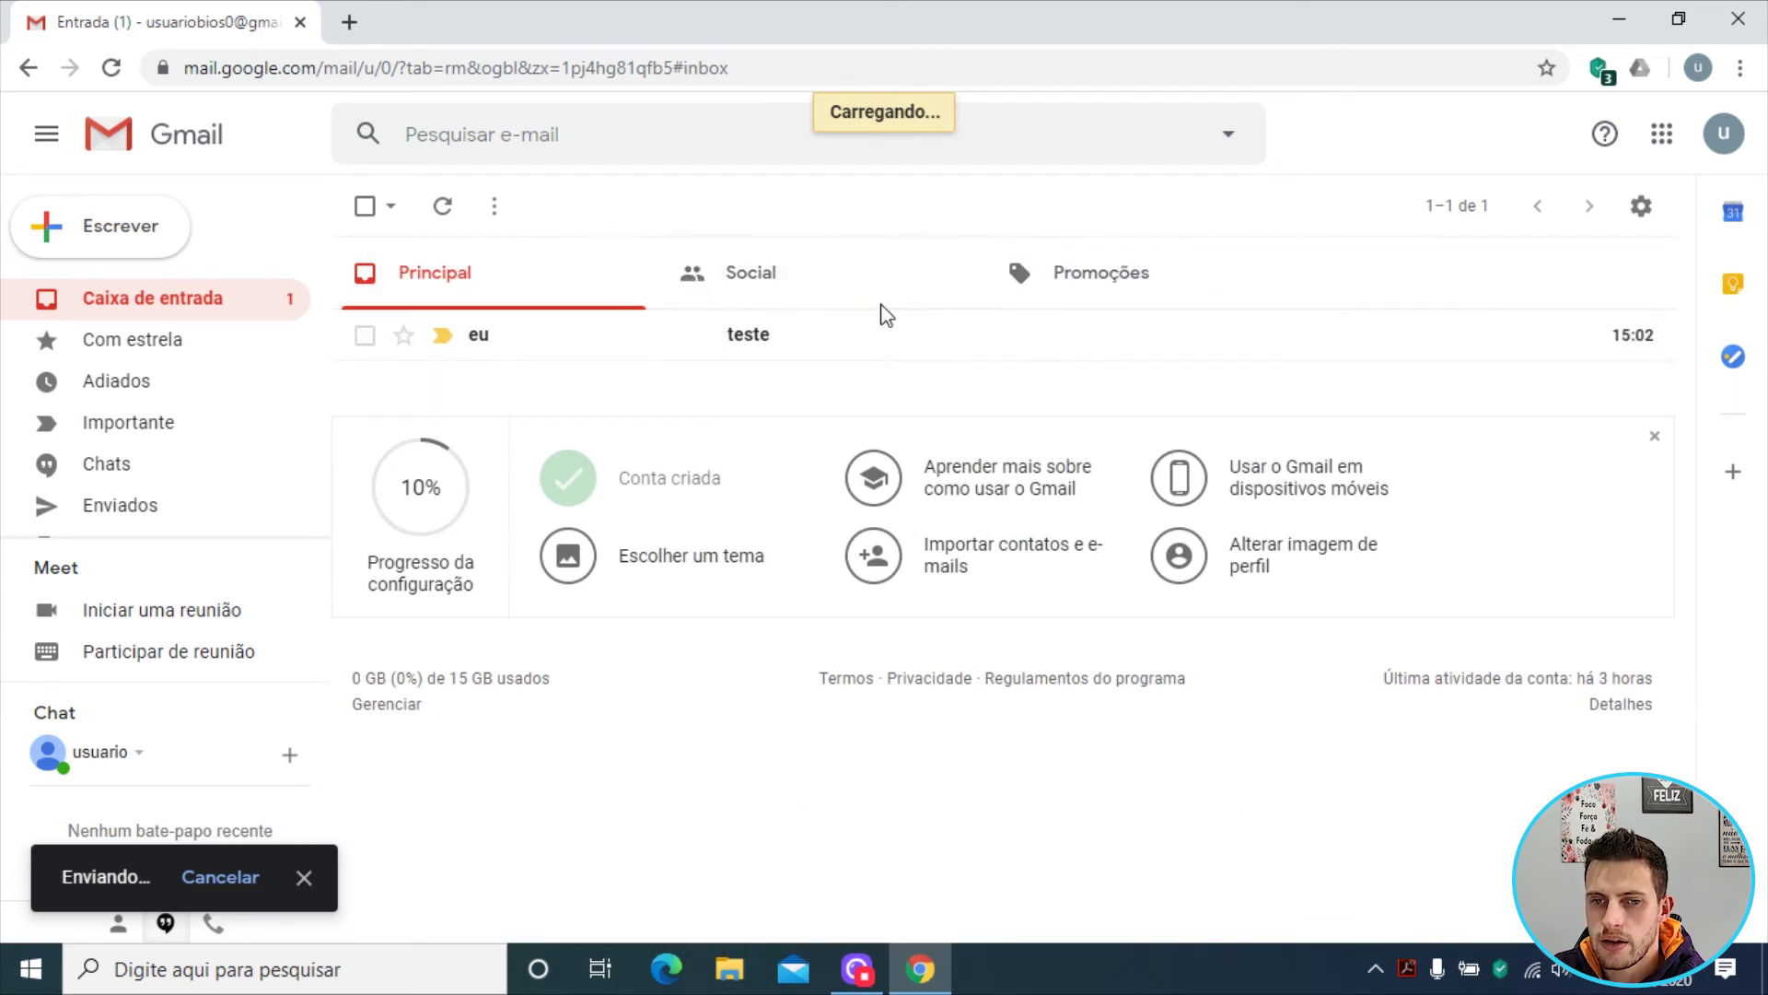
scroll(276, 451, down, 2)
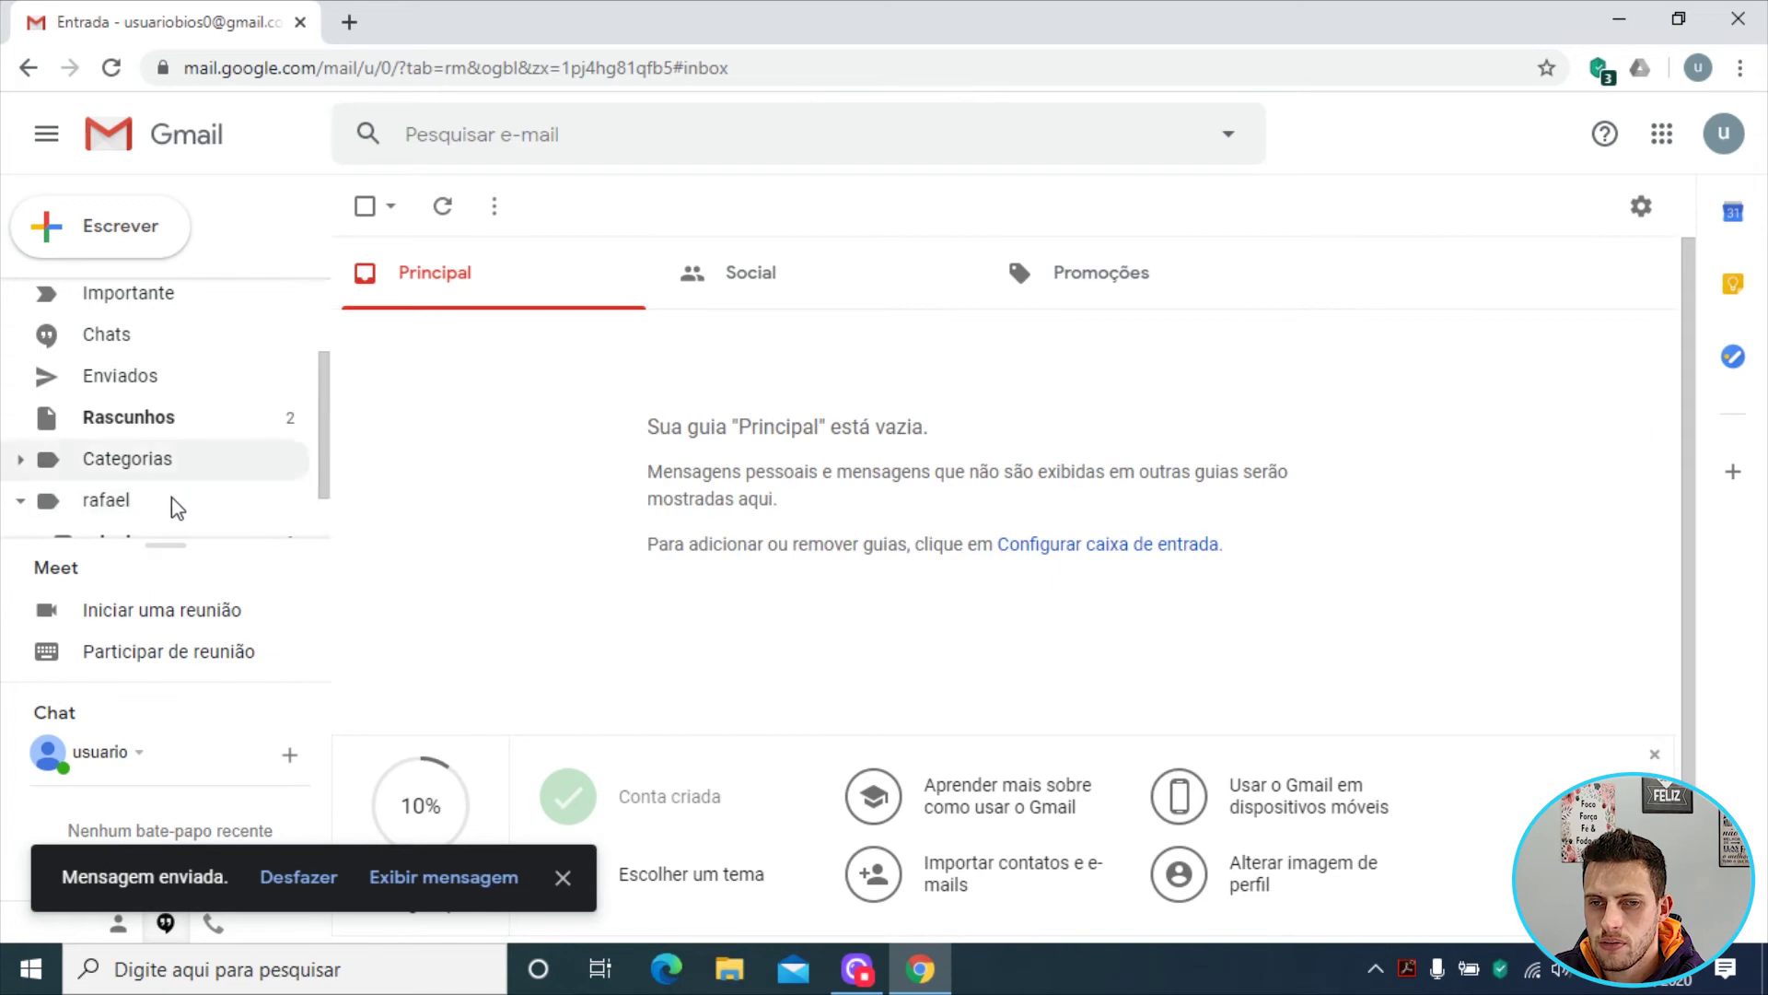
click(129, 500)
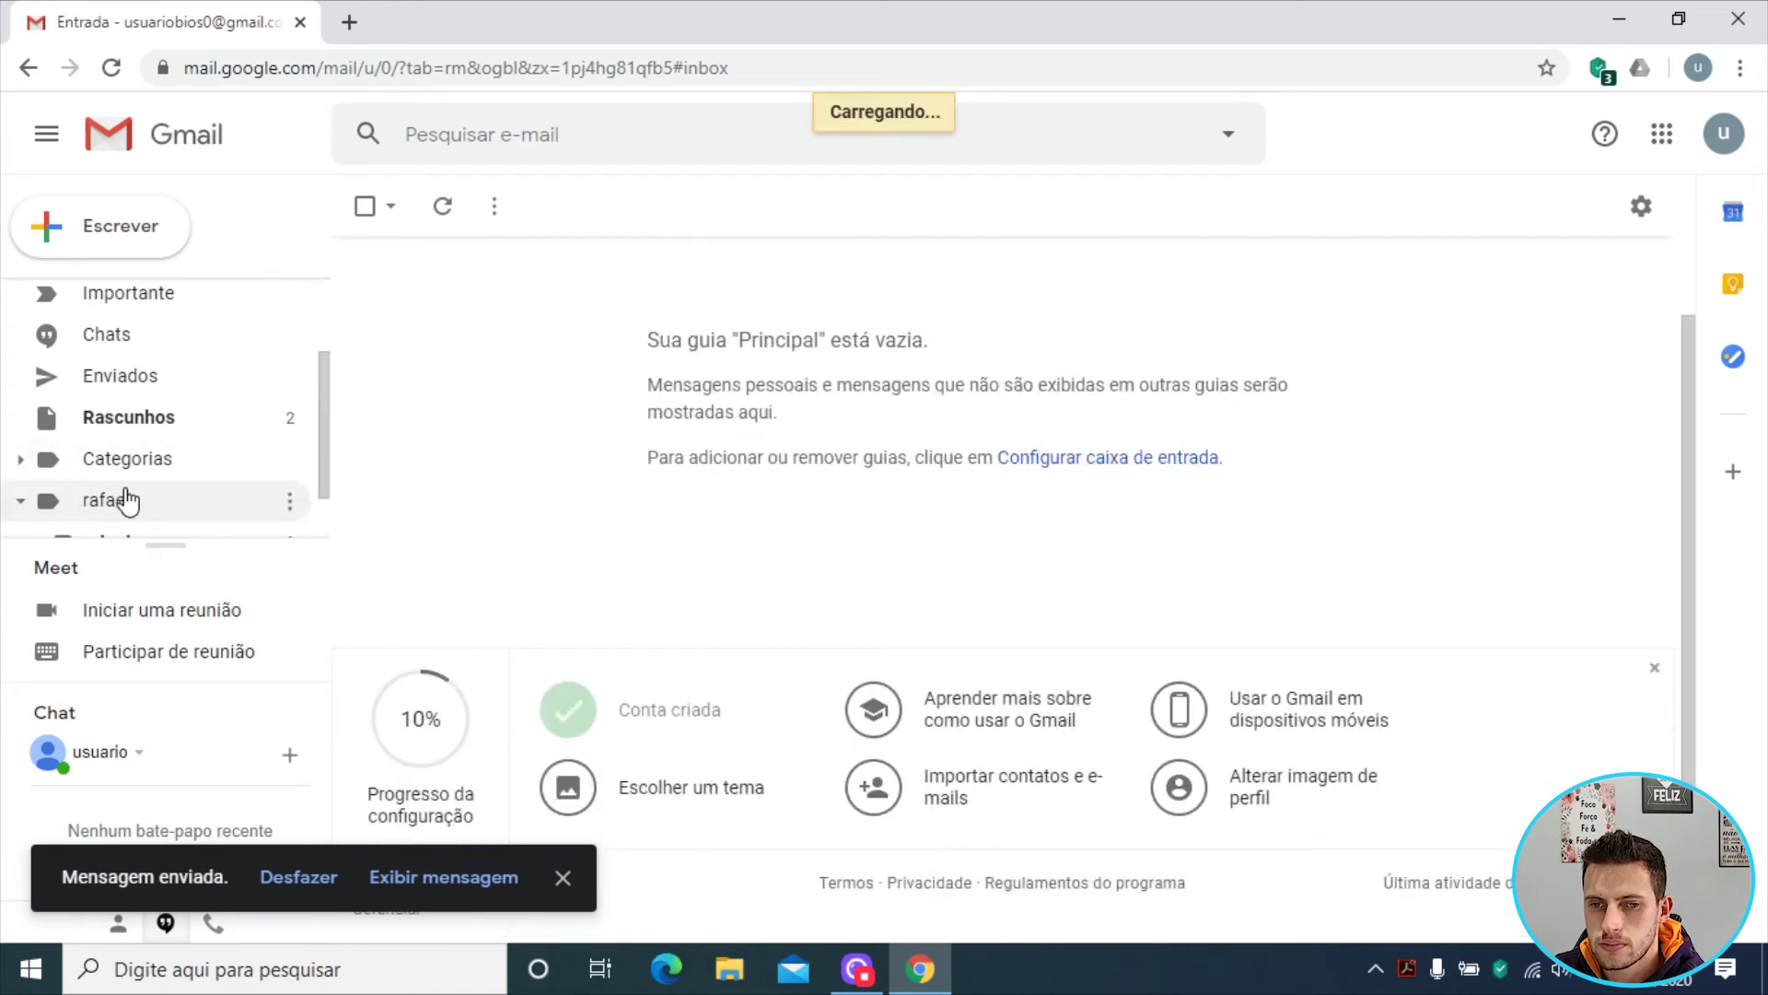
scroll(164, 495, down, 1)
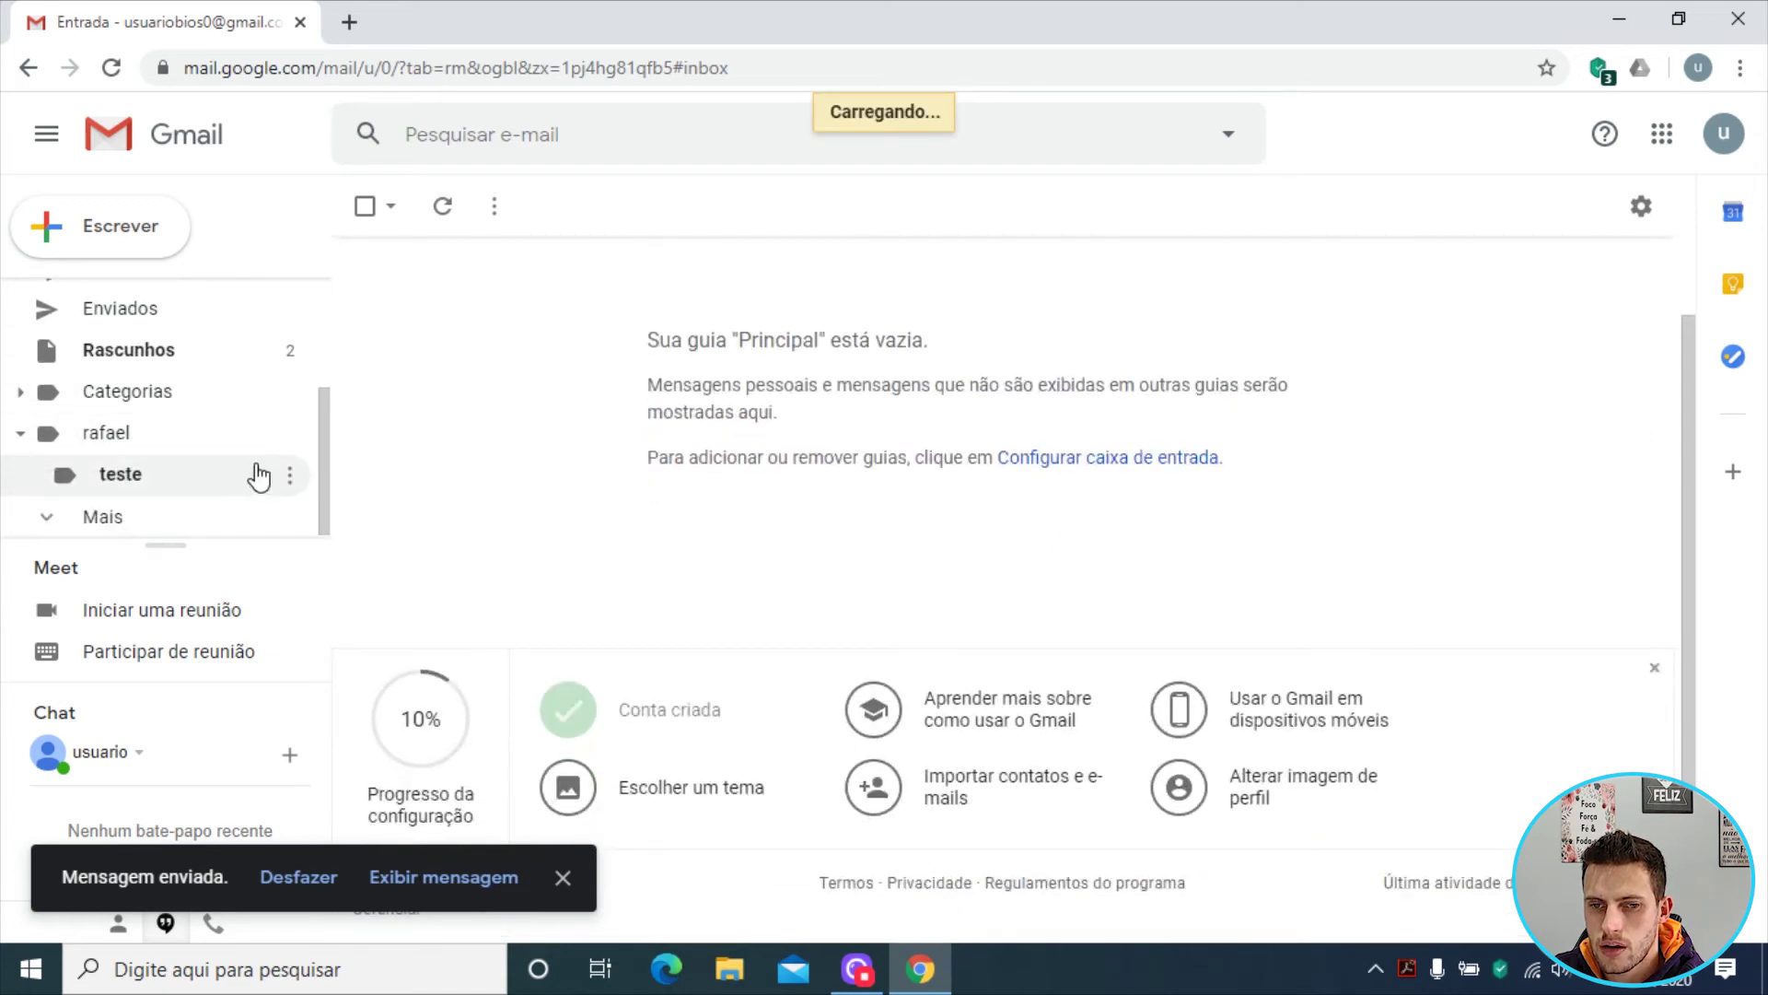
click(193, 479)
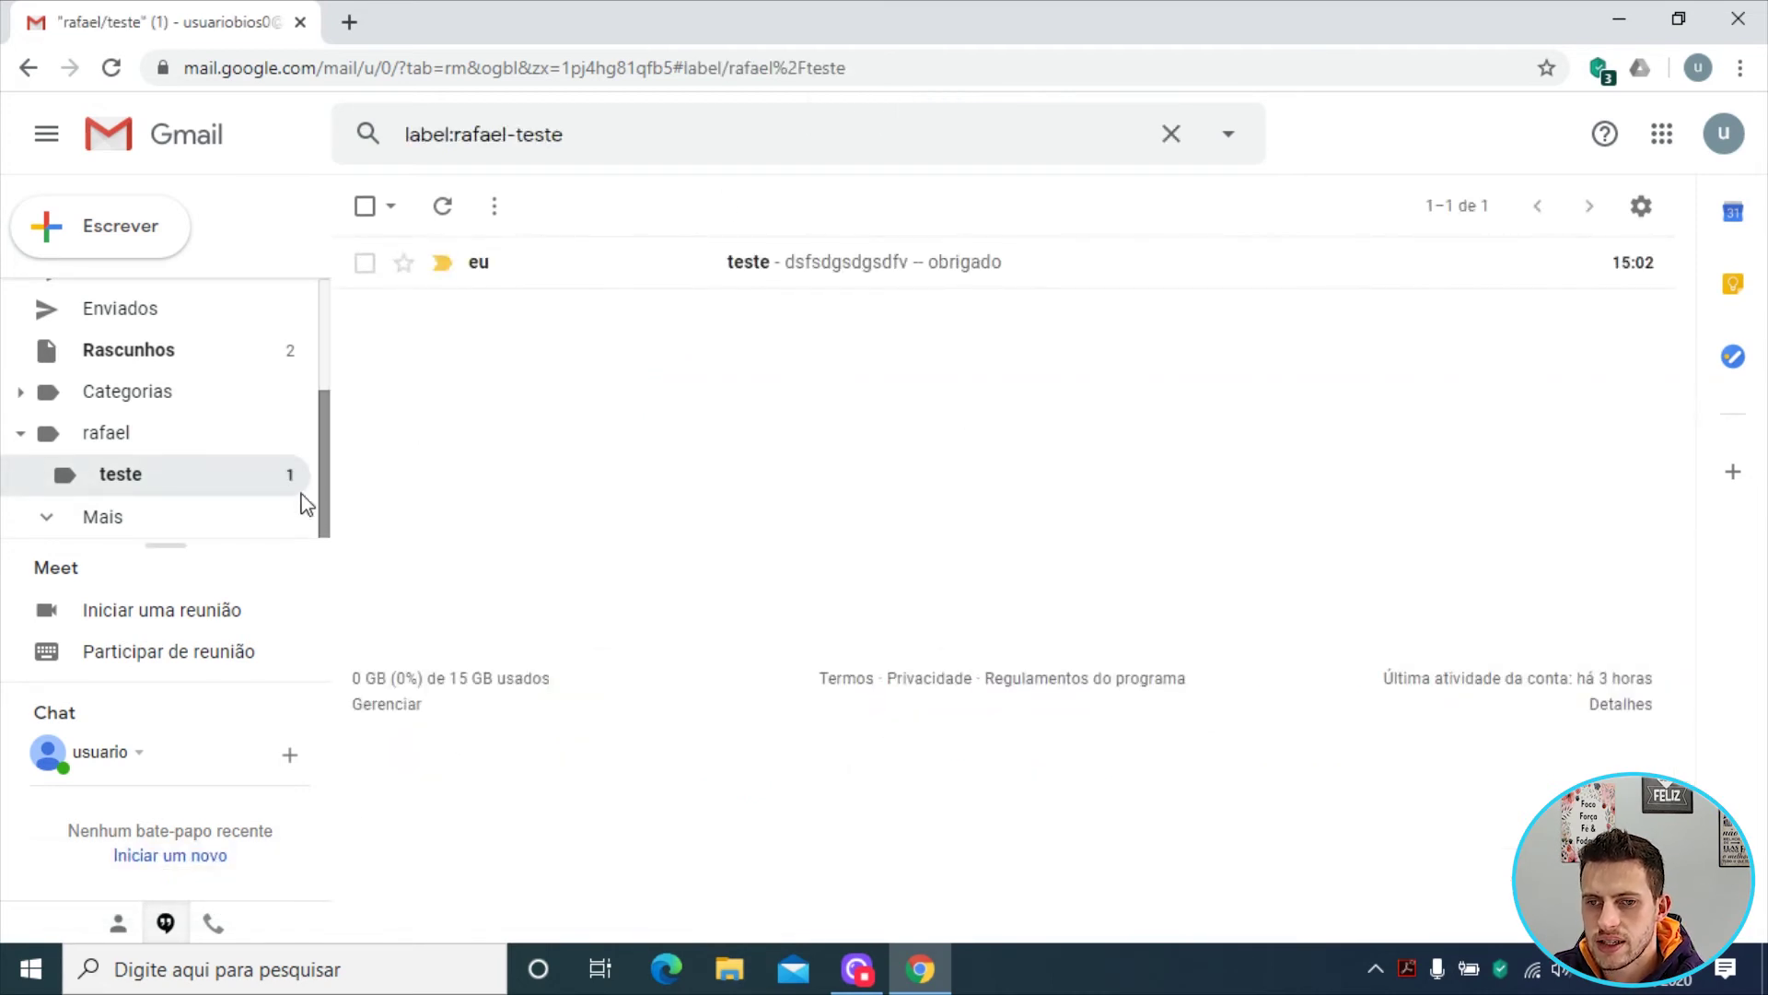
- Open the received "teste" message and replace its nested "teste" label with the parent label
click(626, 274)
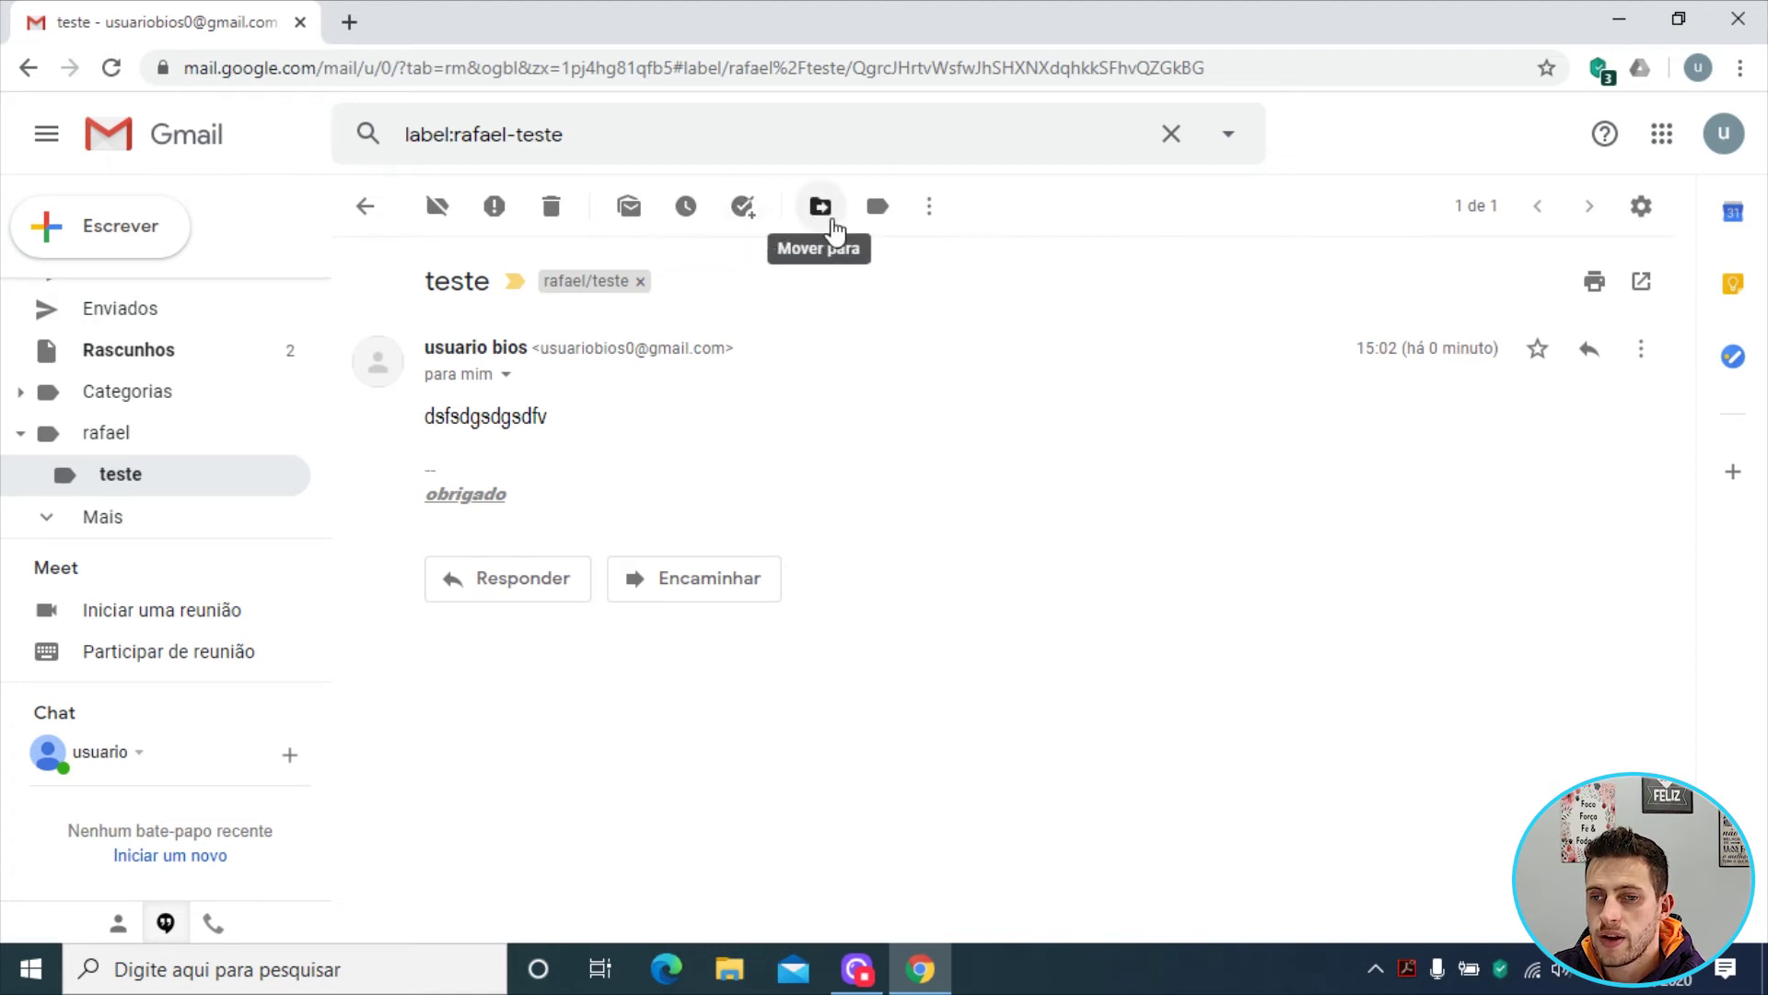
click(880, 208)
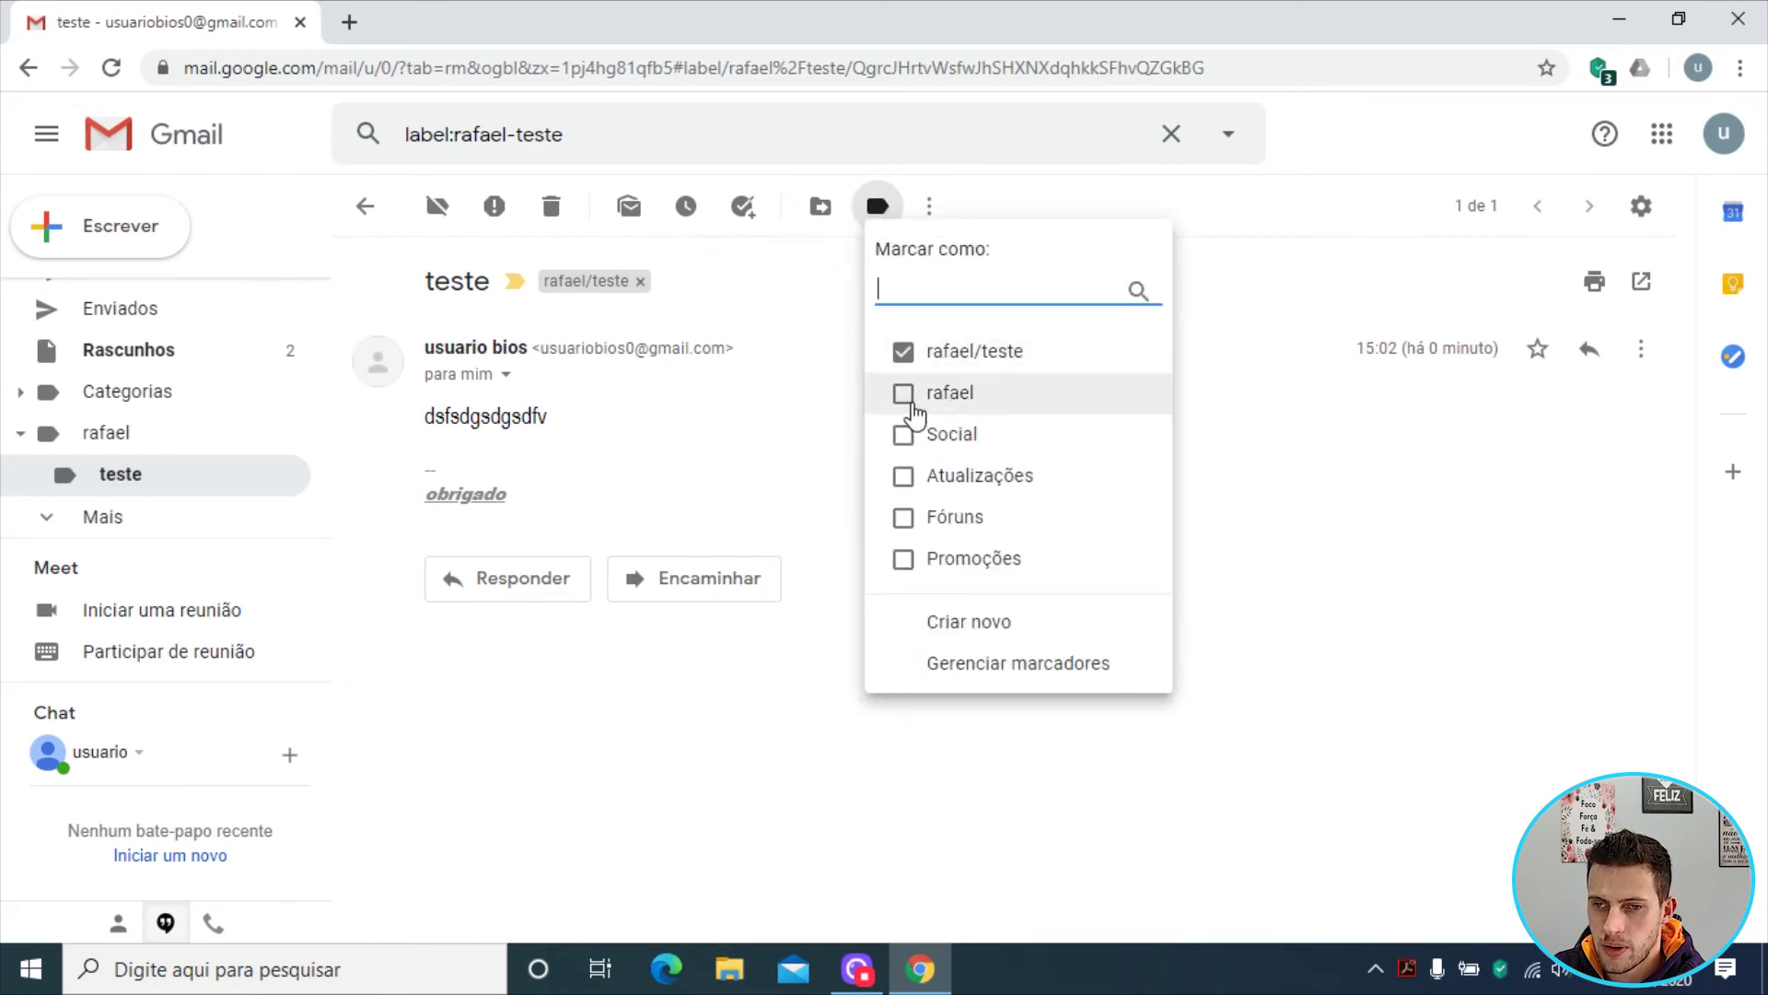
click(902, 354)
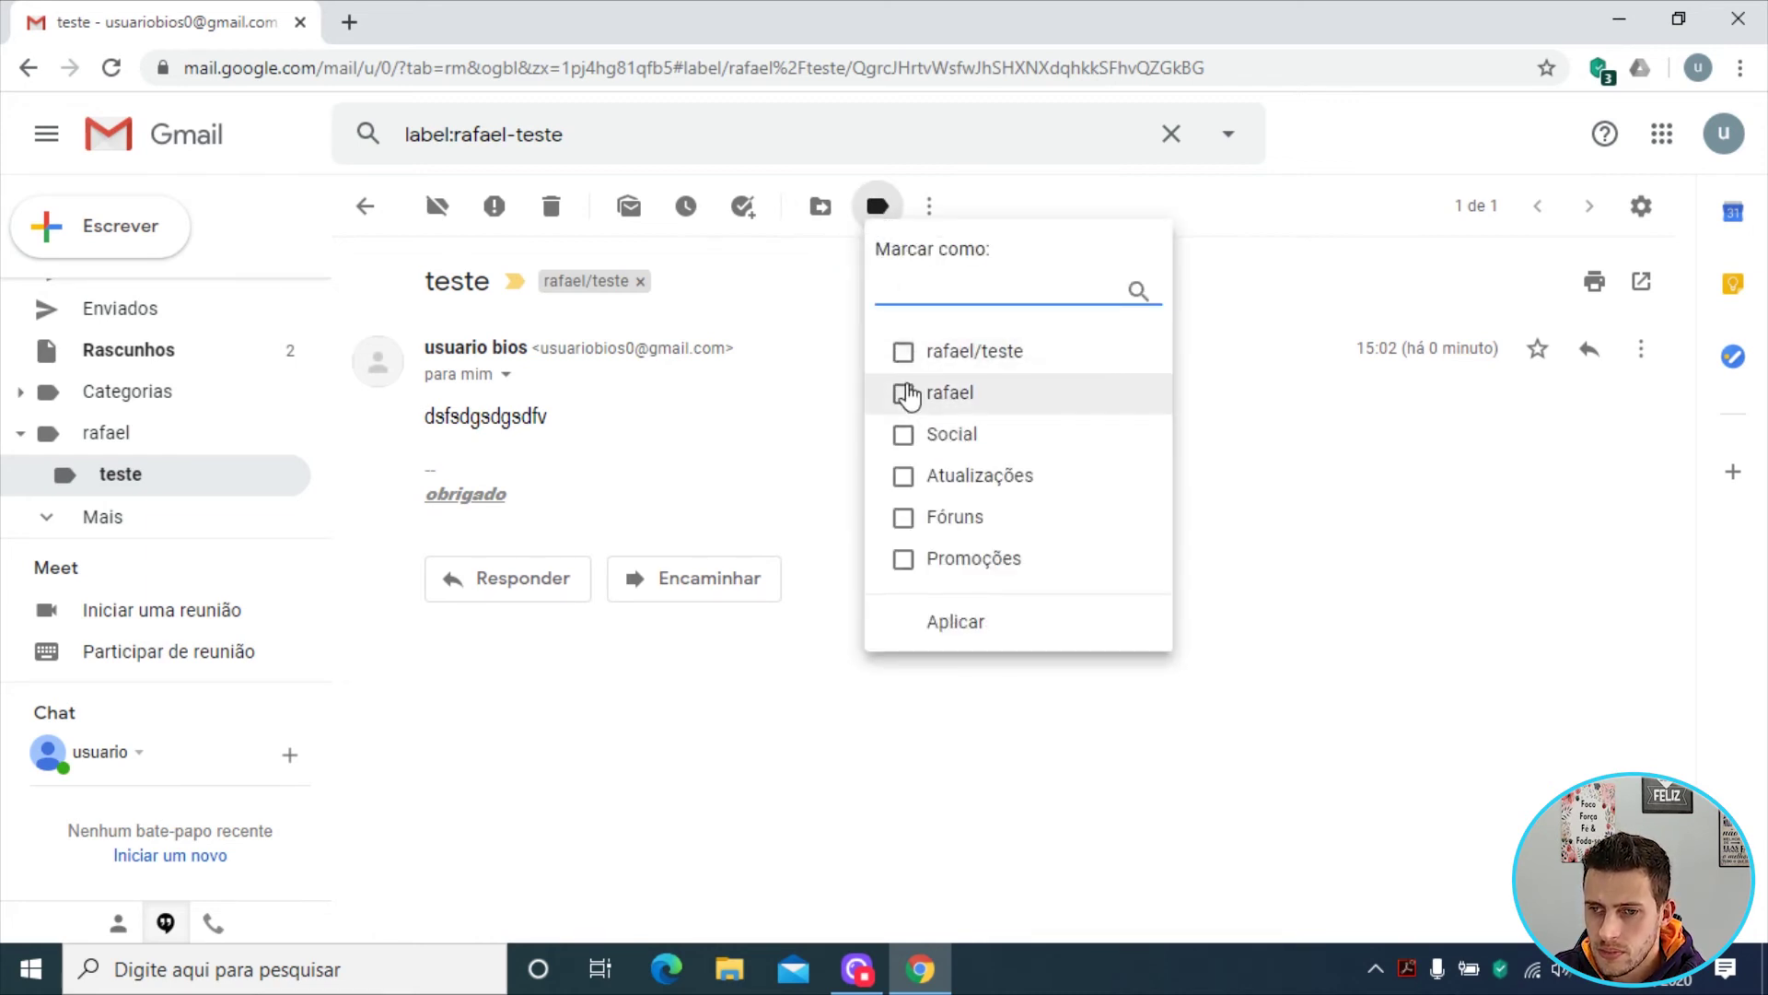
click(904, 396)
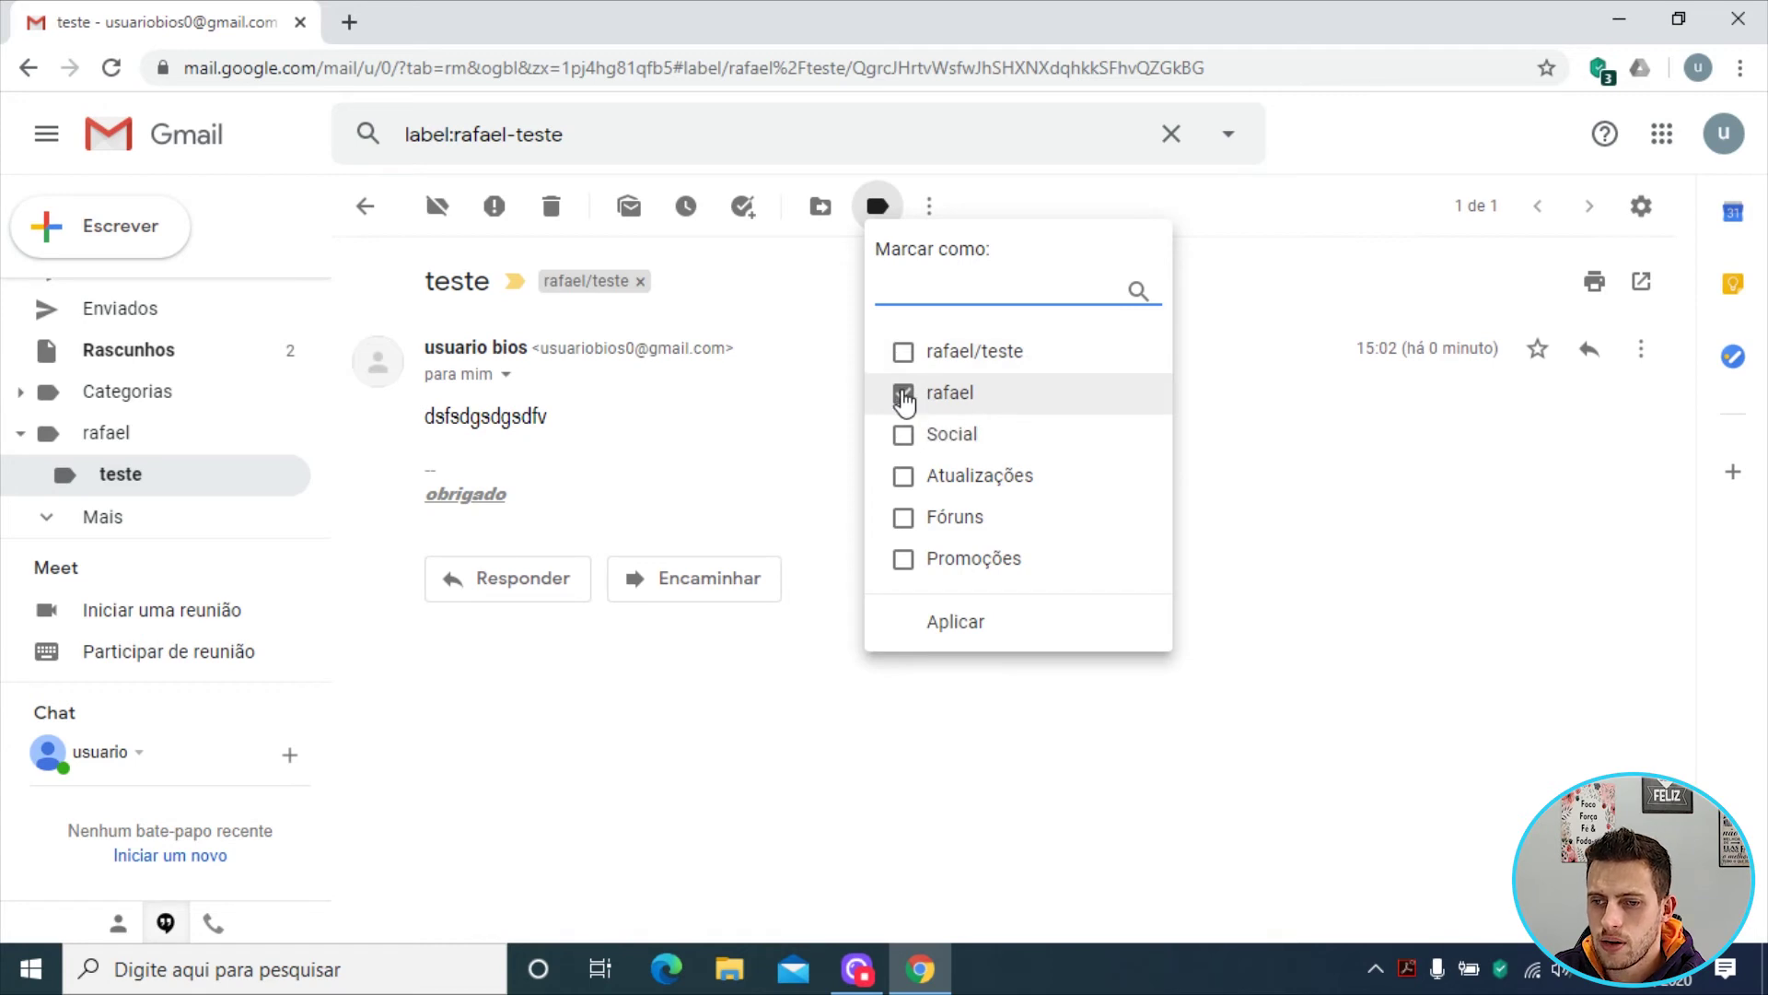
click(956, 623)
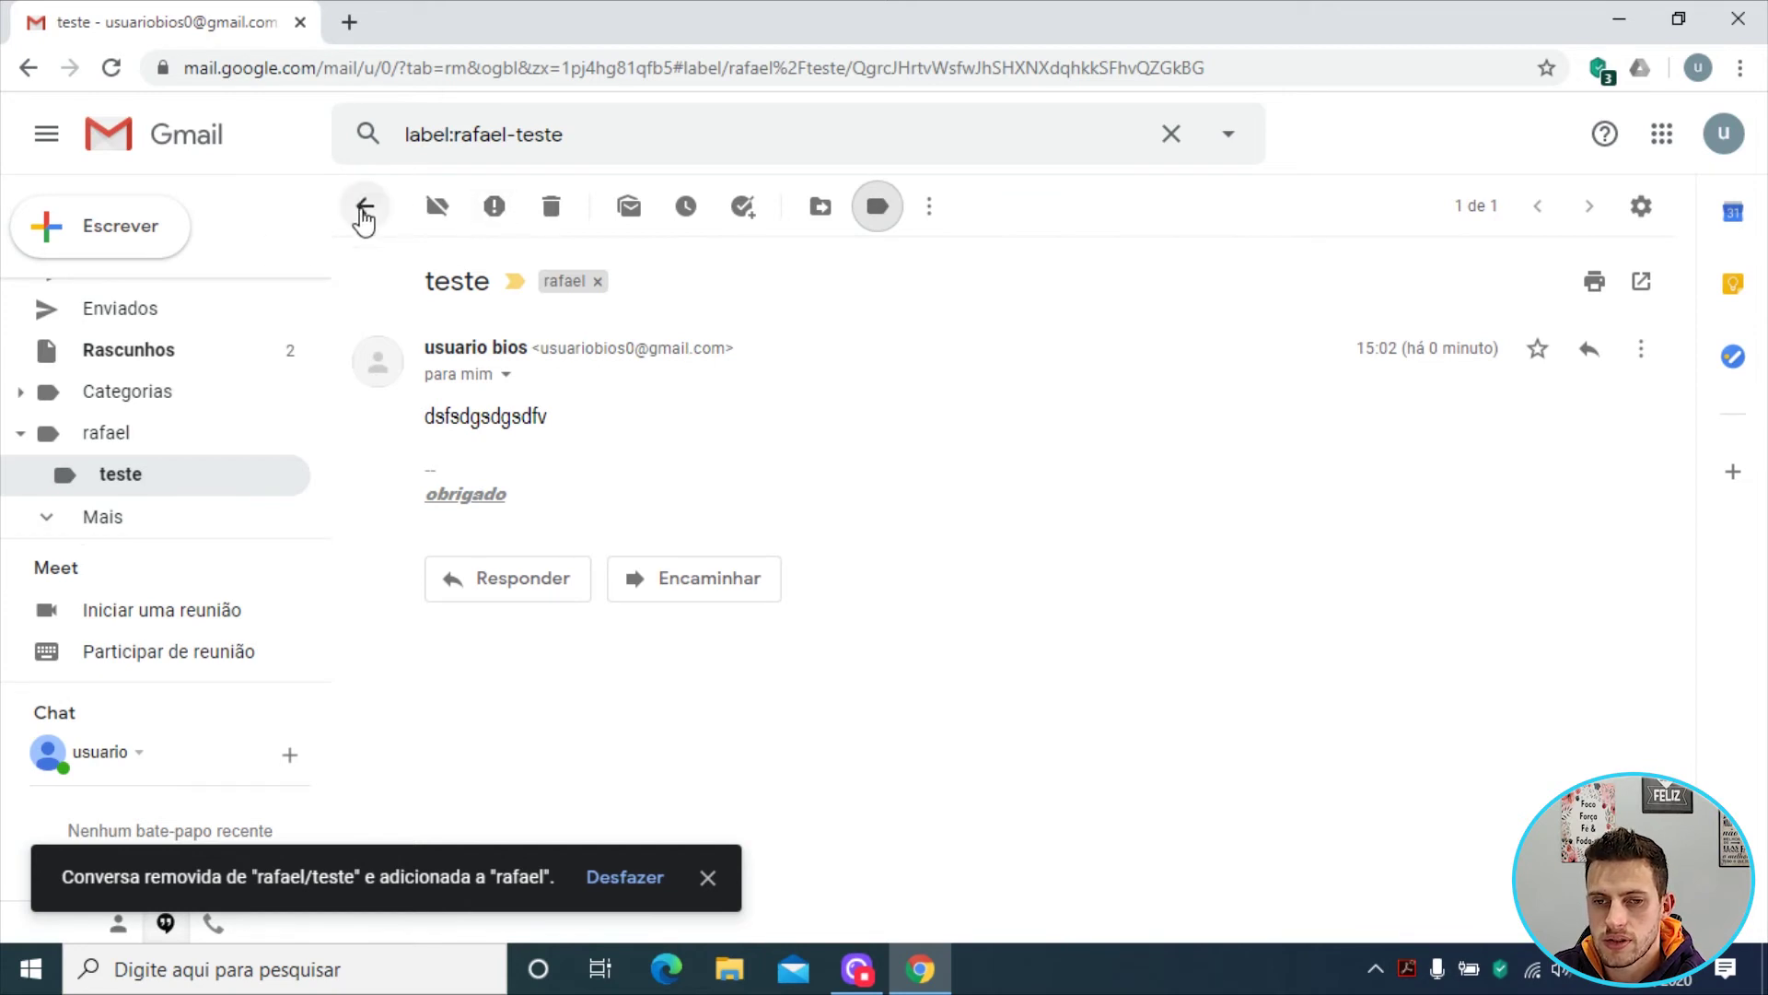
- Open the parent label's message list and move the "teste" message back to the nested "teste" label
click(113, 437)
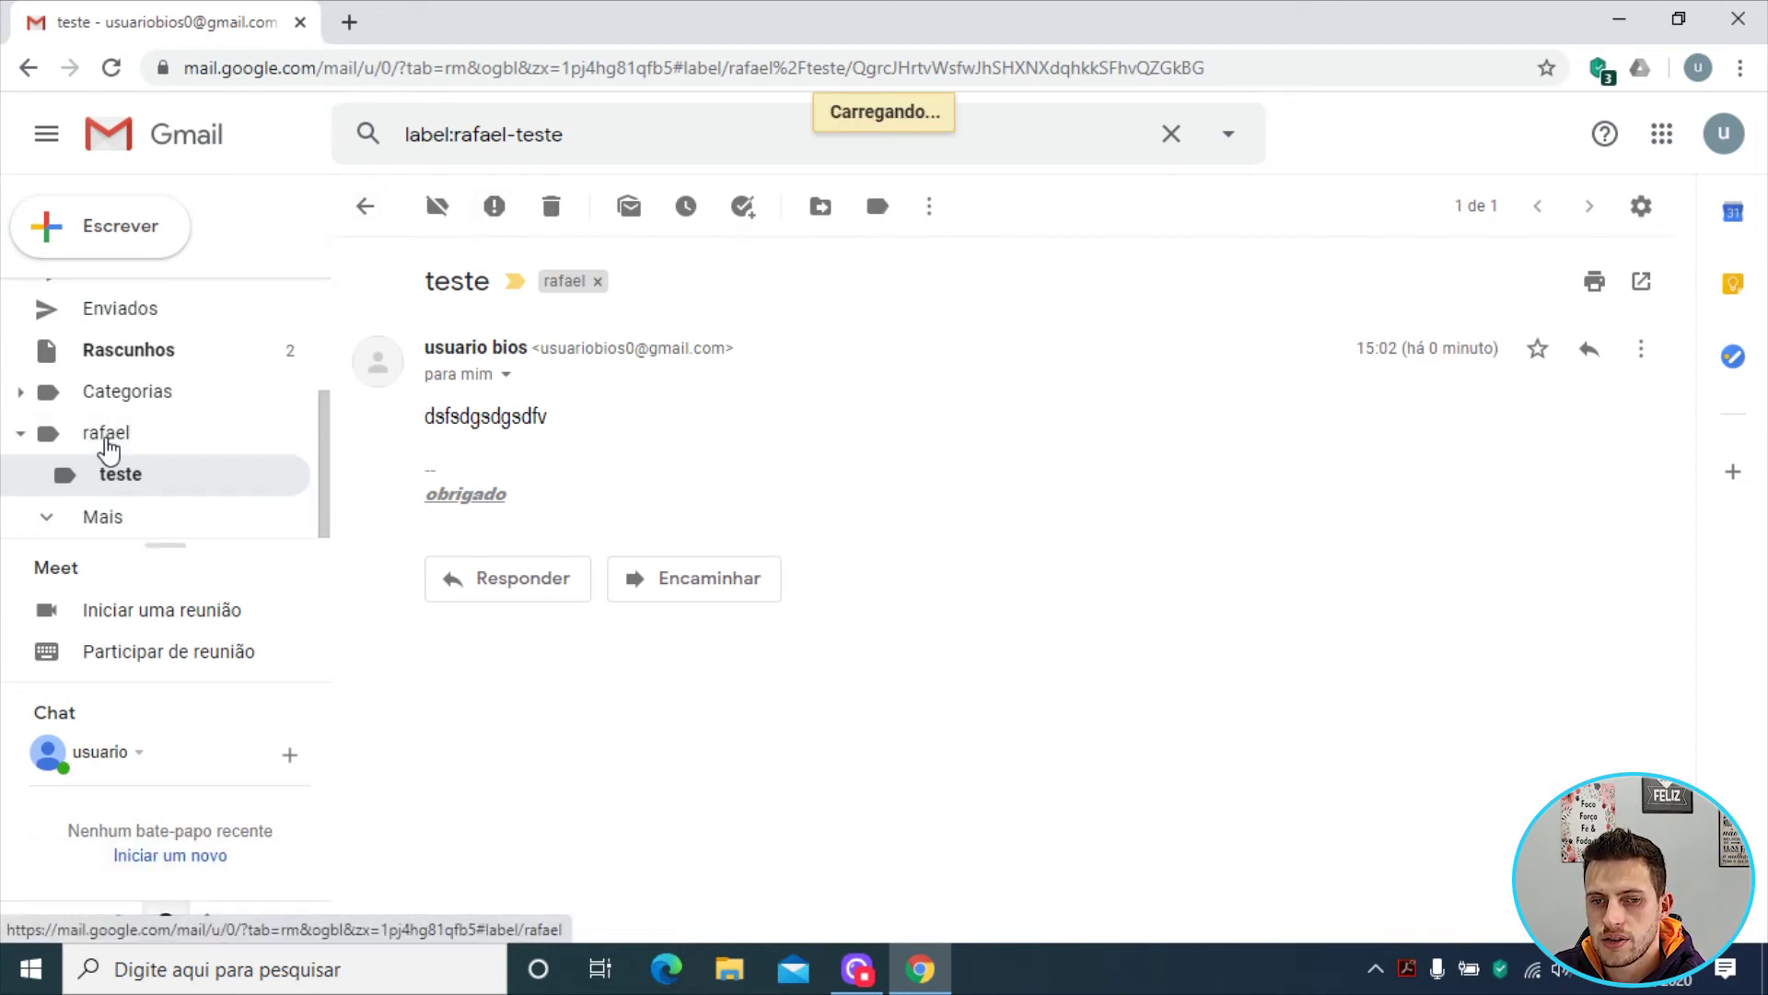
click(368, 209)
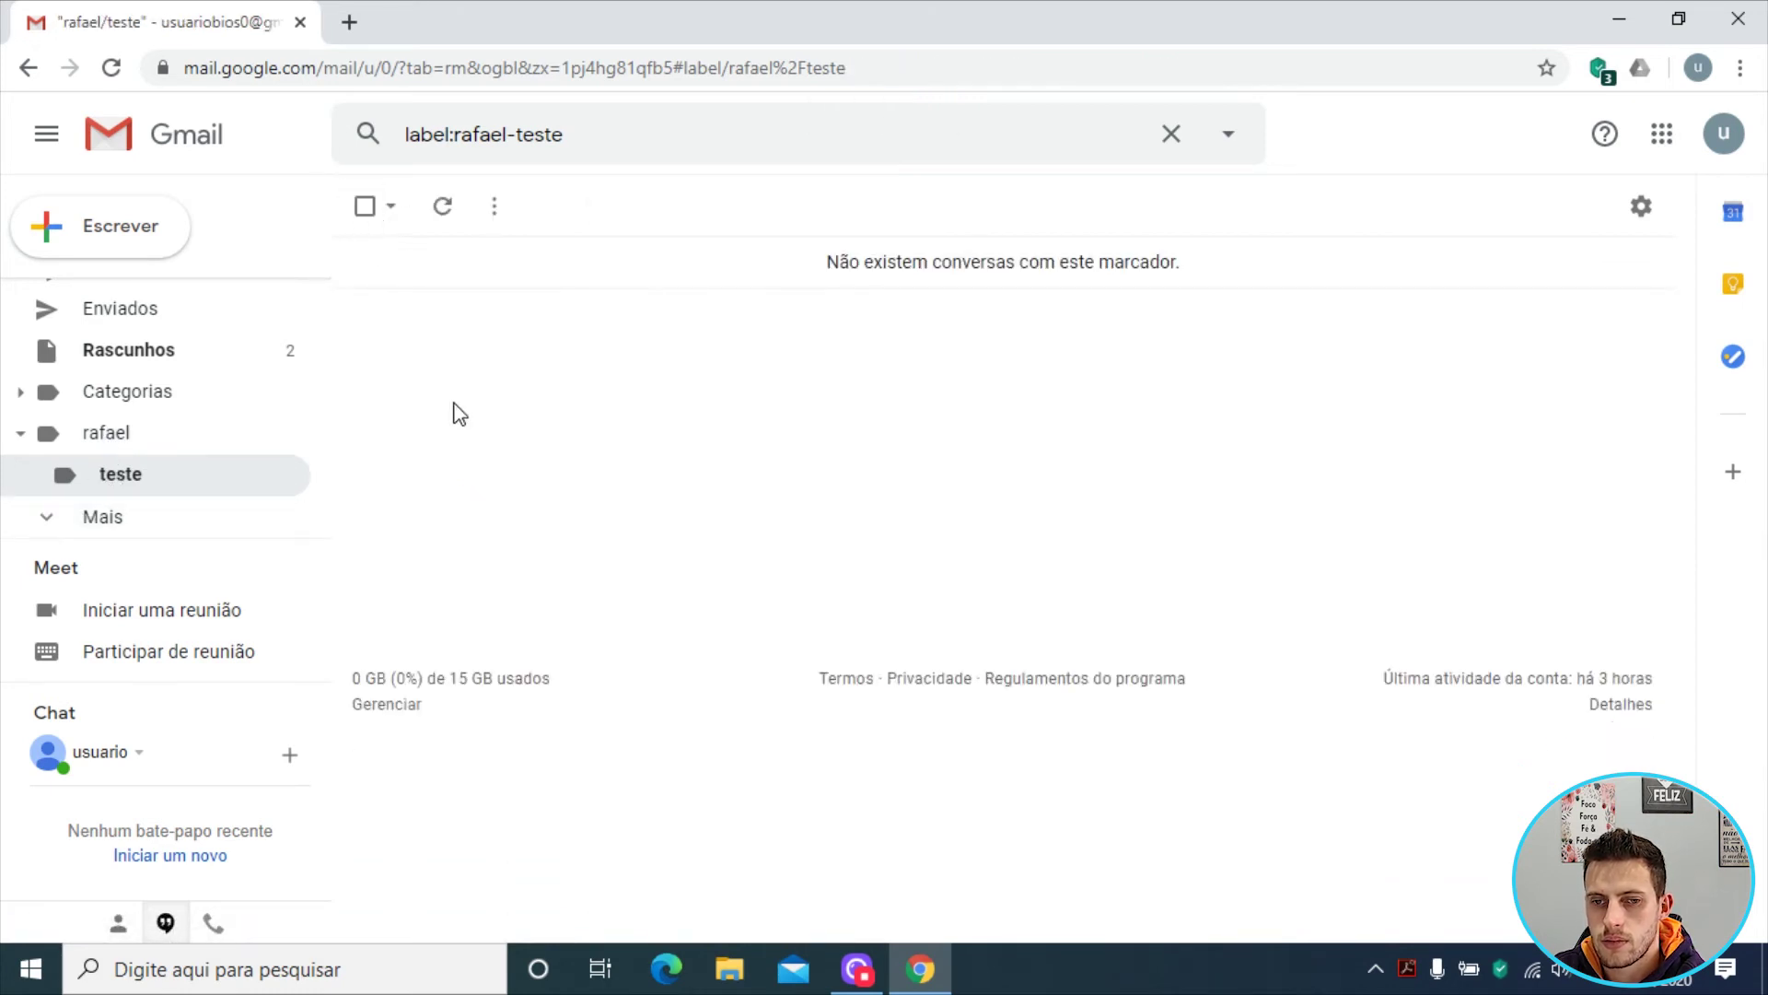
click(98, 452)
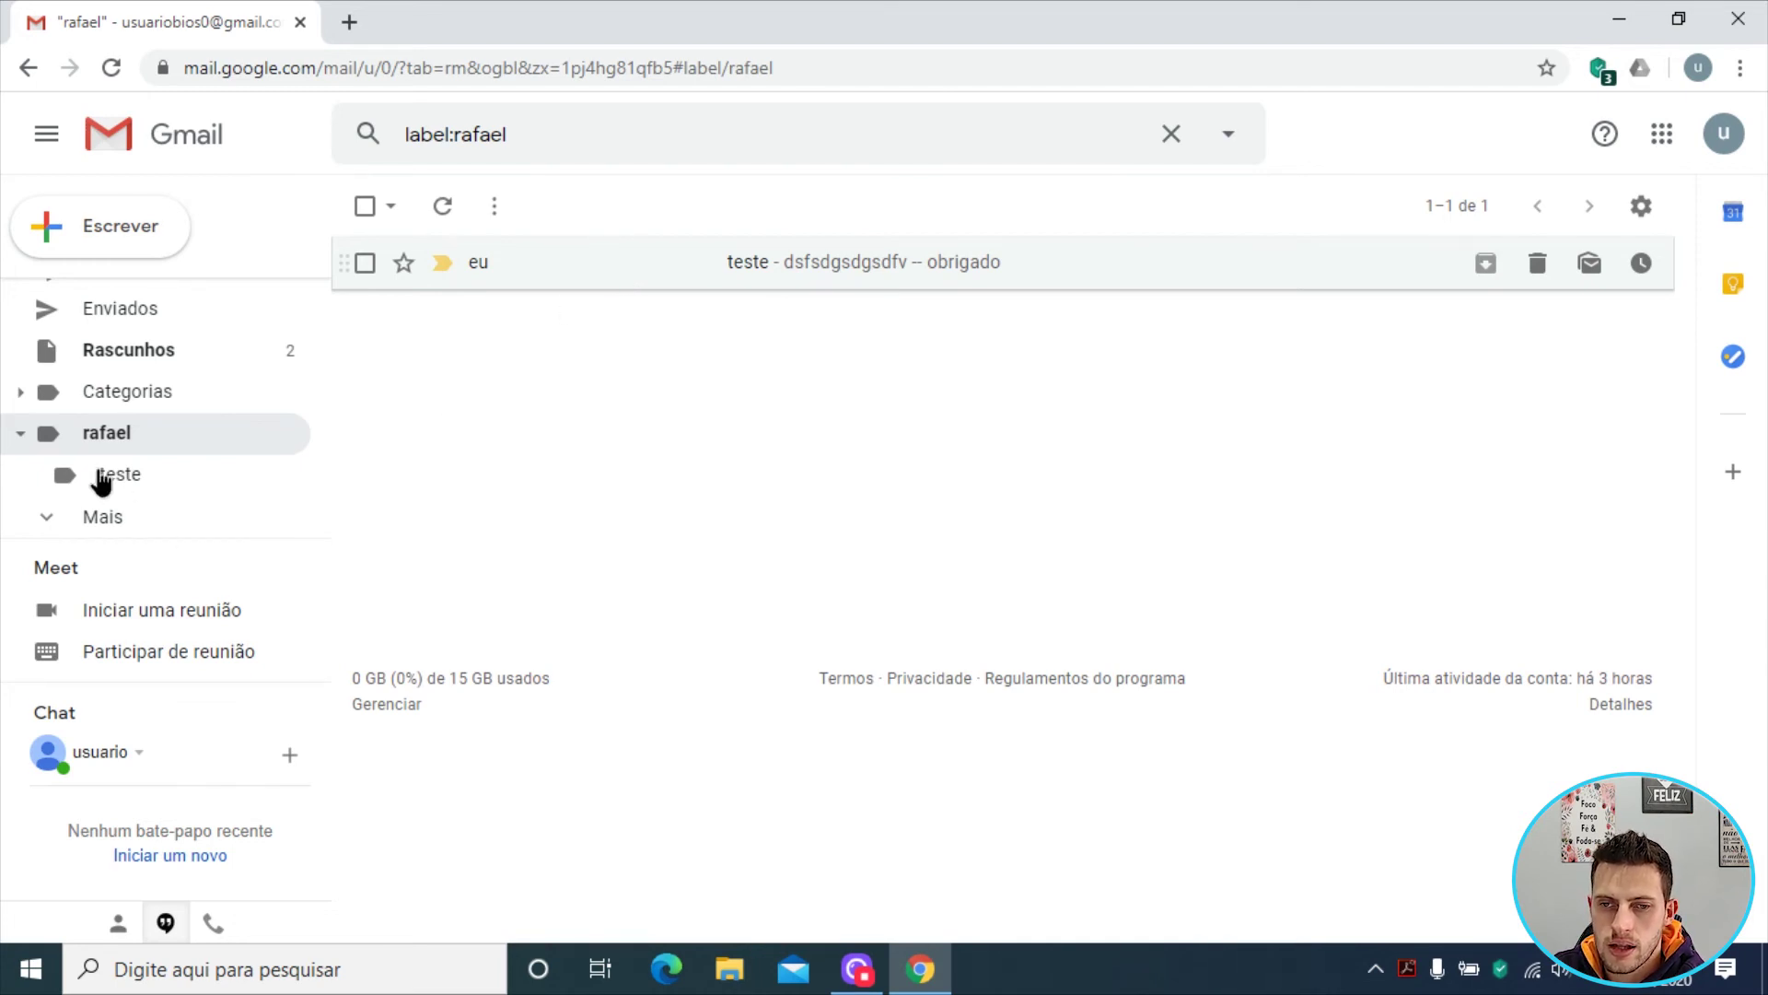
drag(106, 479, 125, 686)
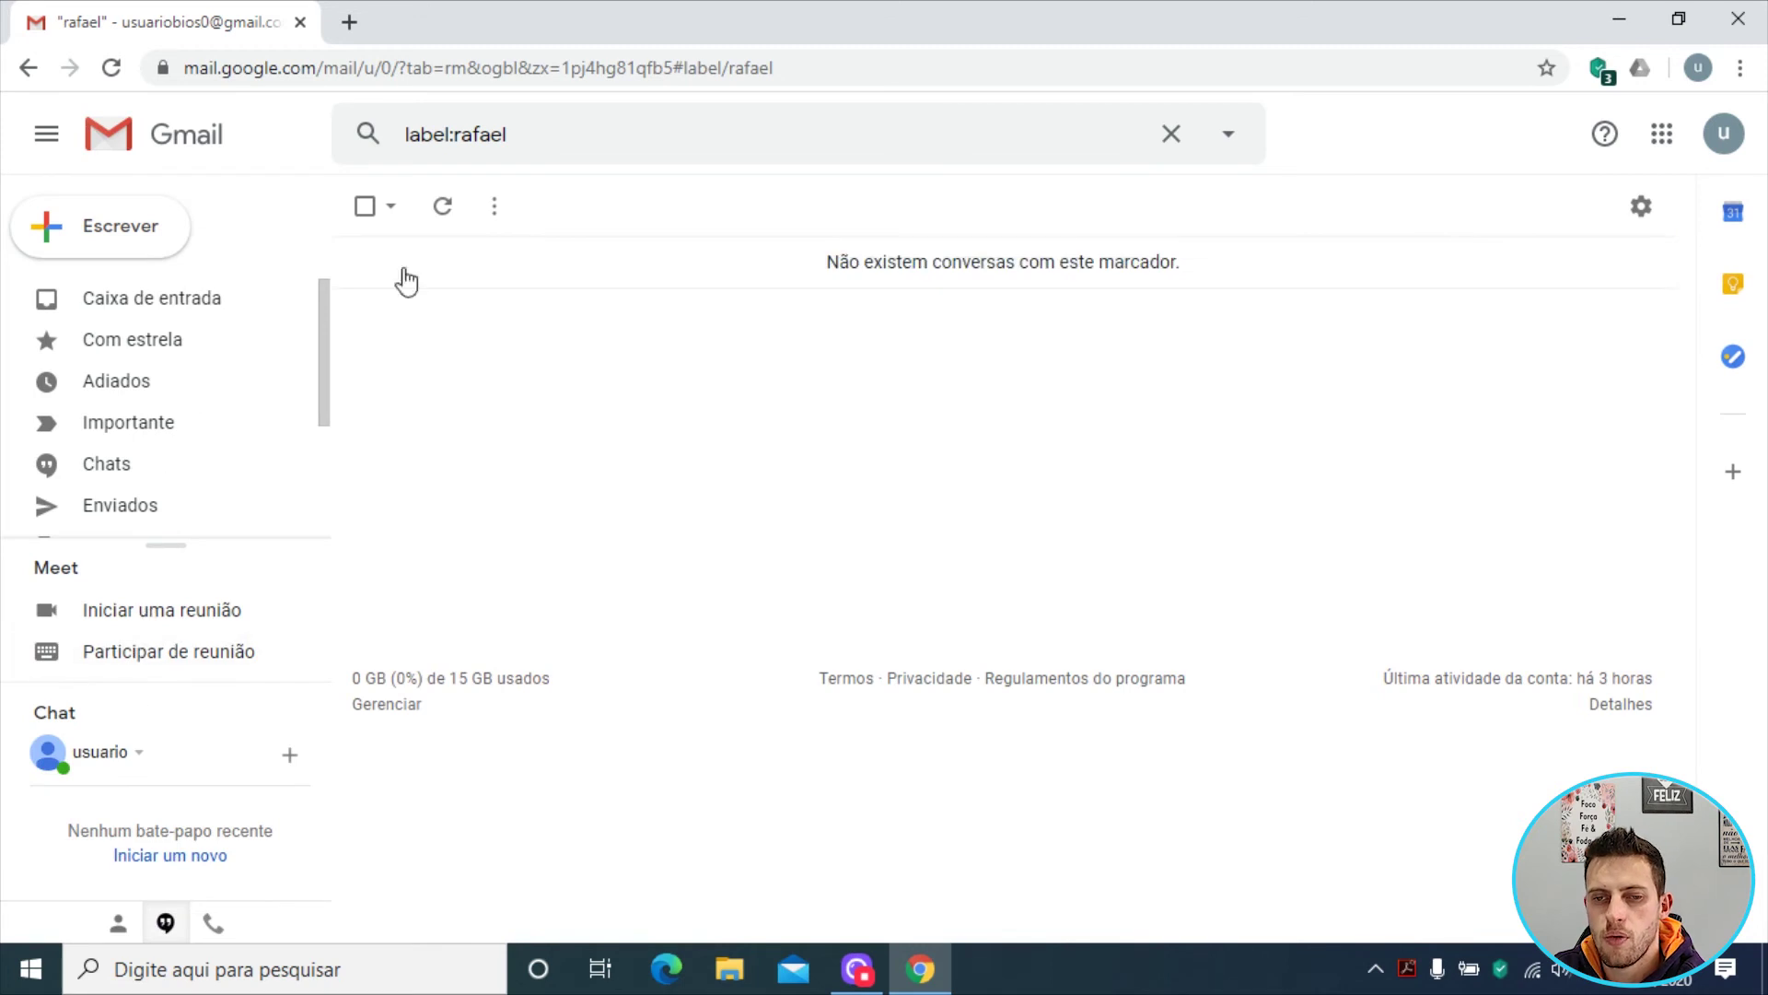
- Look through the general settings down to the vacation auto-reply (Resposta automática de férias), and return to the inbox
click(158, 307)
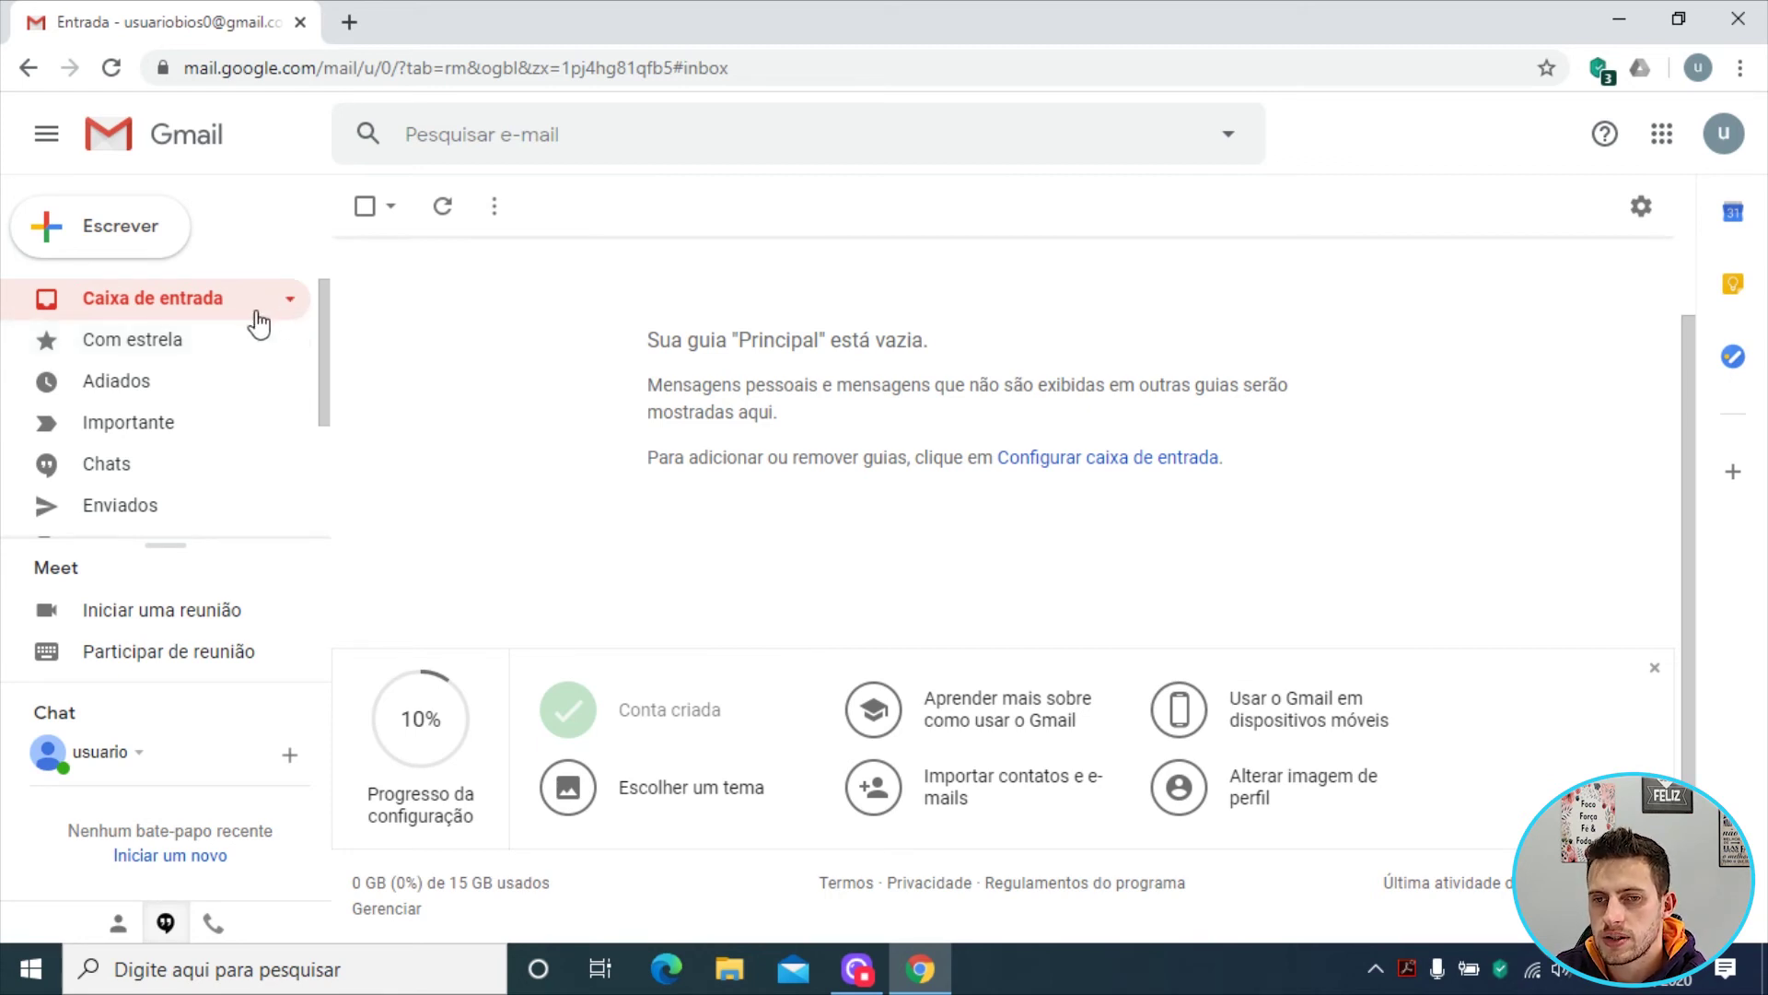
click(1644, 210)
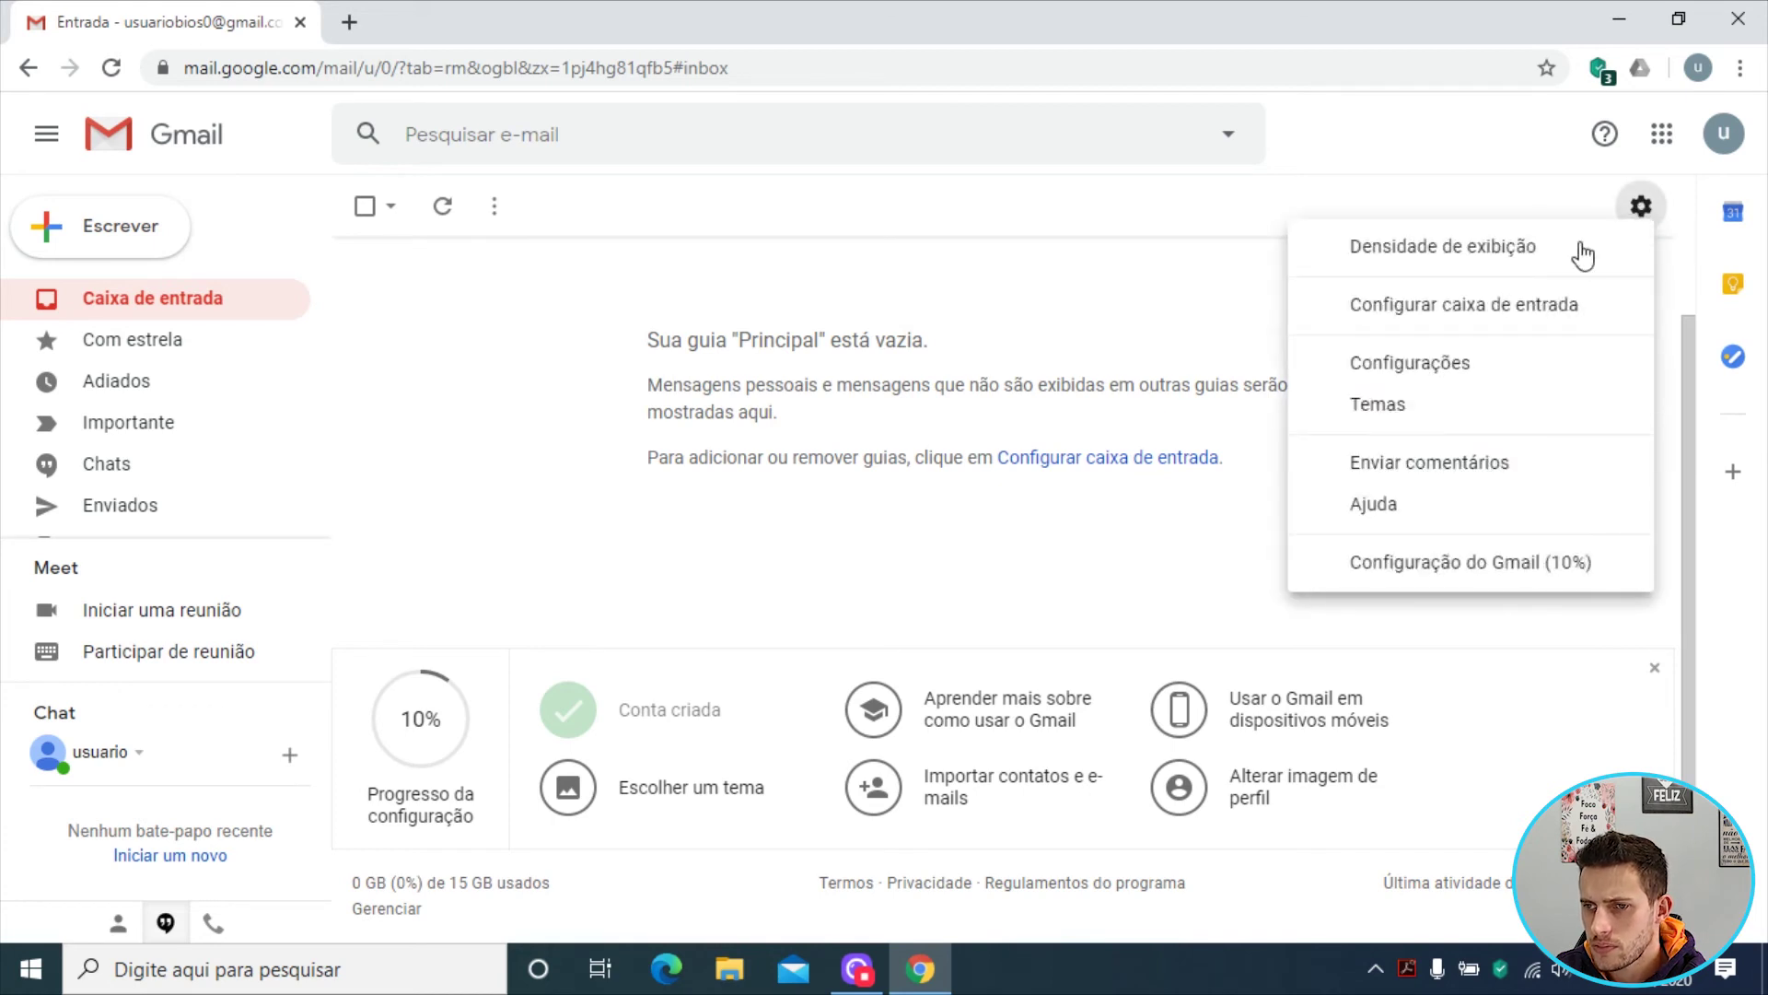
click(1427, 361)
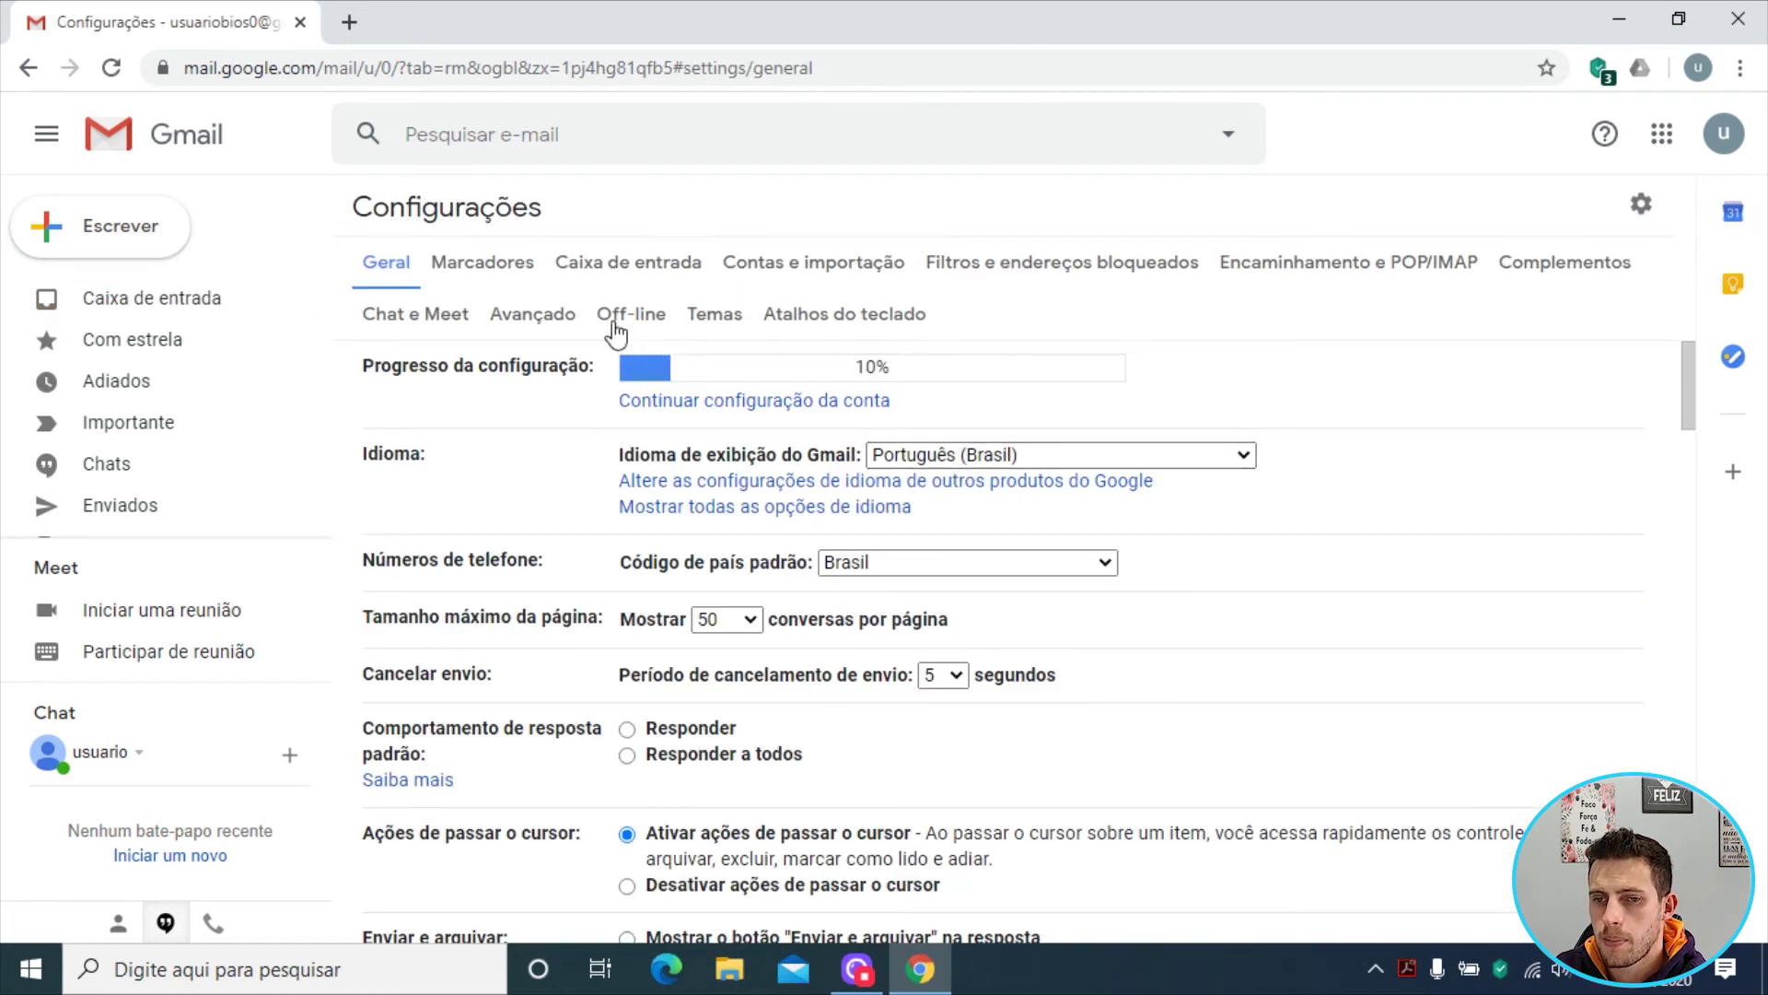
scroll(689, 403, down, 10)
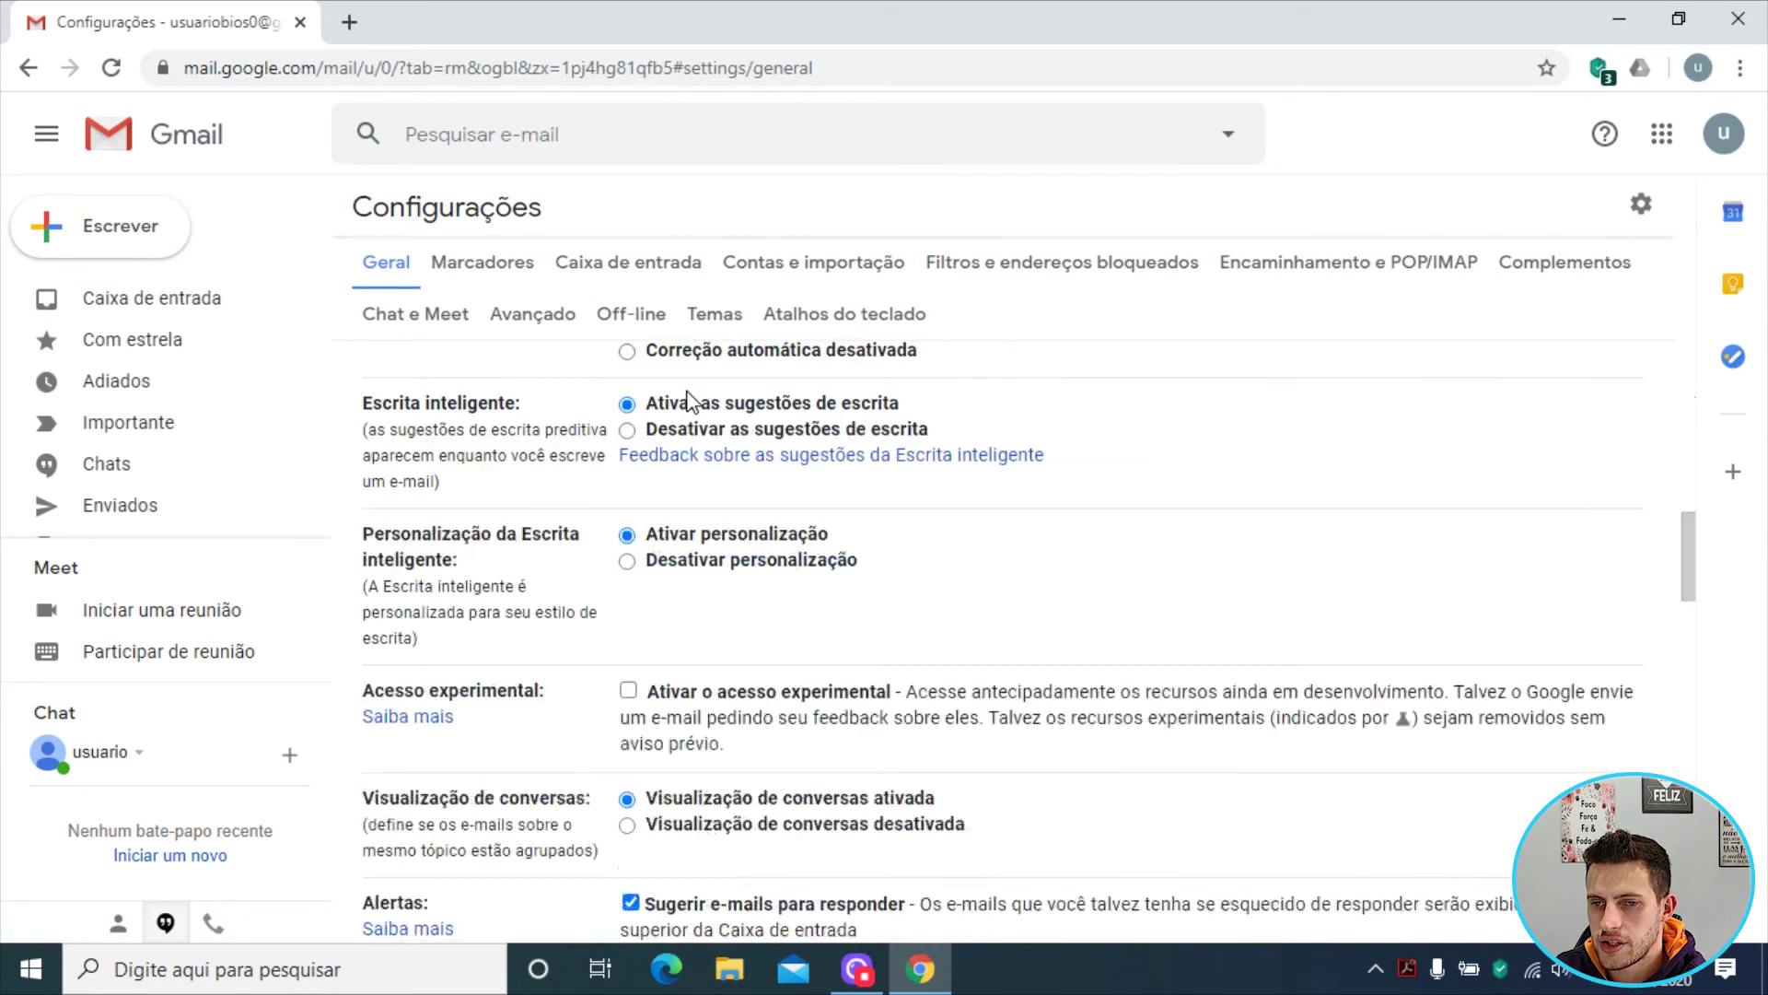
scroll(727, 562, down, 15)
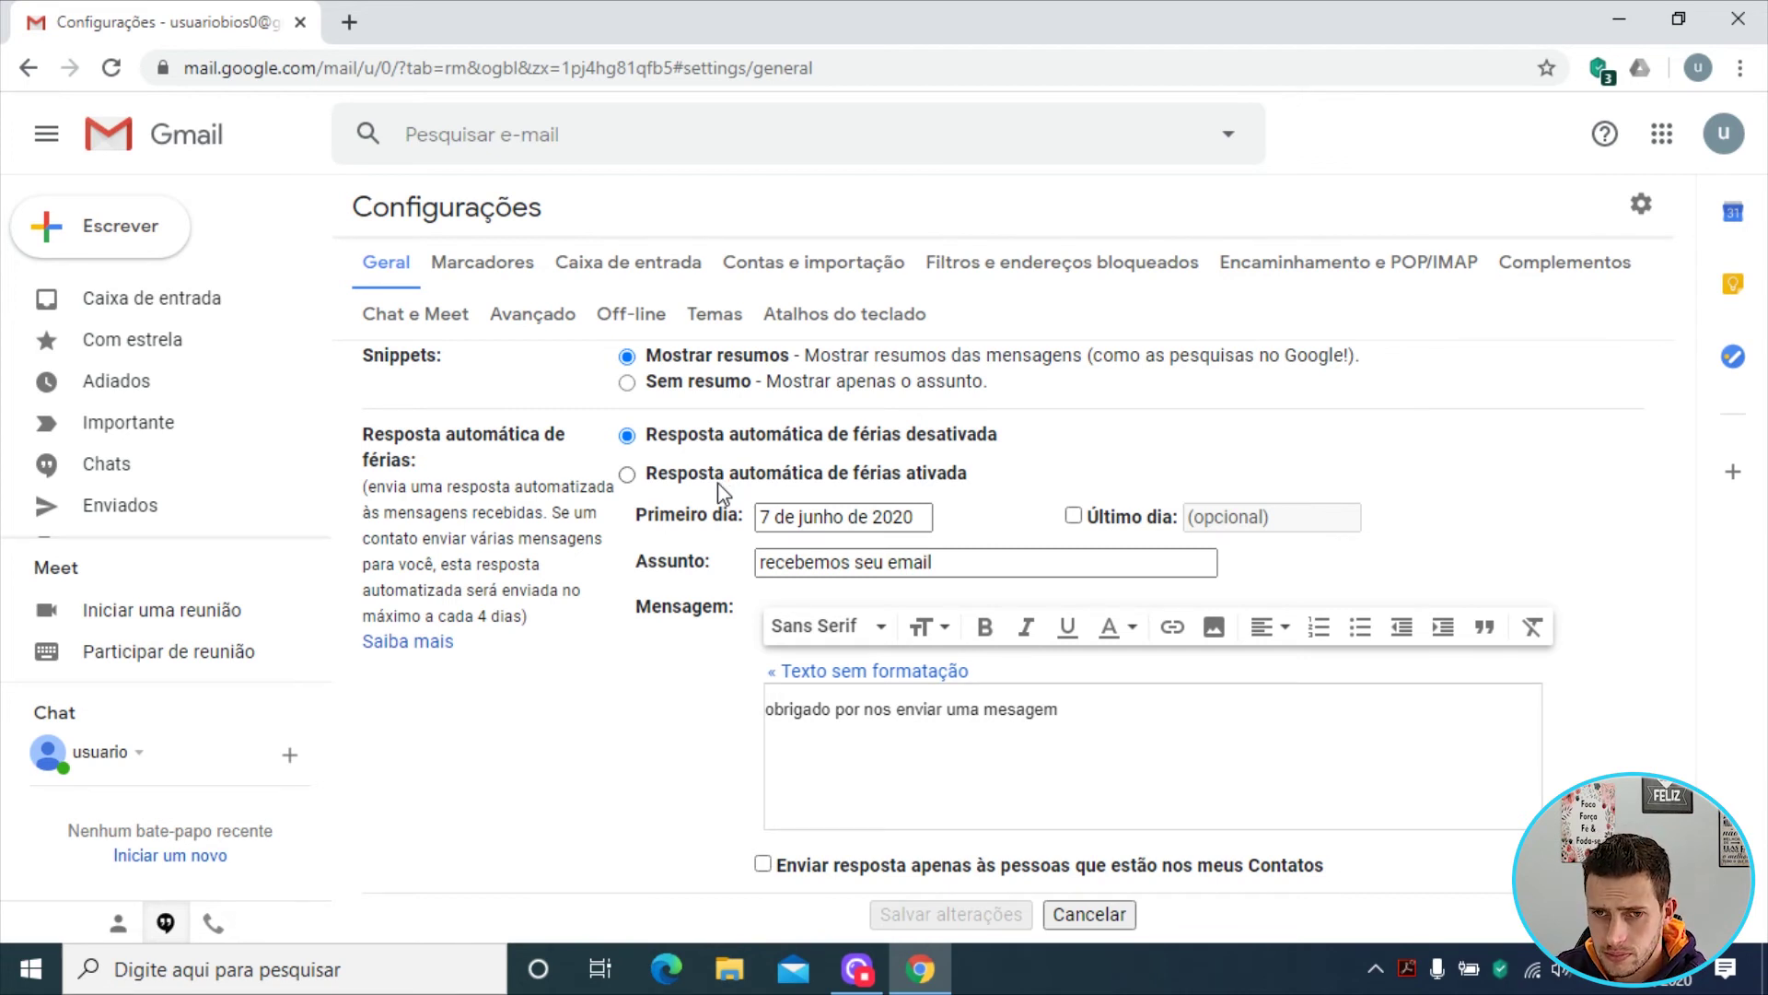
scroll(677, 373, up, 4)
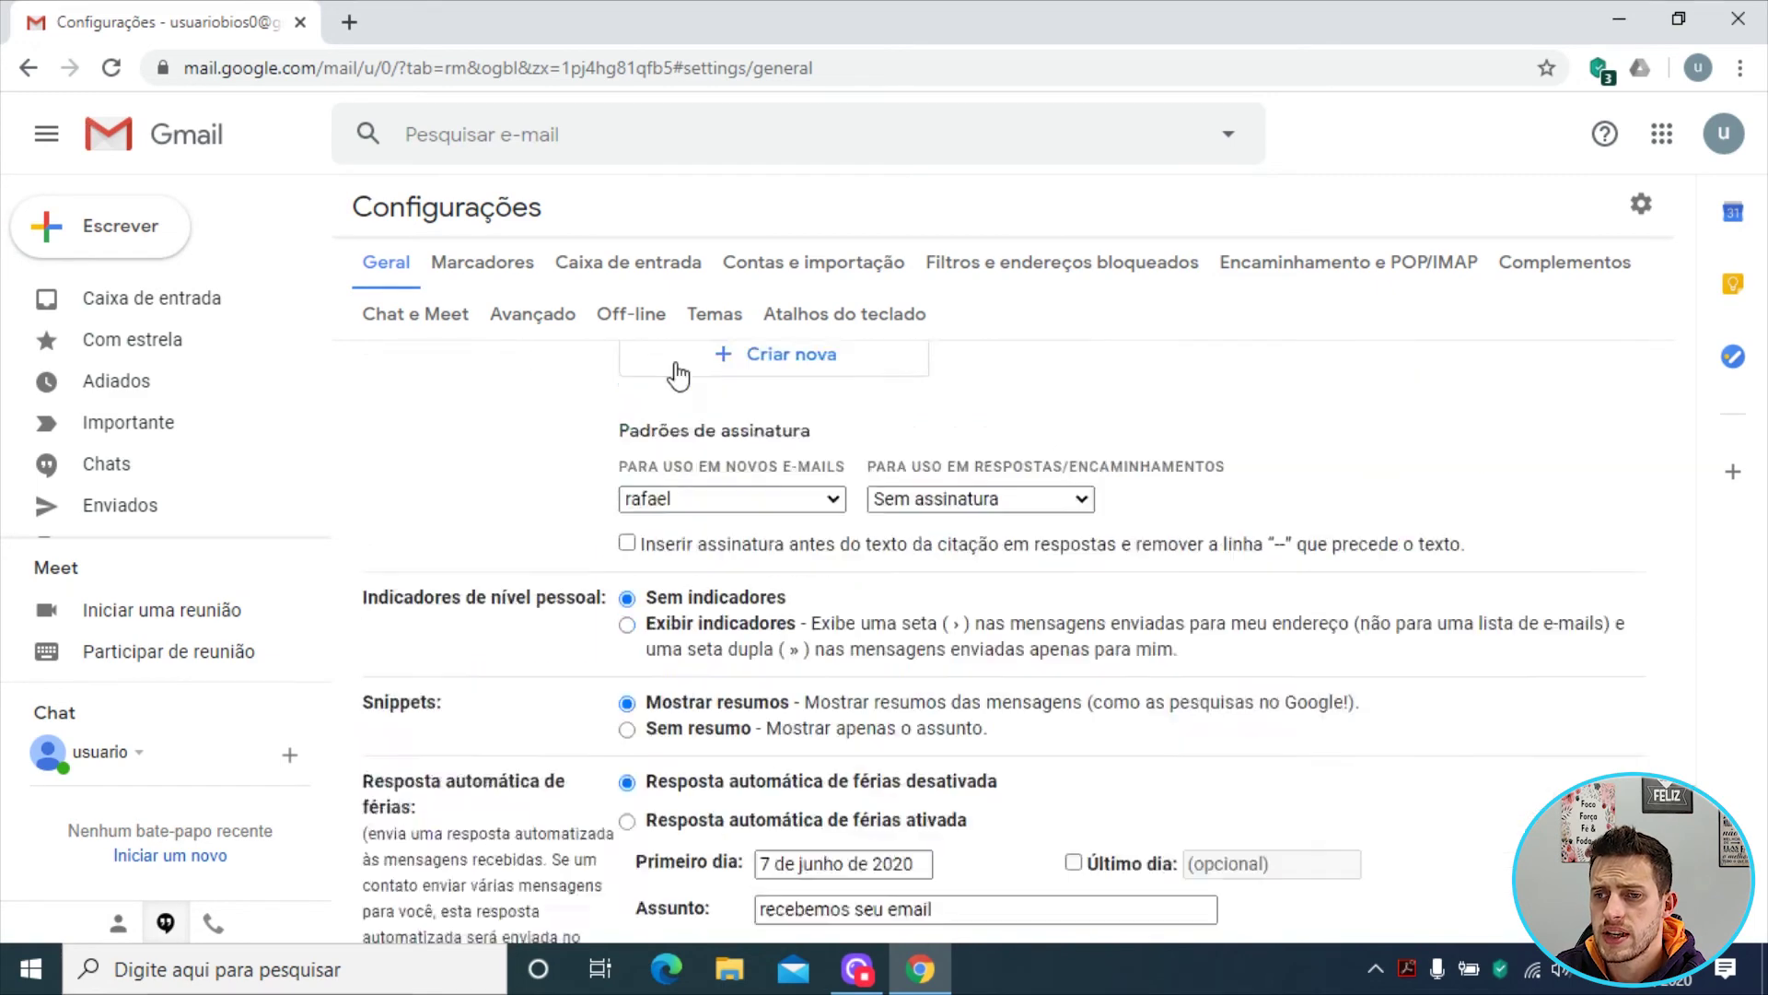
scroll(700, 377, up, 8)
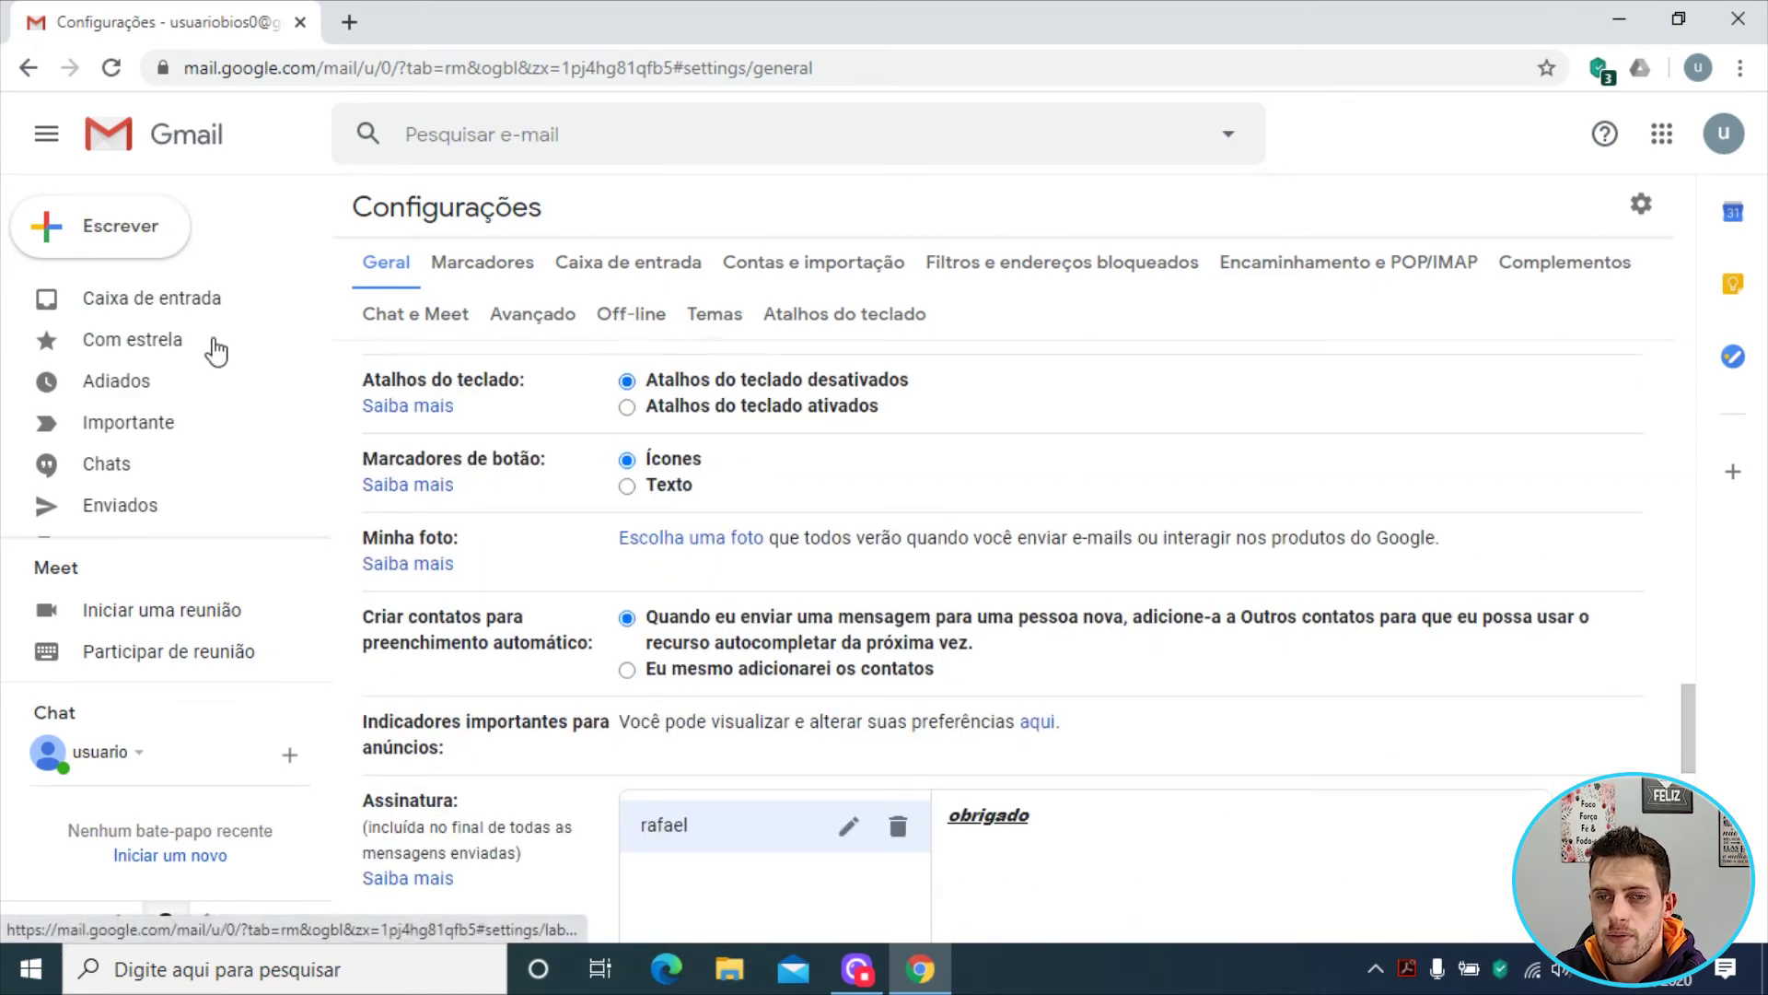
click(177, 306)
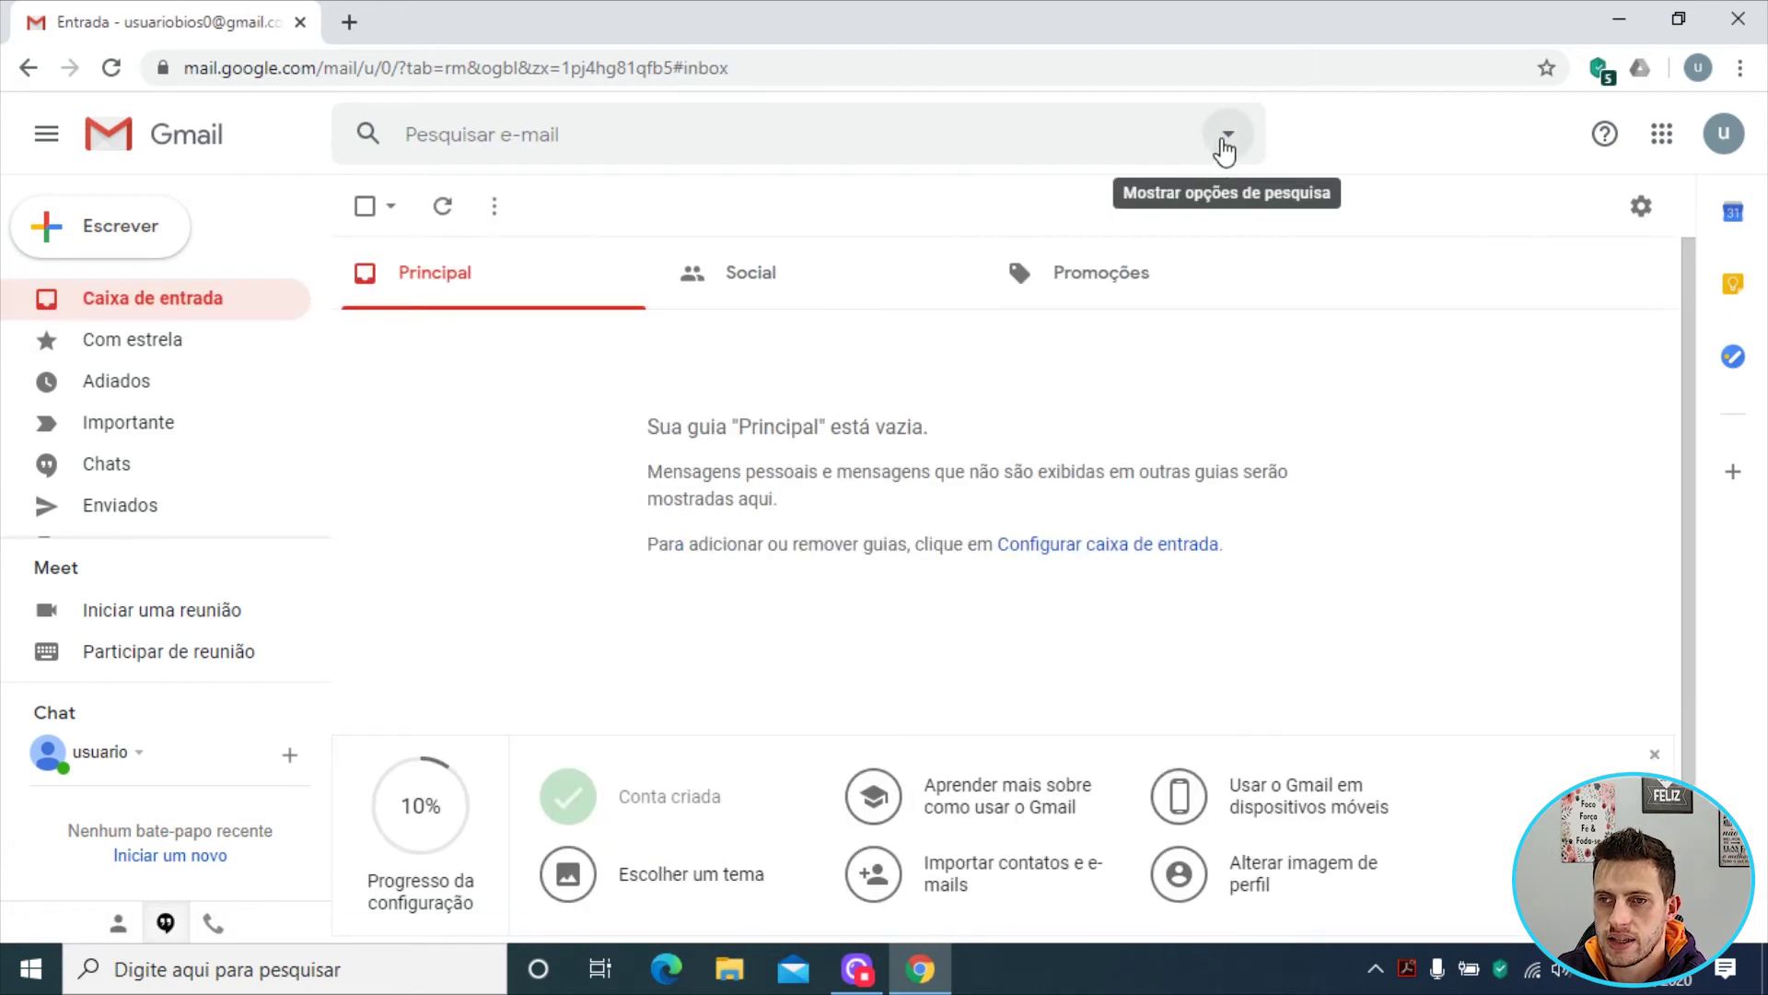
- Fill in the account's own e-mail address as both sender (De) and recipient (Para) in the advanced search options
click(1225, 140)
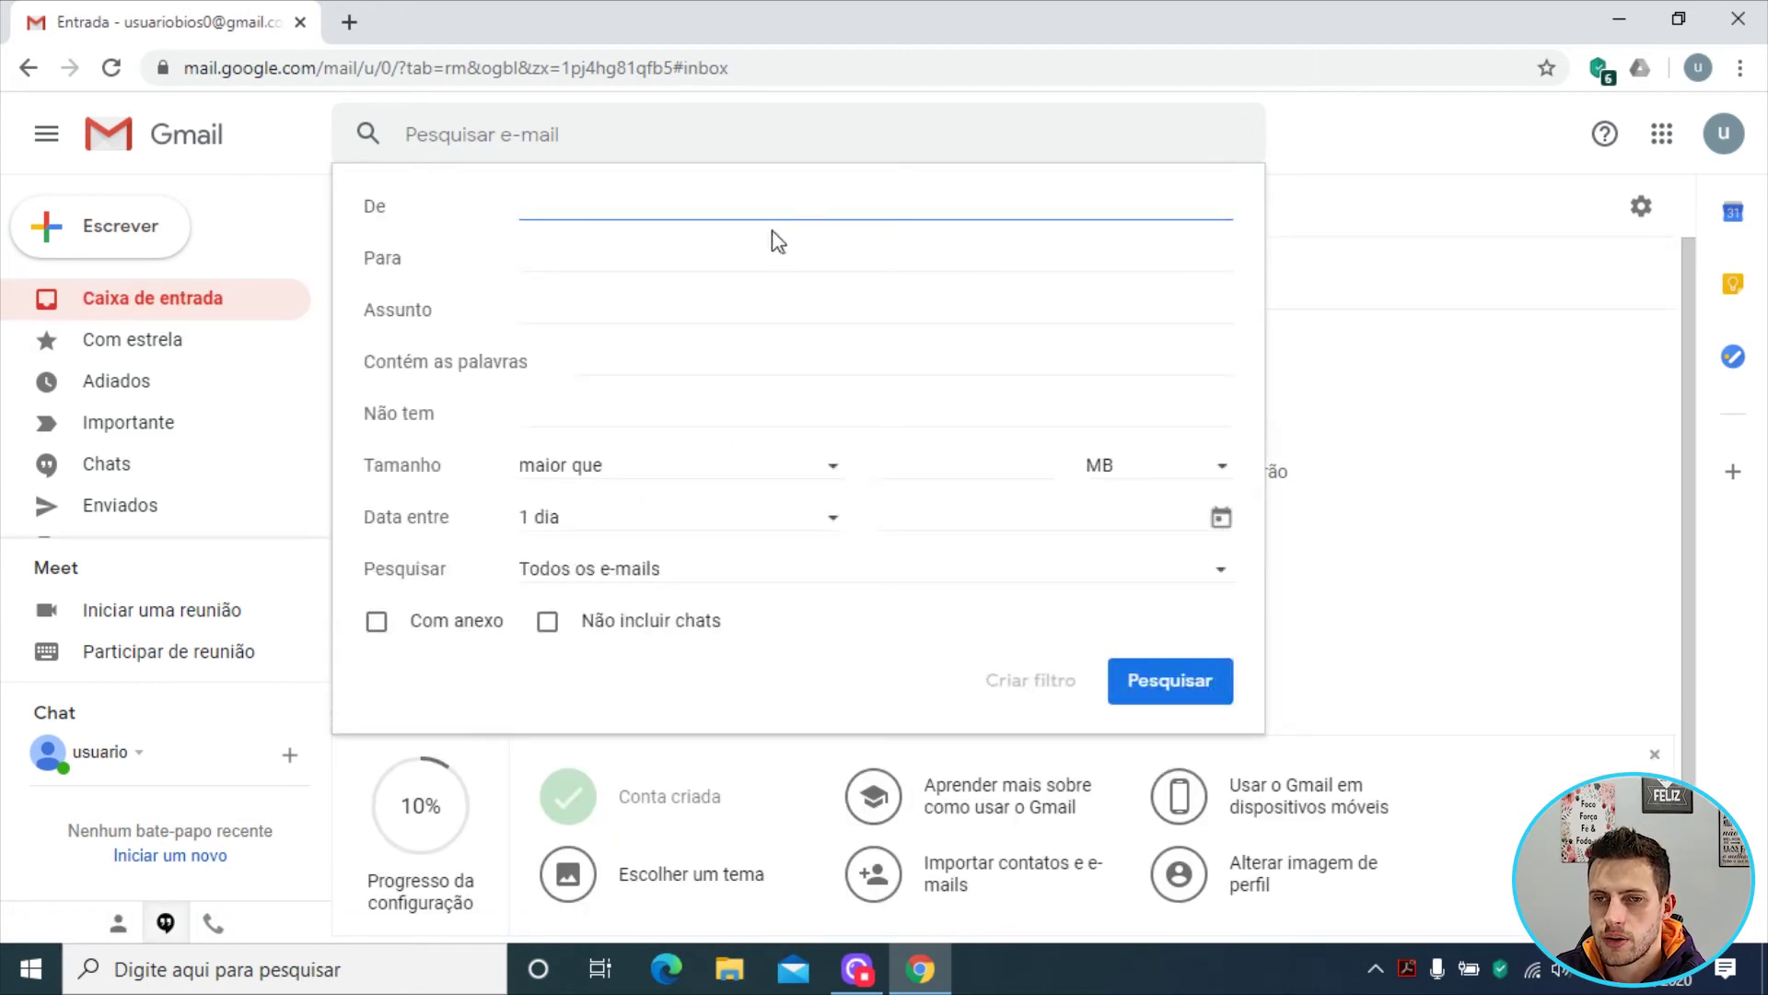
click(706, 204)
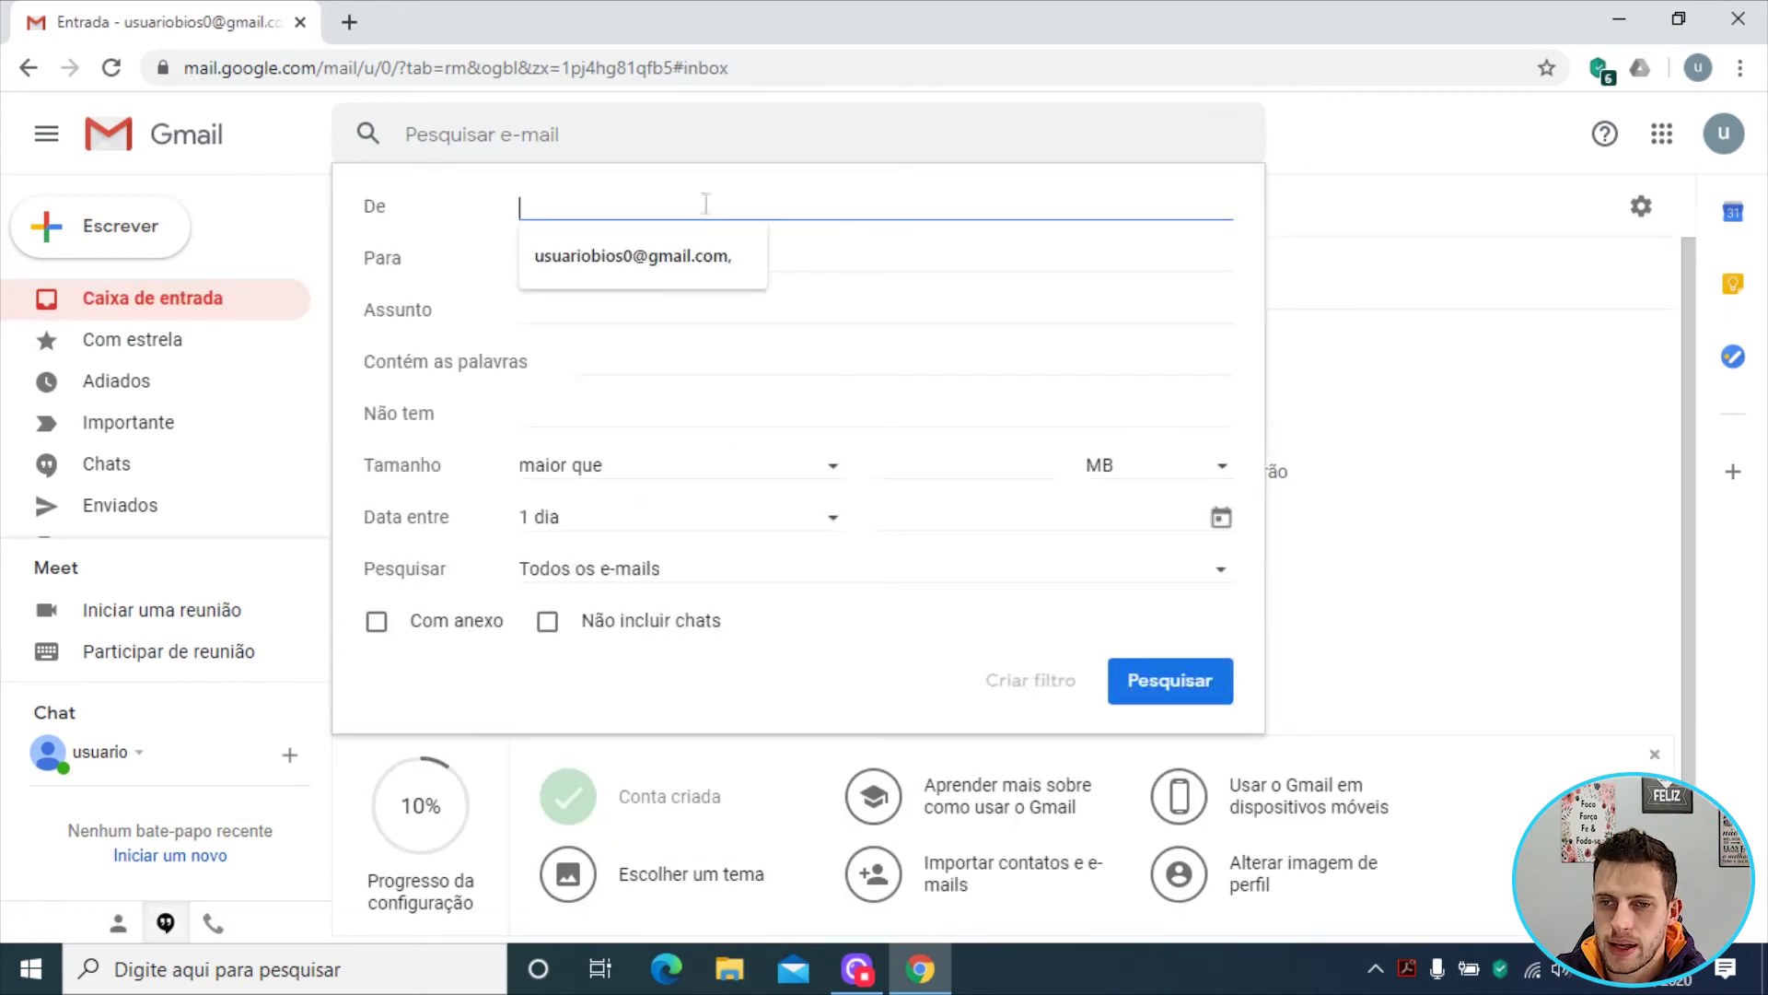
click(672, 254)
click(656, 257)
click(634, 311)
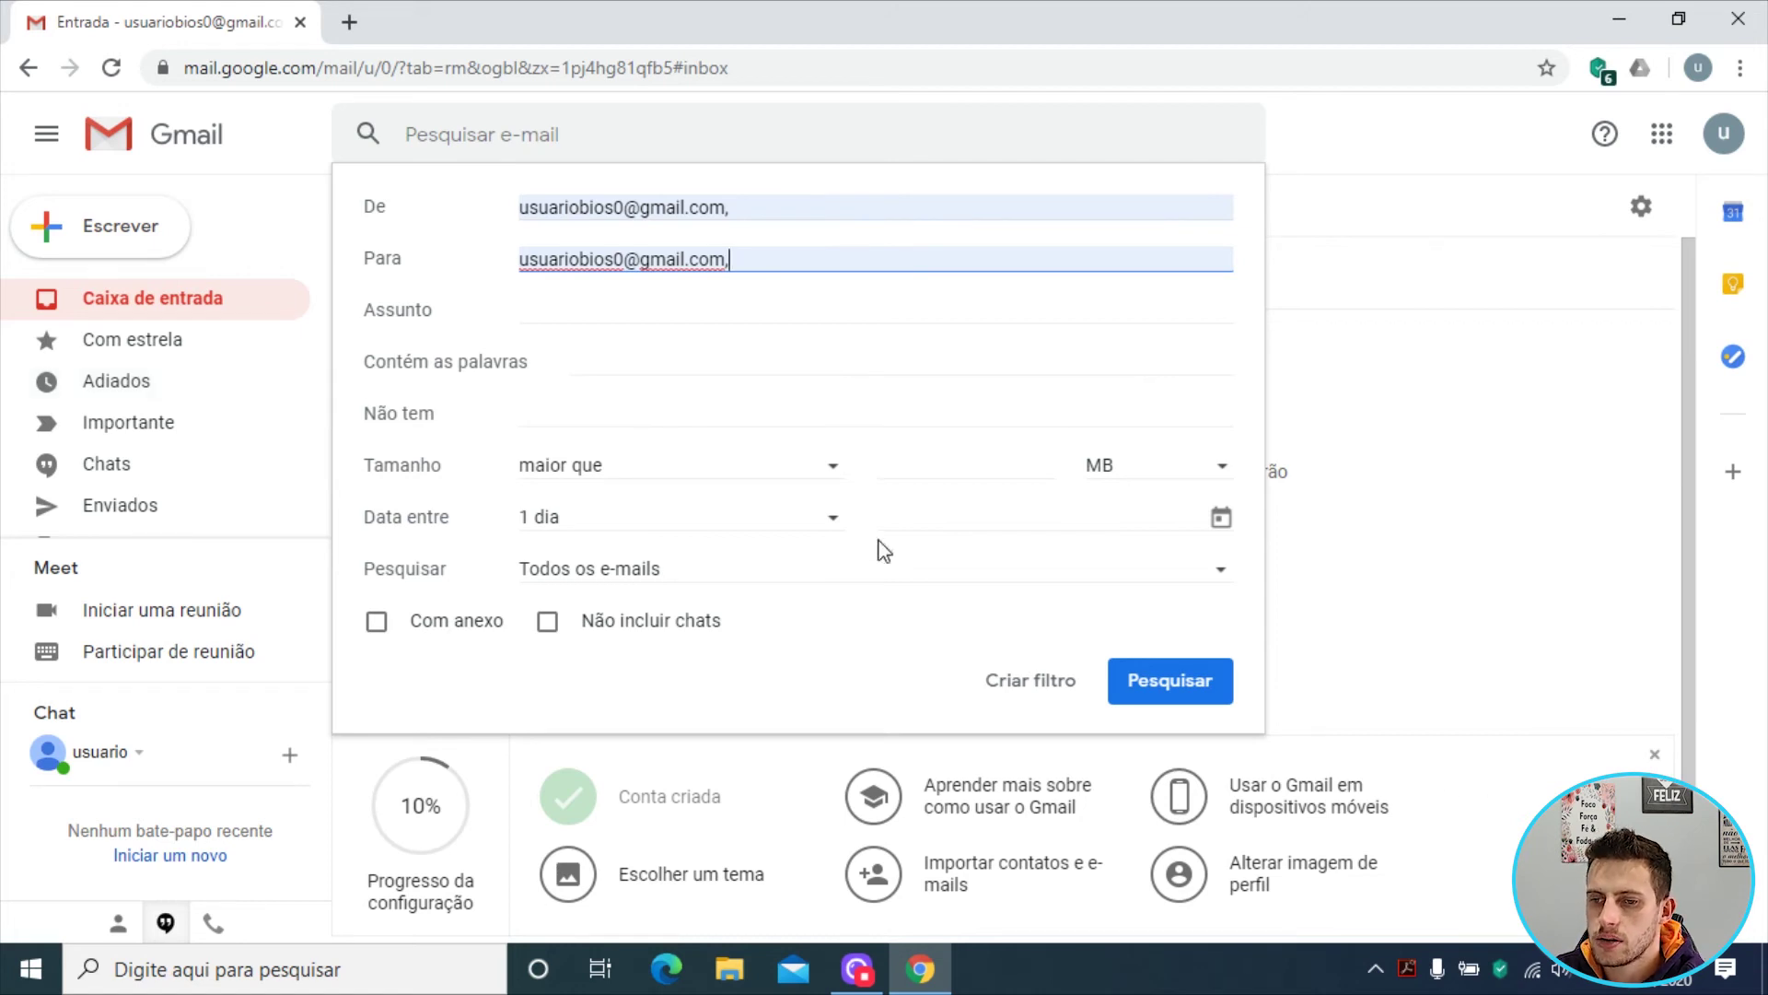
- Start a mail filter from these search criteria that archives matching messages and applies the nested "teste" label
click(1059, 680)
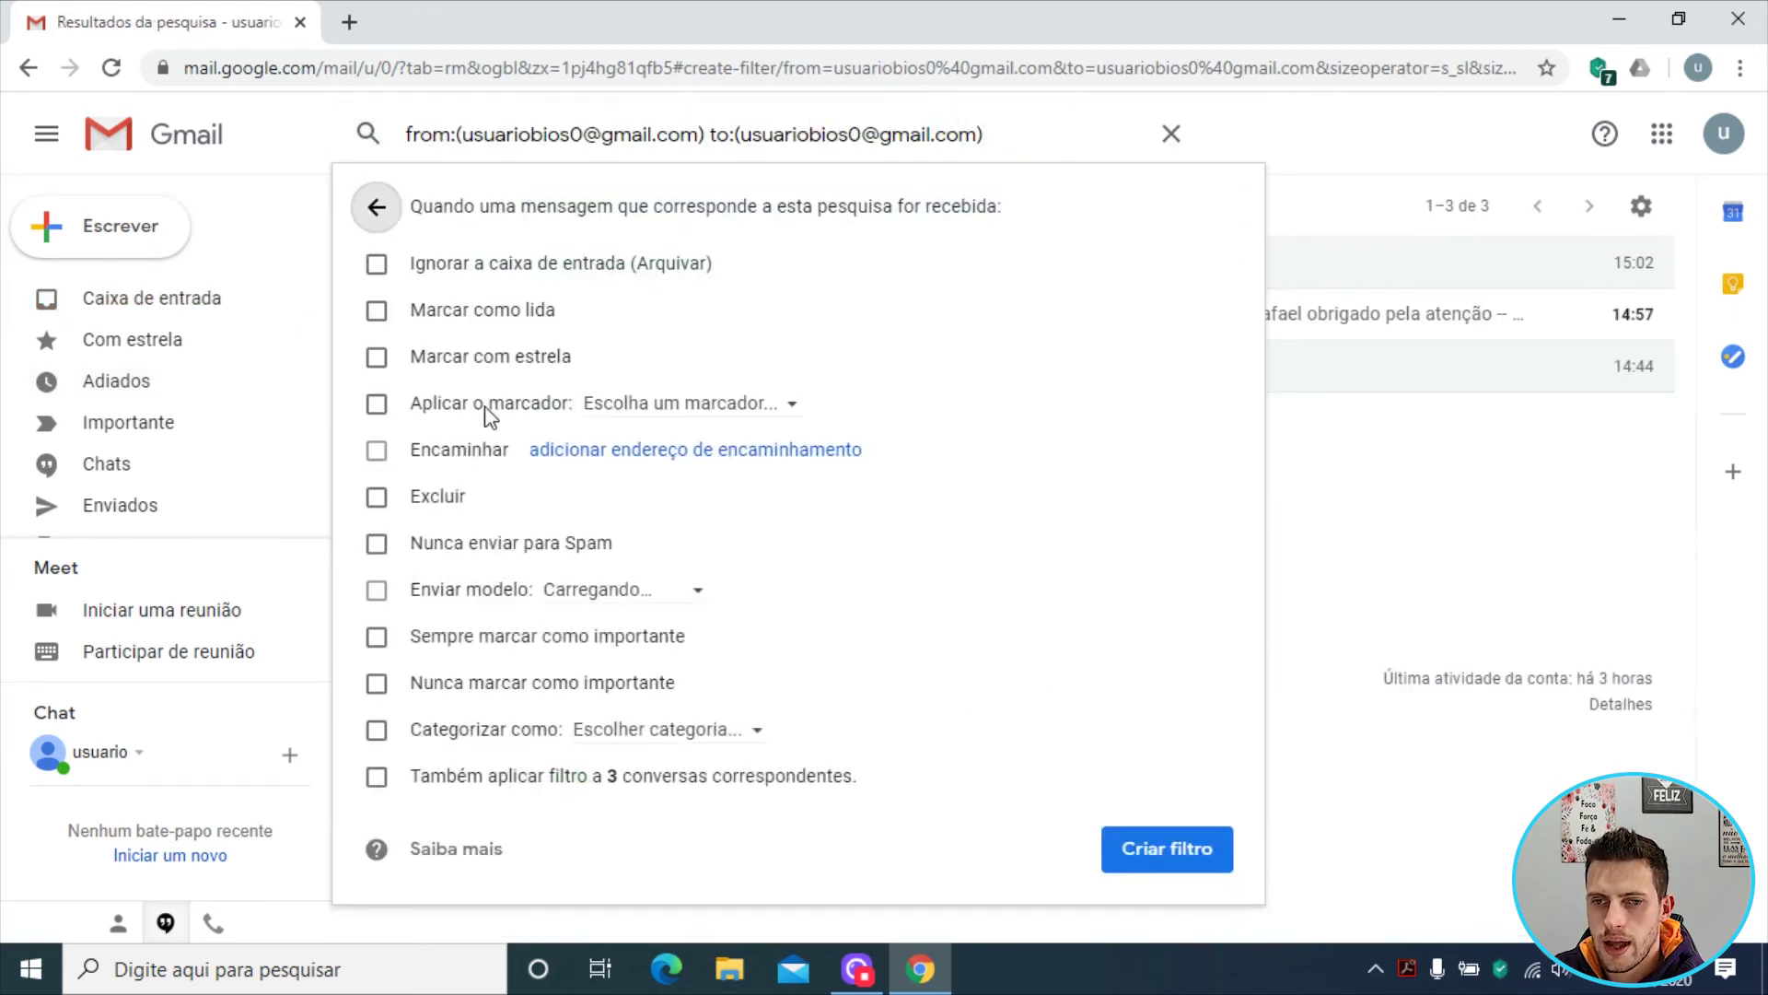
click(375, 264)
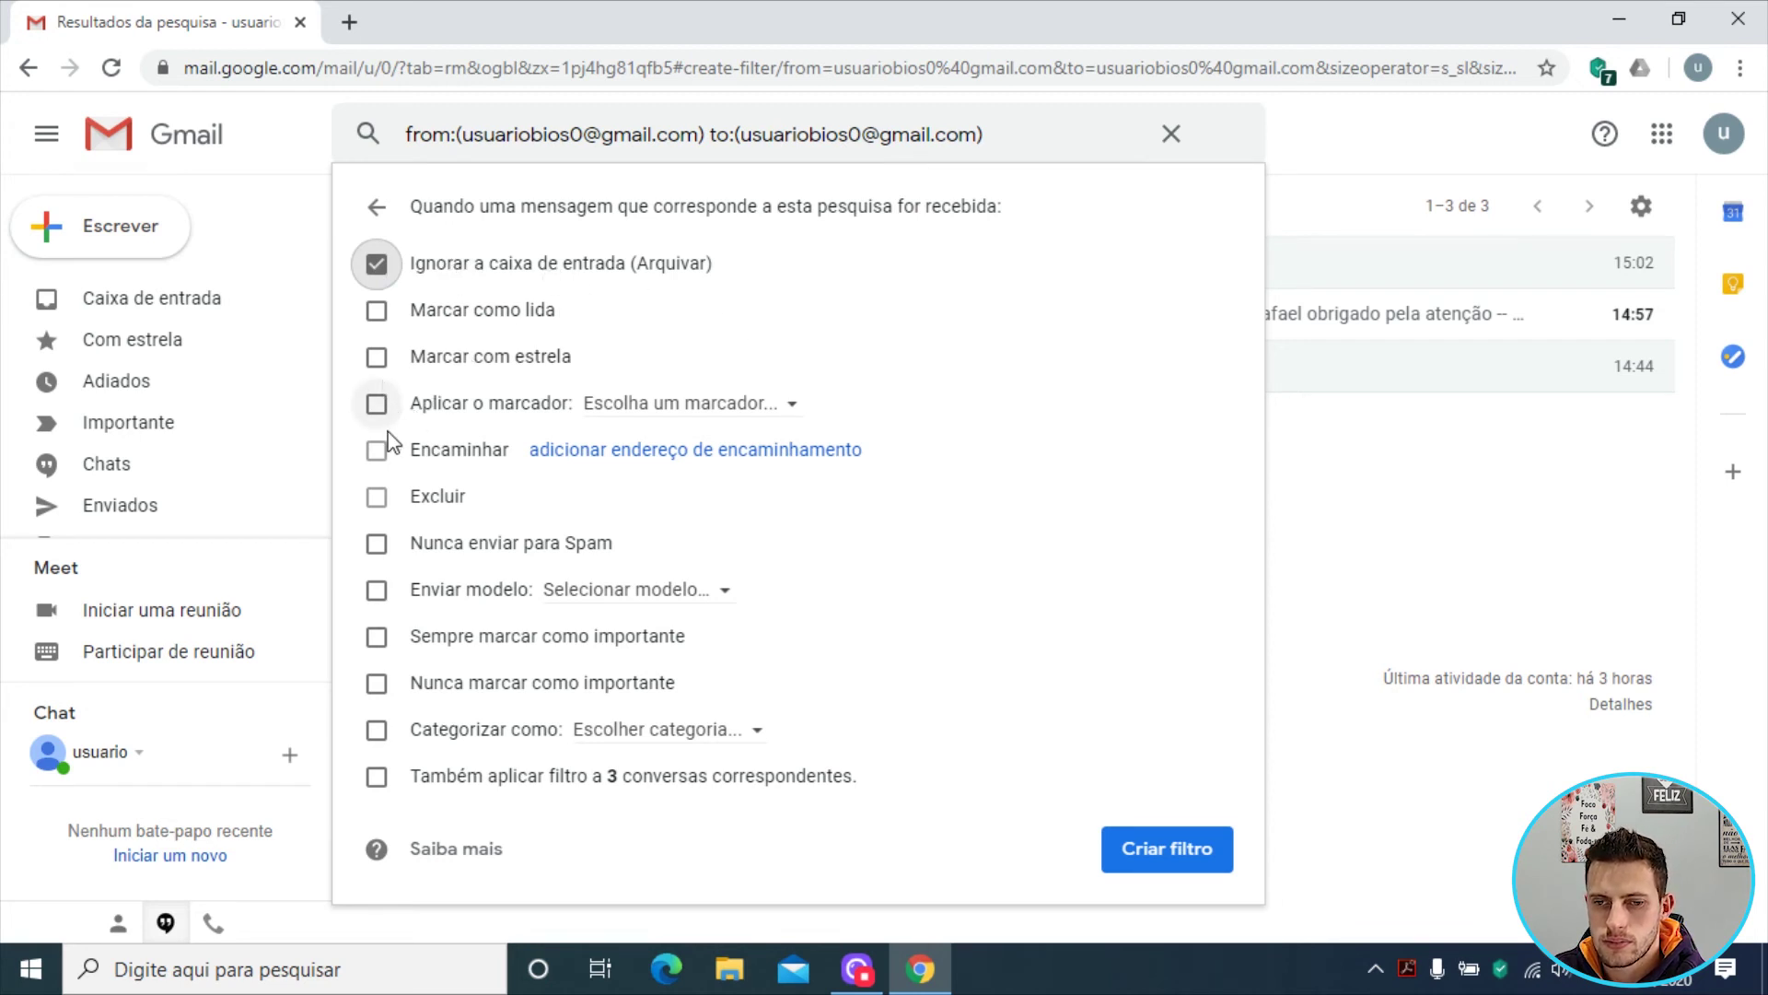
click(377, 404)
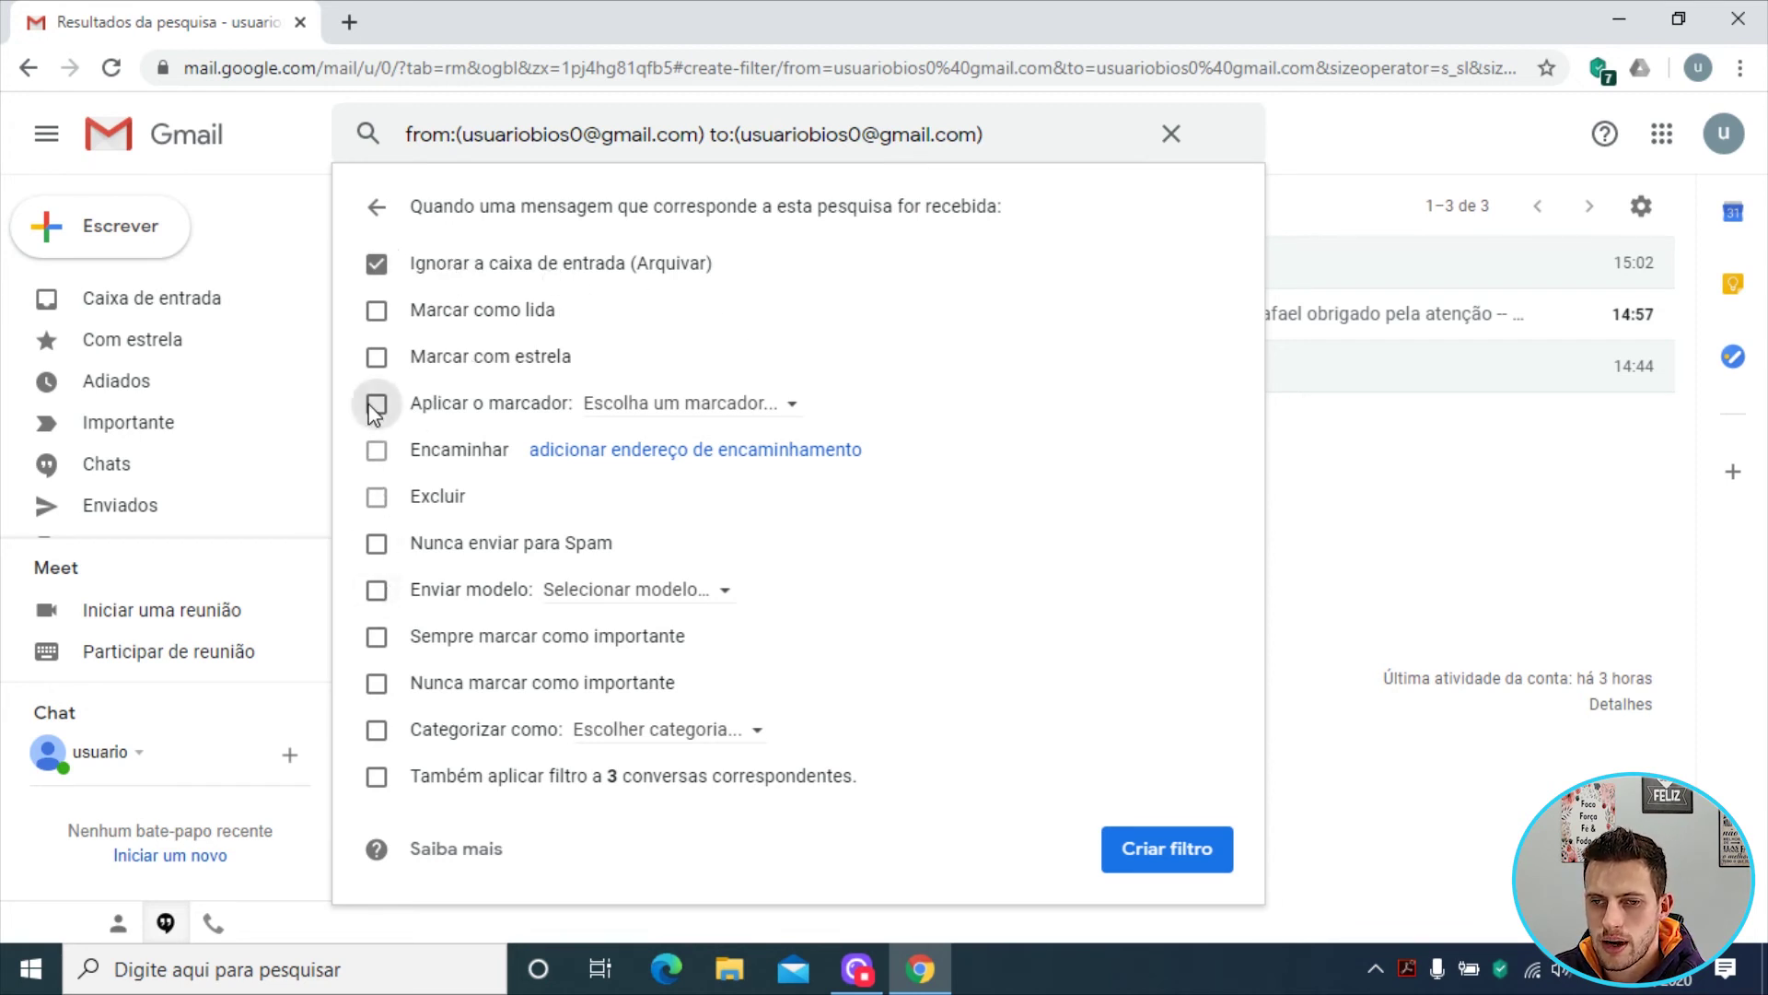
click(734, 403)
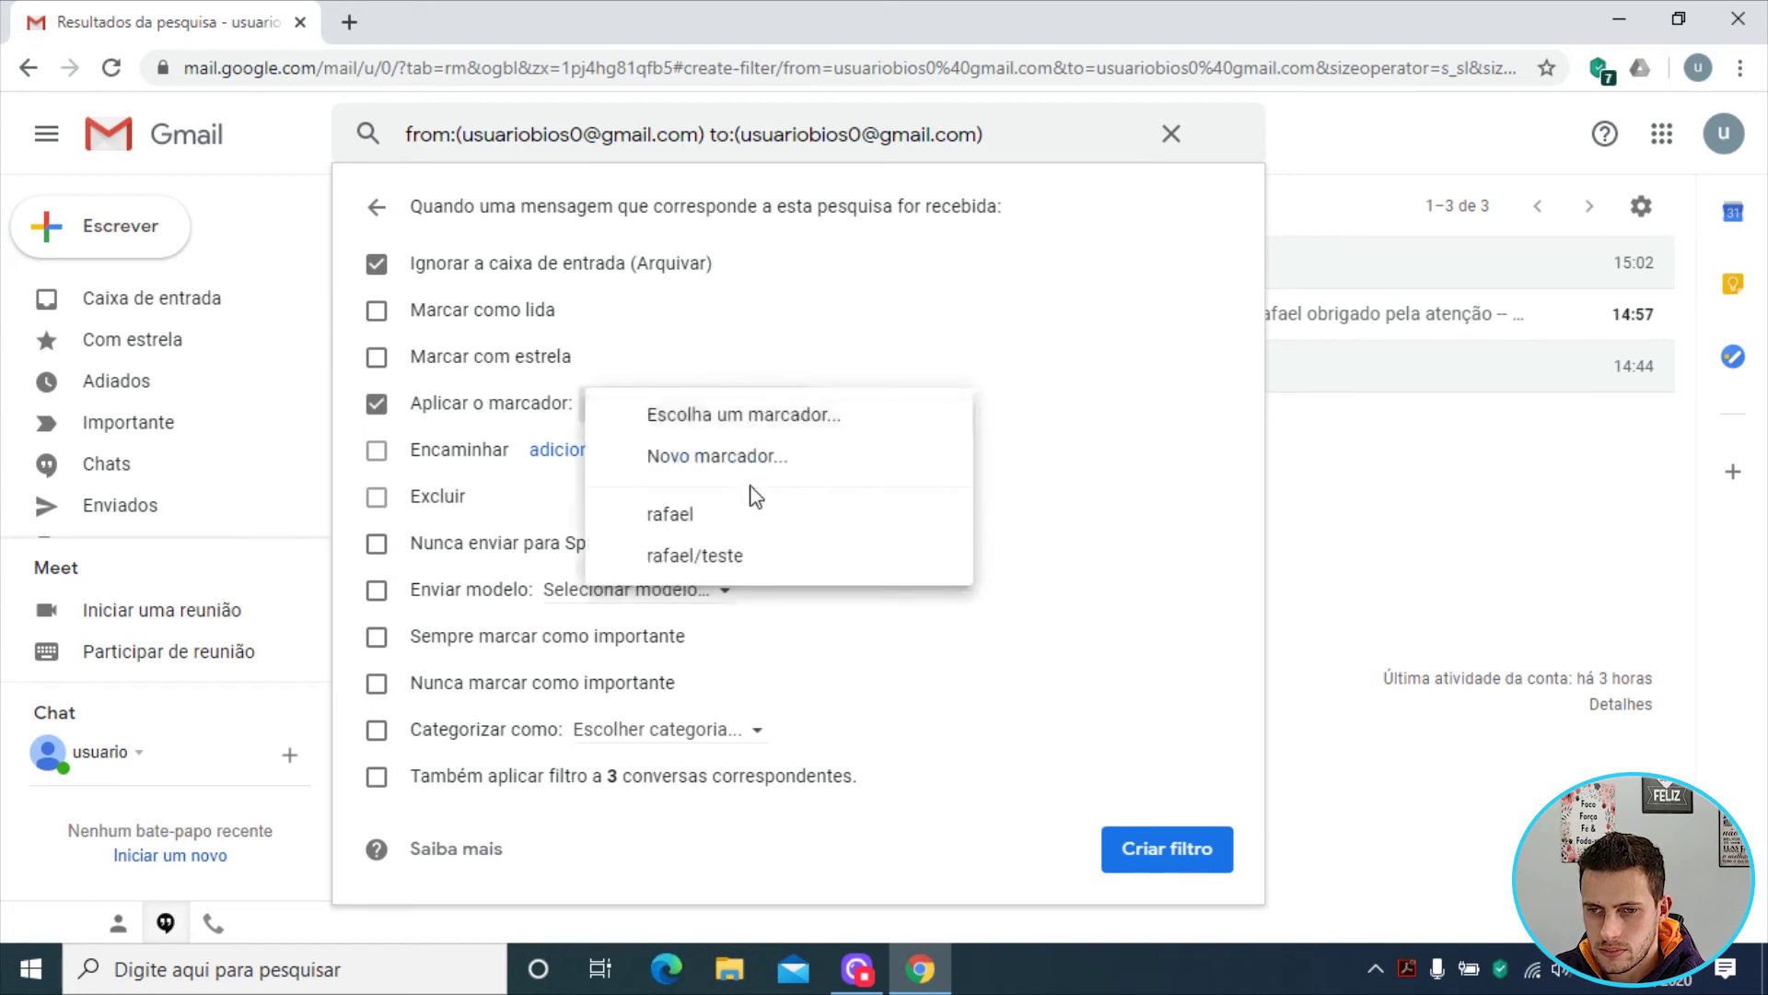
click(731, 558)
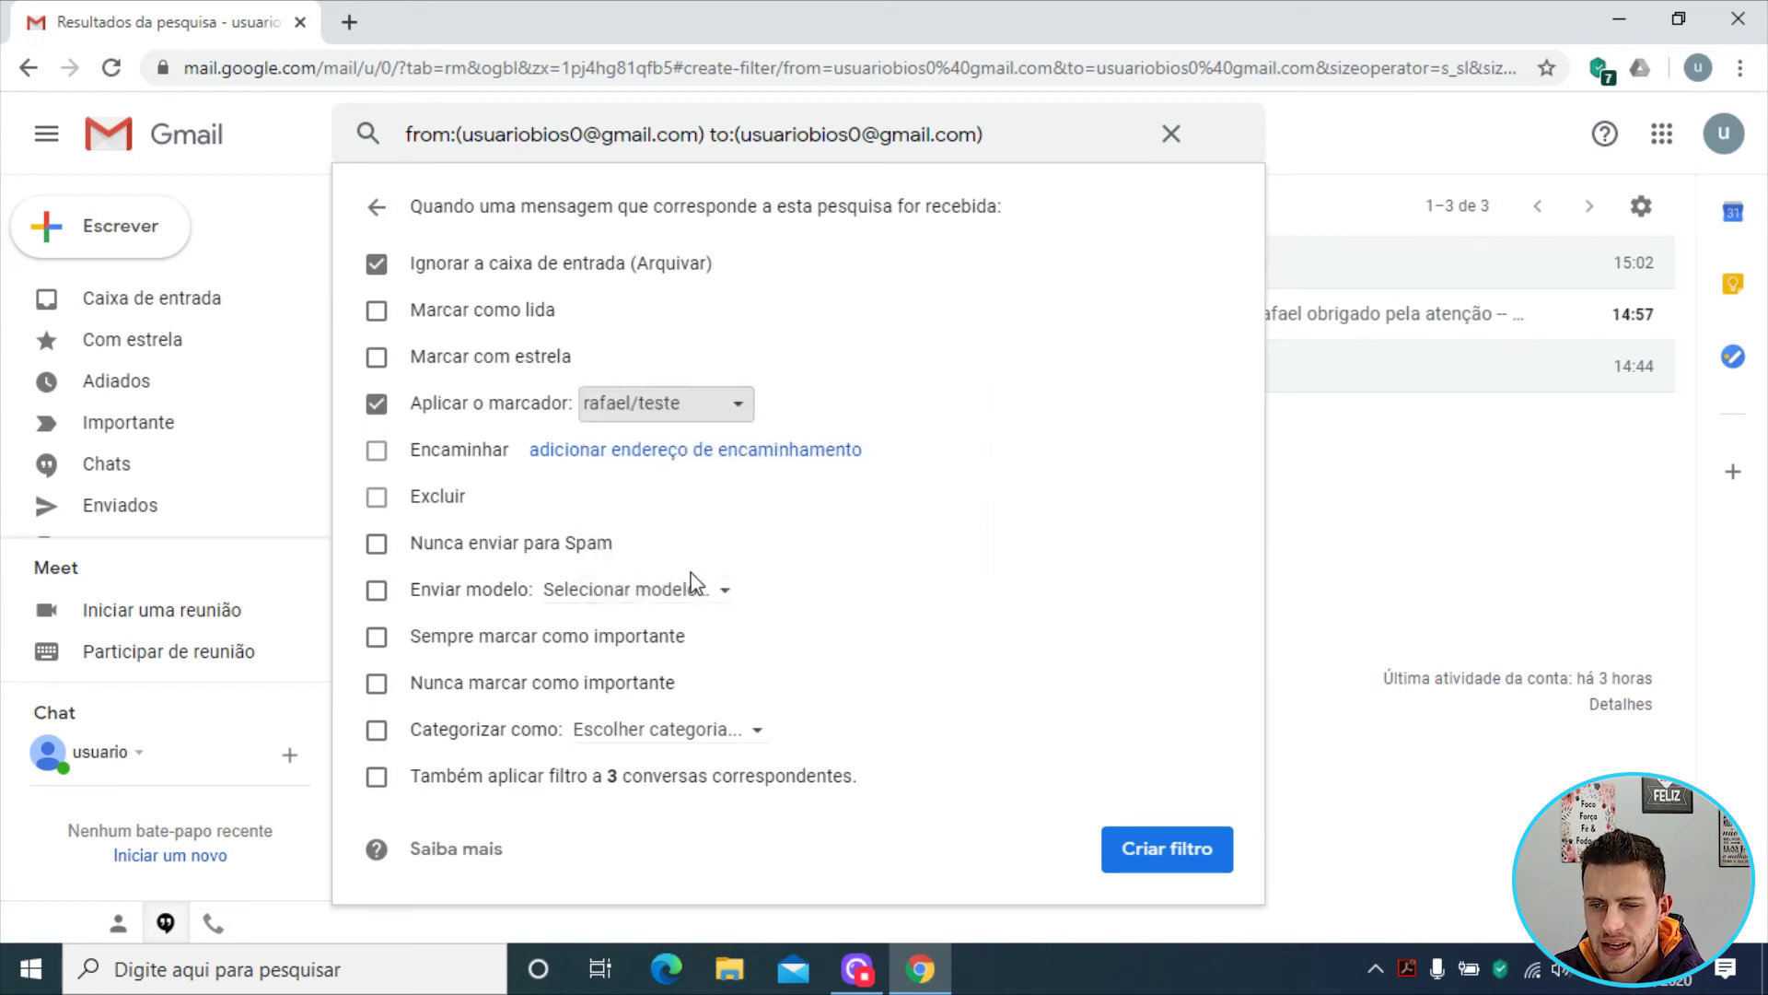
- Have the filter reply with the saved e-mail attachment template (Enviar modelo), and create the filter
click(376, 591)
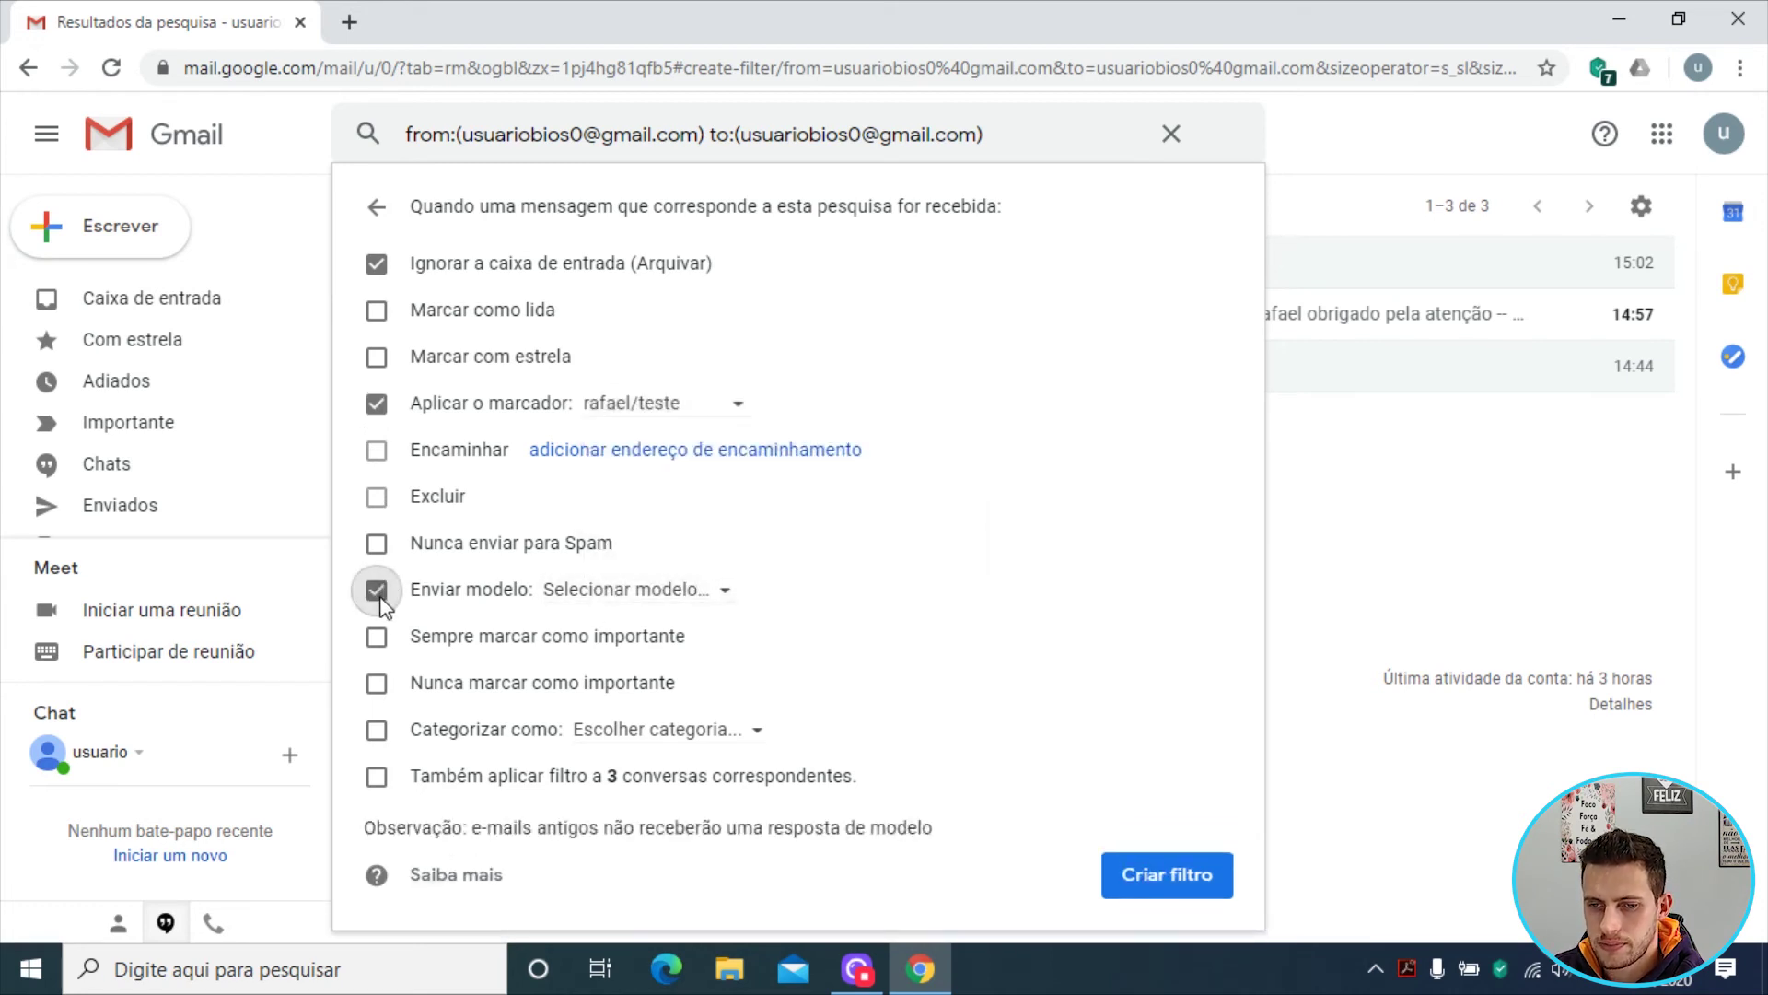
click(629, 594)
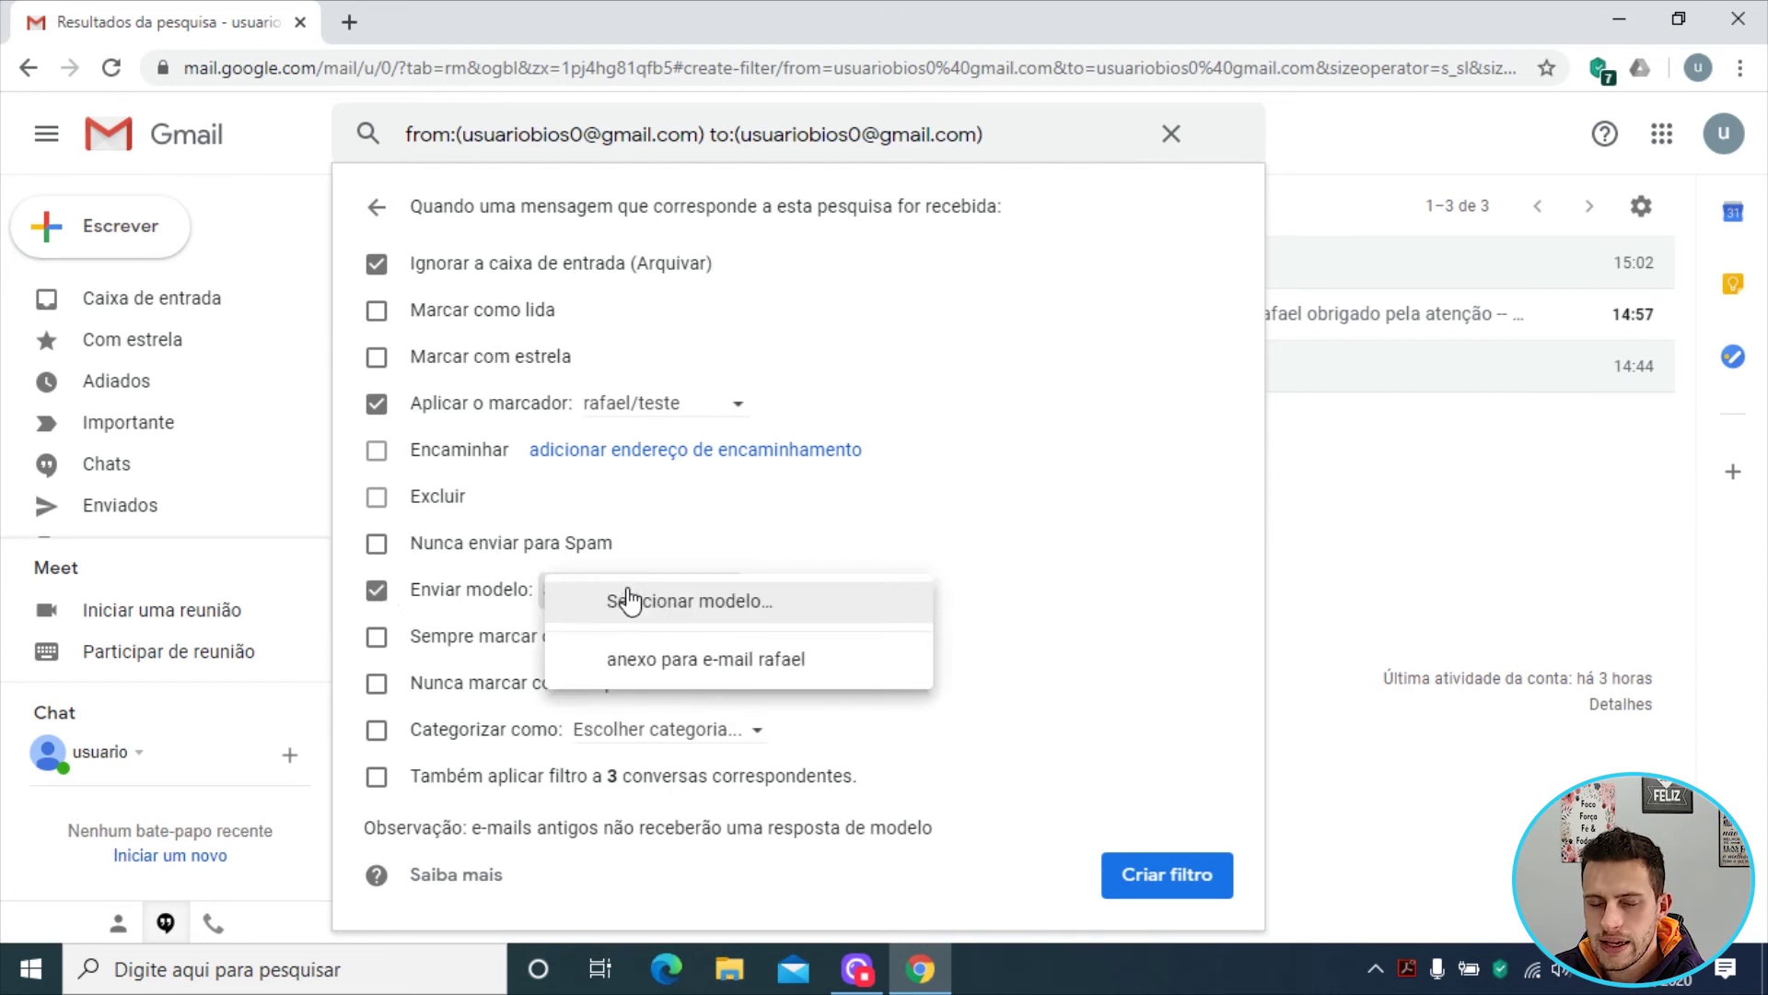
click(689, 660)
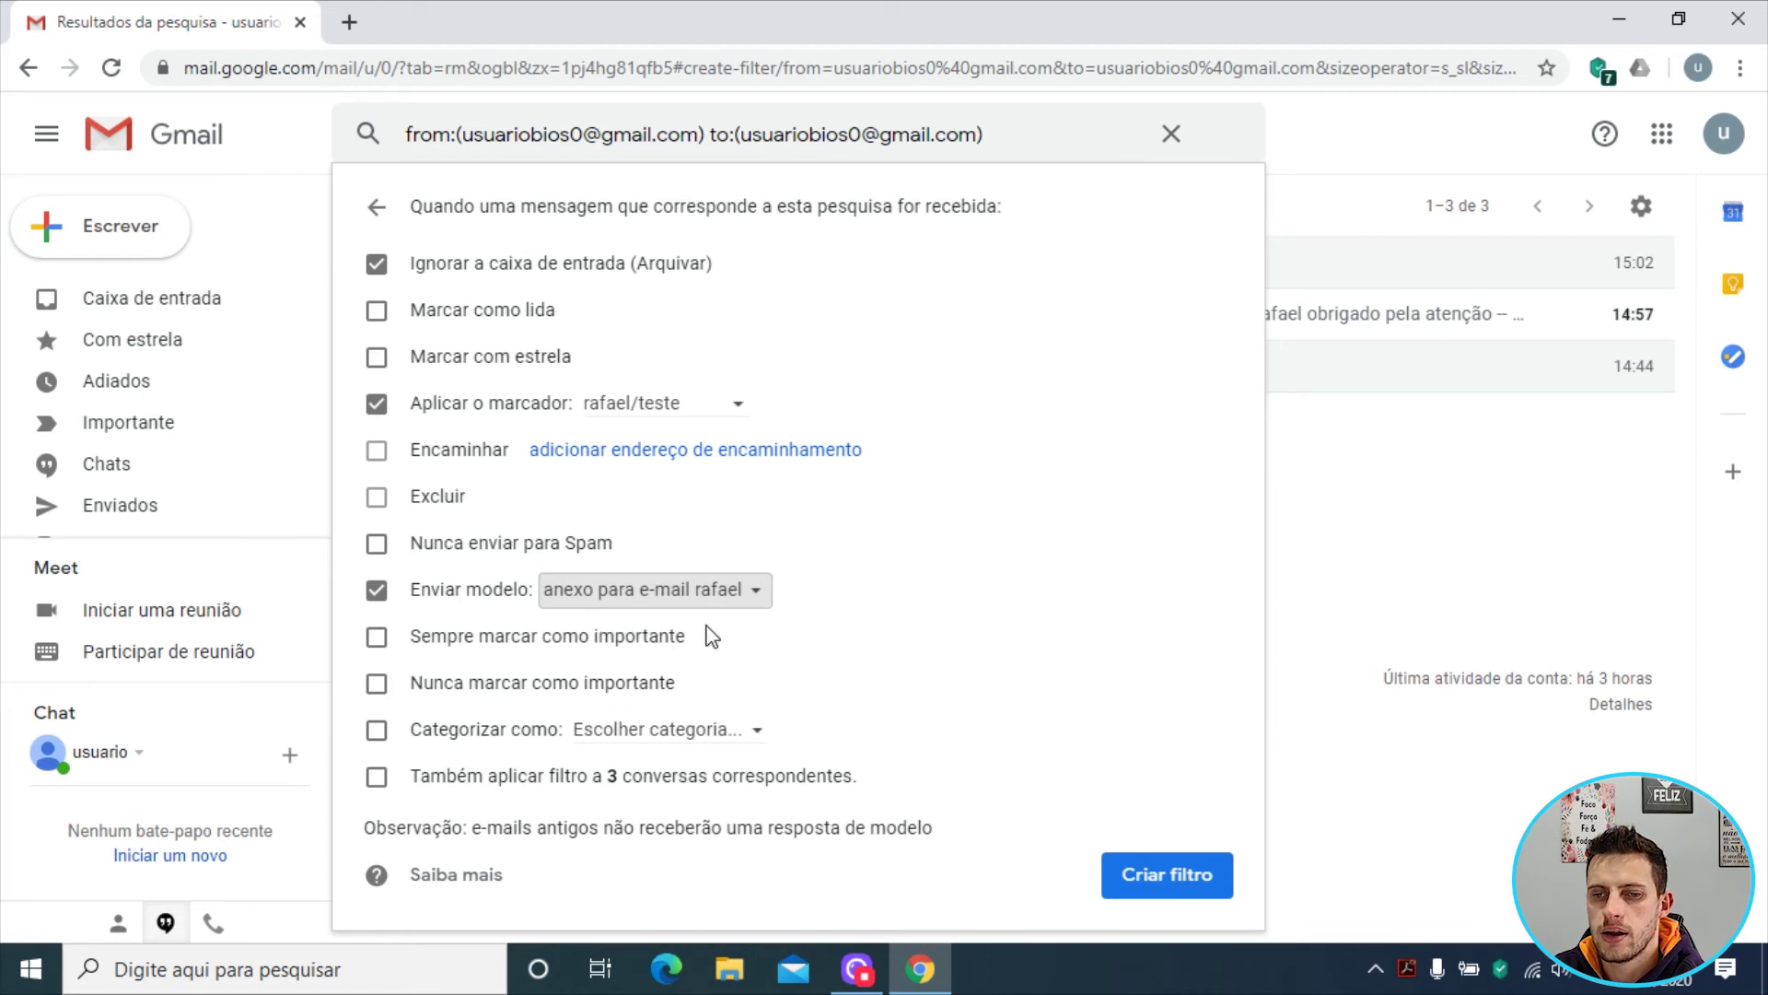
click(1151, 879)
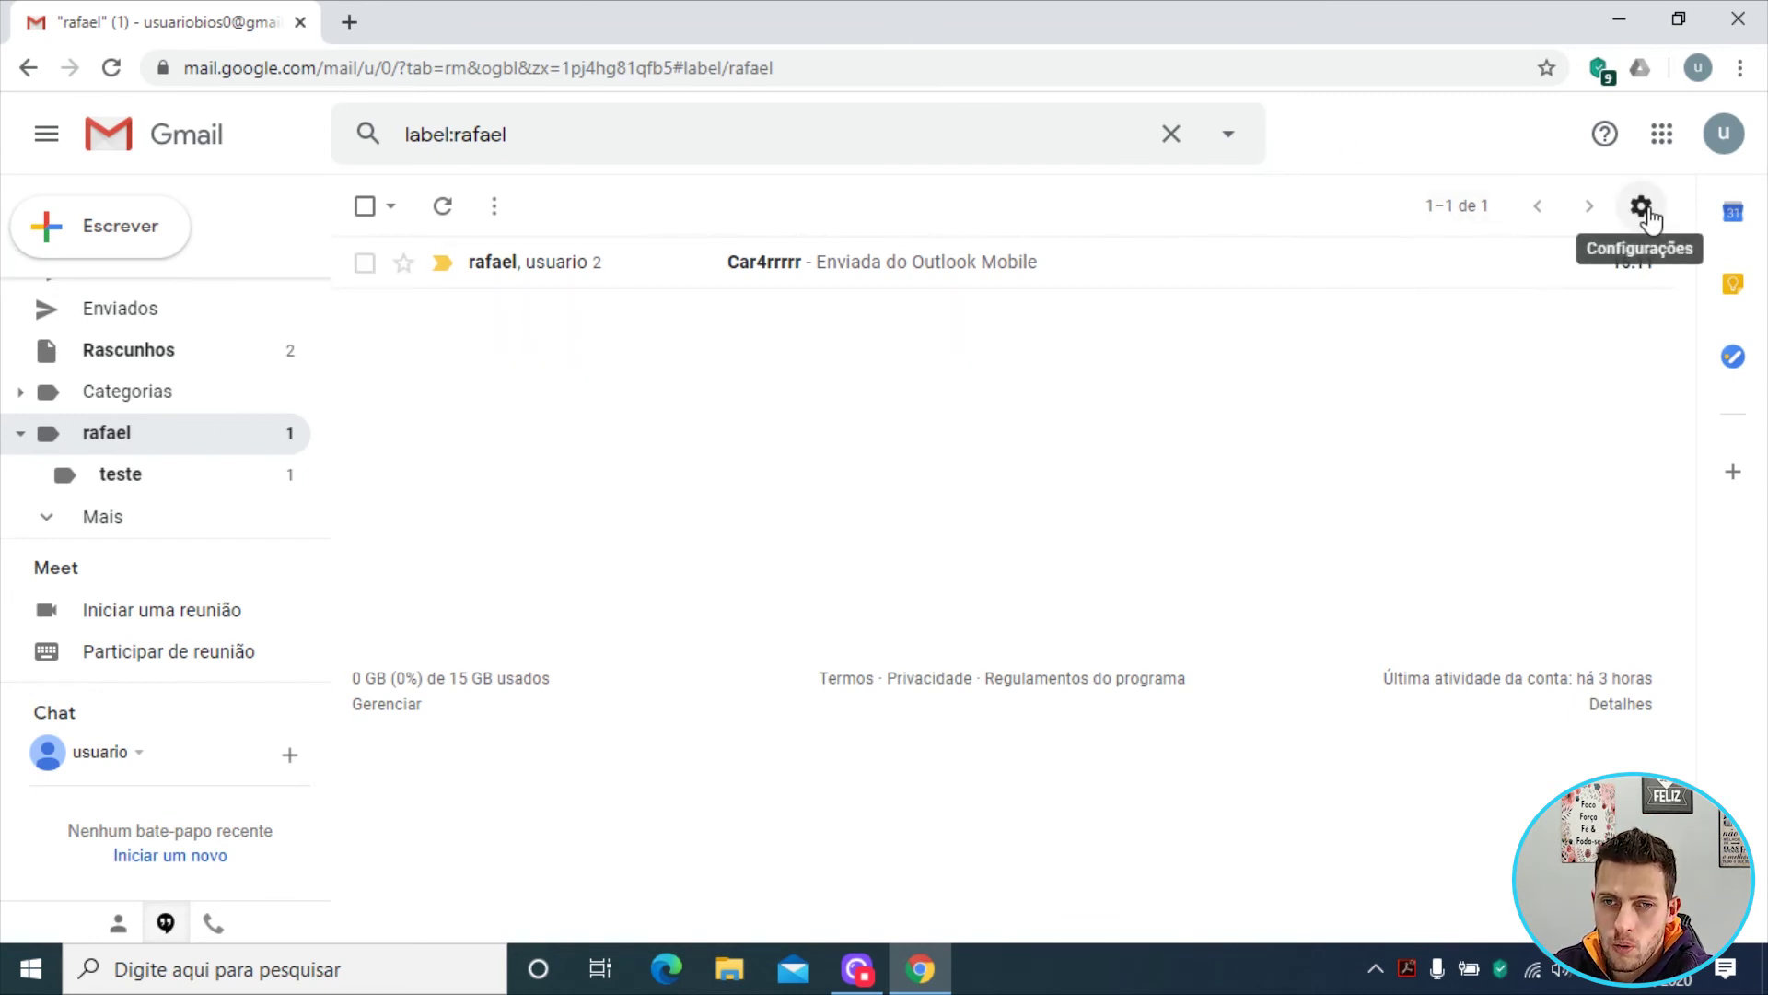
- In the label settings, hide the system labels Com estrela, Adiados, Importante, Chats and Programados from the label list
scroll(67, 377, up, 2)
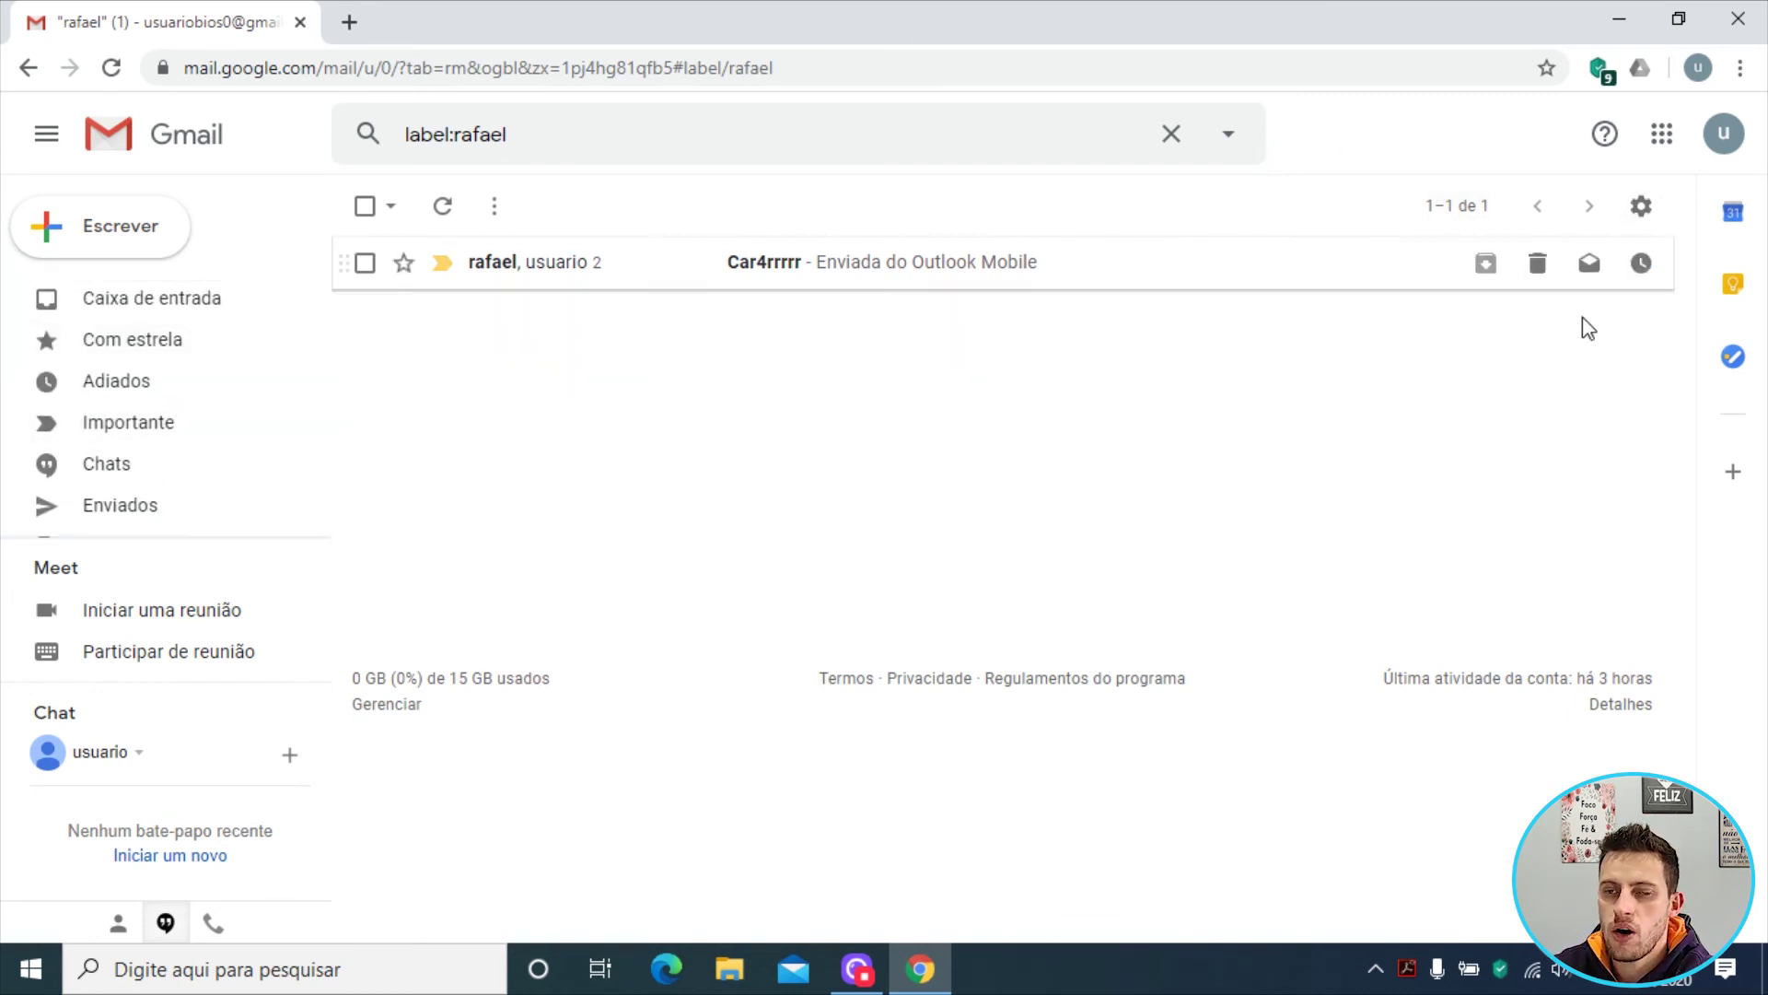
click(1632, 215)
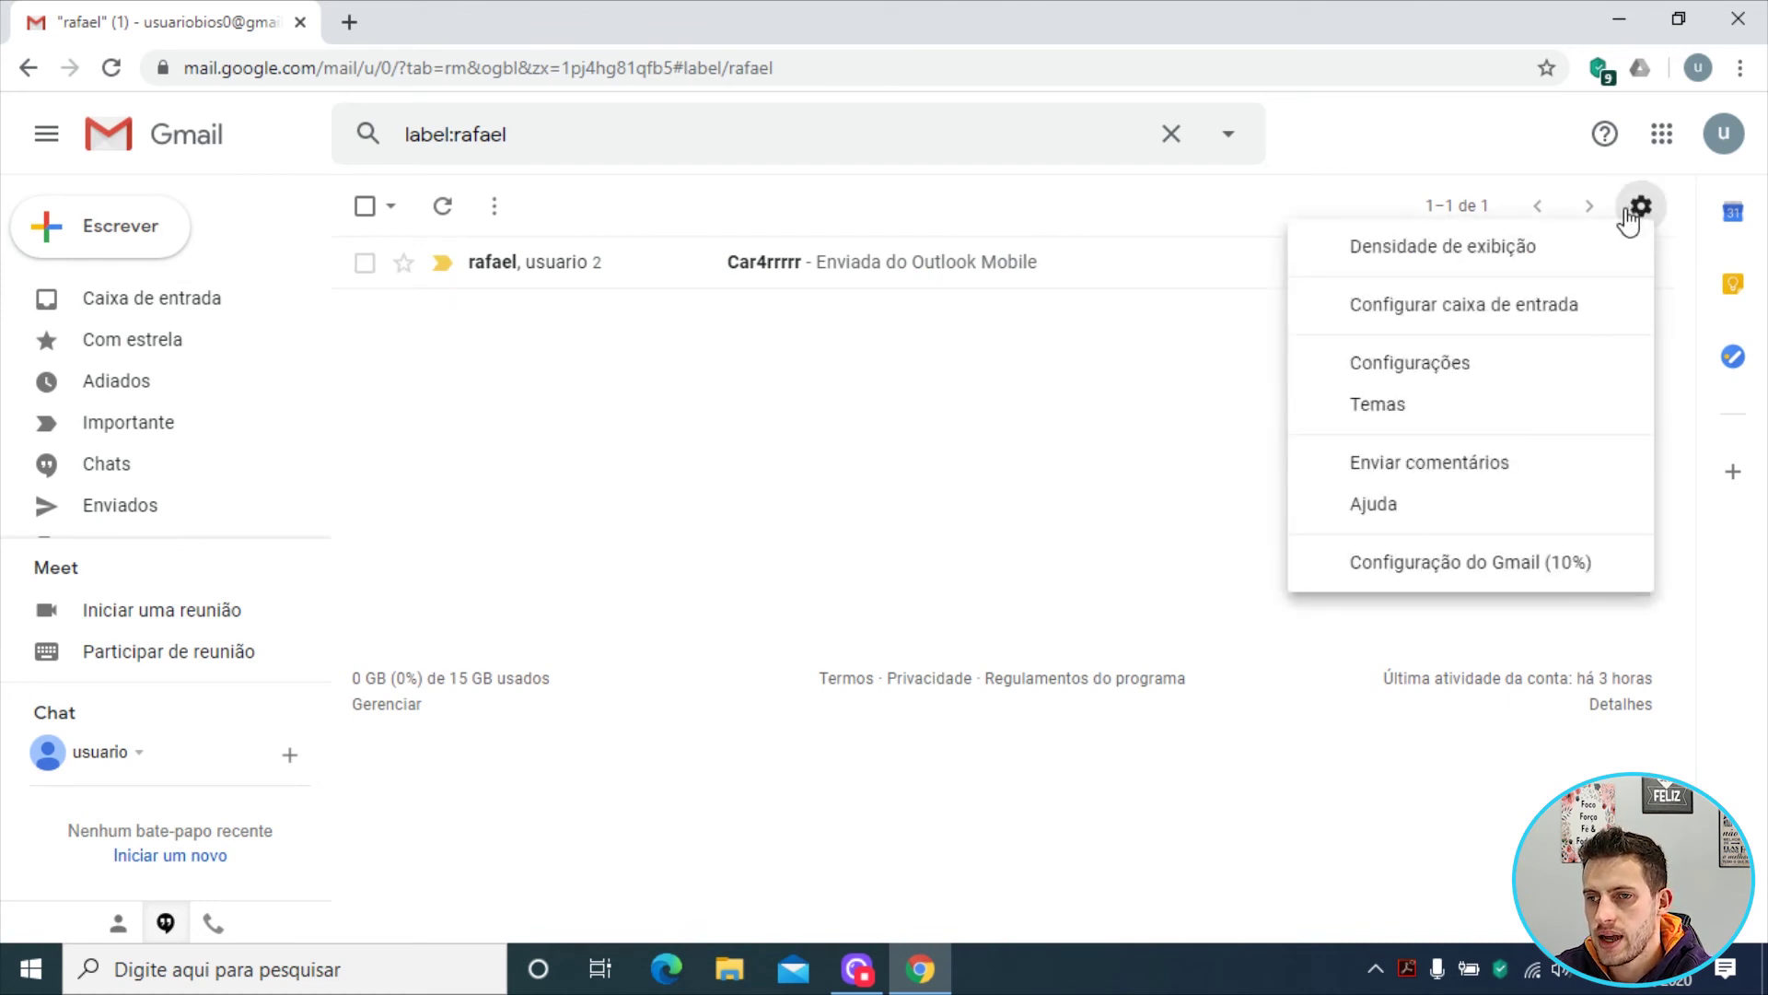
click(1442, 364)
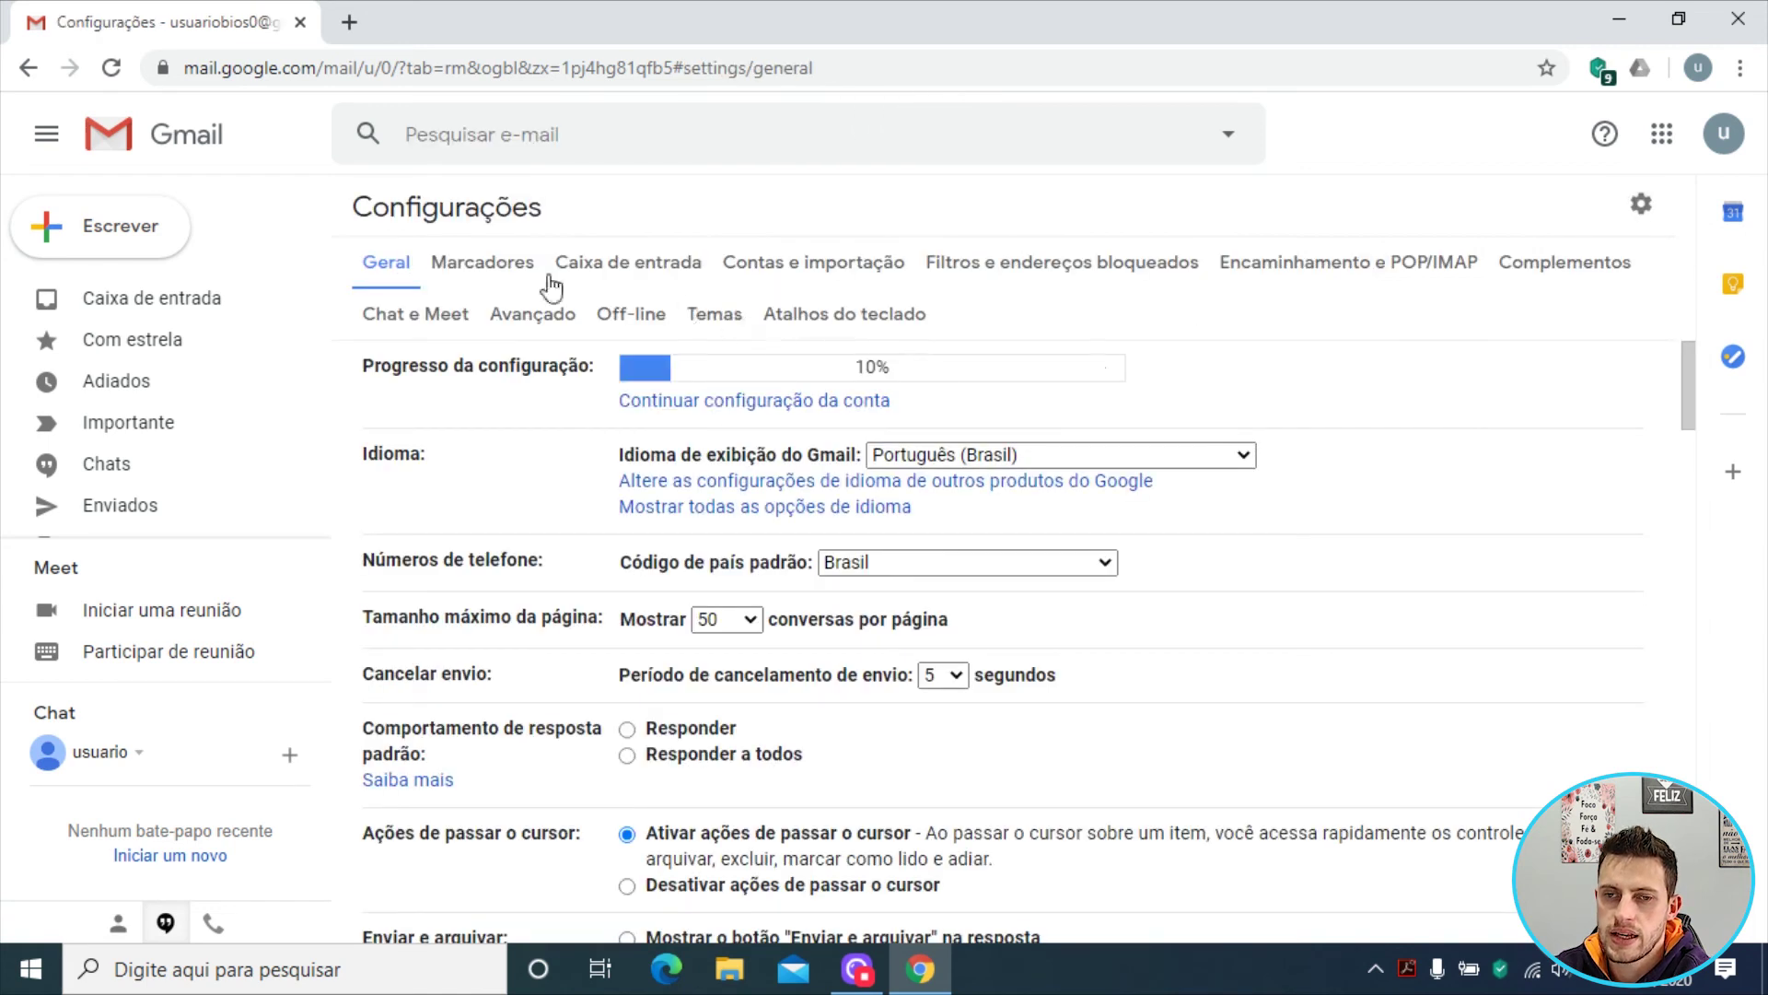
click(498, 267)
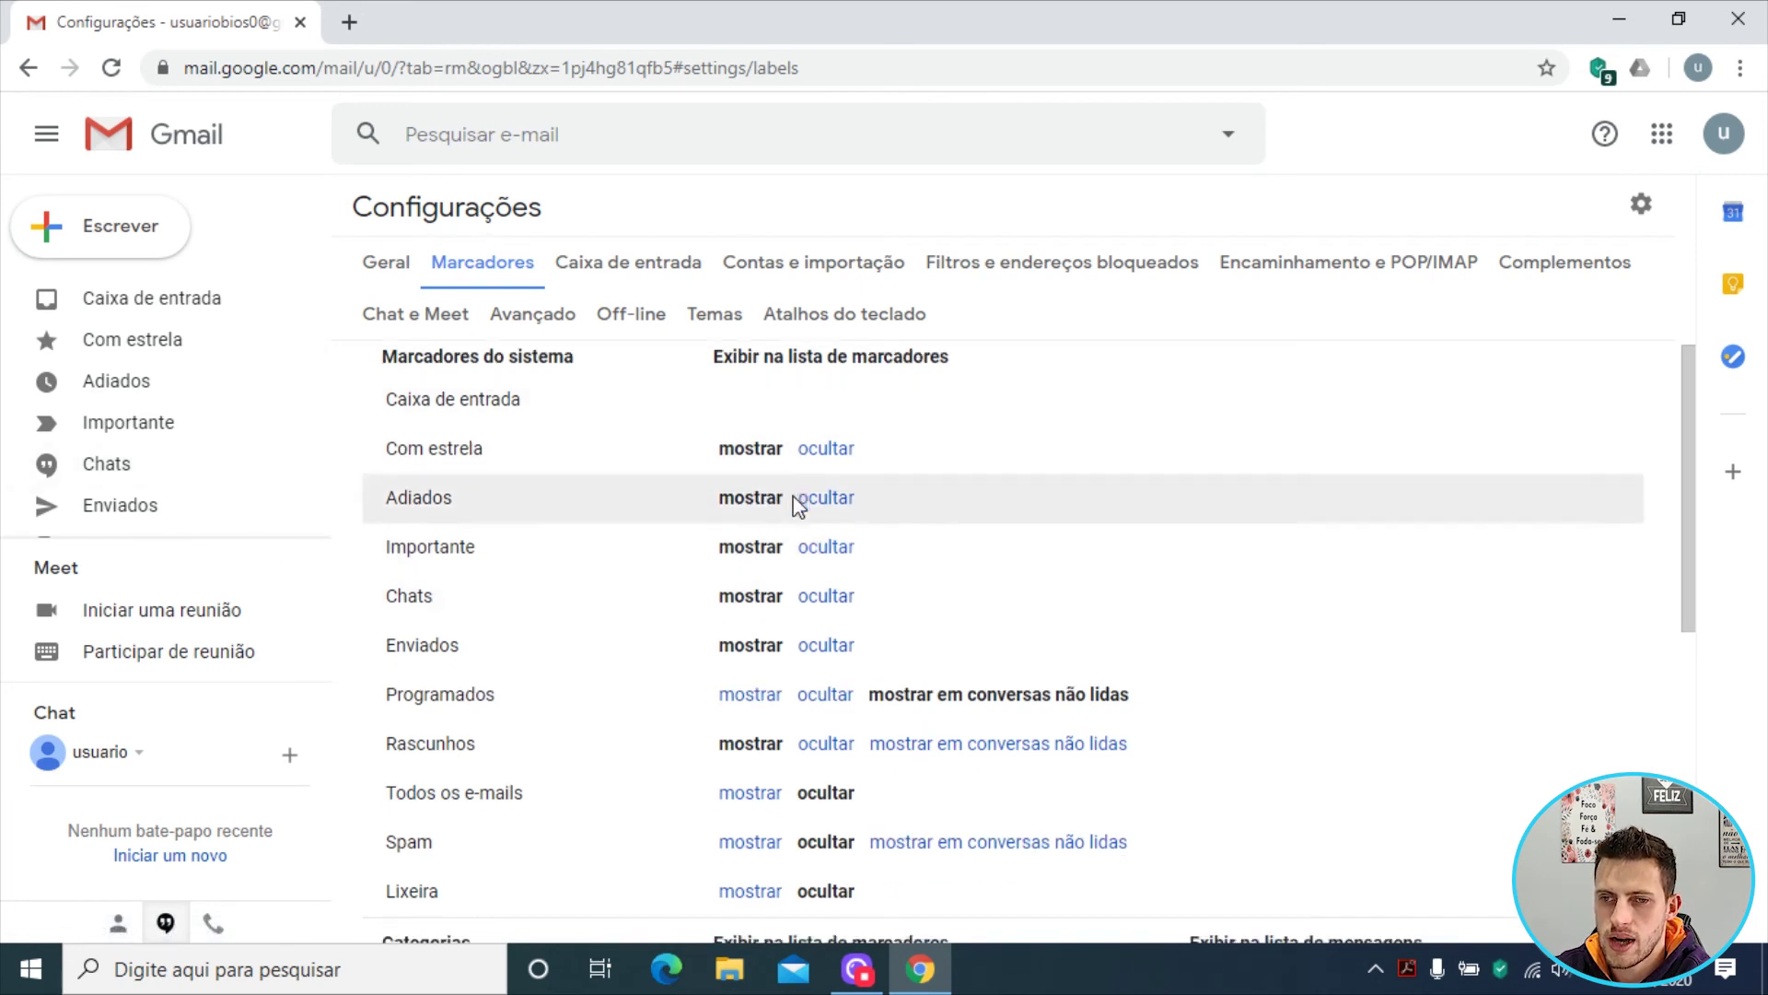
scroll(793, 496, down, 2)
scroll(816, 450, up, 2)
click(826, 461)
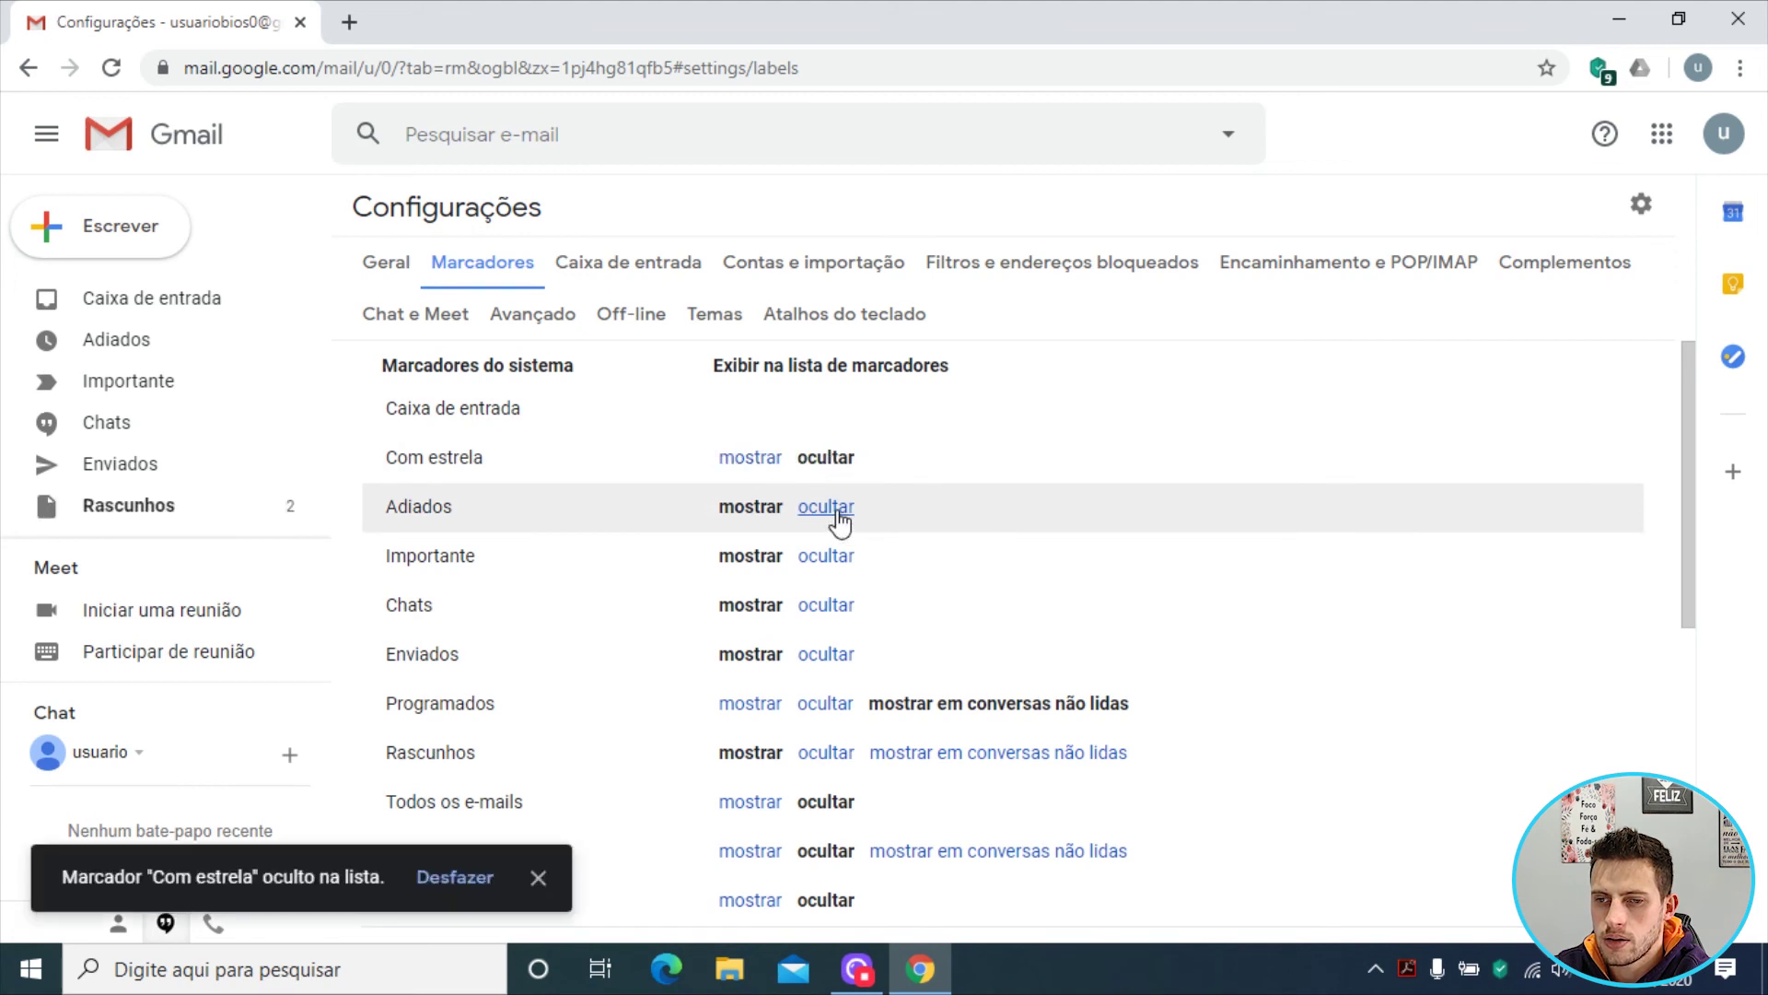
click(833, 512)
click(826, 559)
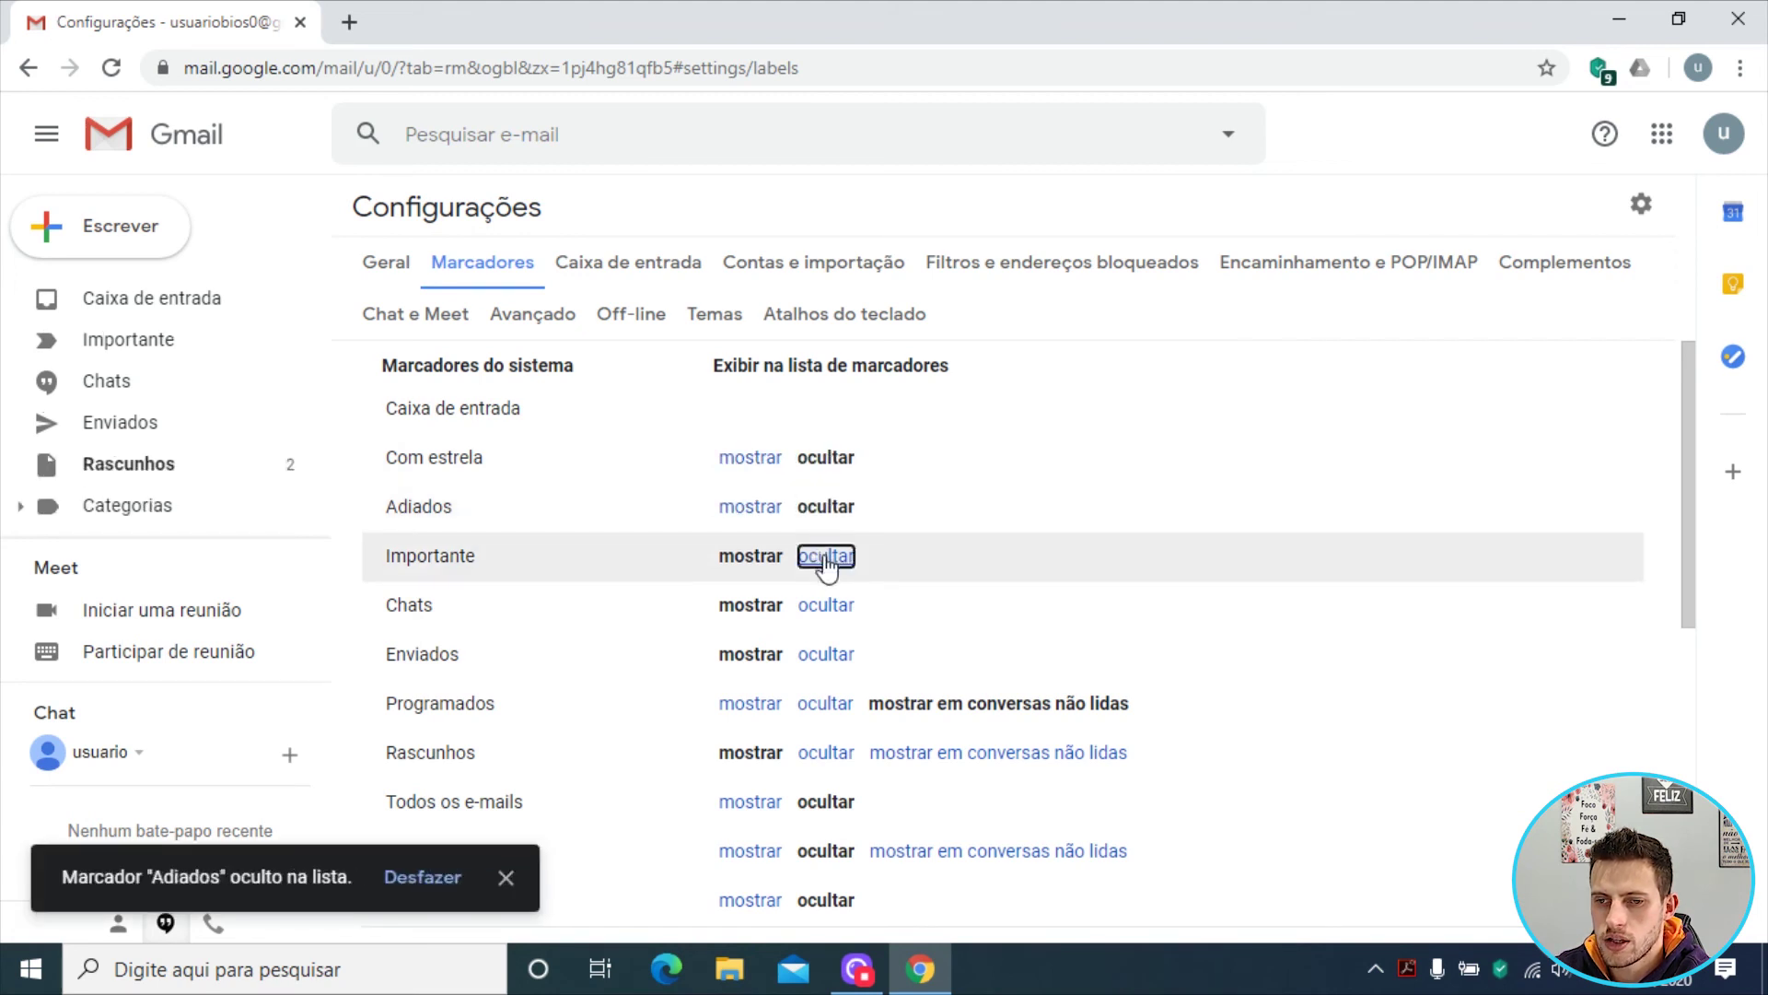
click(826, 607)
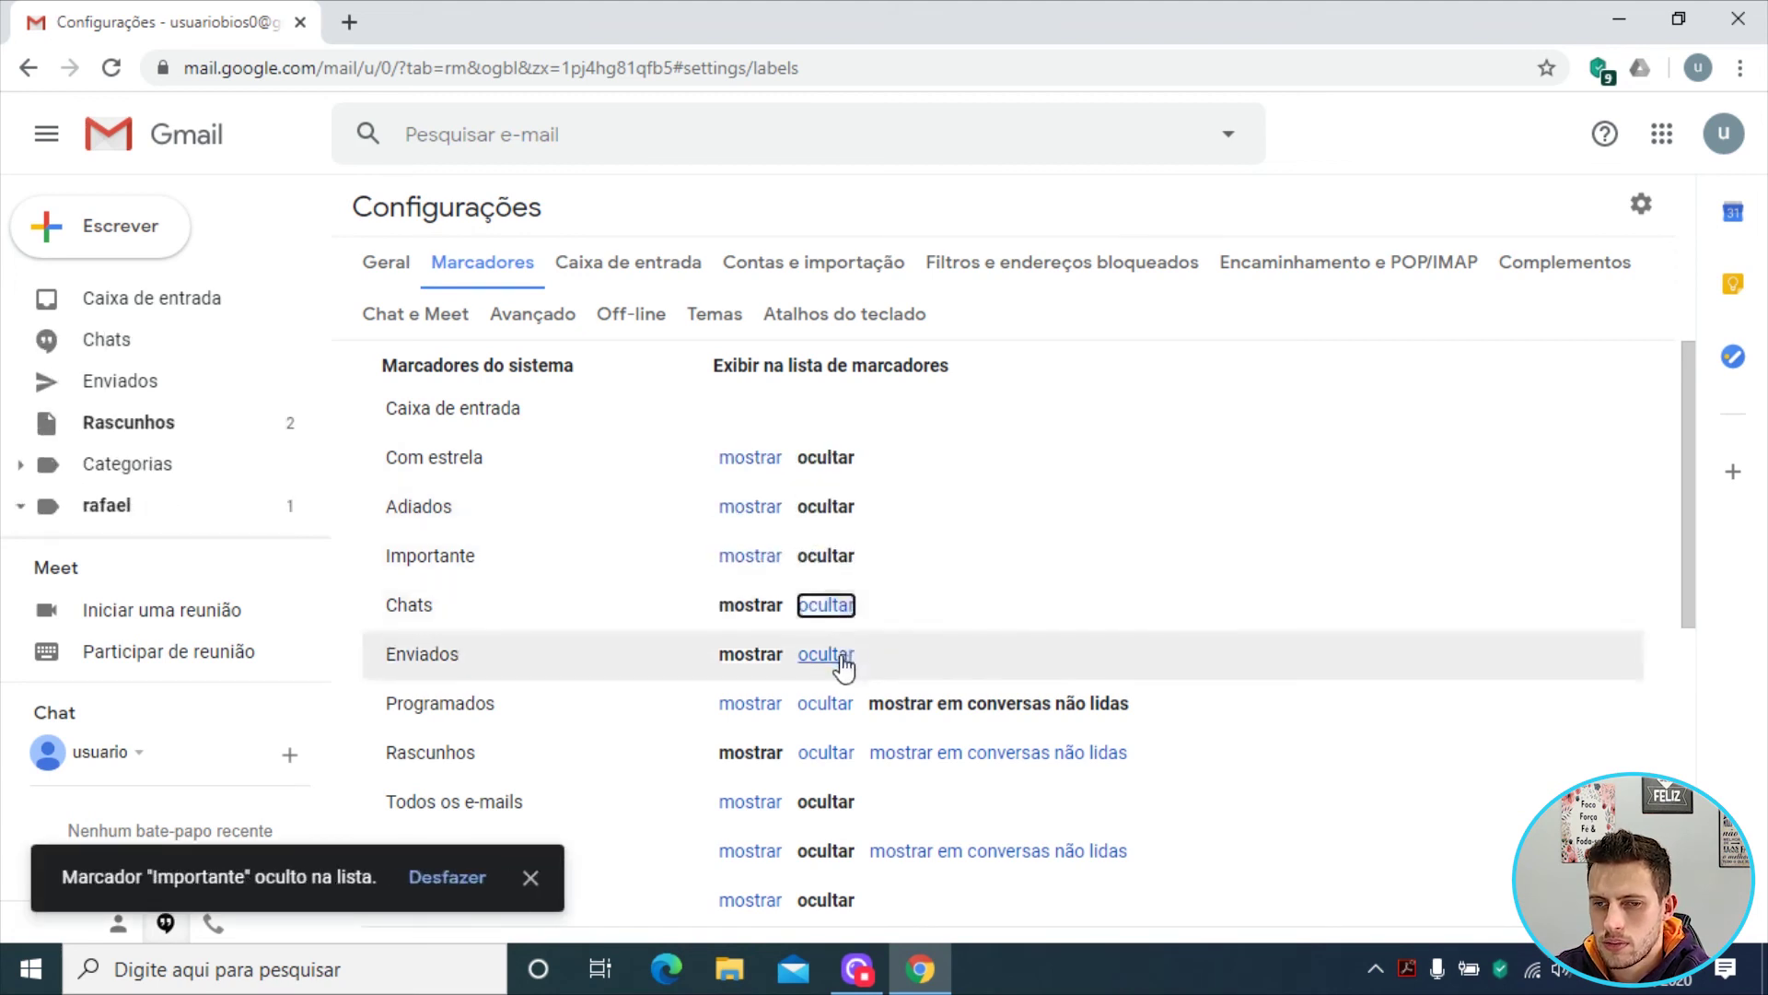
click(825, 702)
- Show the system labels Spam and Lixeira in the label list
scroll(811, 663, down, 3)
click(745, 598)
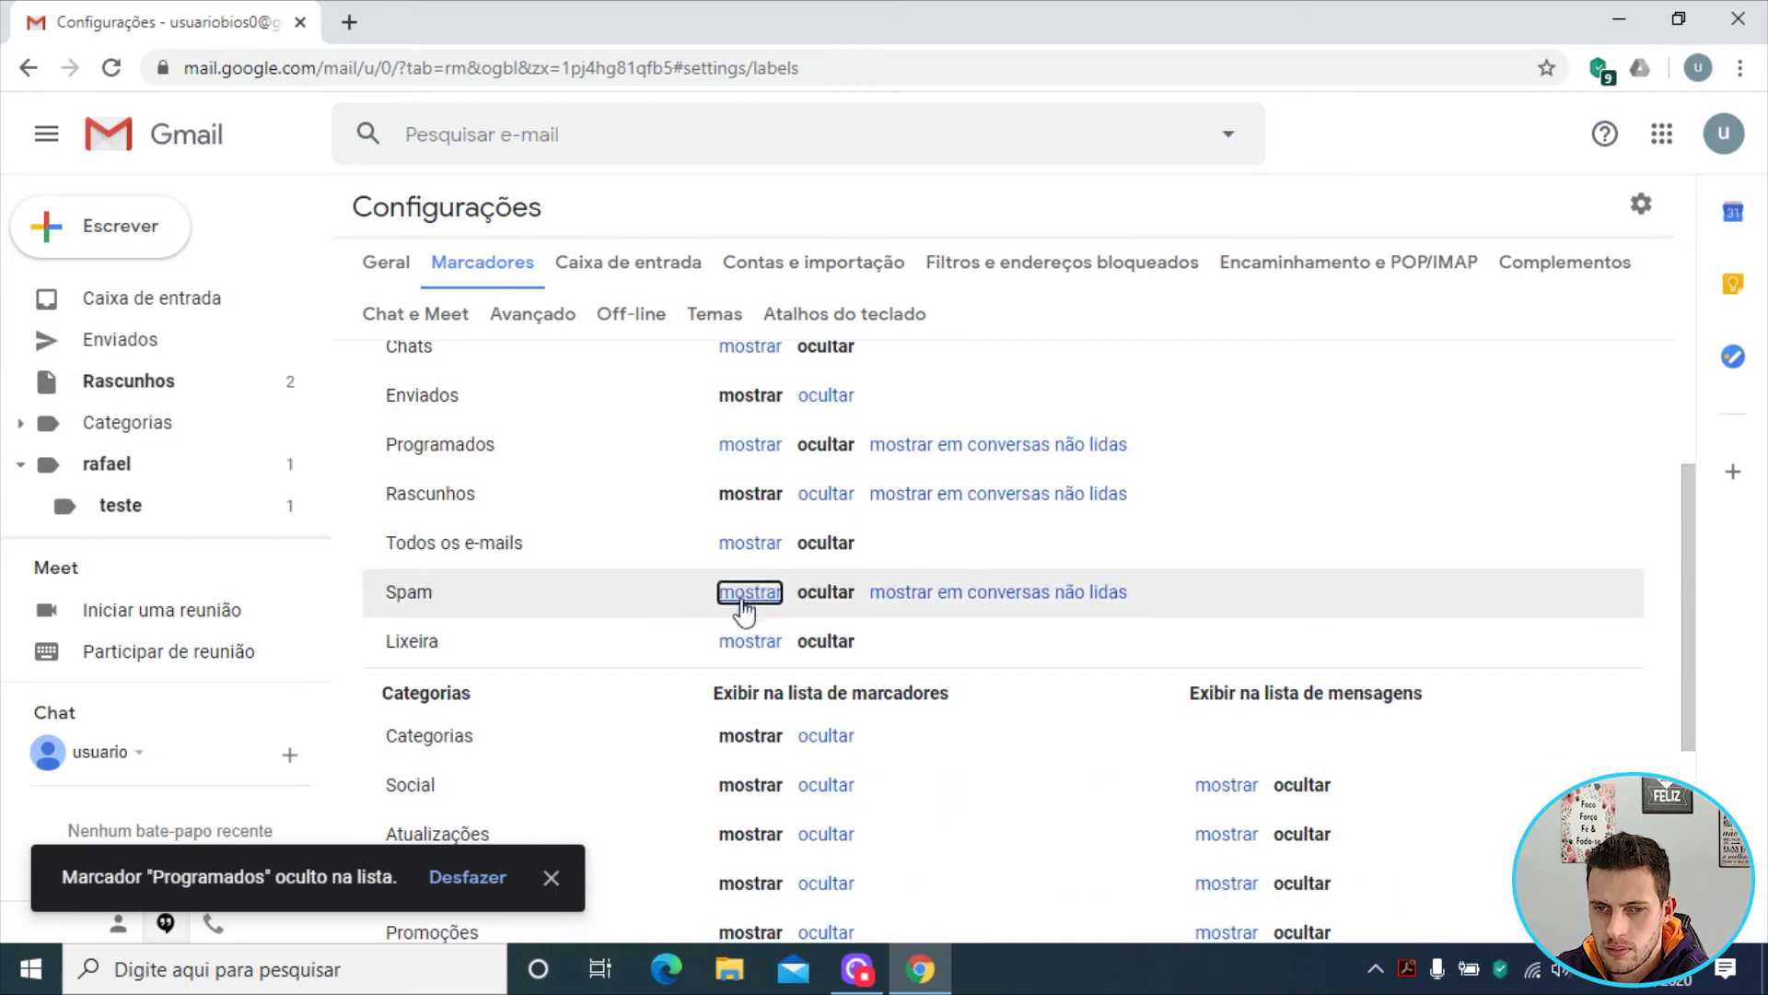
click(747, 644)
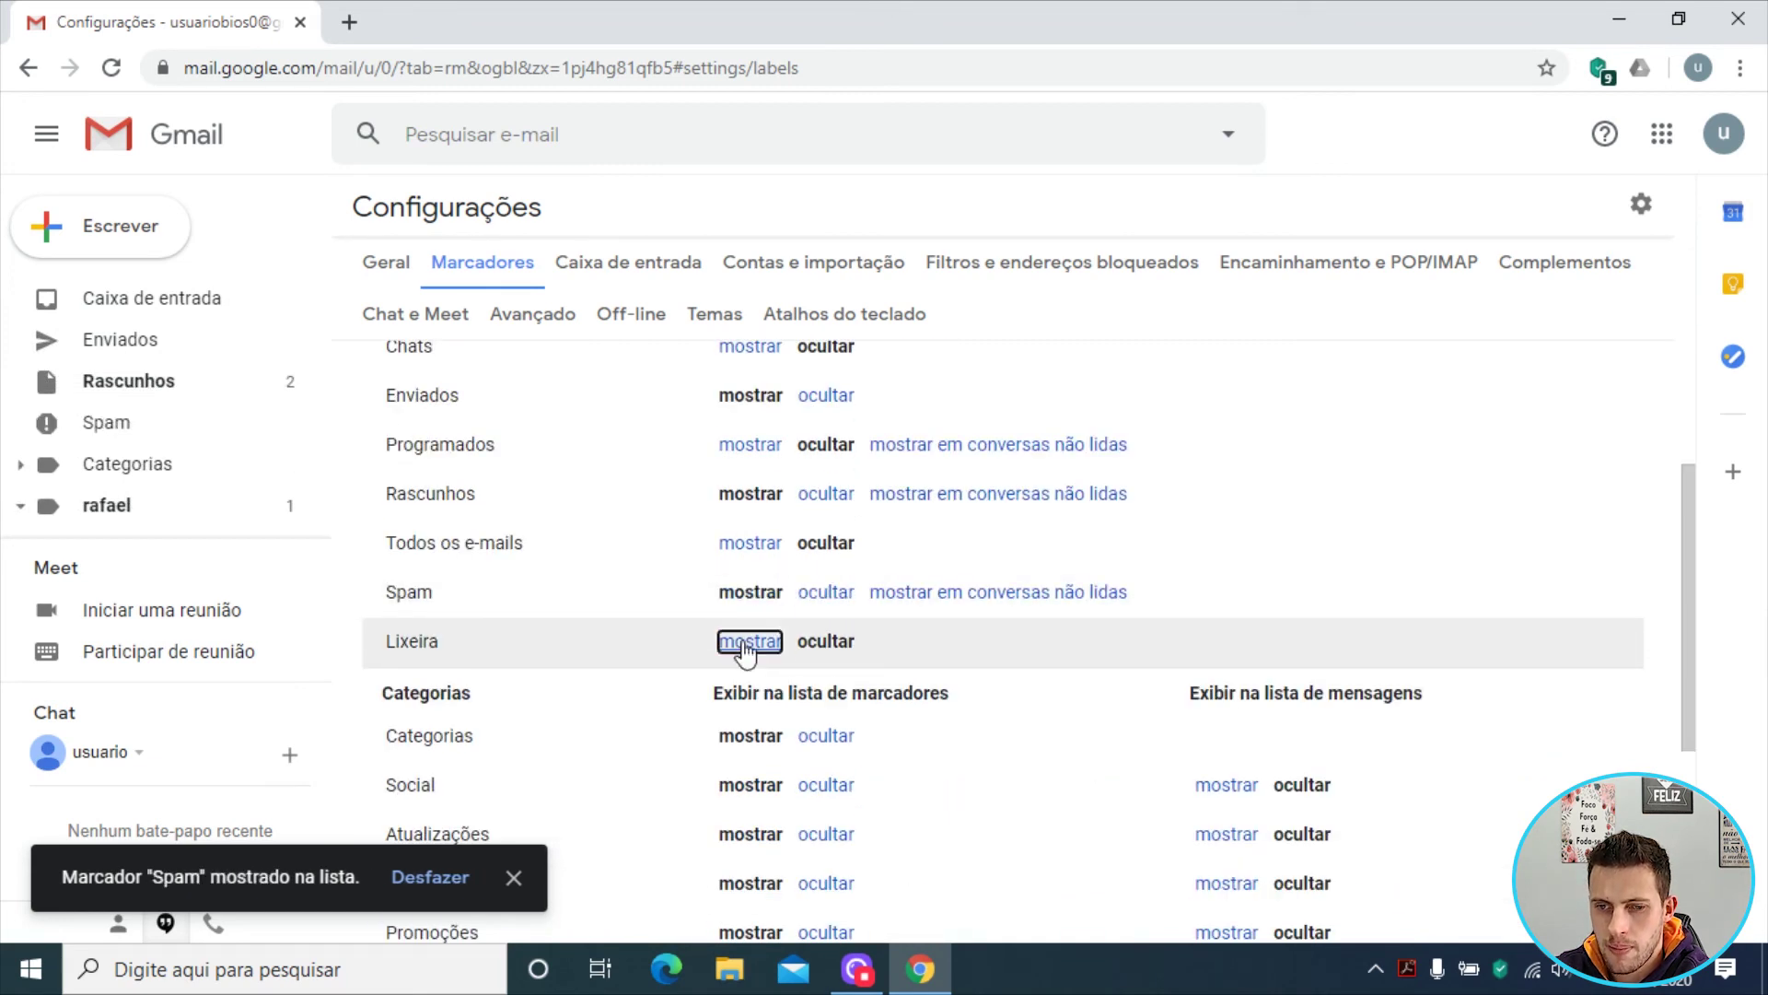
- Hide Categorias, including all its subcategories, from the label list
scroll(742, 641, down, 3)
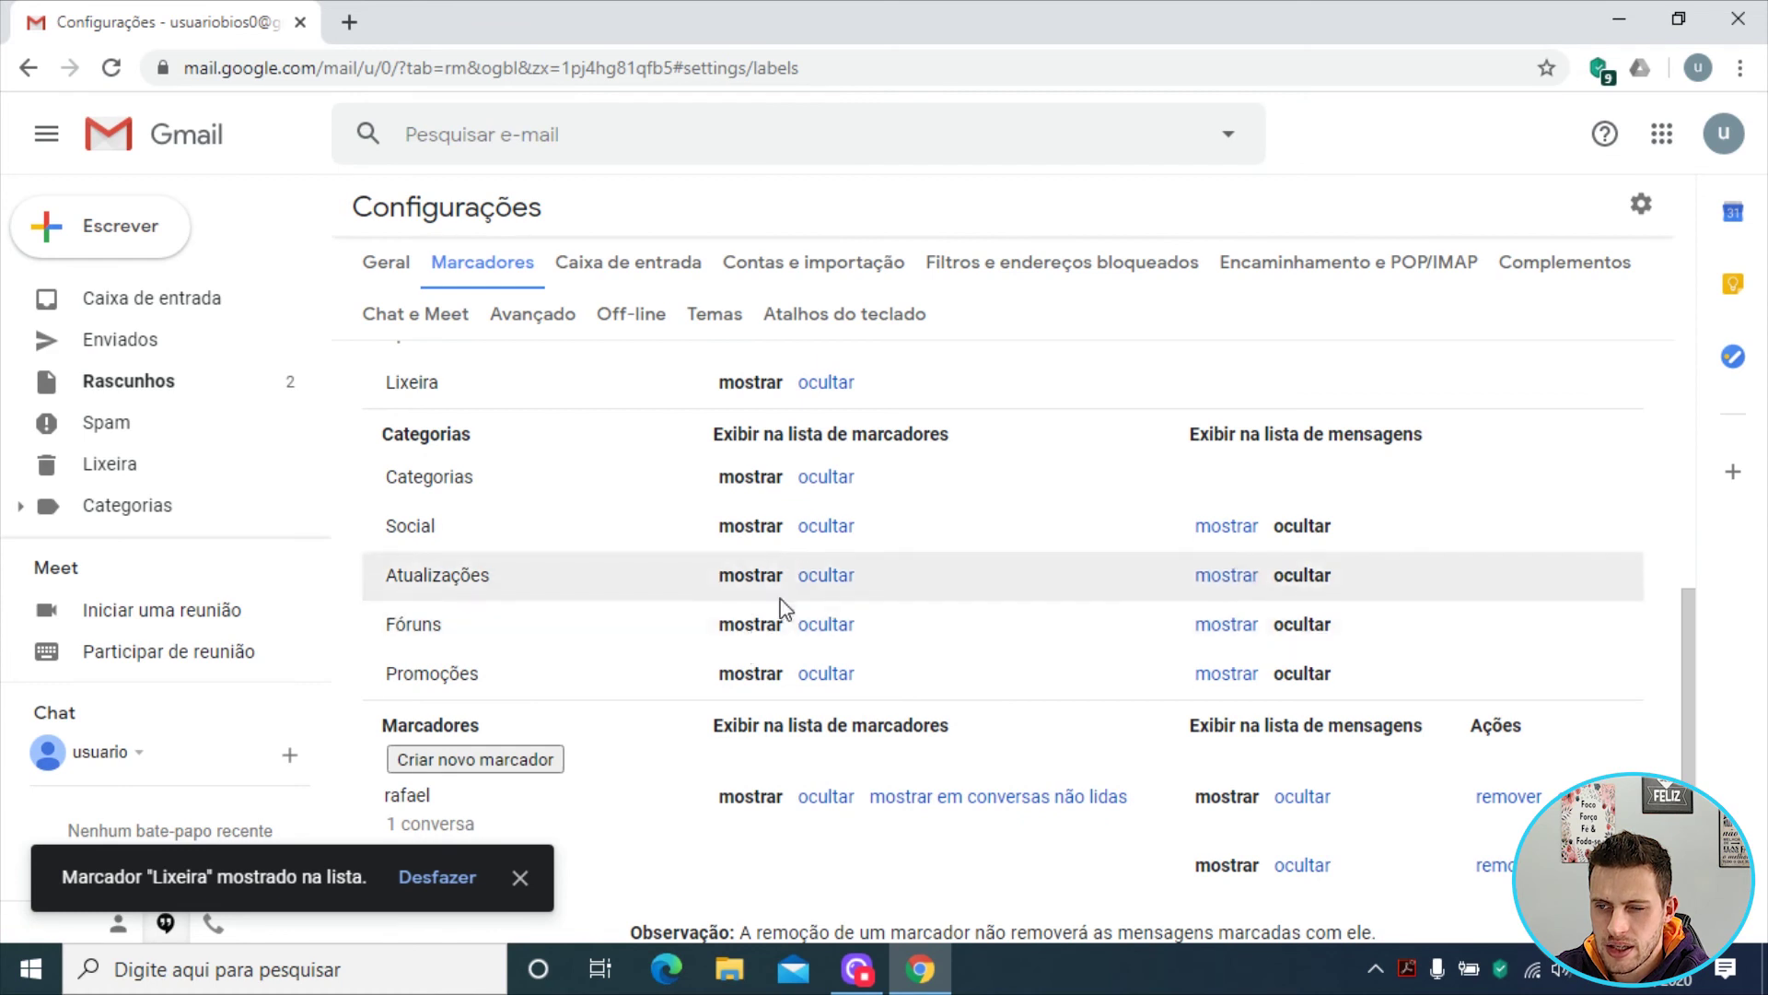
scroll(790, 590, up, 2)
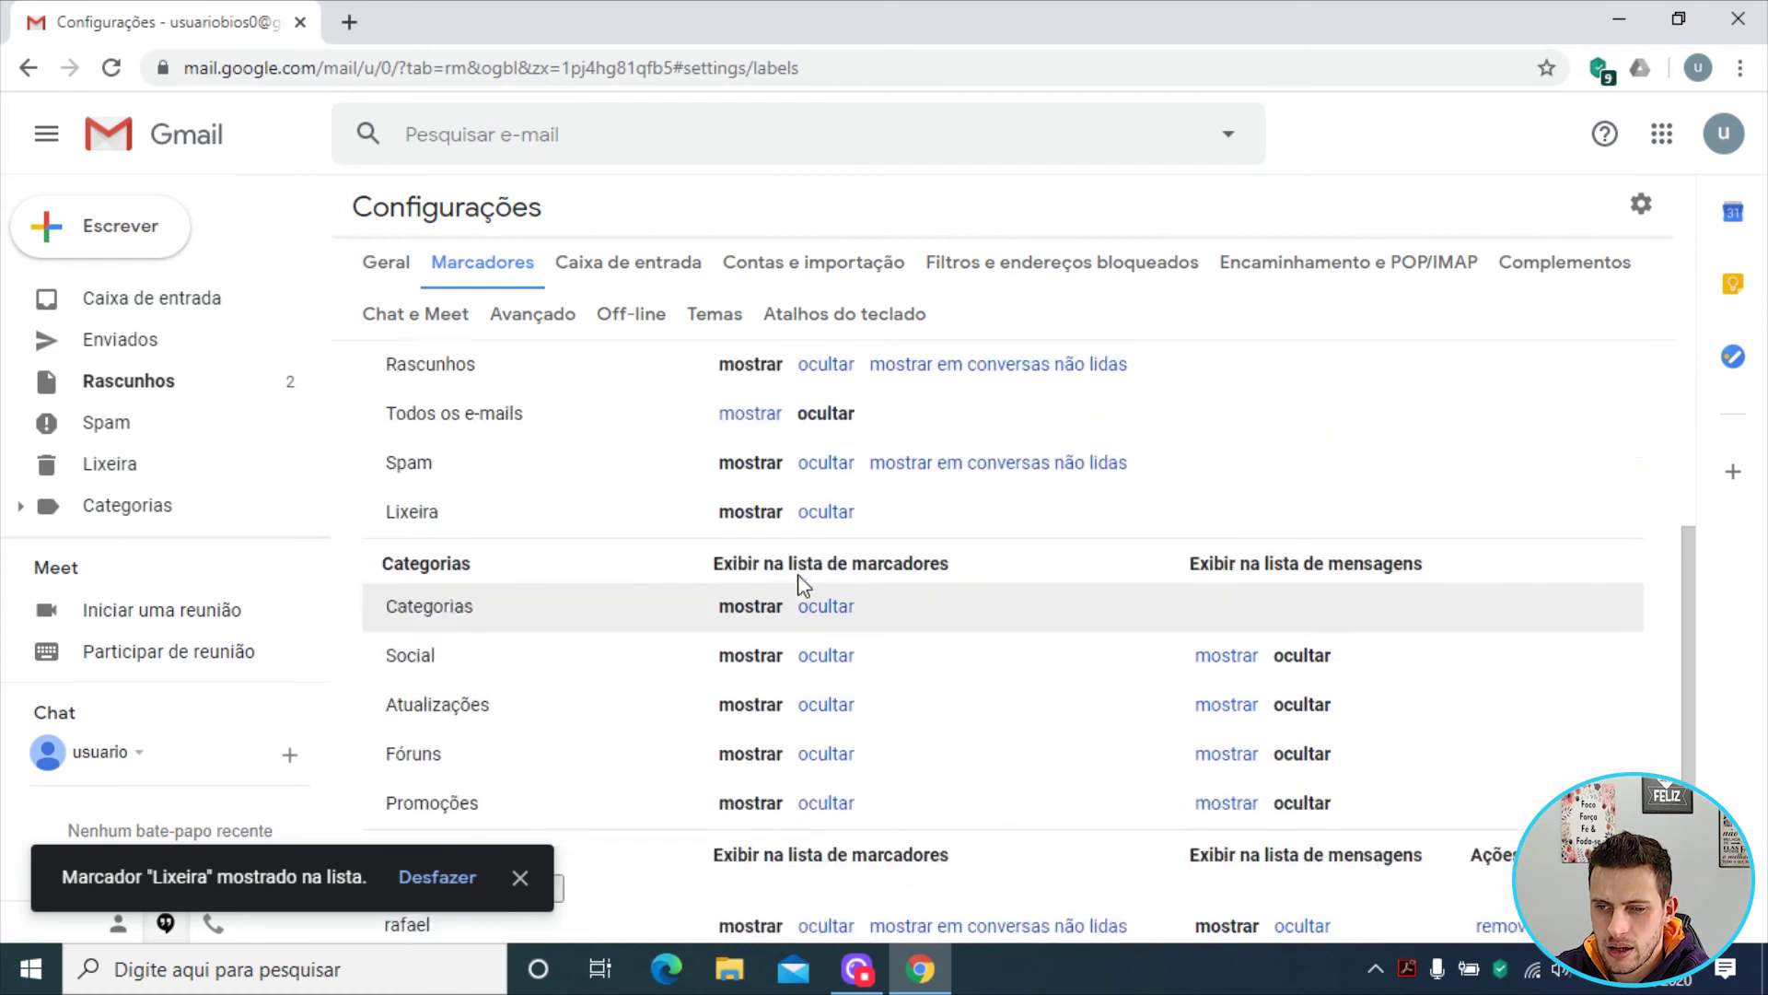
click(828, 612)
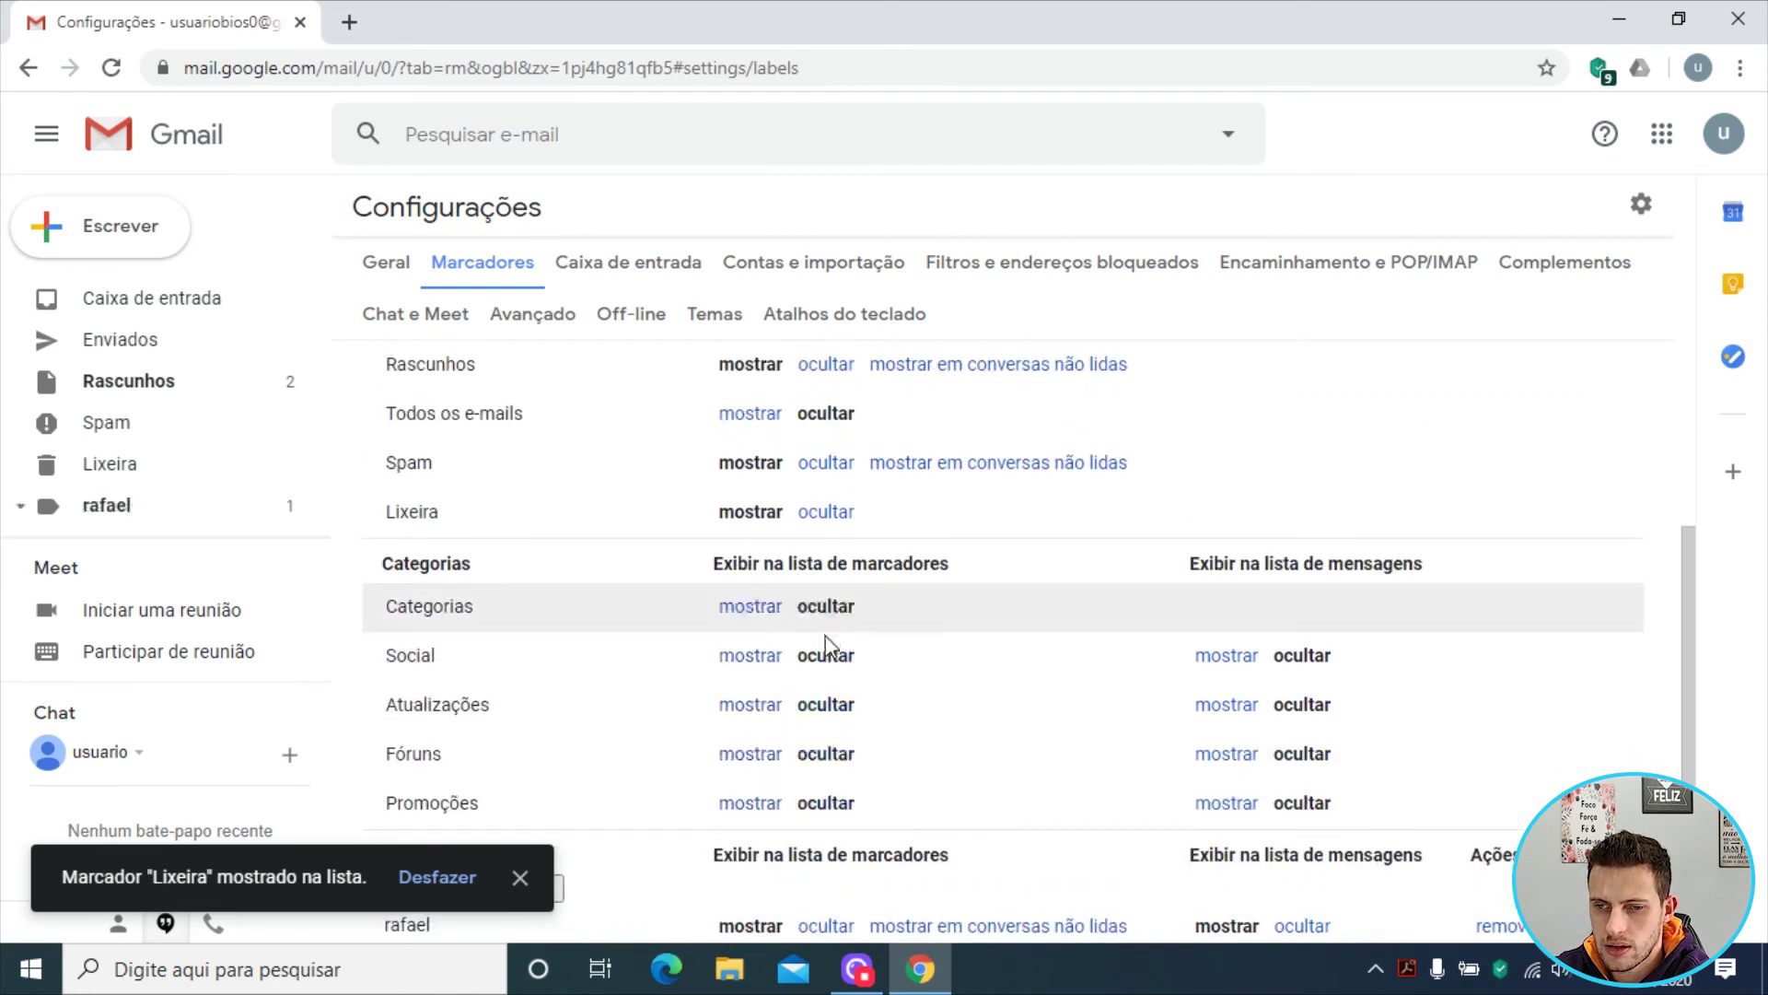
- Hide the parent label of "teste" from the label list, and show it again
scroll(842, 717, down, 2)
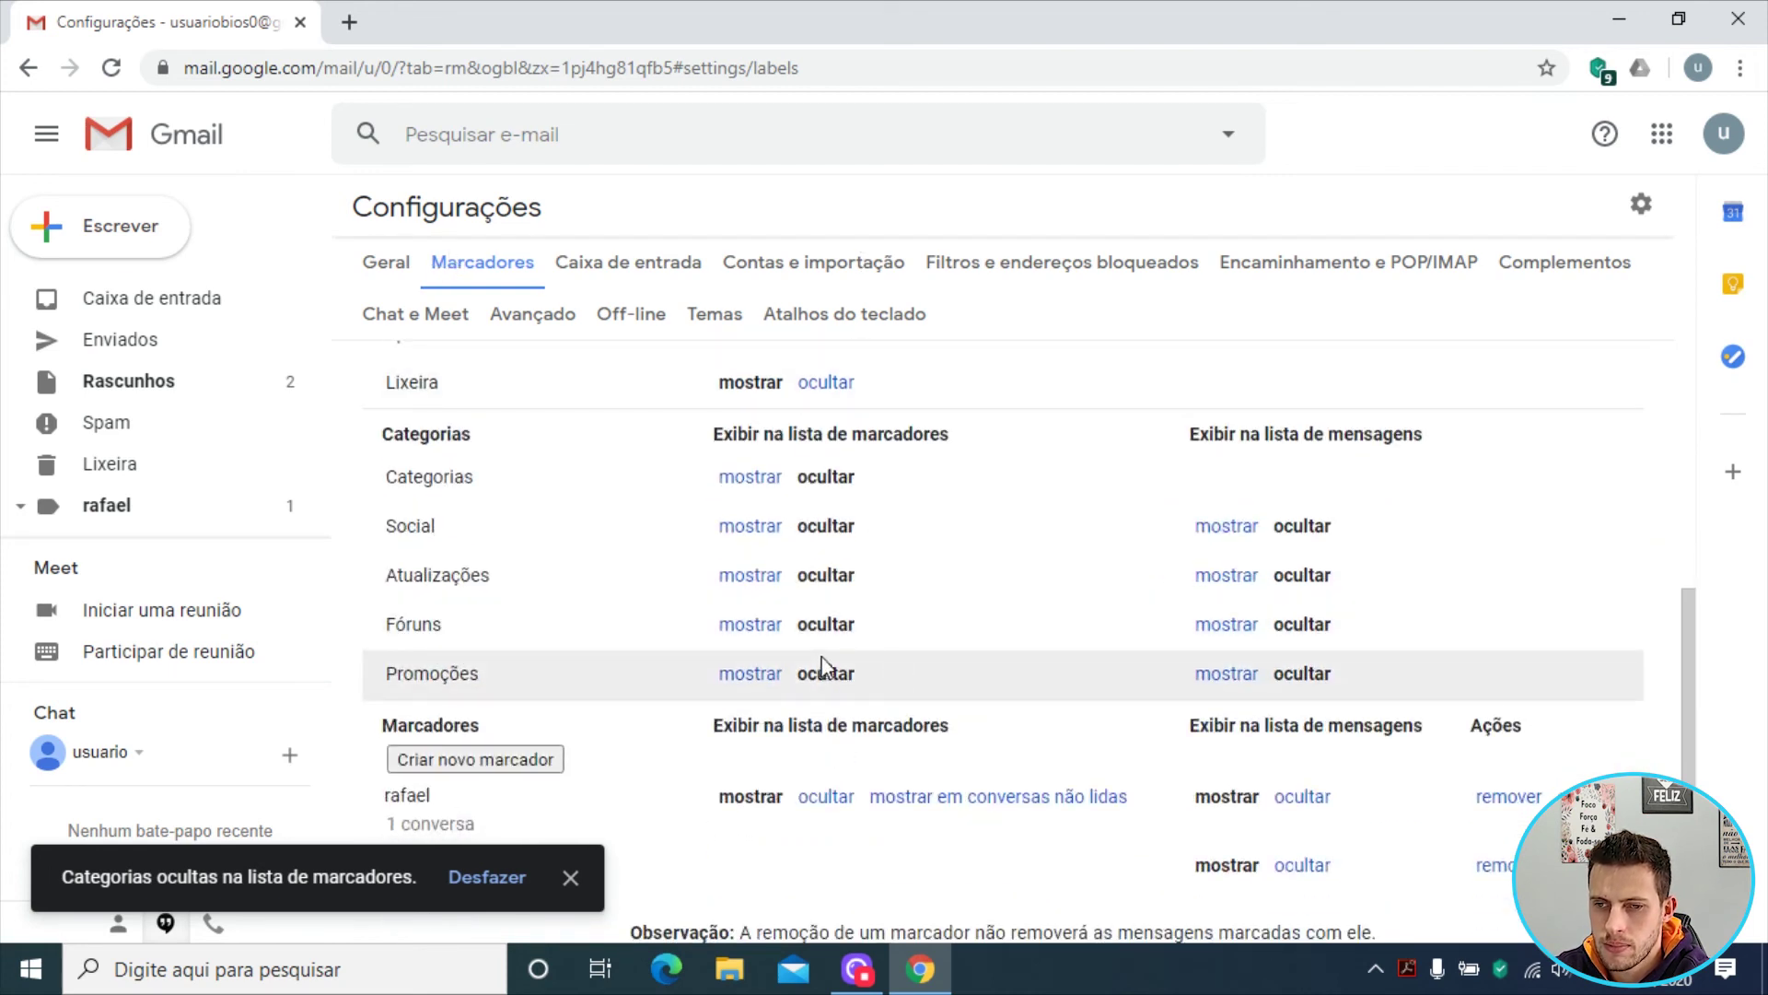
scroll(825, 665, down, 2)
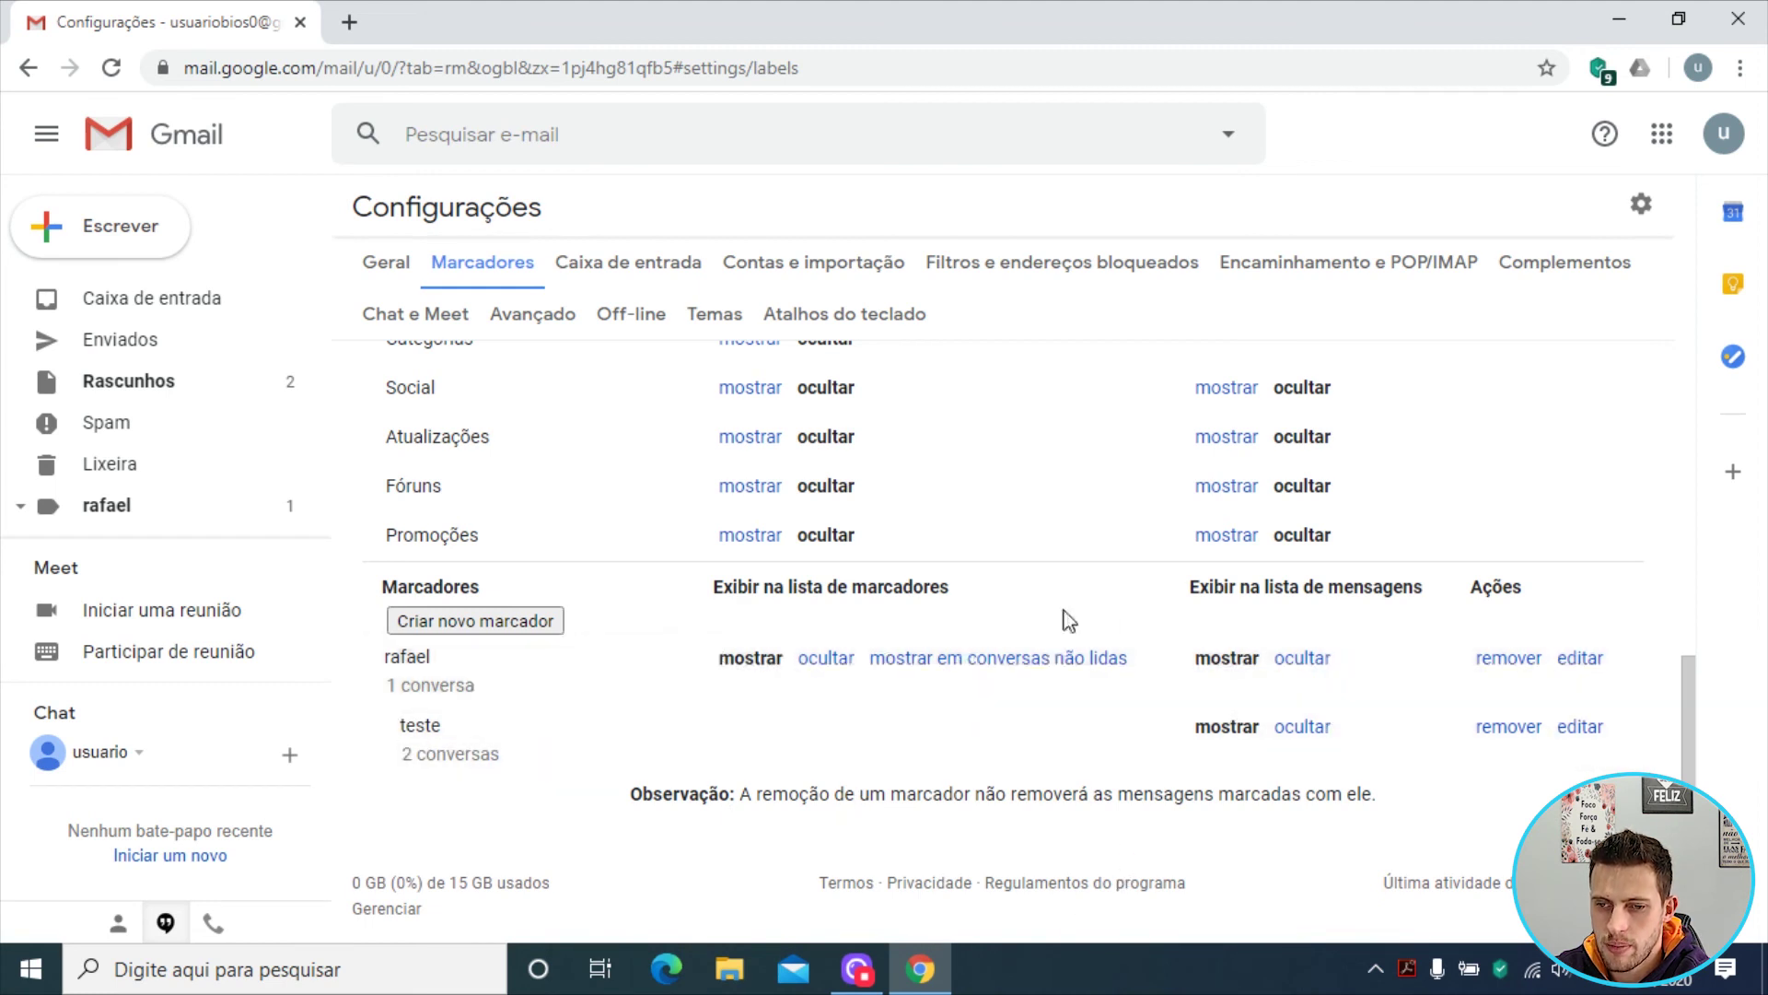
click(829, 667)
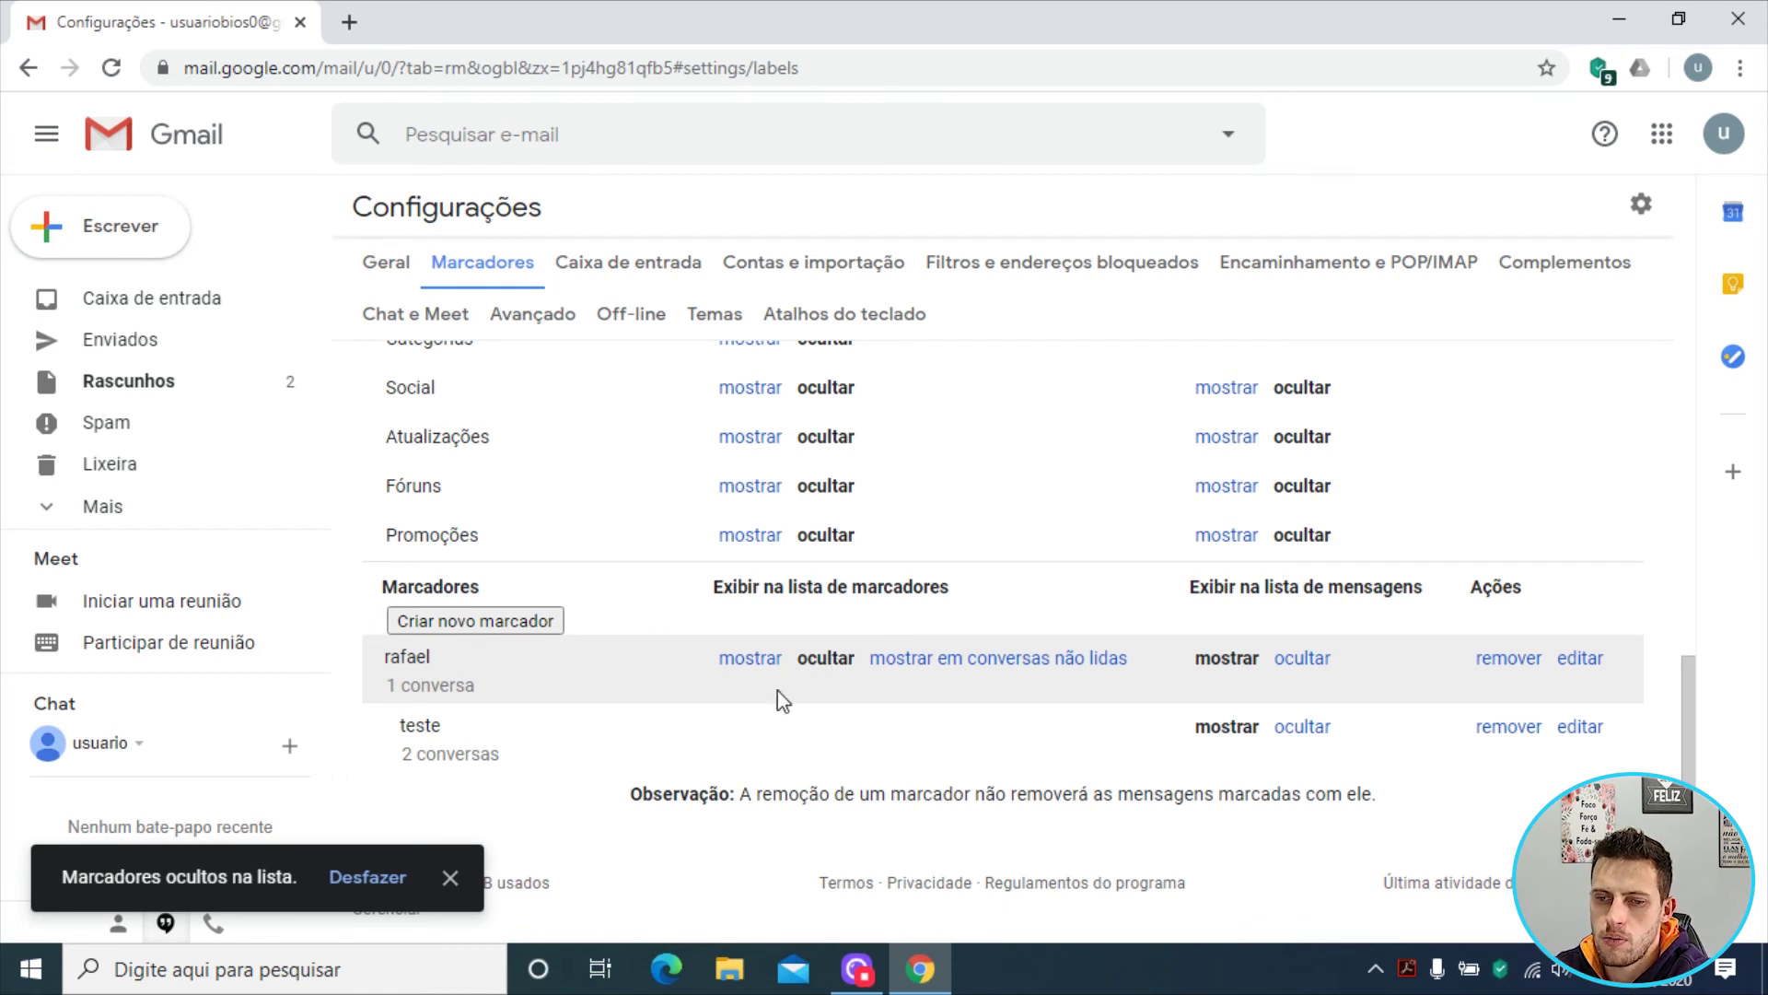
click(751, 659)
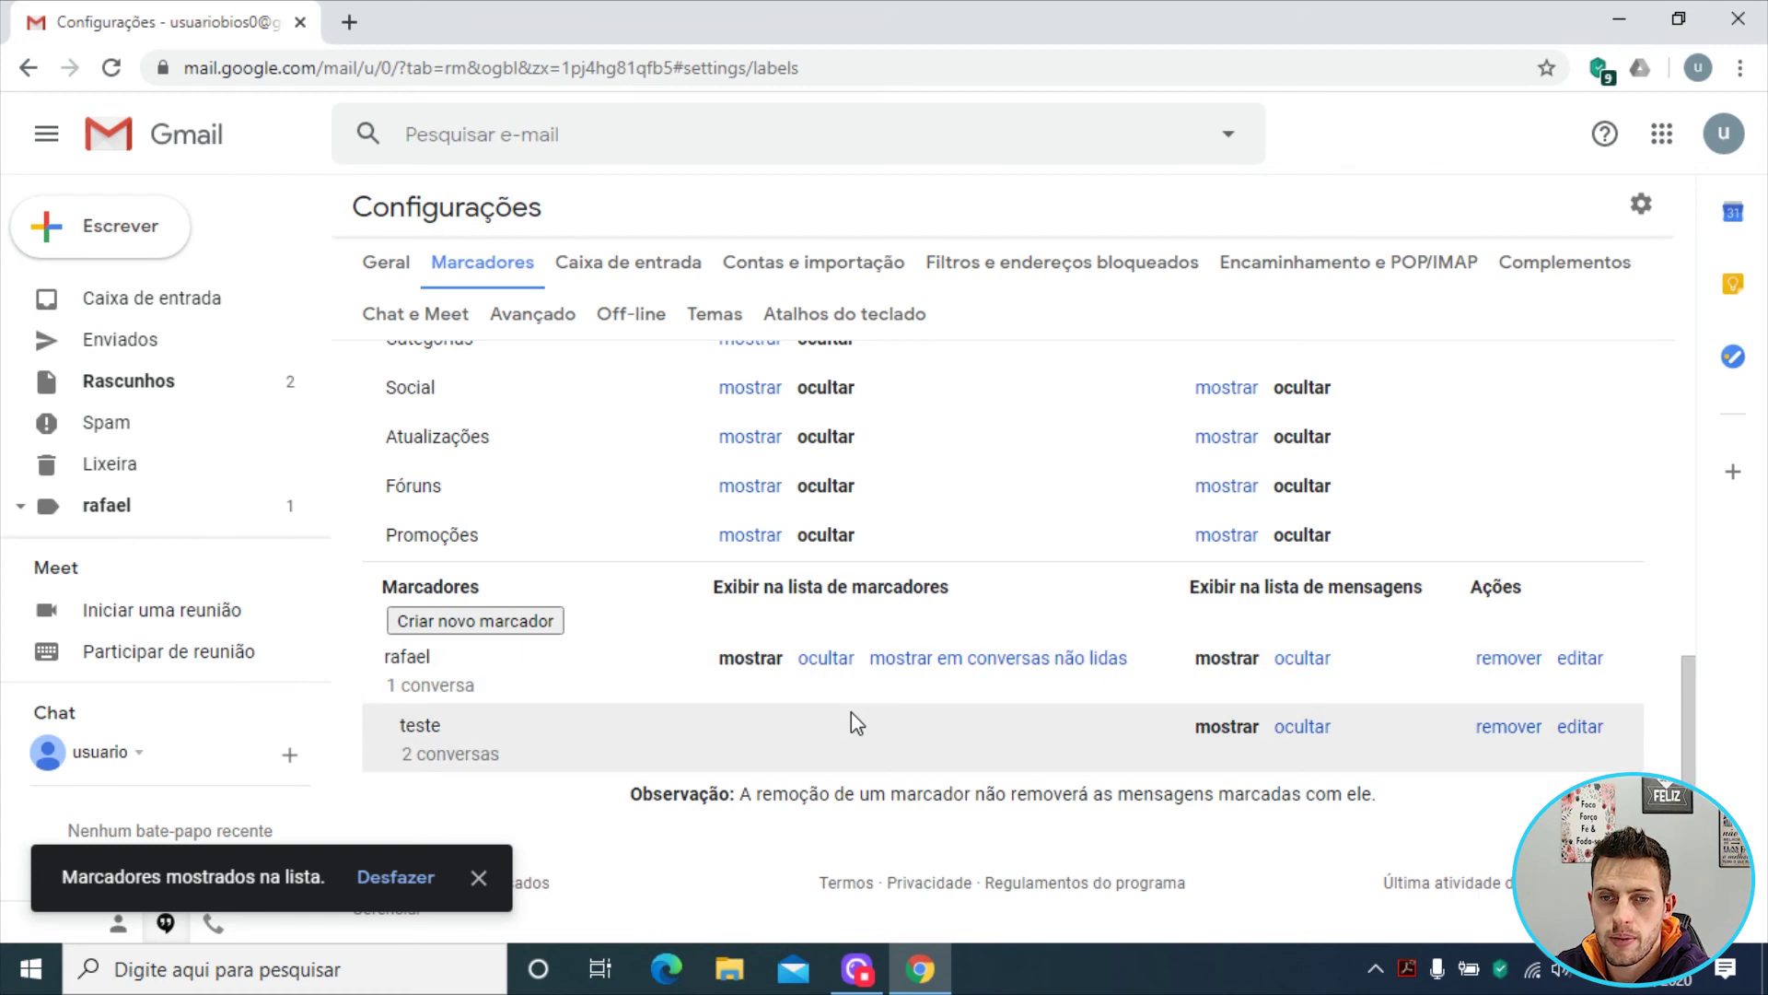
- Review the label visibility settings and the general settings down to the vacation auto-reply, ending at the custom labels
scroll(452, 532, up, 5)
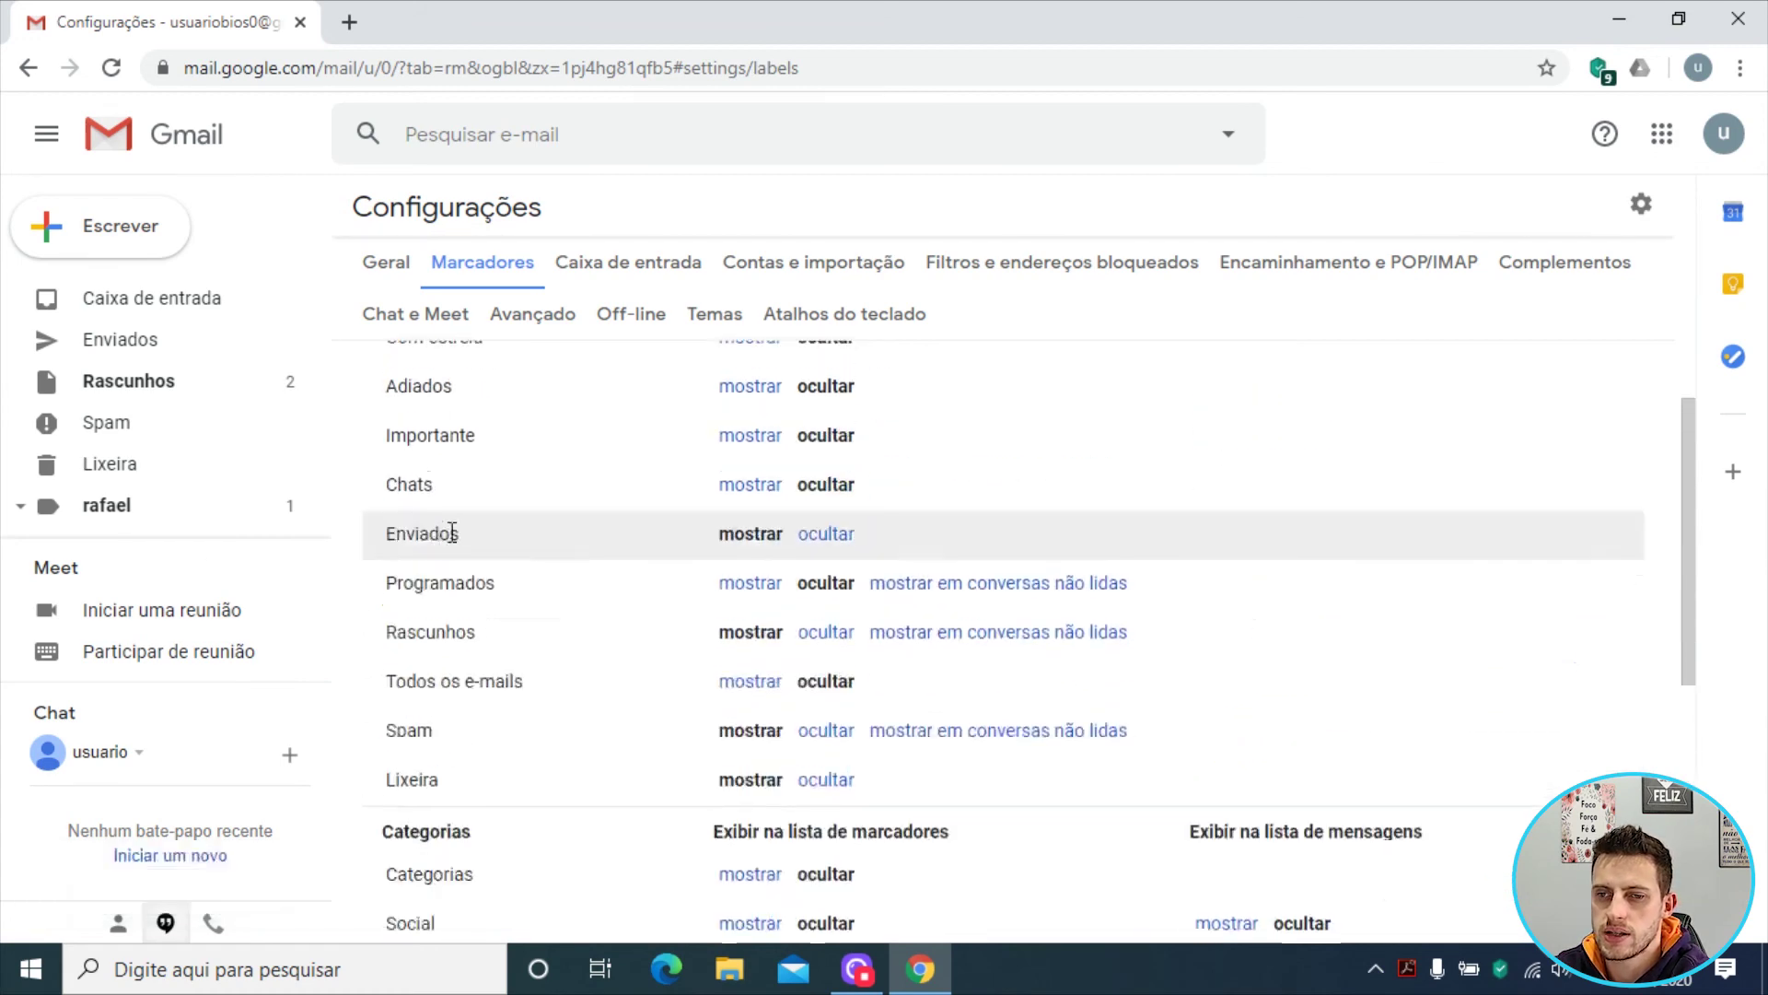
scroll(452, 532, up, 1)
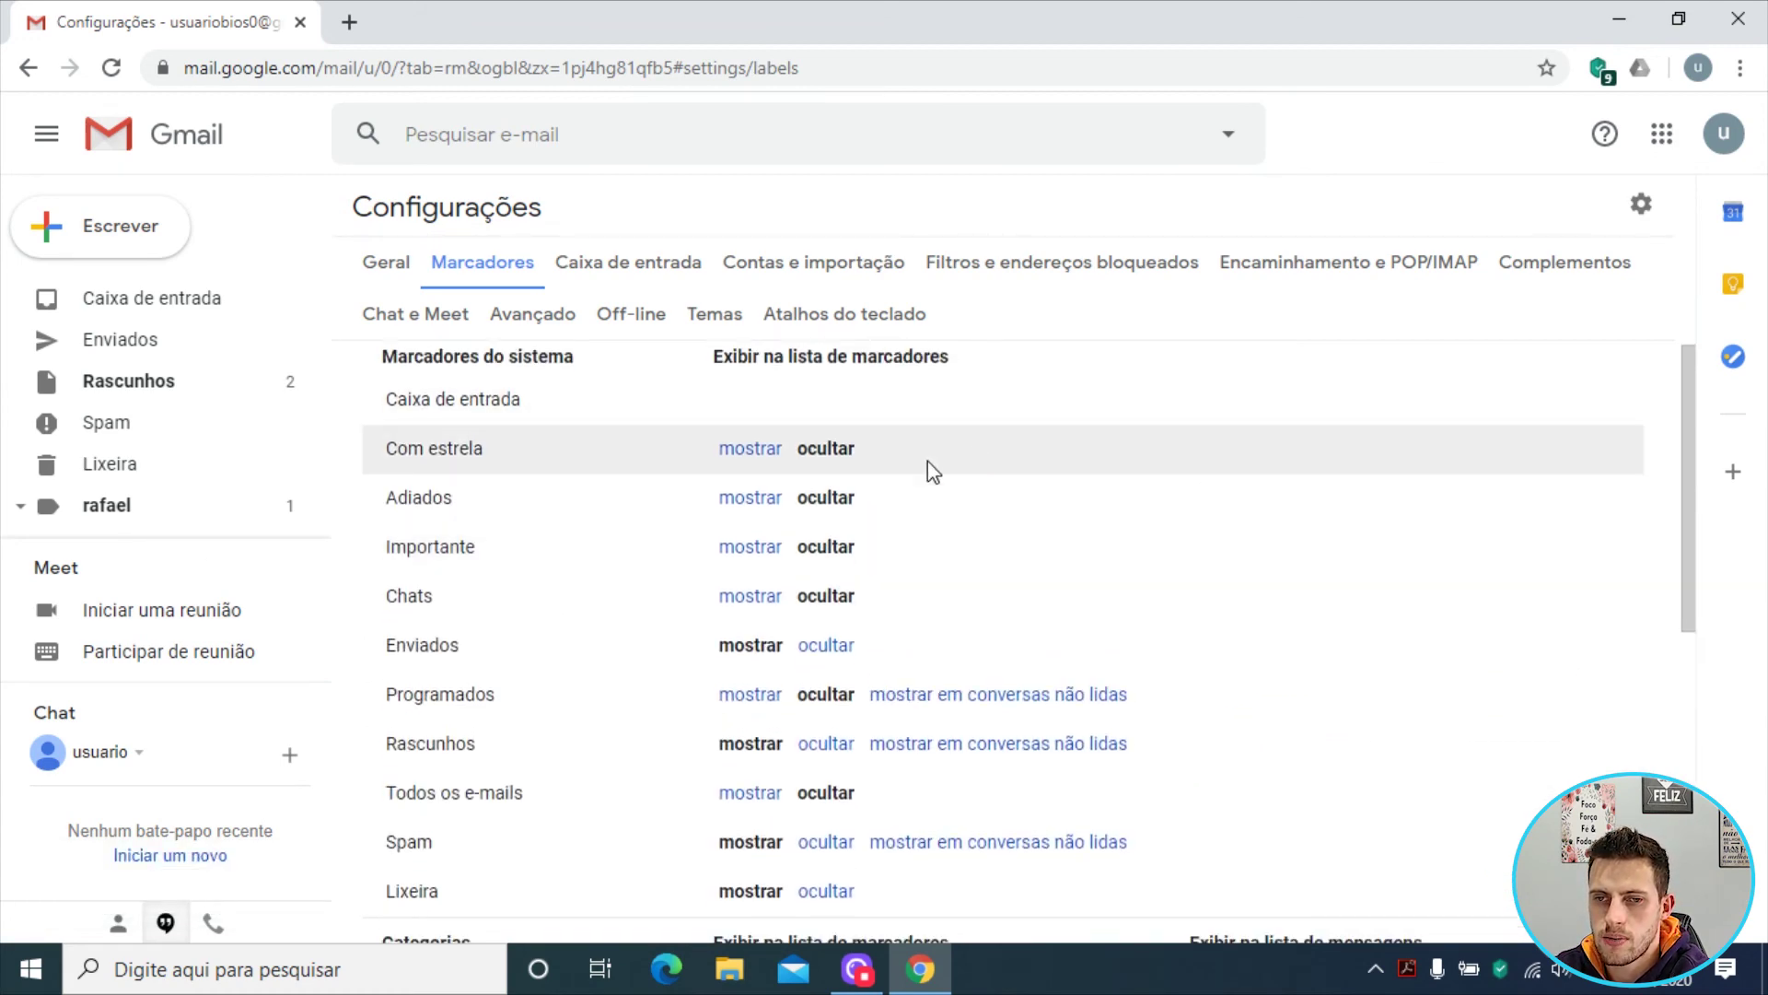
scroll(926, 461, down, 5)
click(385, 267)
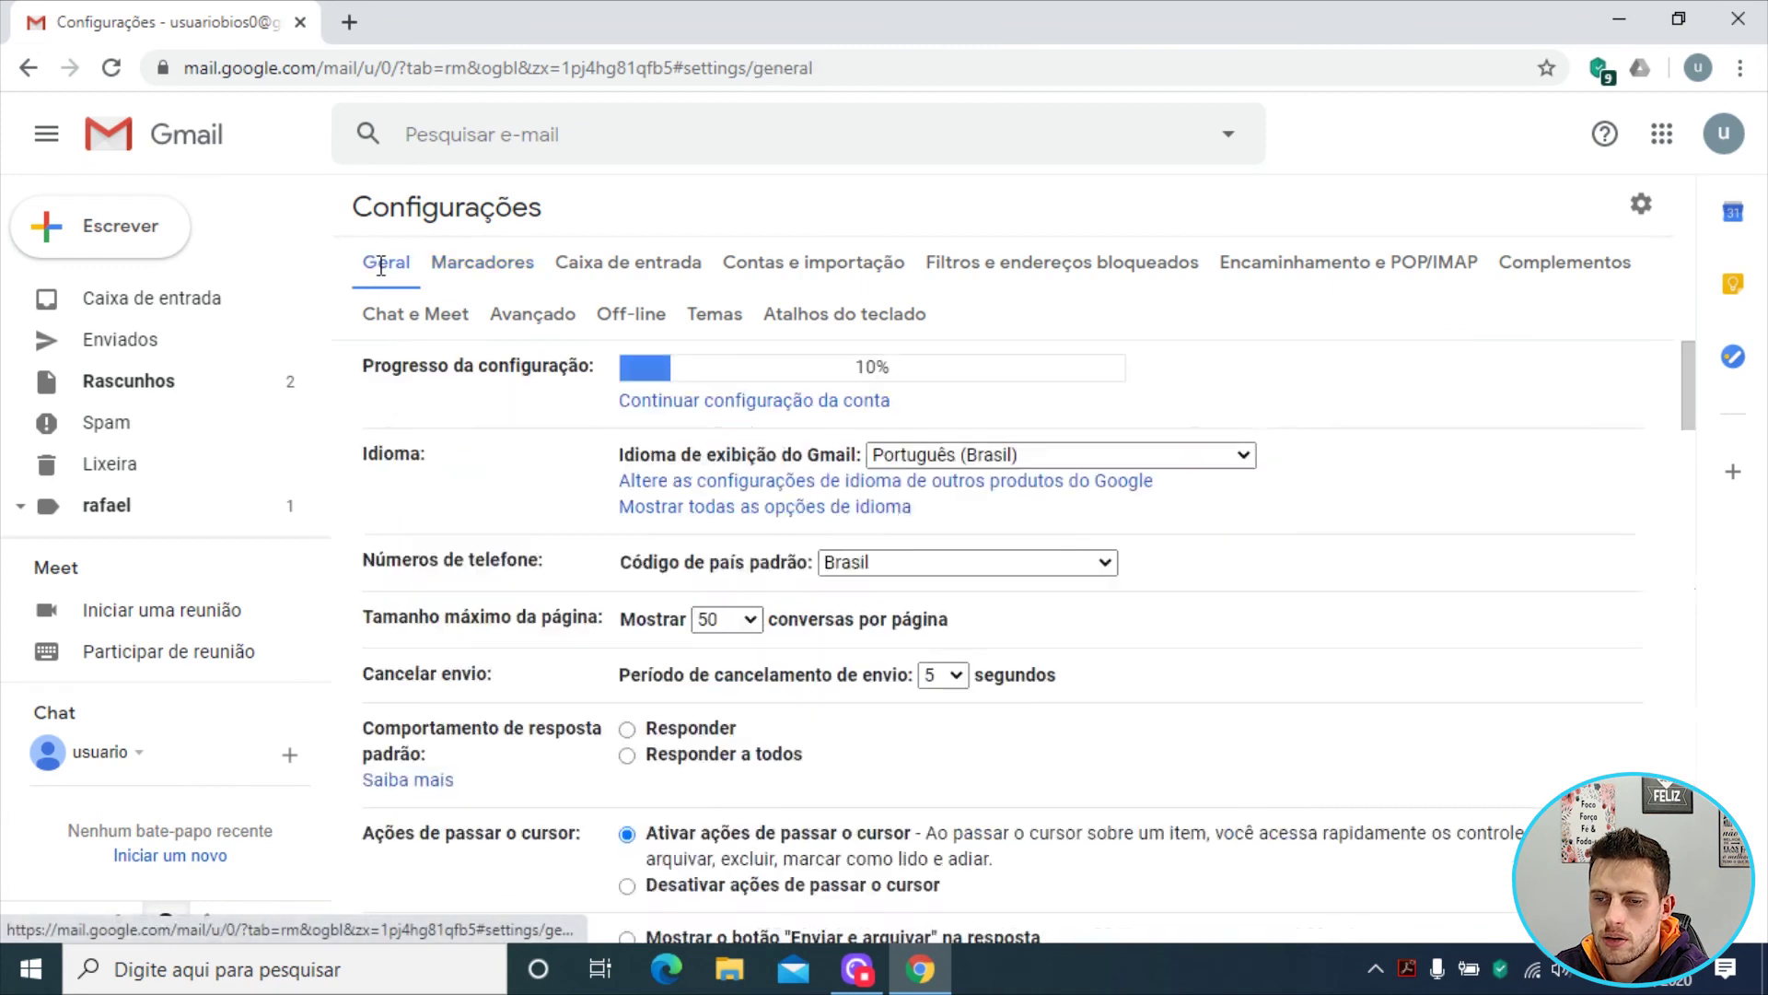
scroll(890, 513, down, 15)
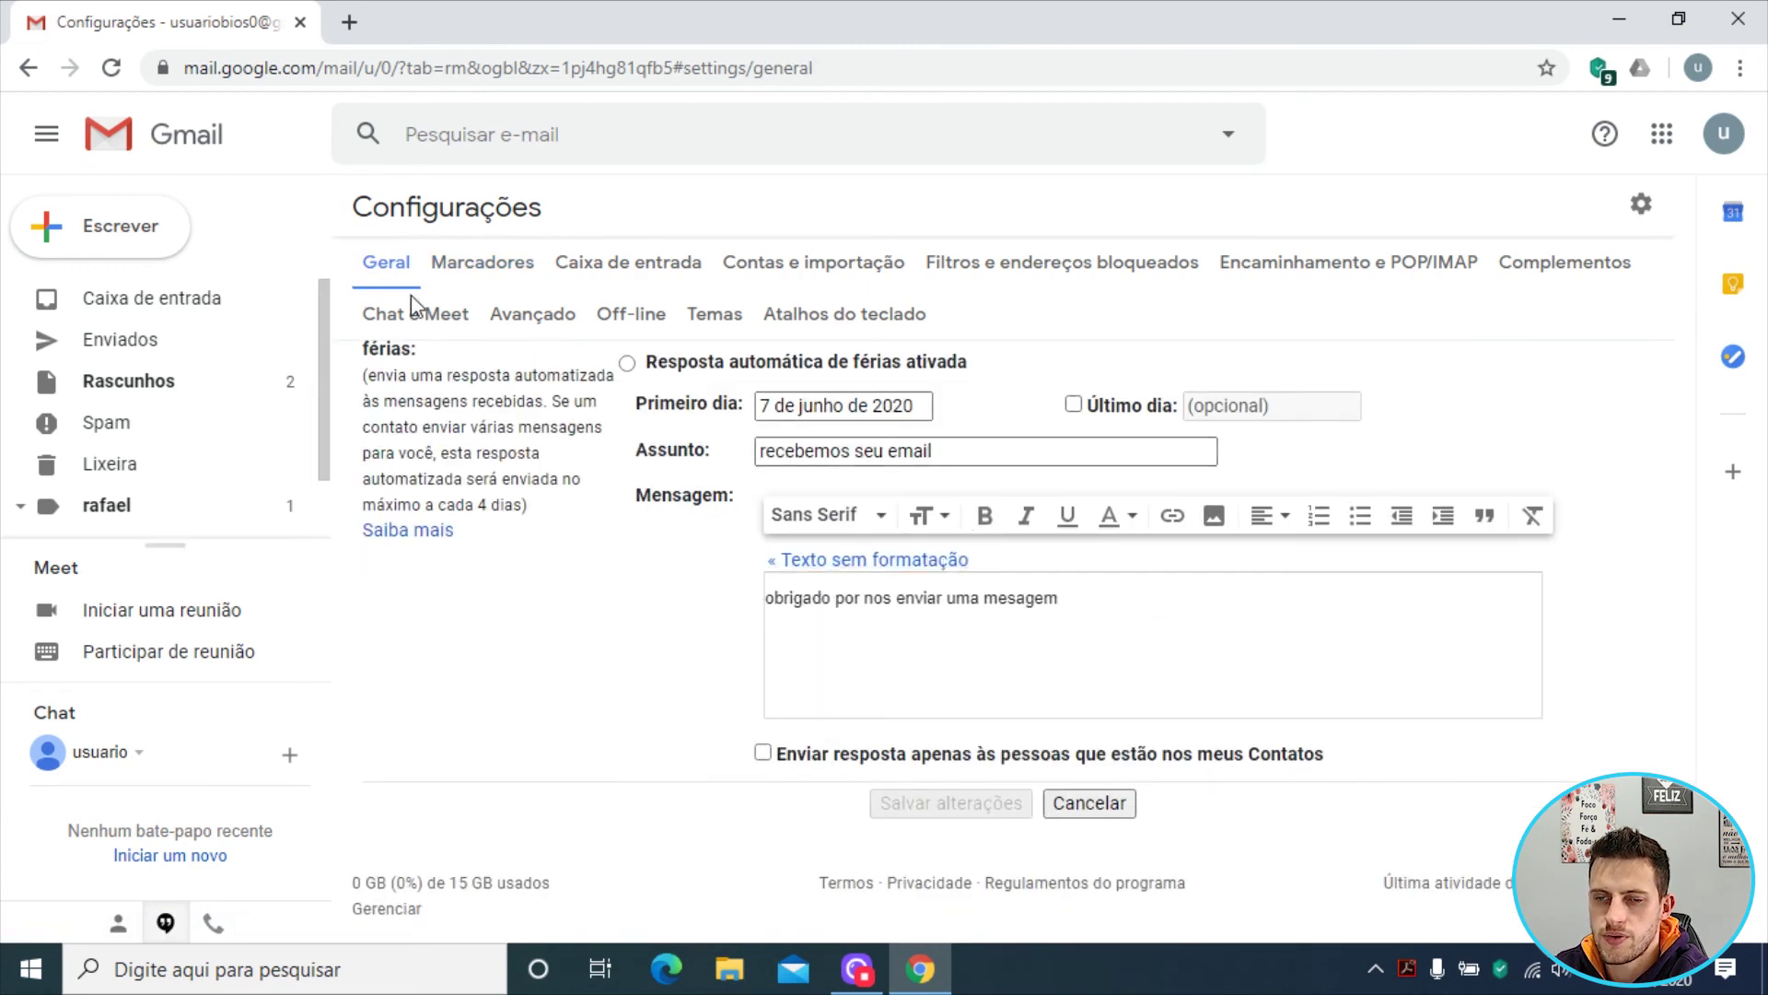
click(488, 268)
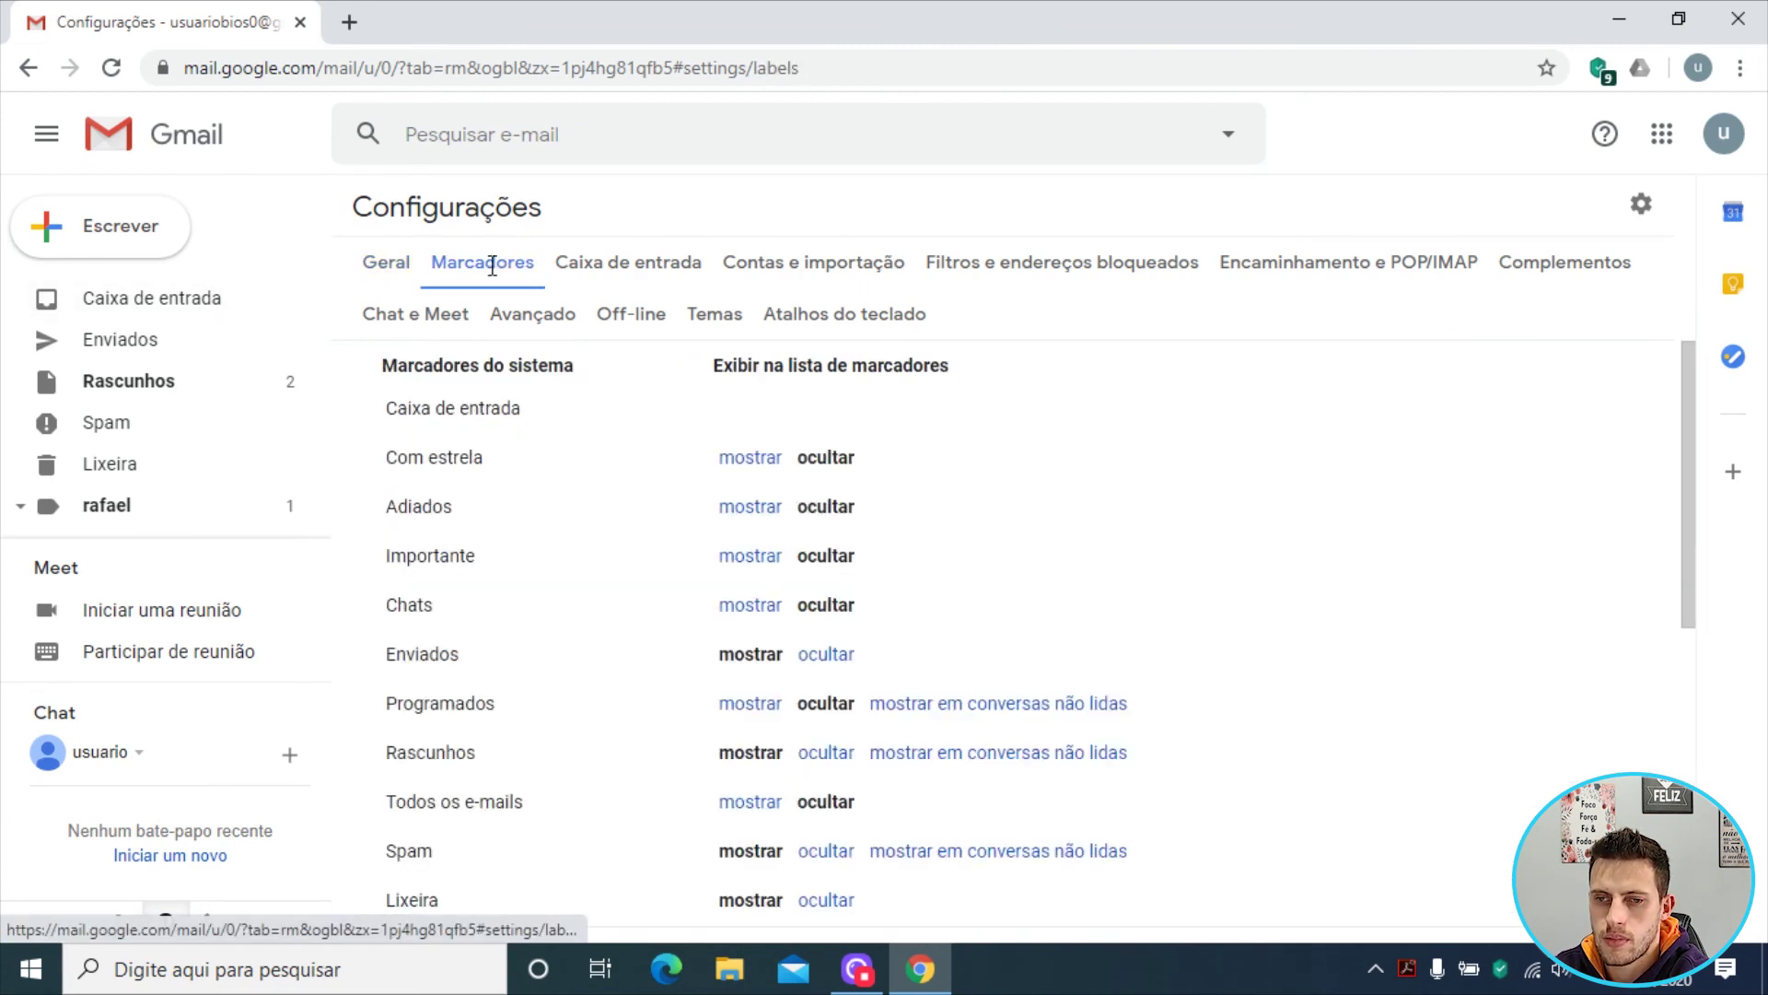
scroll(707, 598, down, 7)
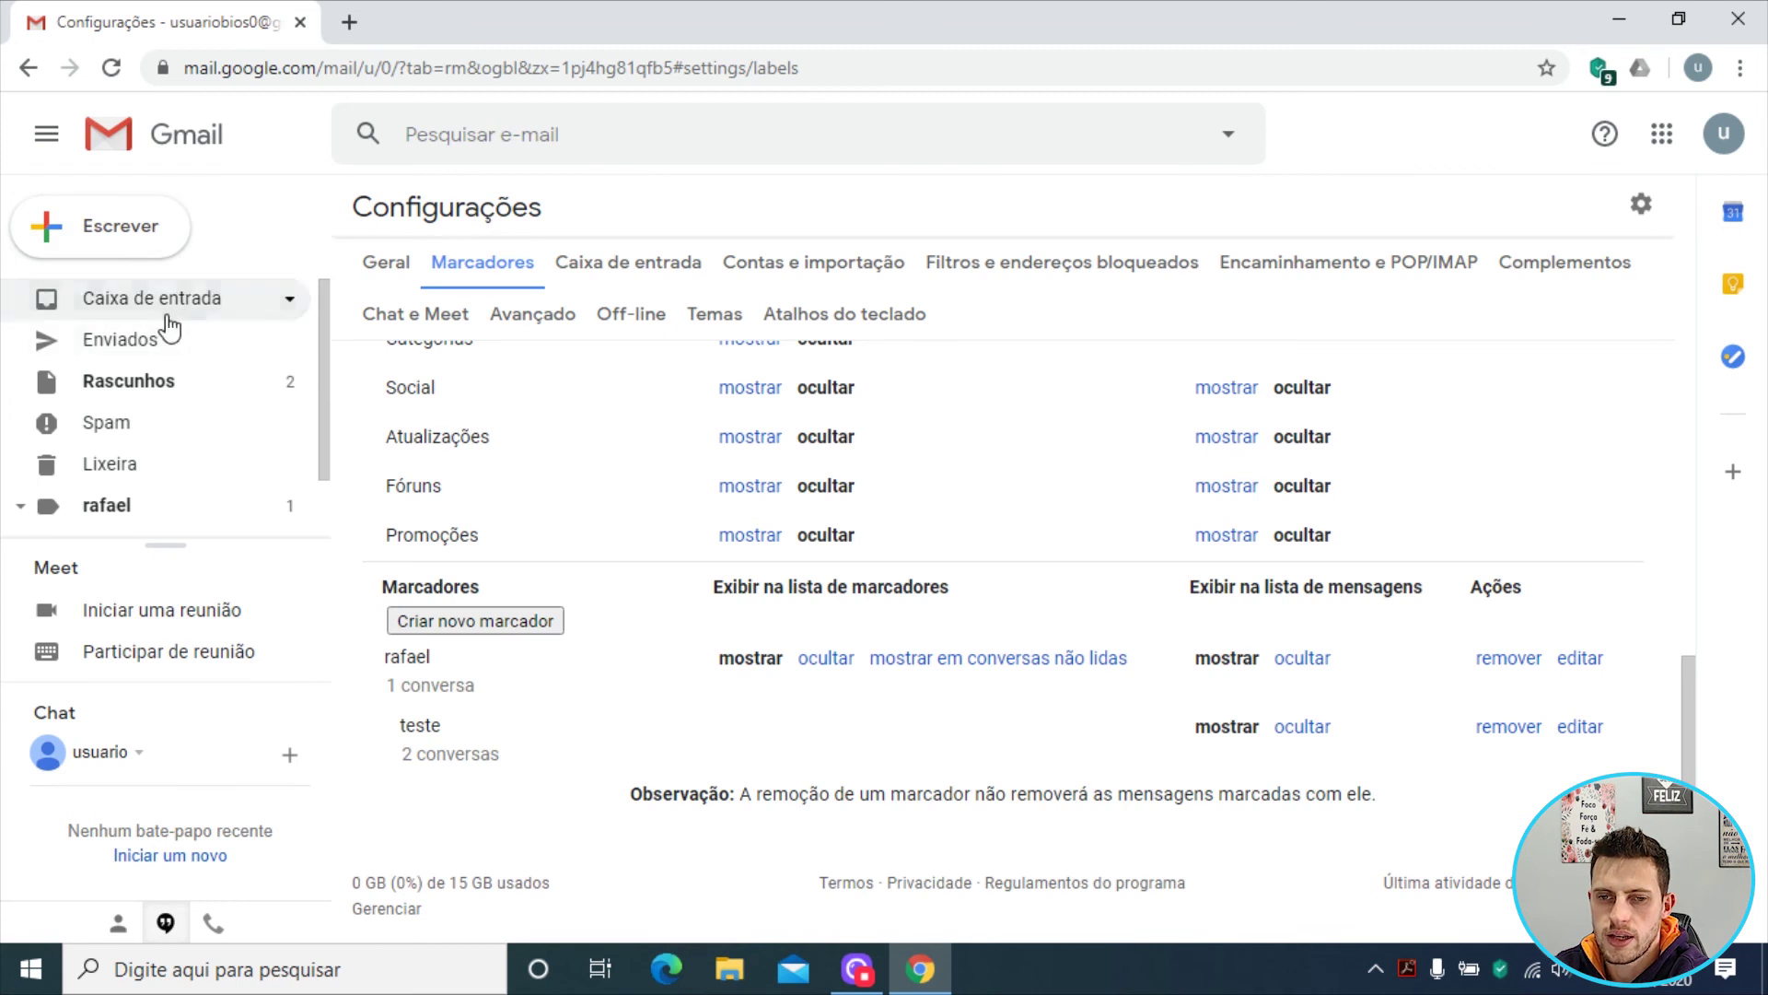
- Return to the inbox and look through the full label list, including the labels under Mais
click(20, 505)
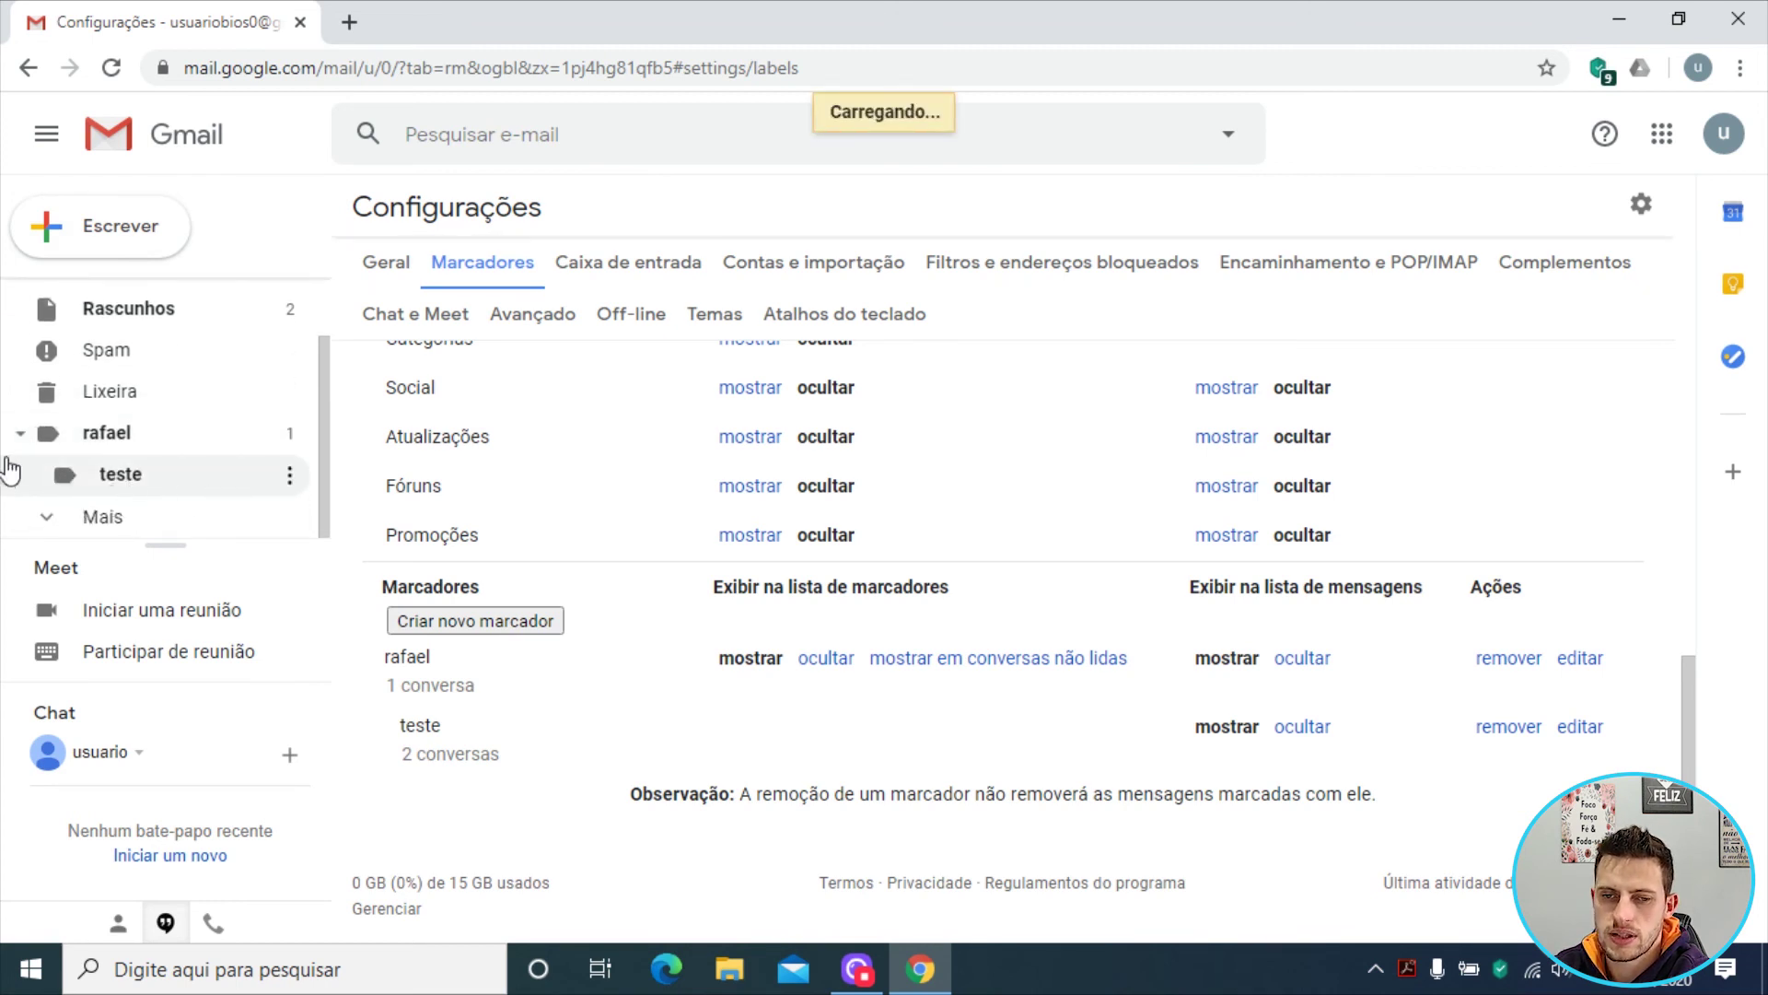
click(132, 535)
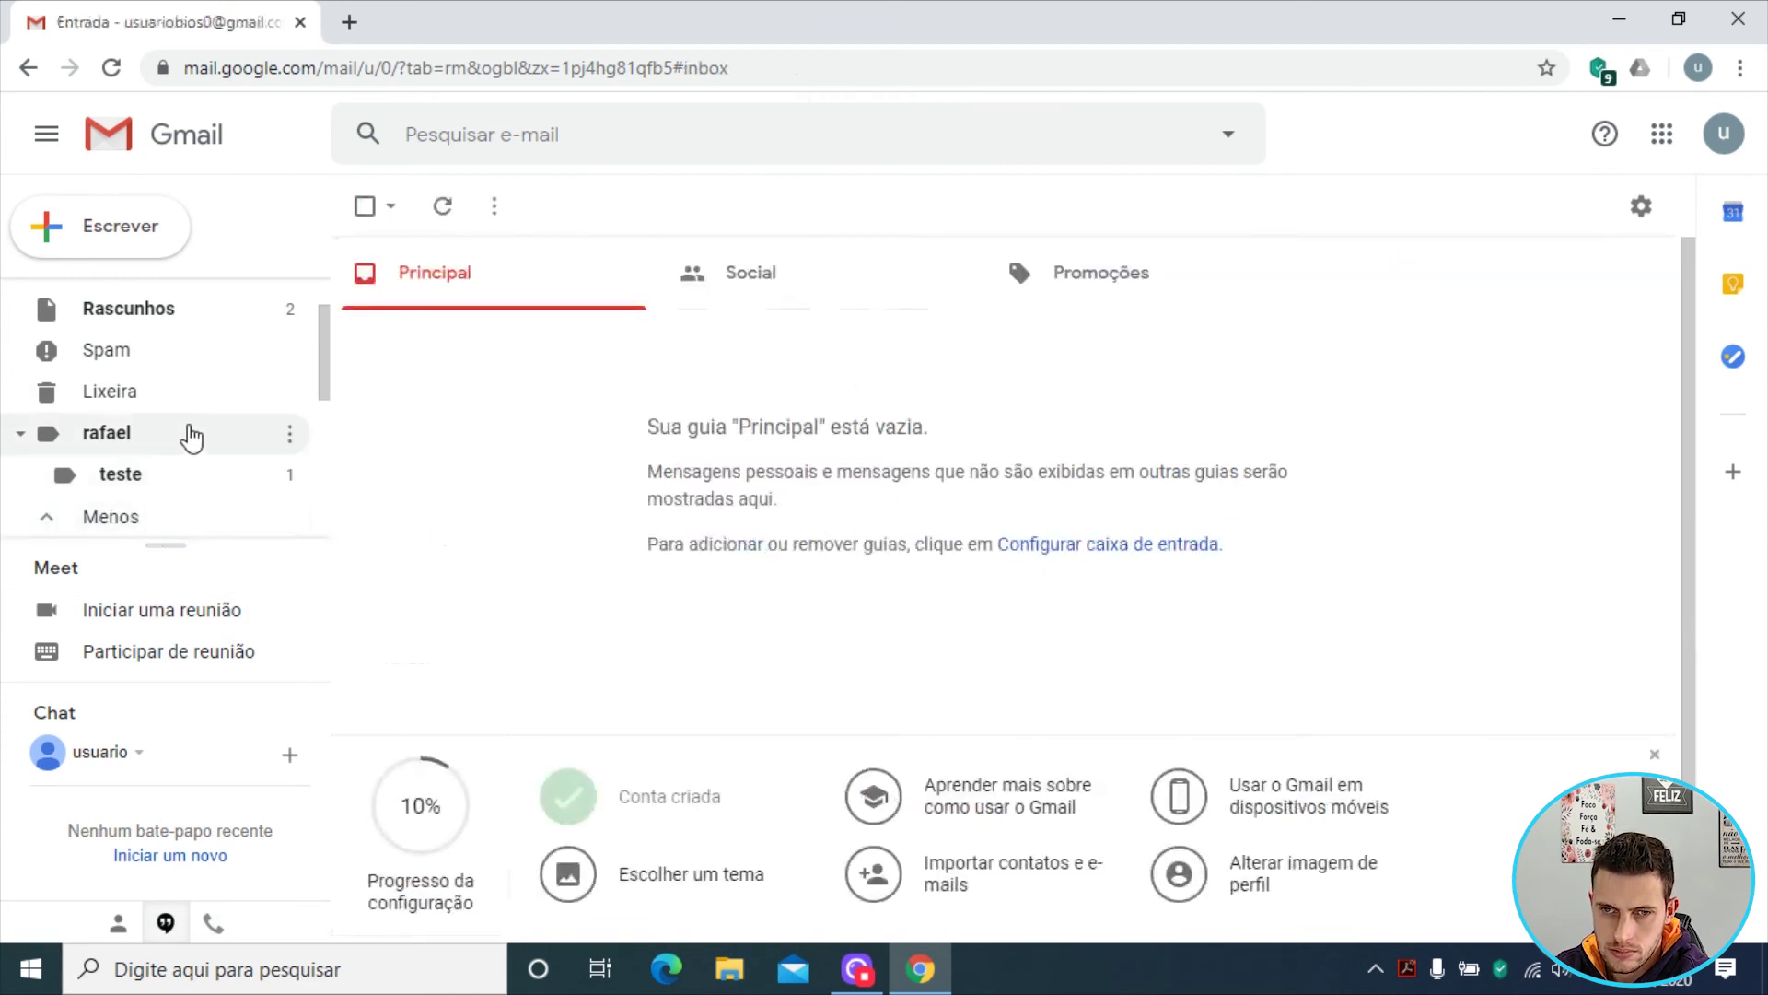
drag(322, 363, 338, 500)
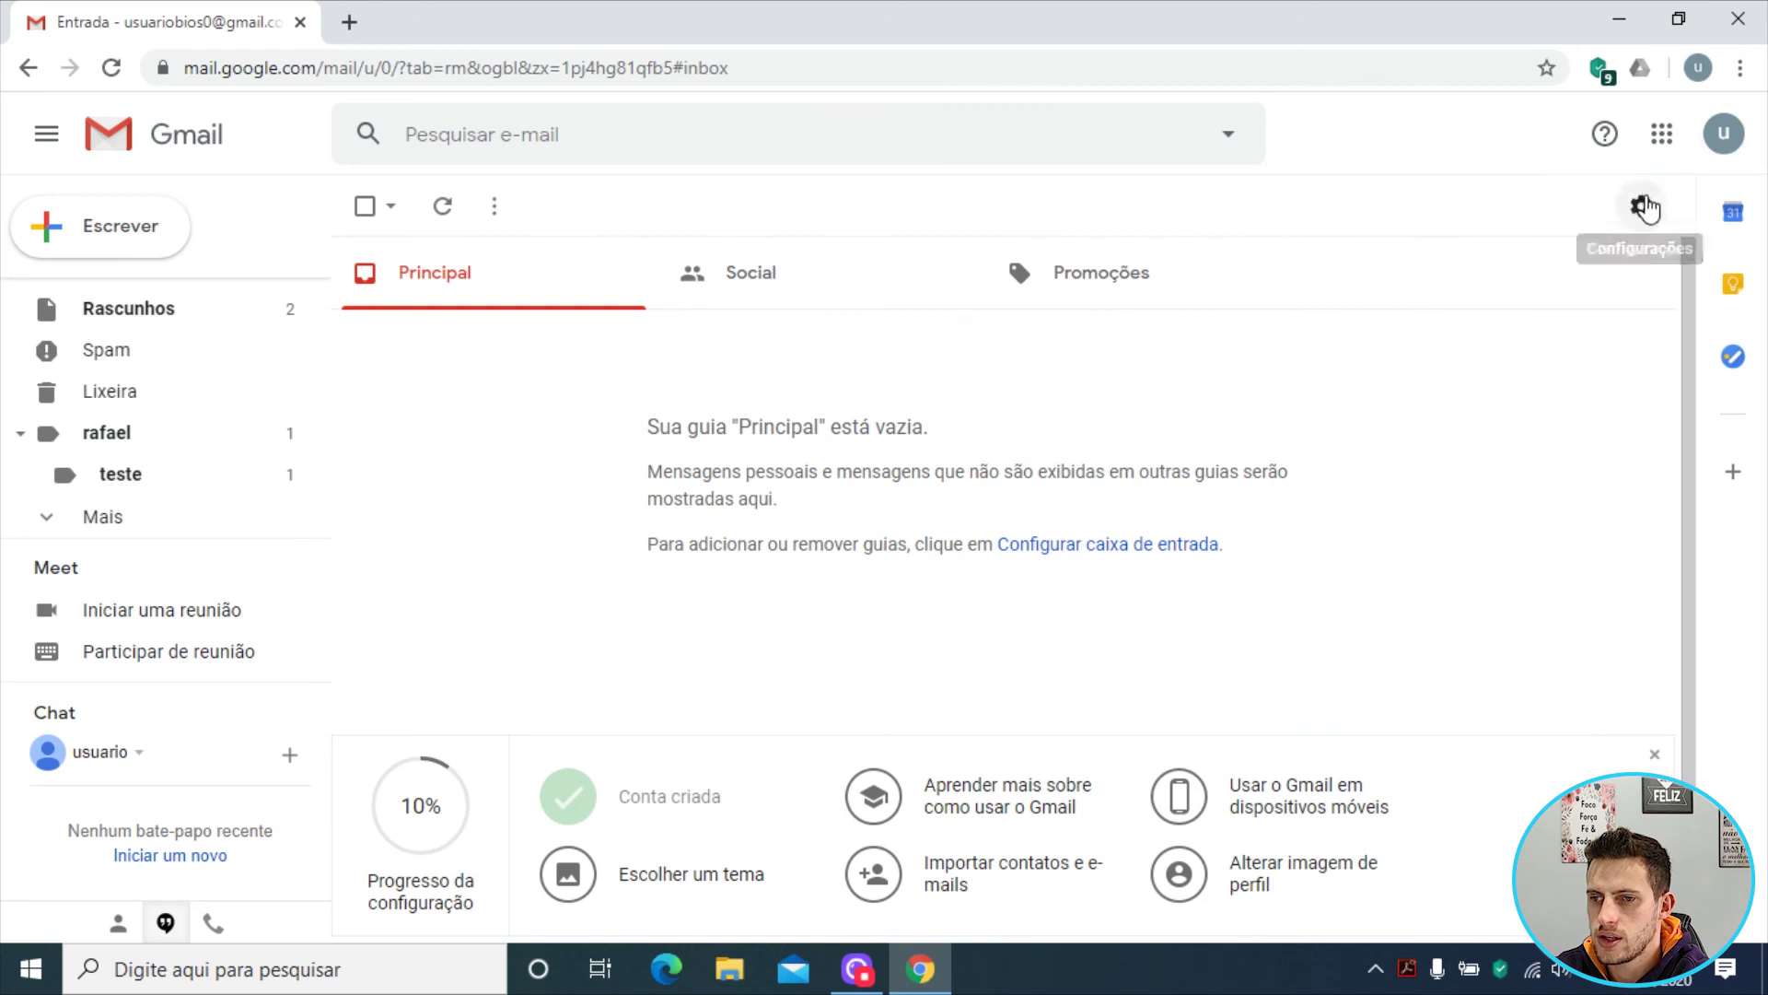
- Open the theme gallery, browse the available images and colours, and select the Android theme
click(1641, 205)
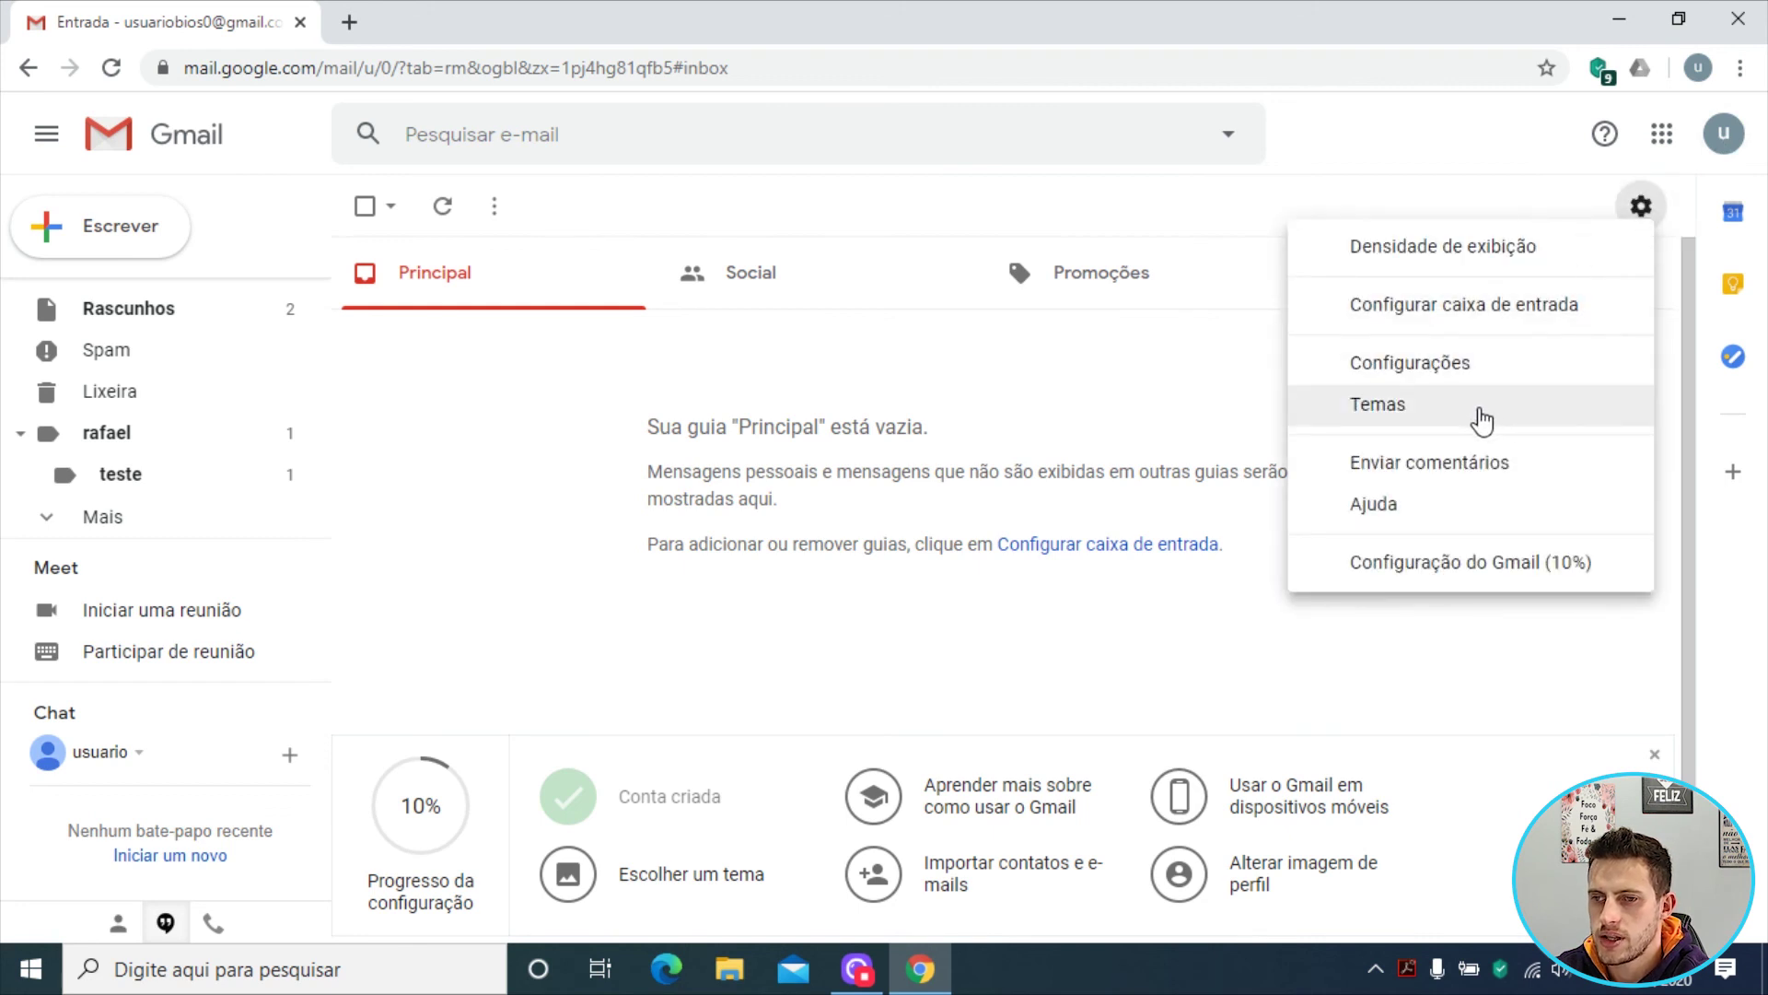
click(1482, 413)
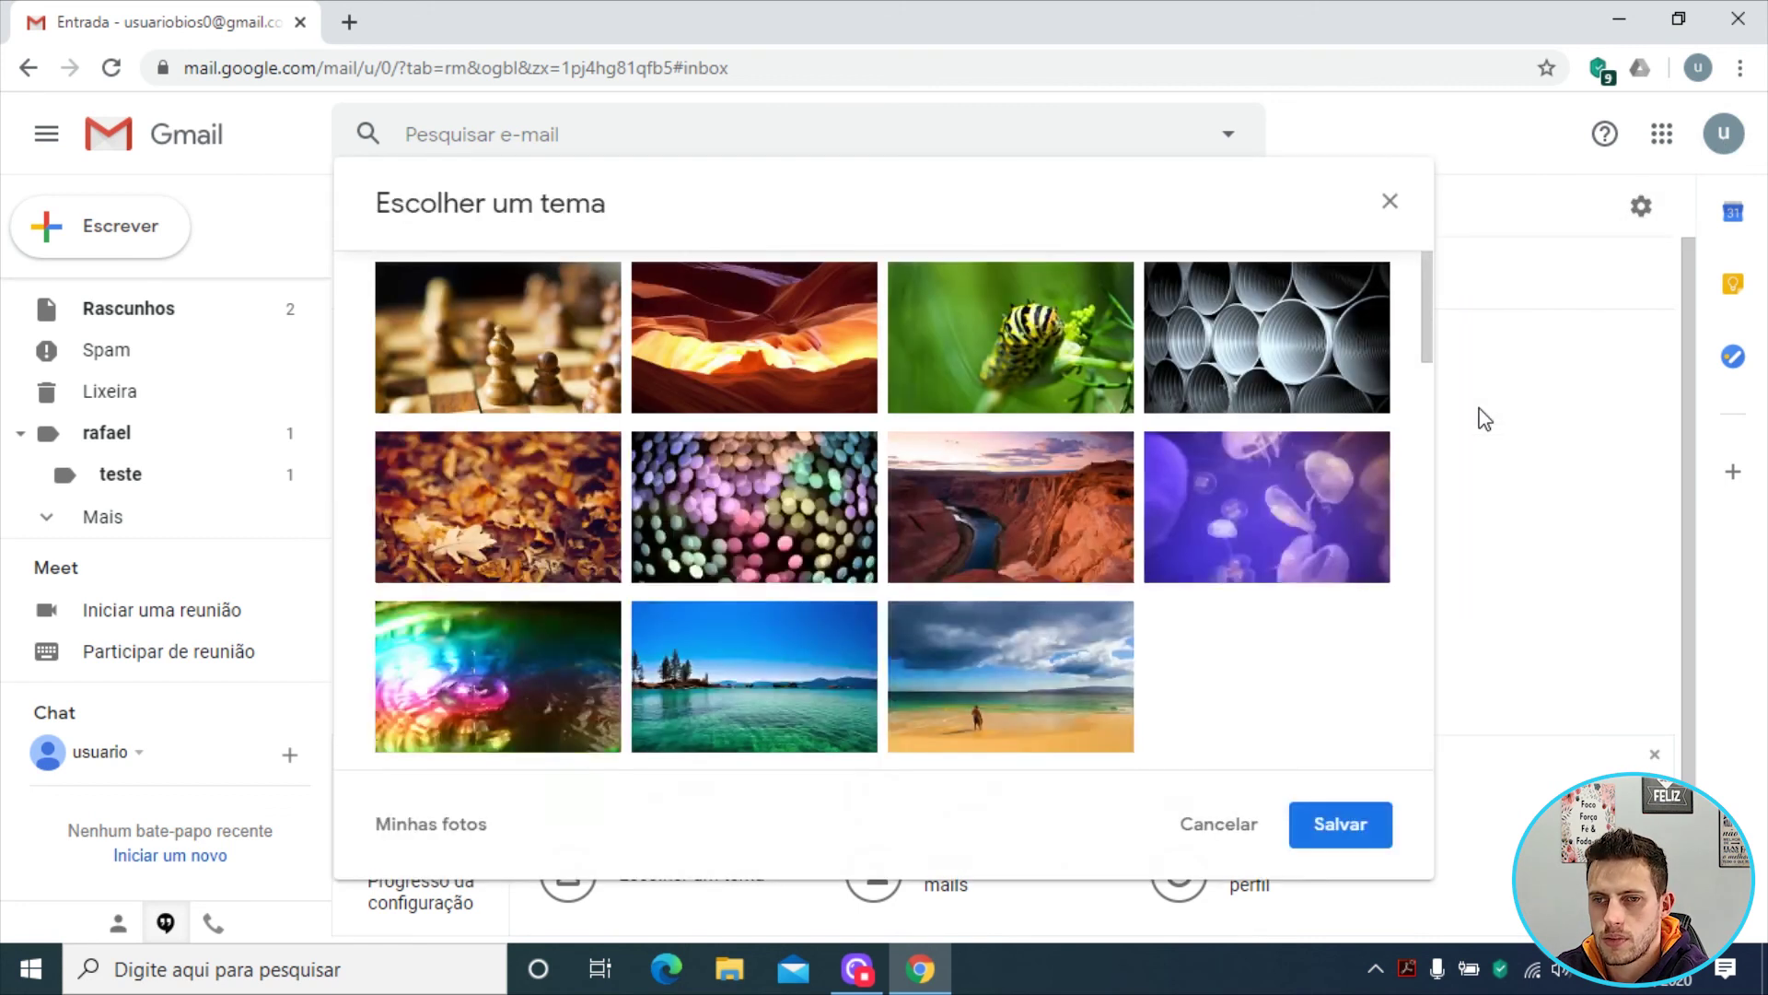
scroll(1061, 407, down, 7)
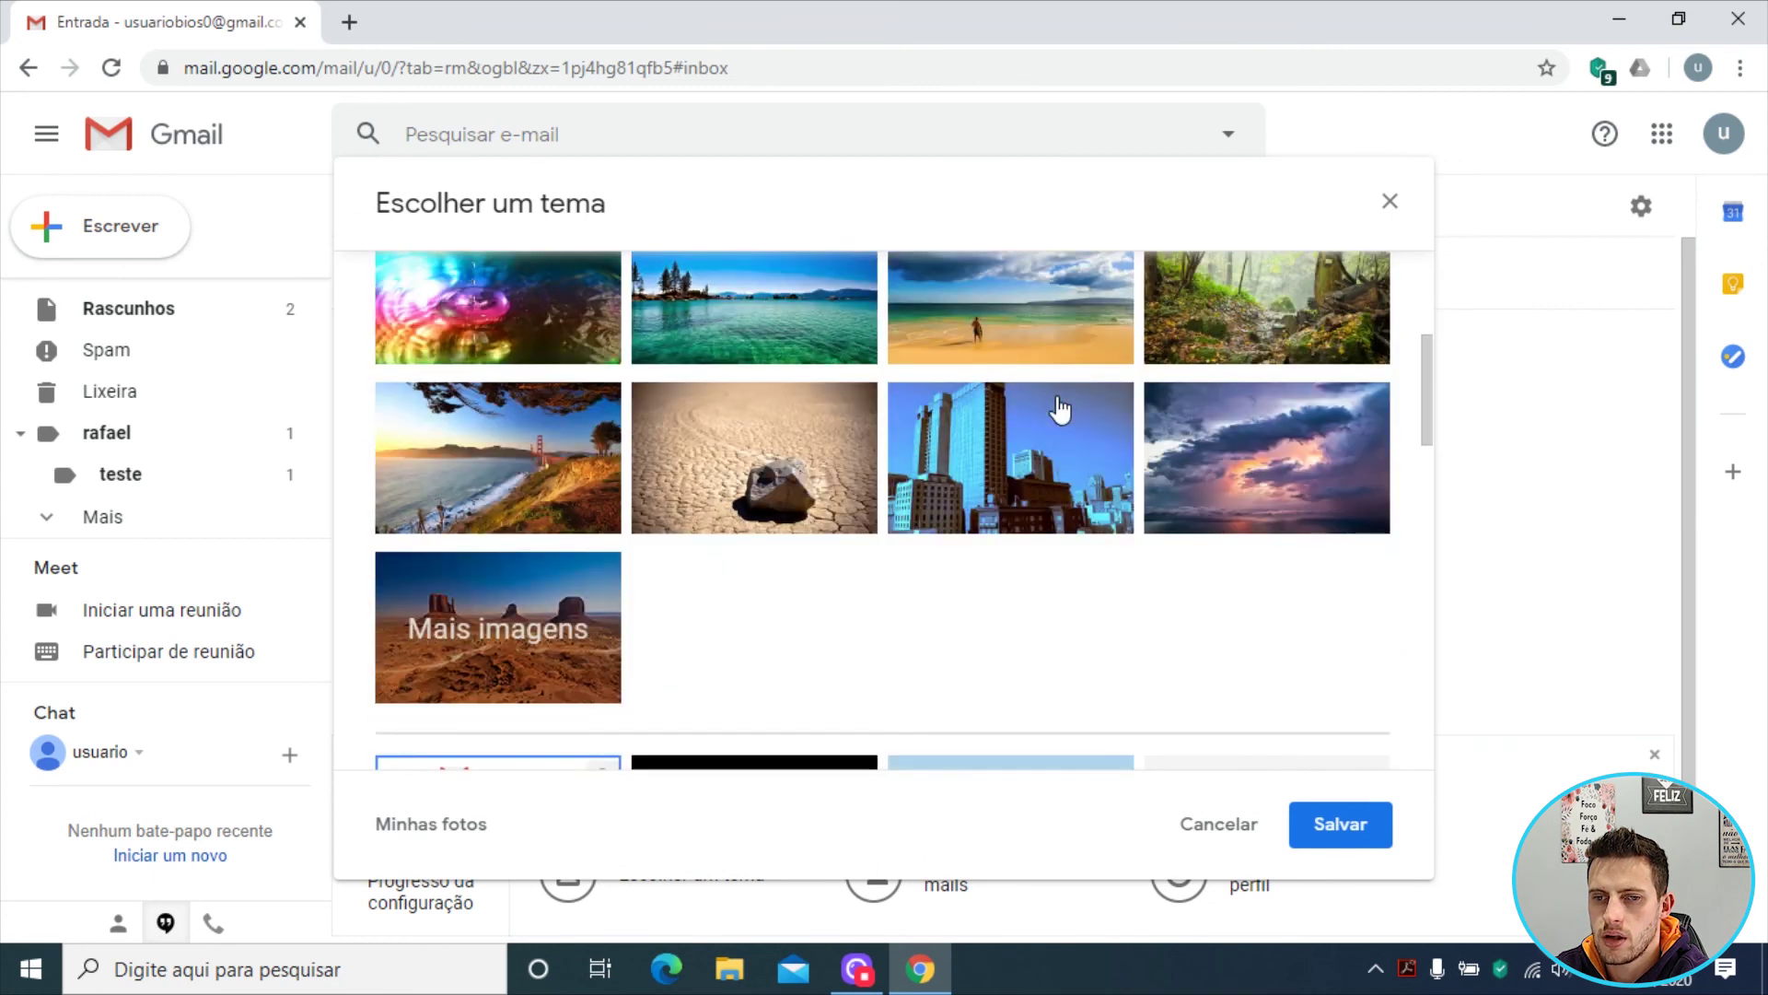
scroll(1061, 406, down, 3)
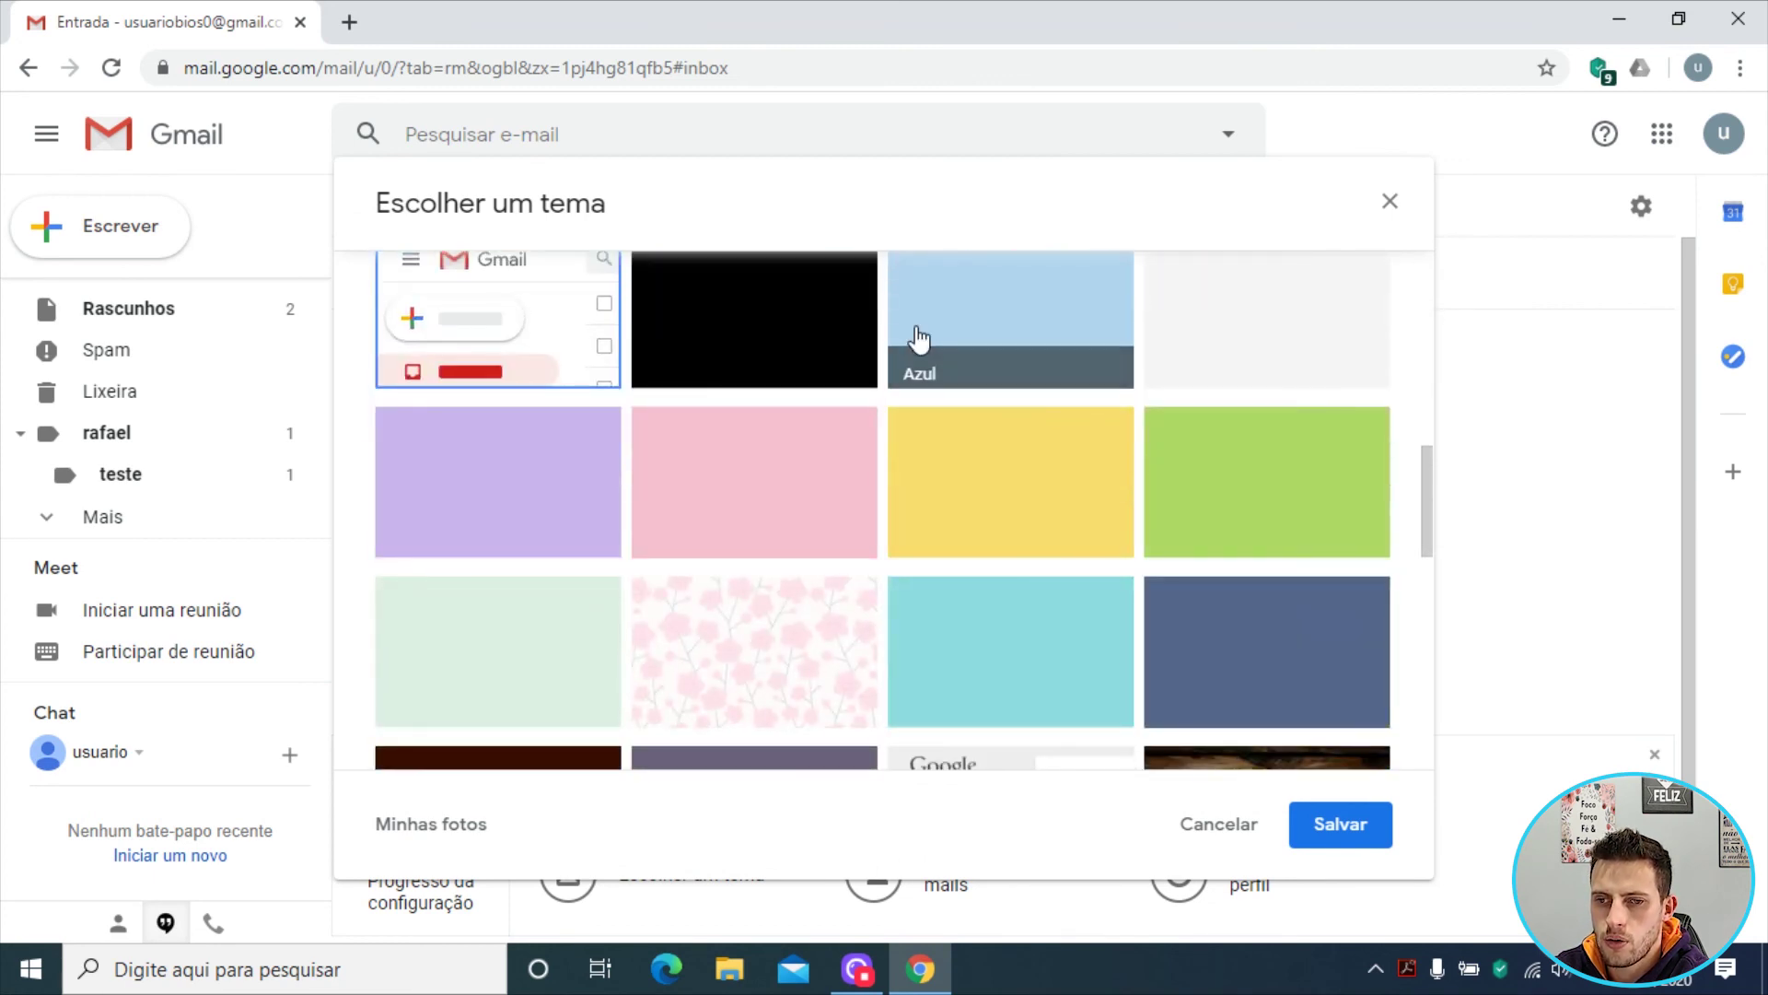
scroll(855, 656, down, 4)
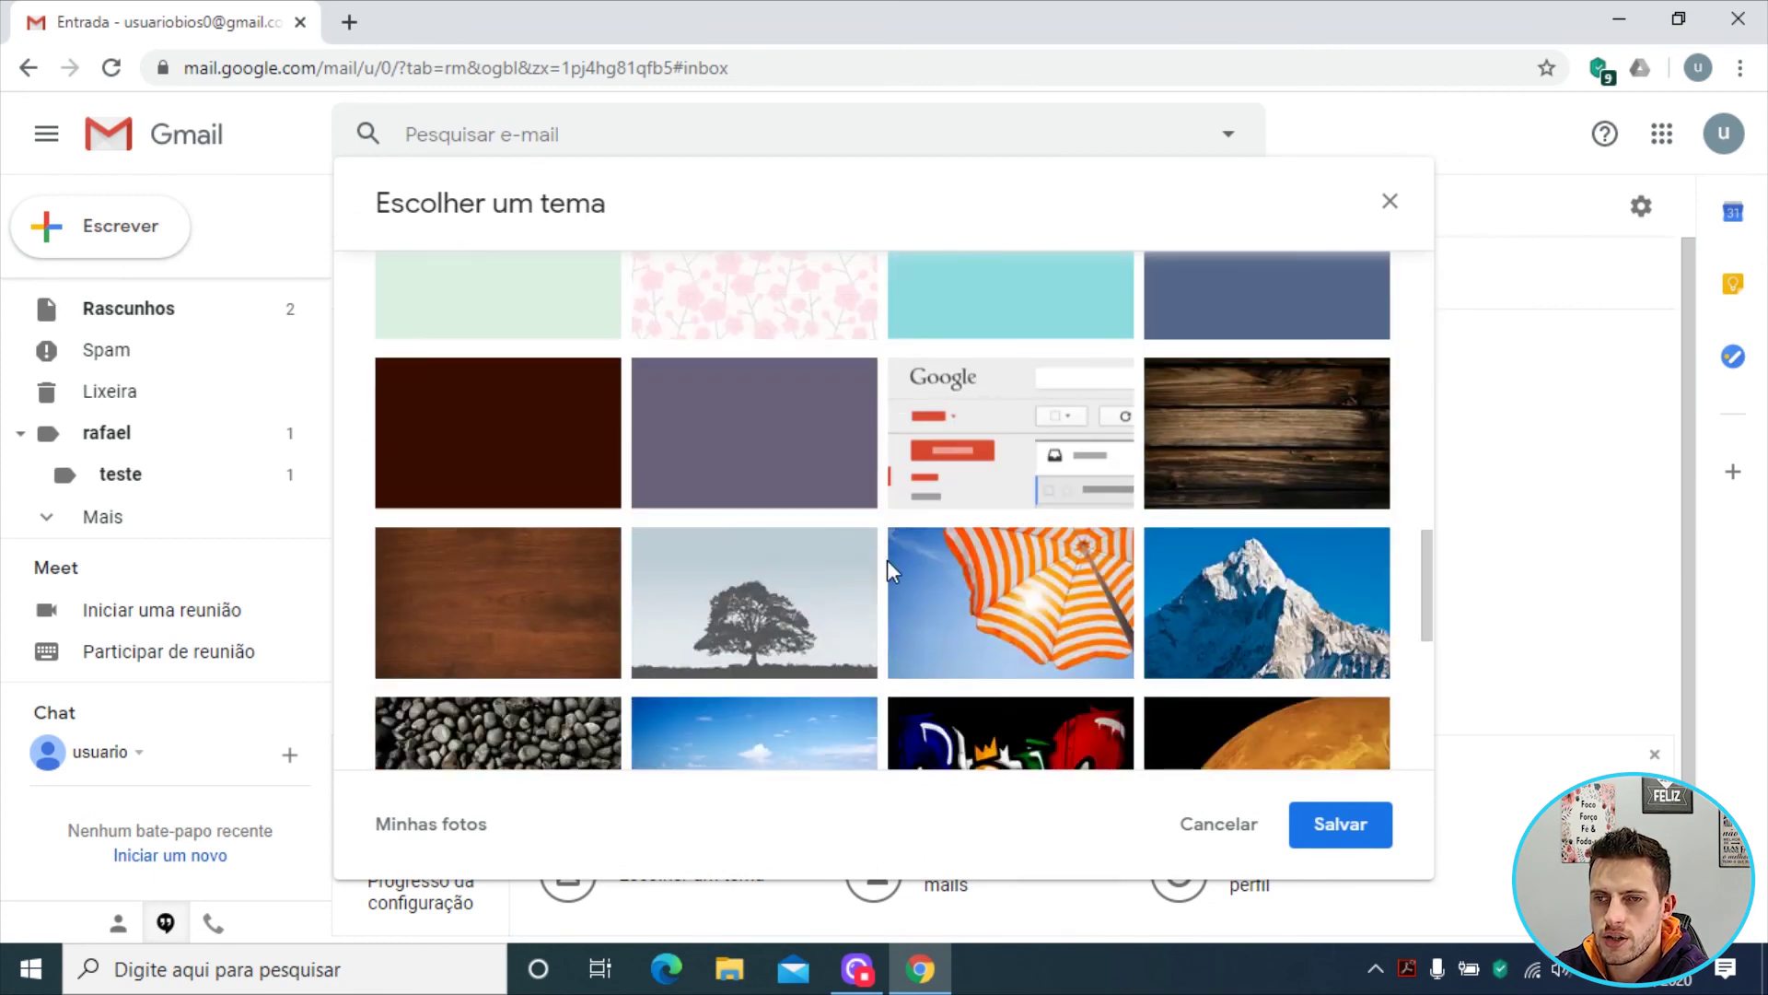
scroll(945, 515, down, 6)
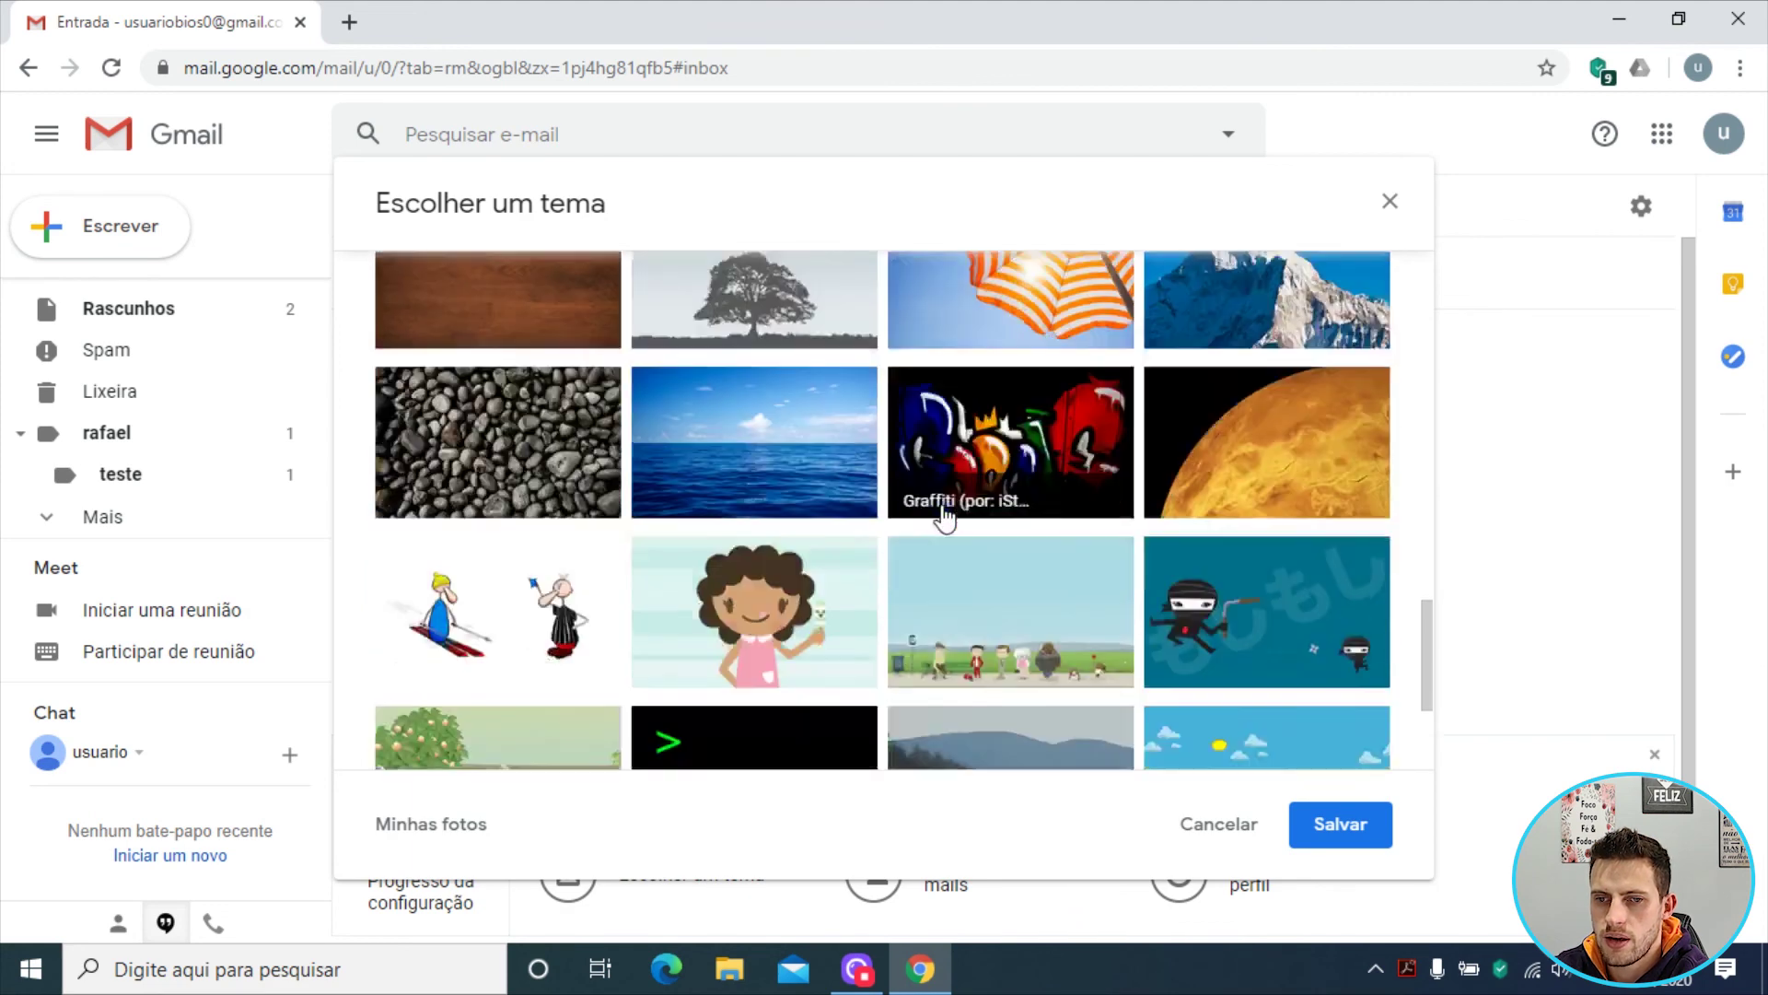
click(1003, 678)
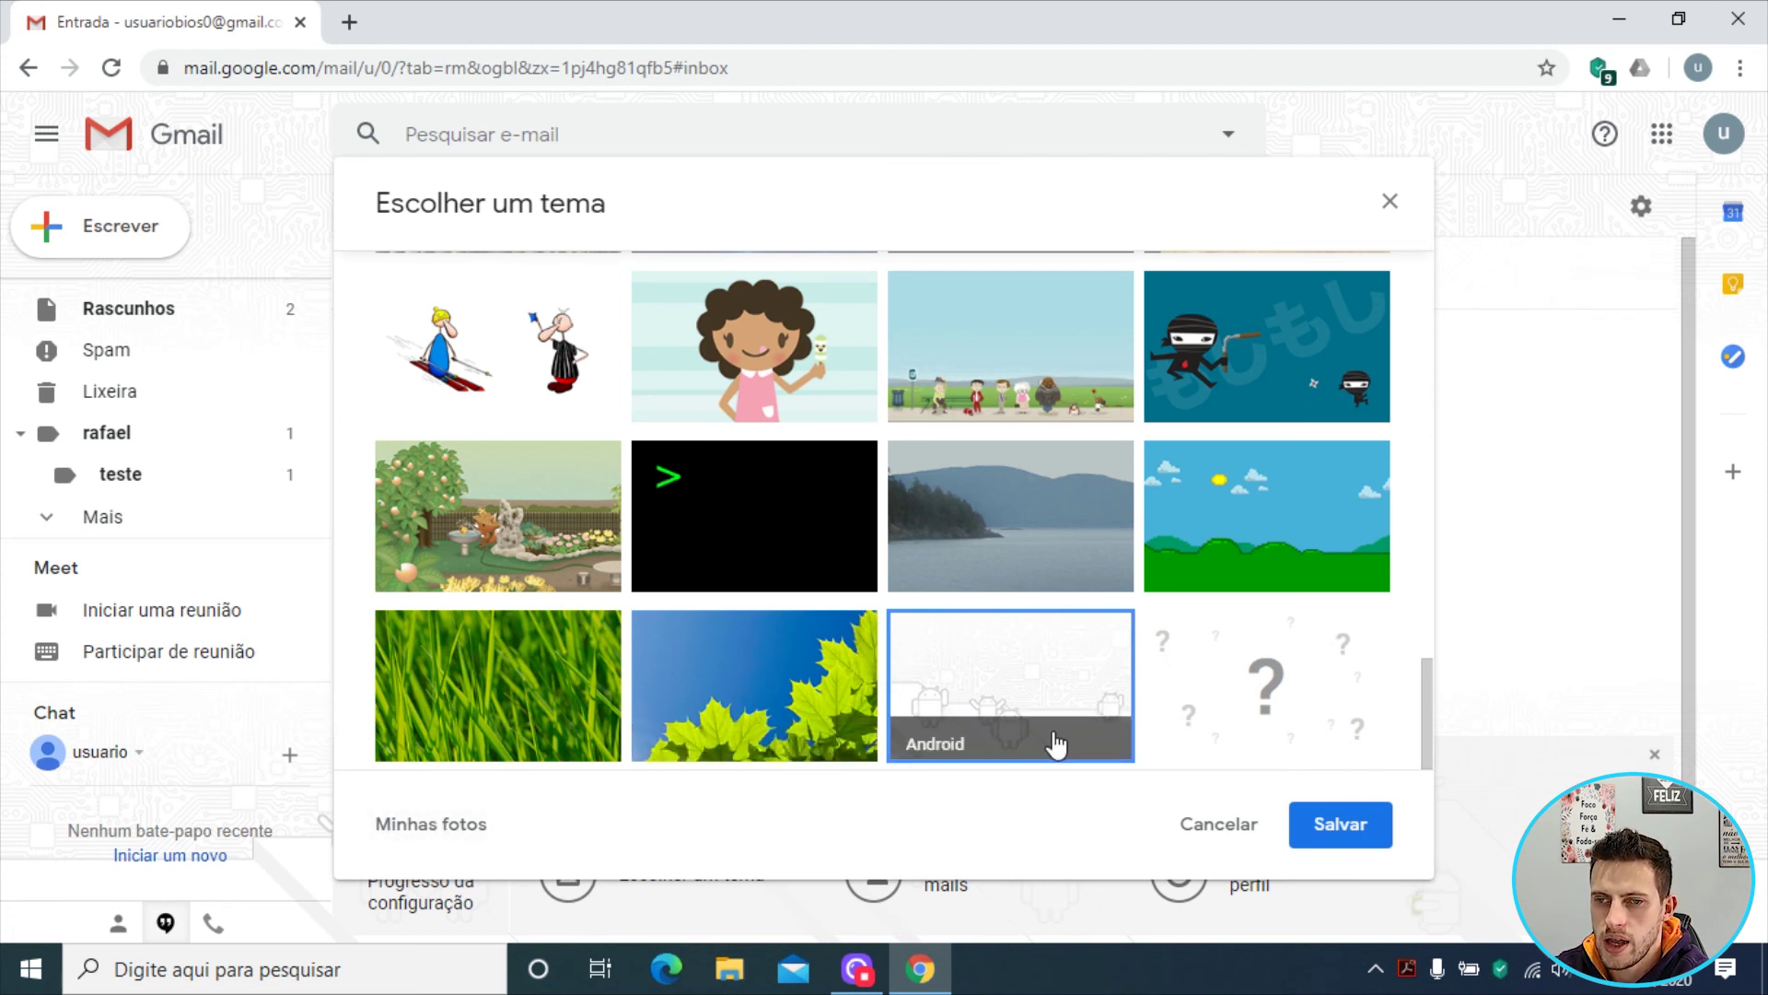
- Switch to the green caterpillar photo theme and set its text background to Escuro
scroll(1235, 517, up, 1)
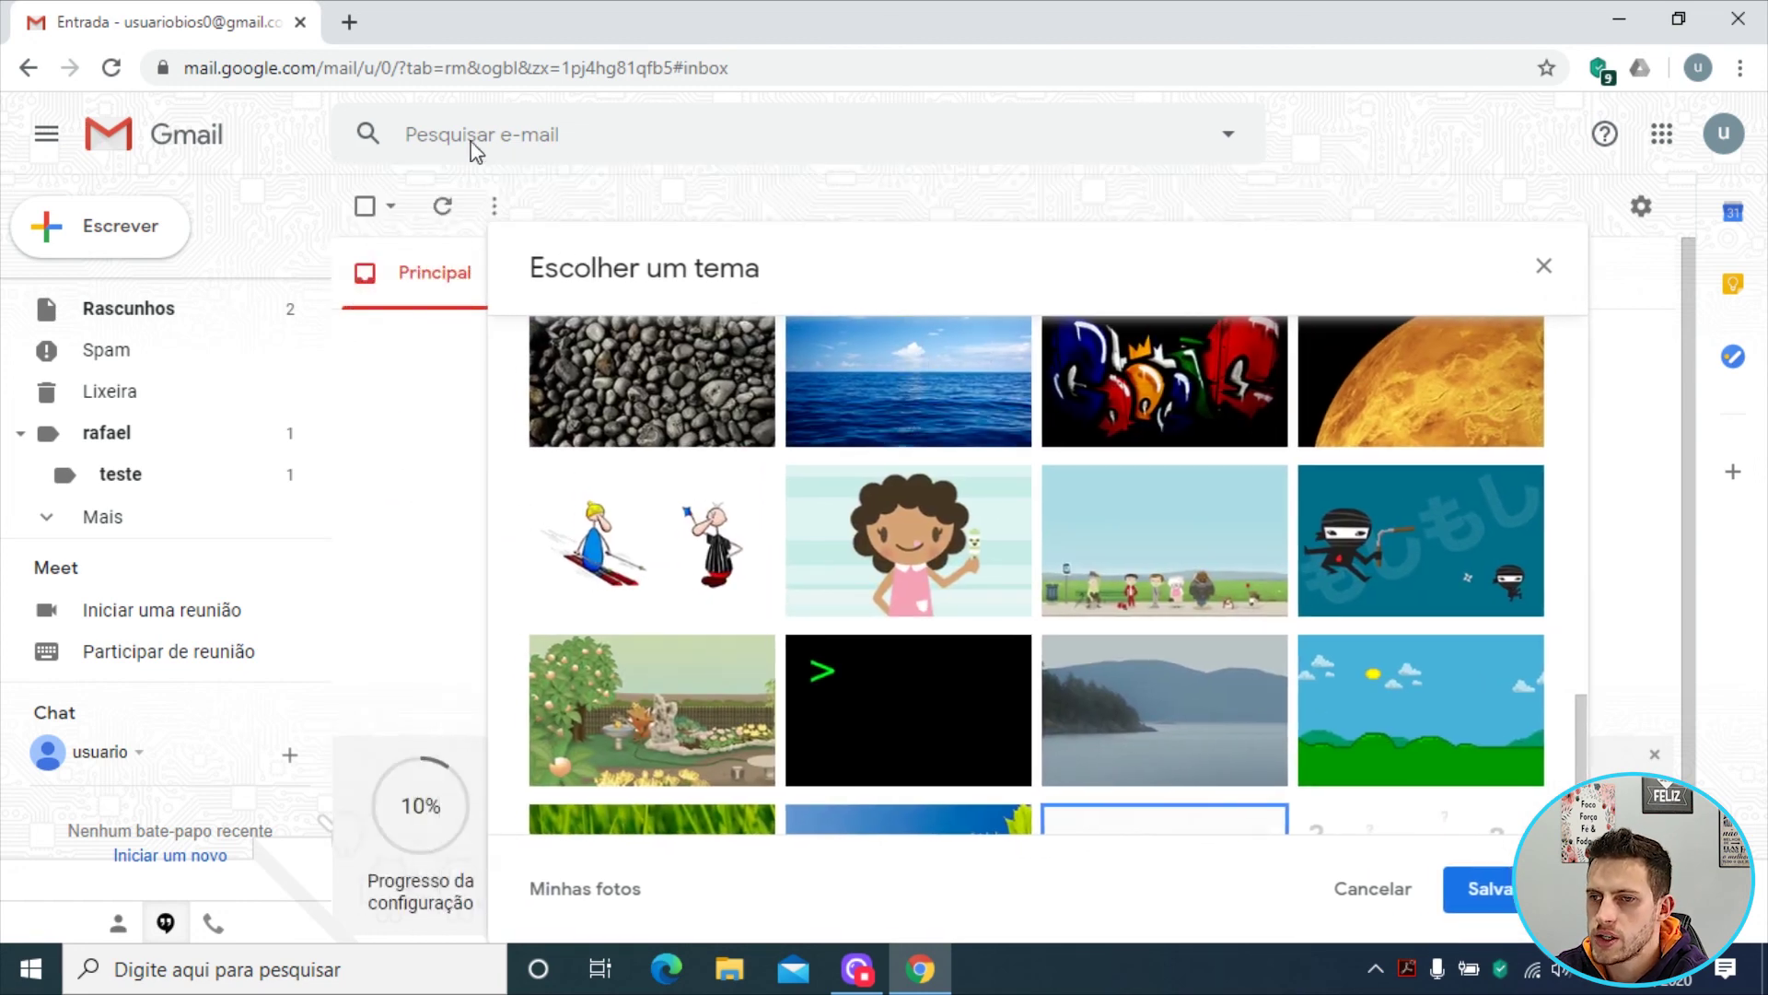
scroll(1466, 616, up, 10)
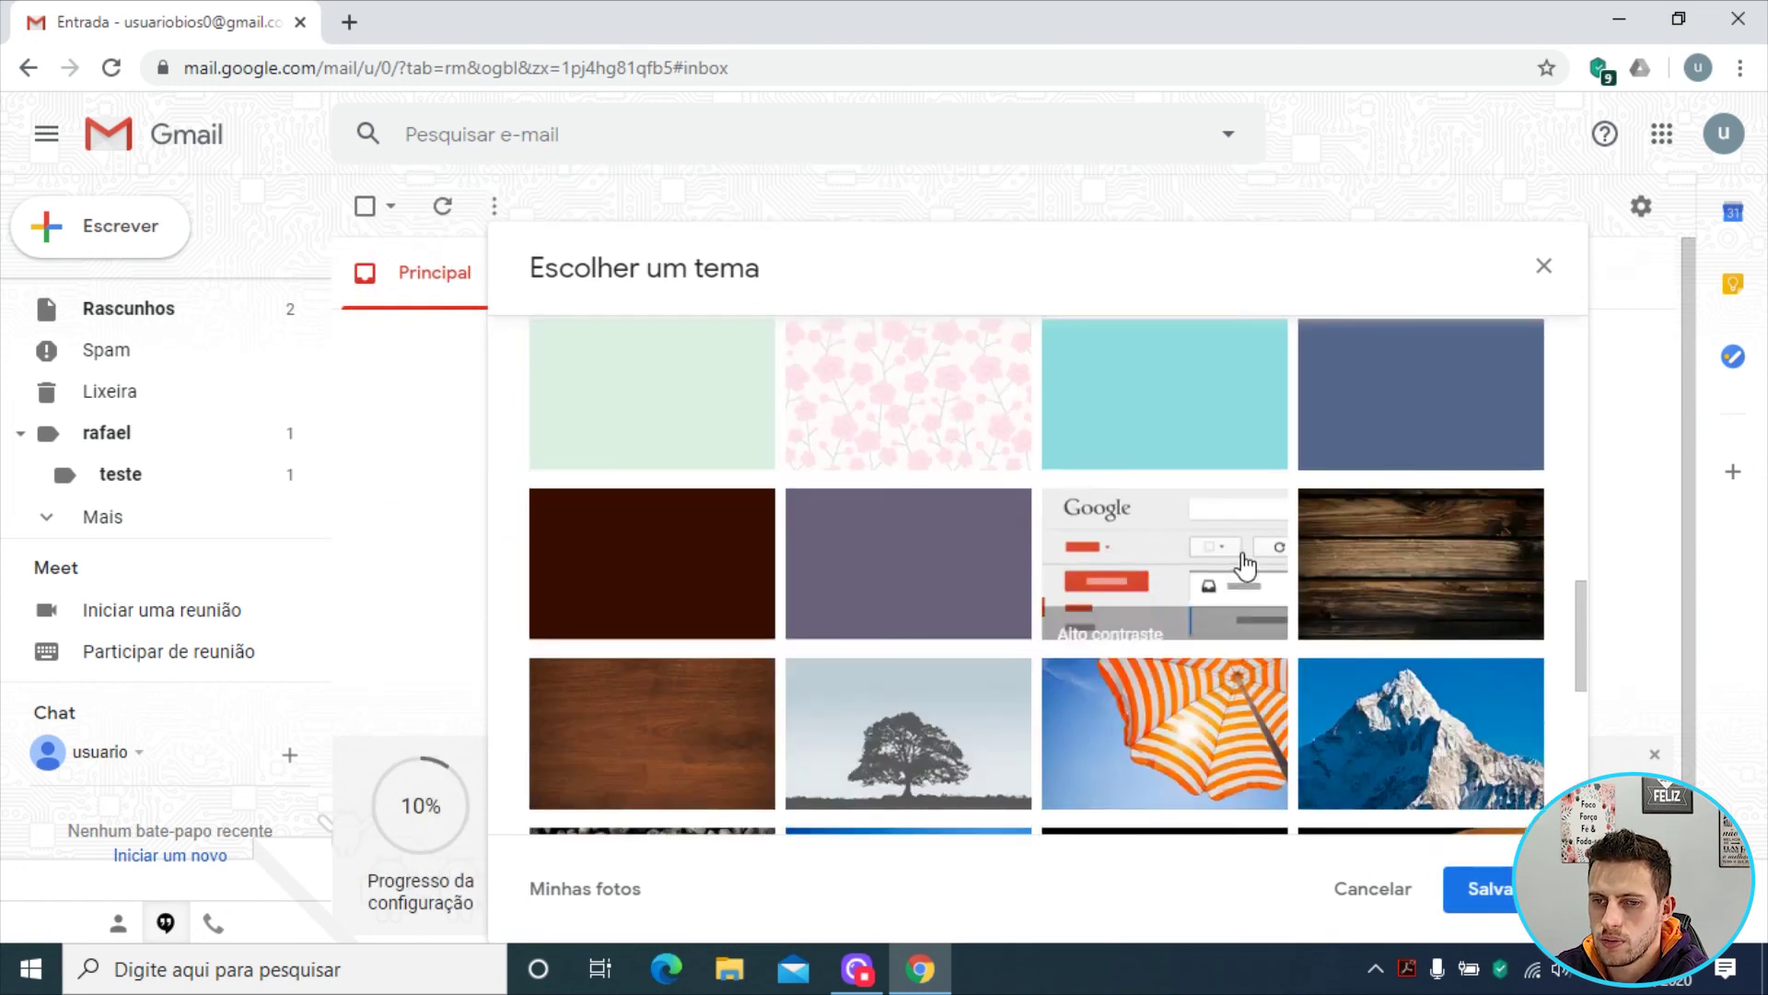
scroll(853, 475, down, 8)
scroll(964, 604, up, 2)
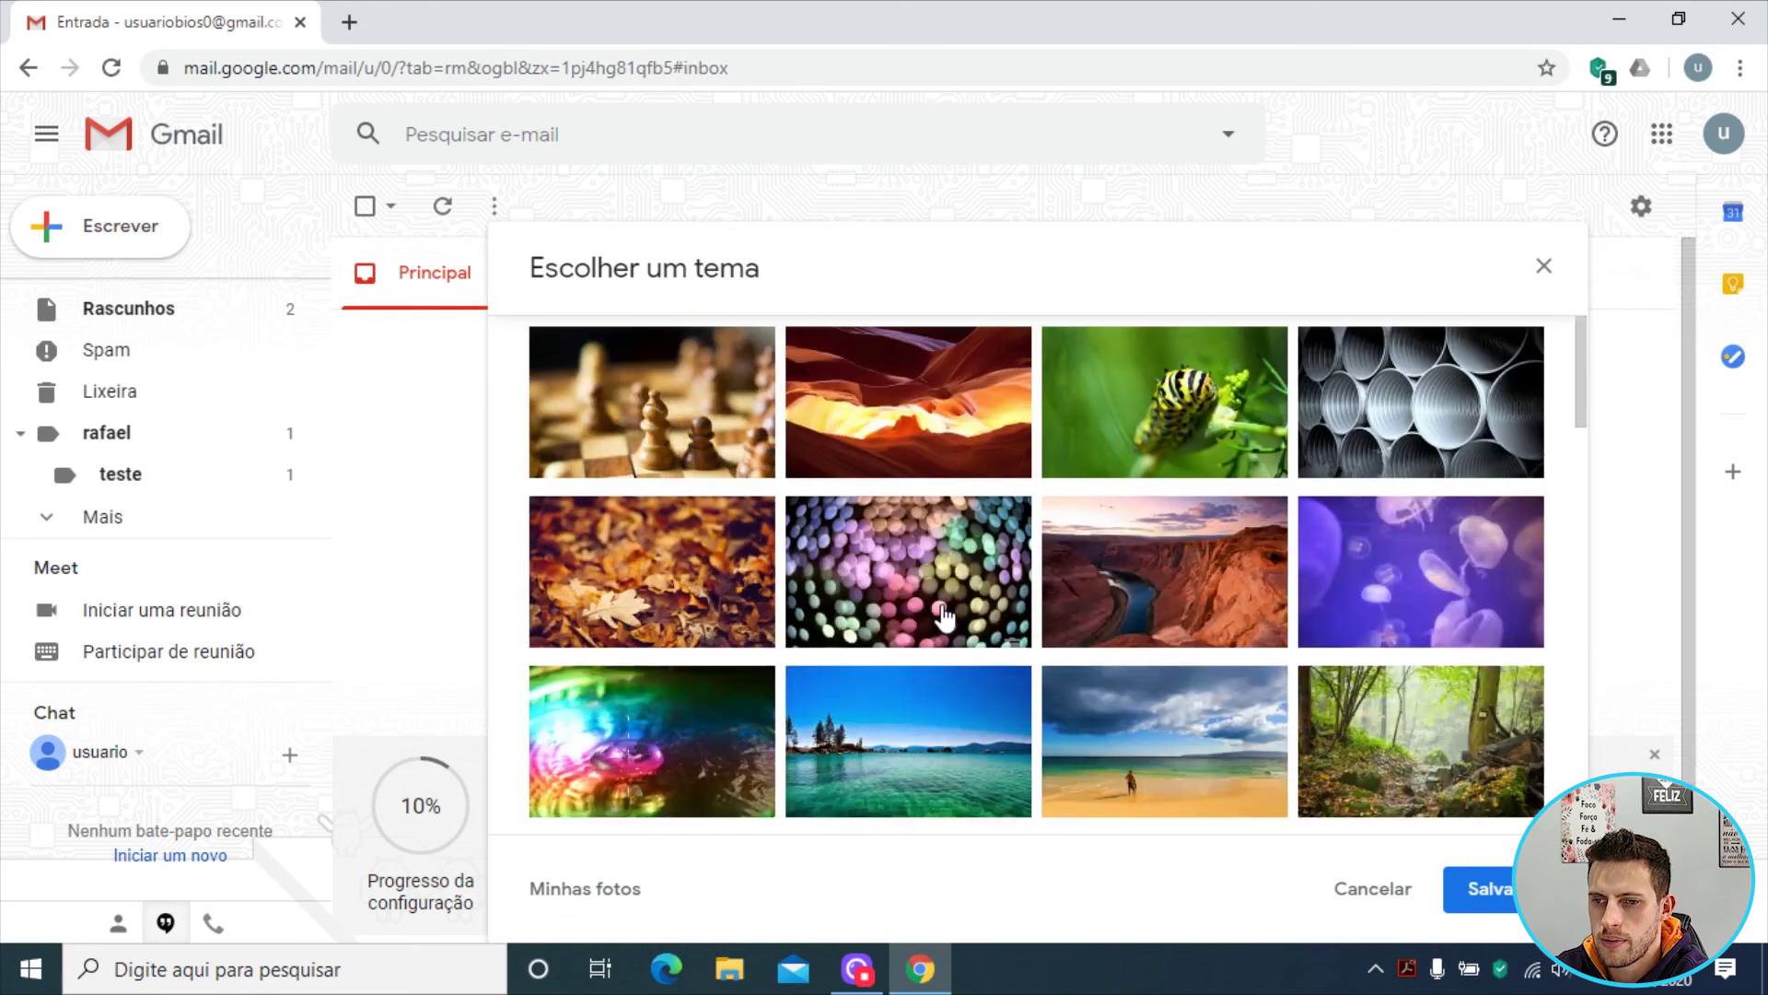
click(1138, 406)
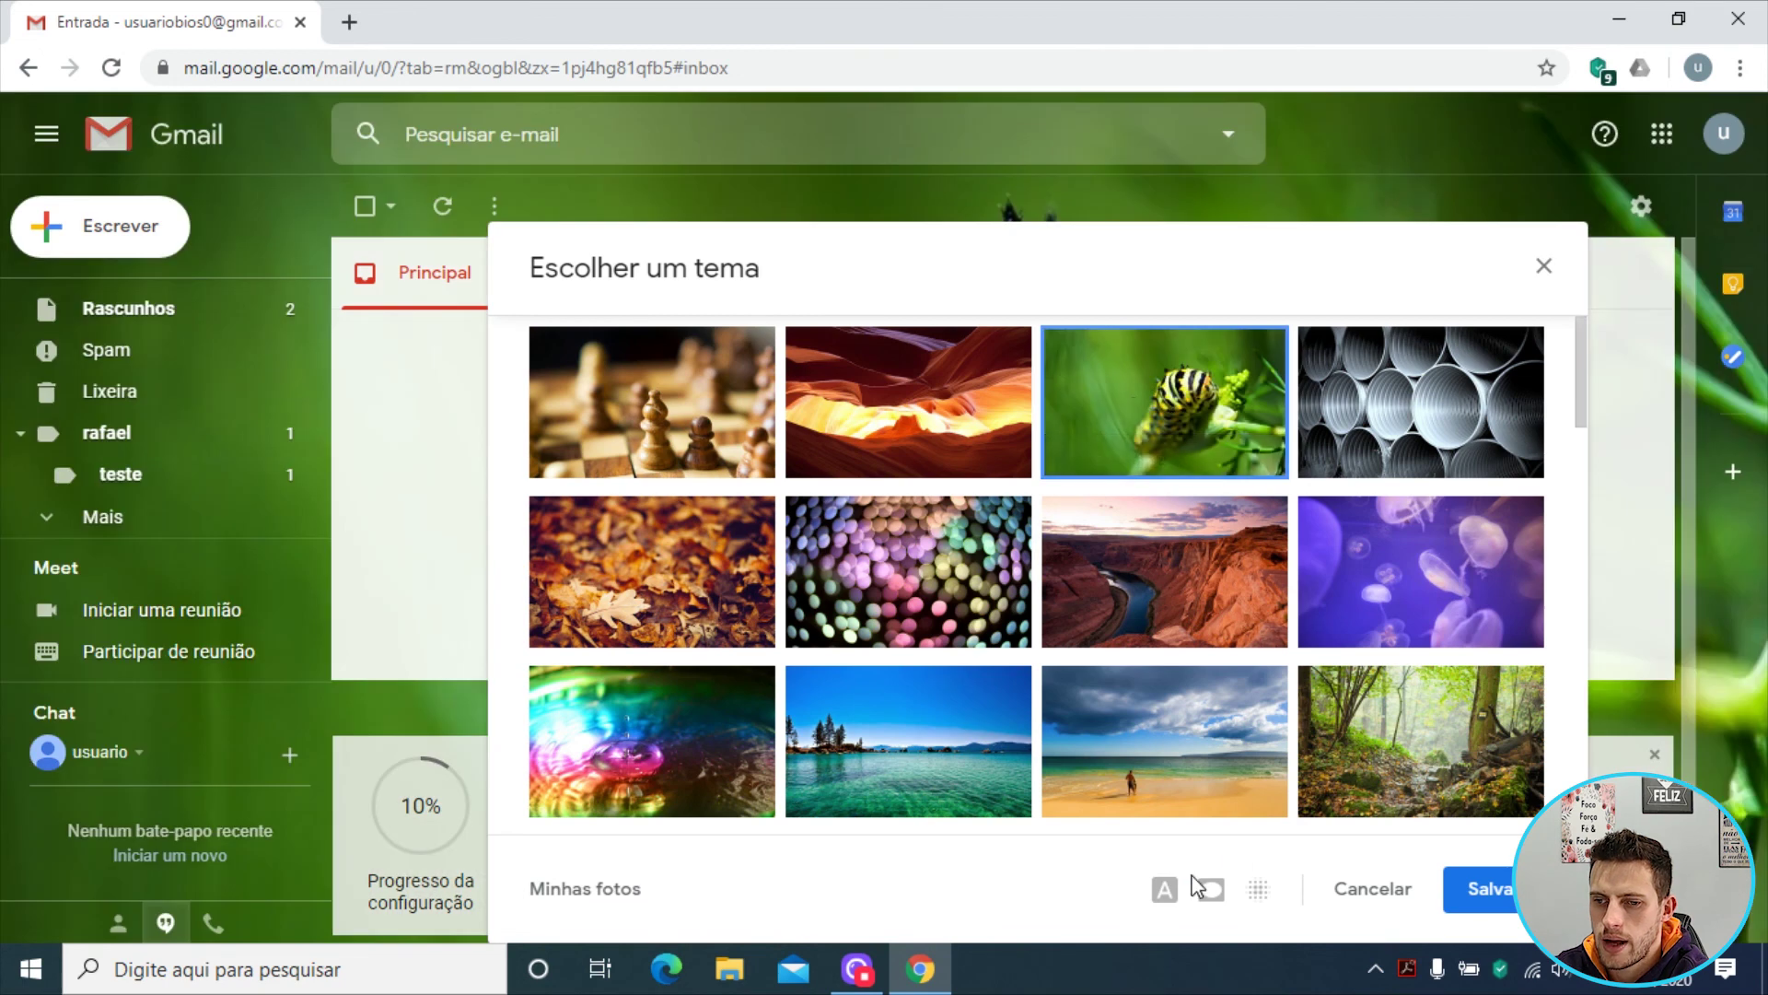
click(1165, 892)
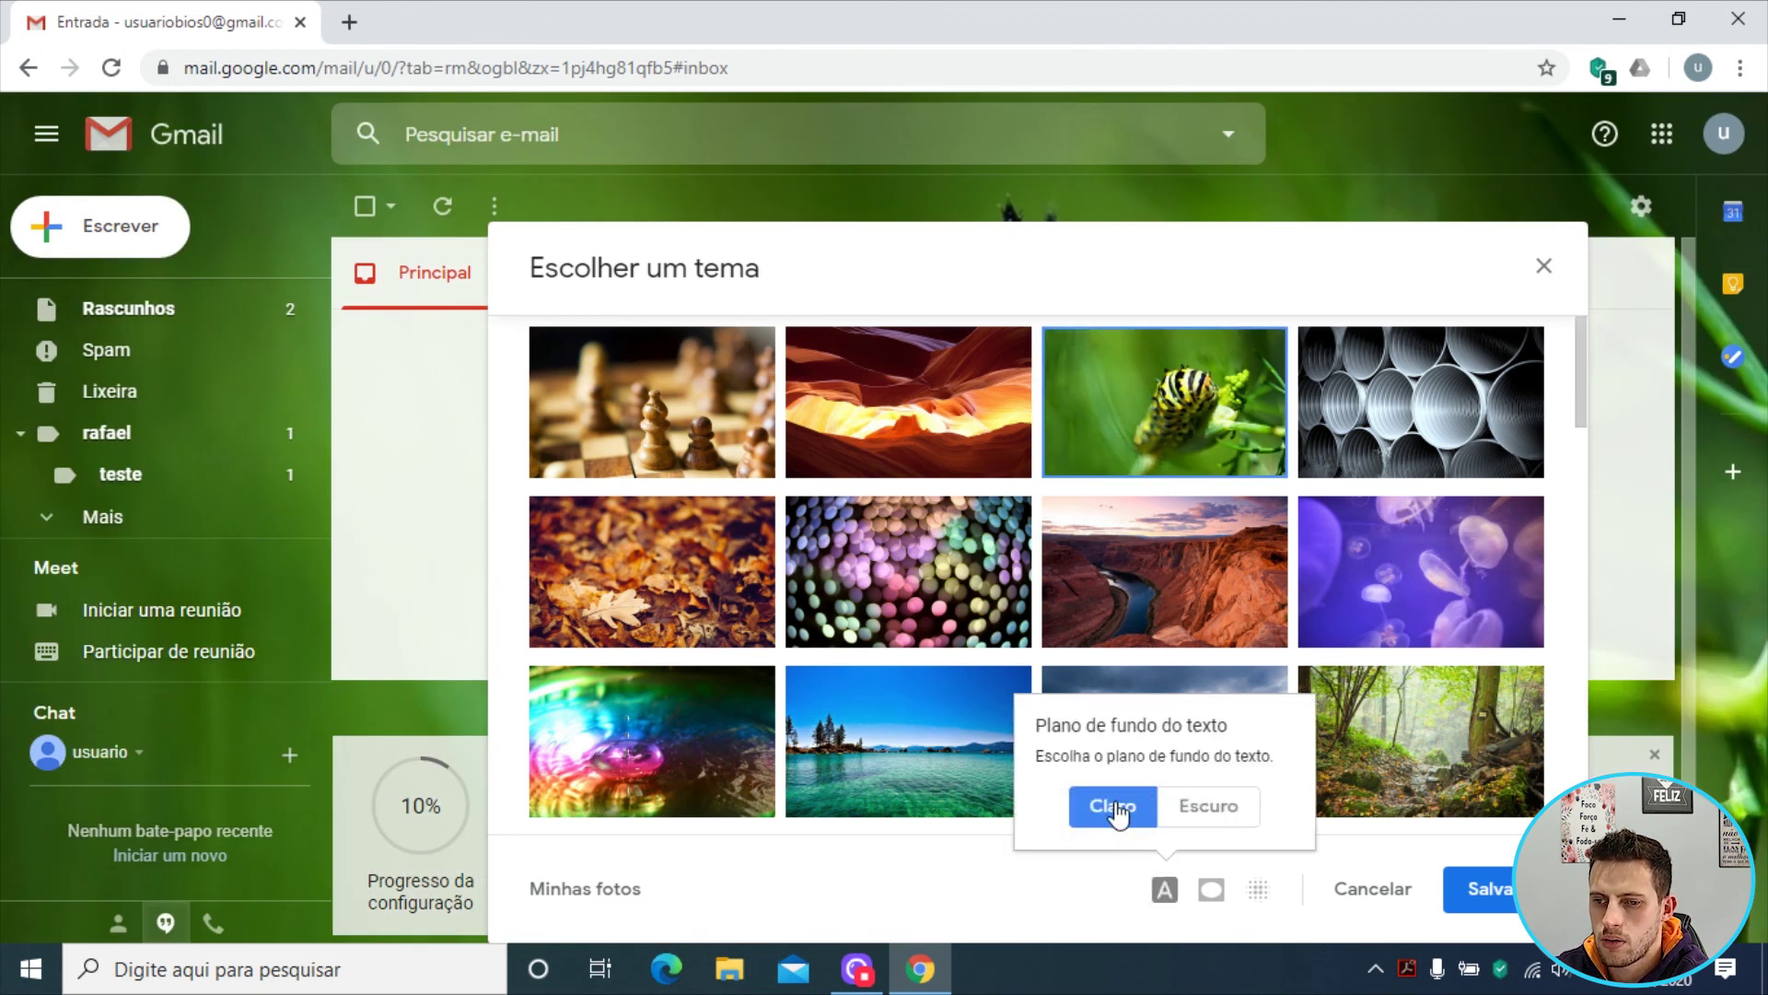
click(1206, 831)
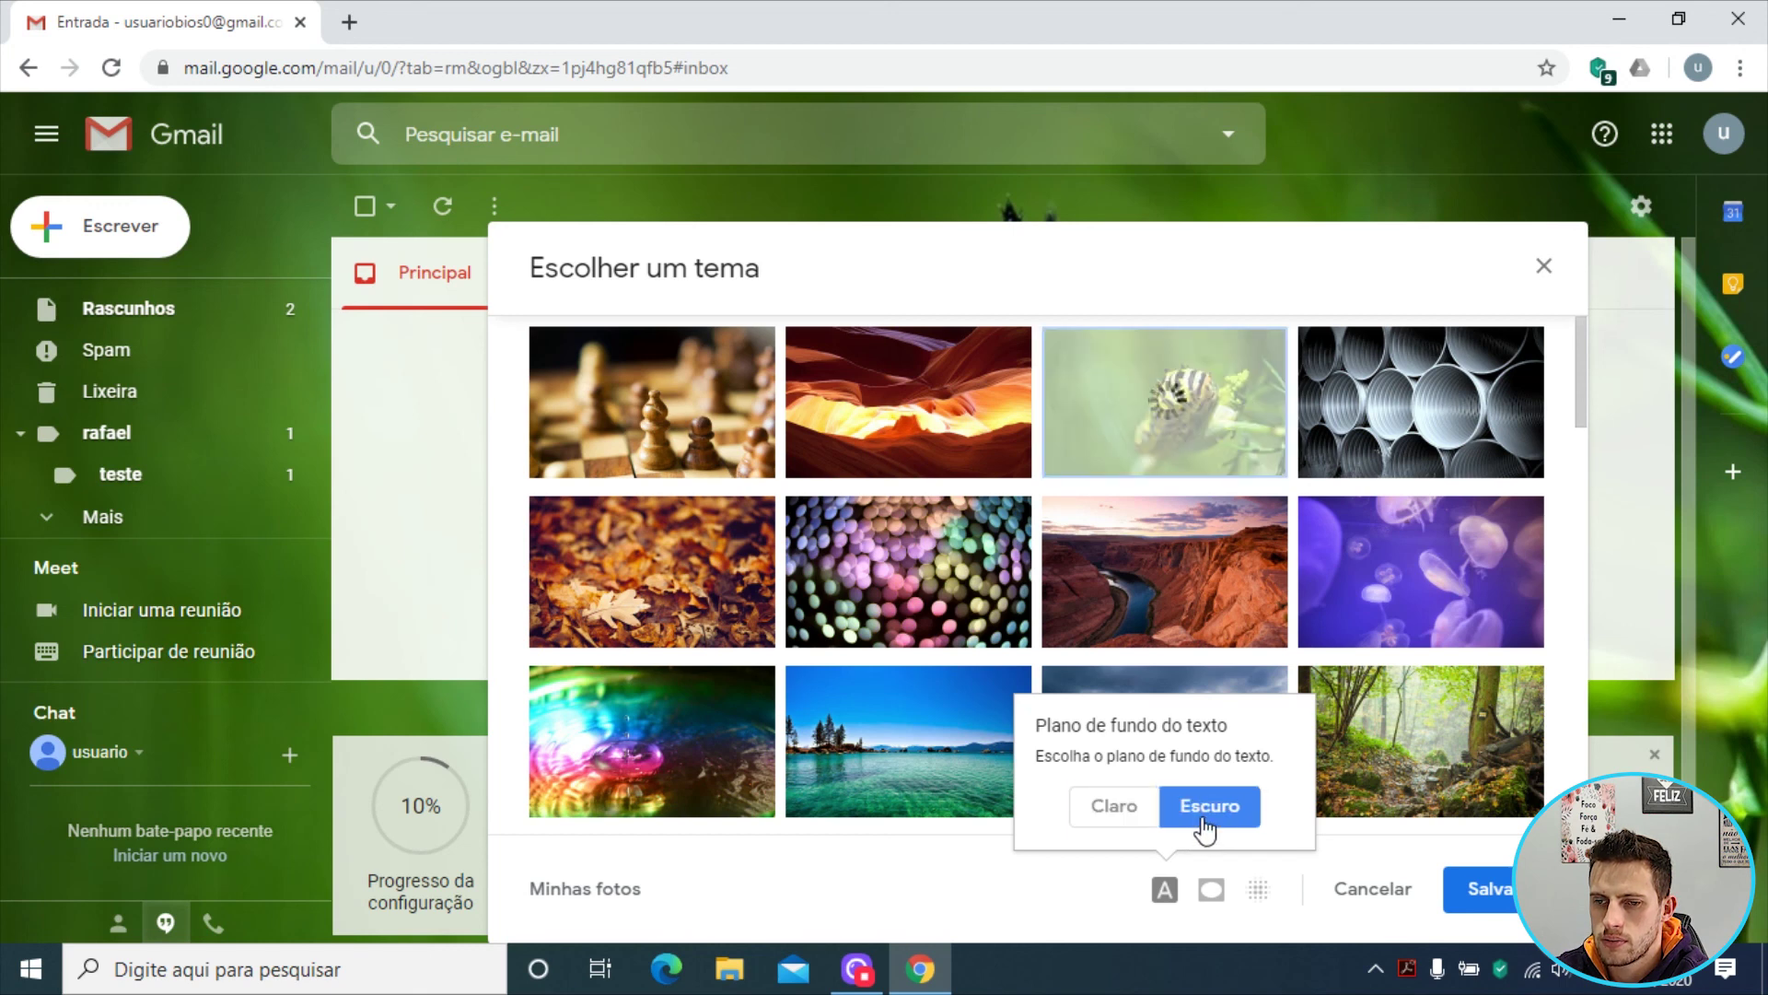
- Add a medium-strength vignette to the caterpillar theme and adjust the blur of its background image
click(1212, 890)
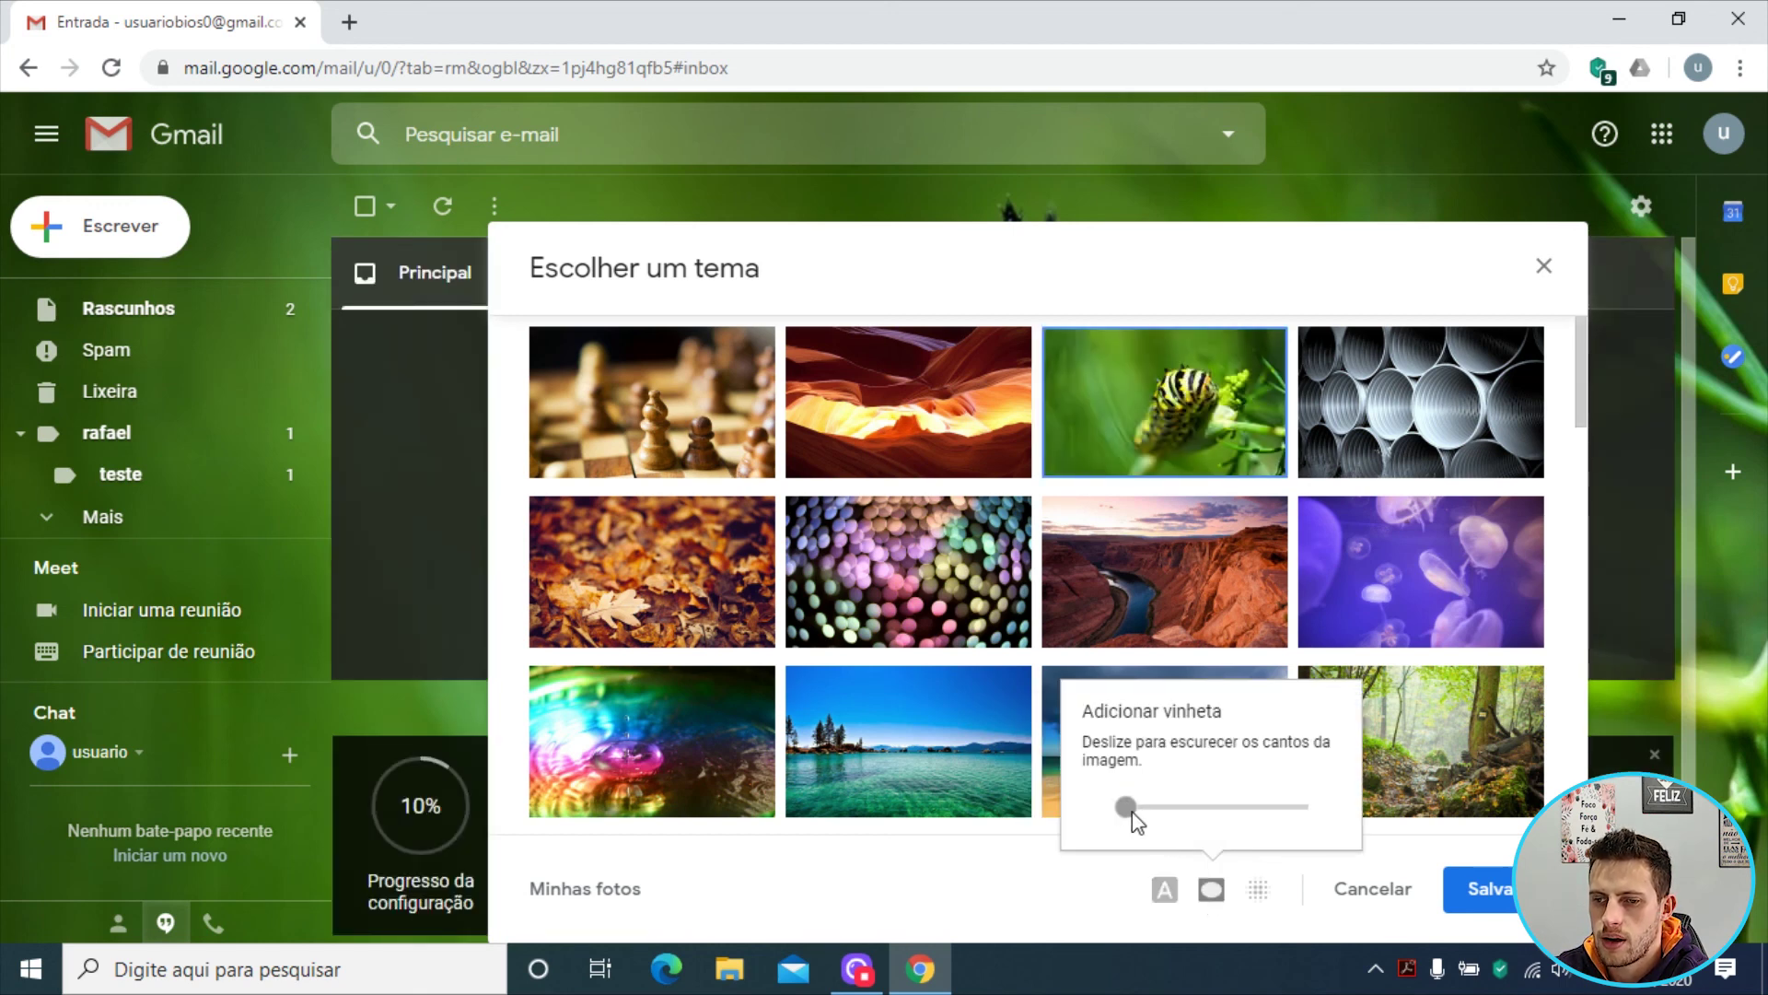
drag(1279, 839, 1289, 840)
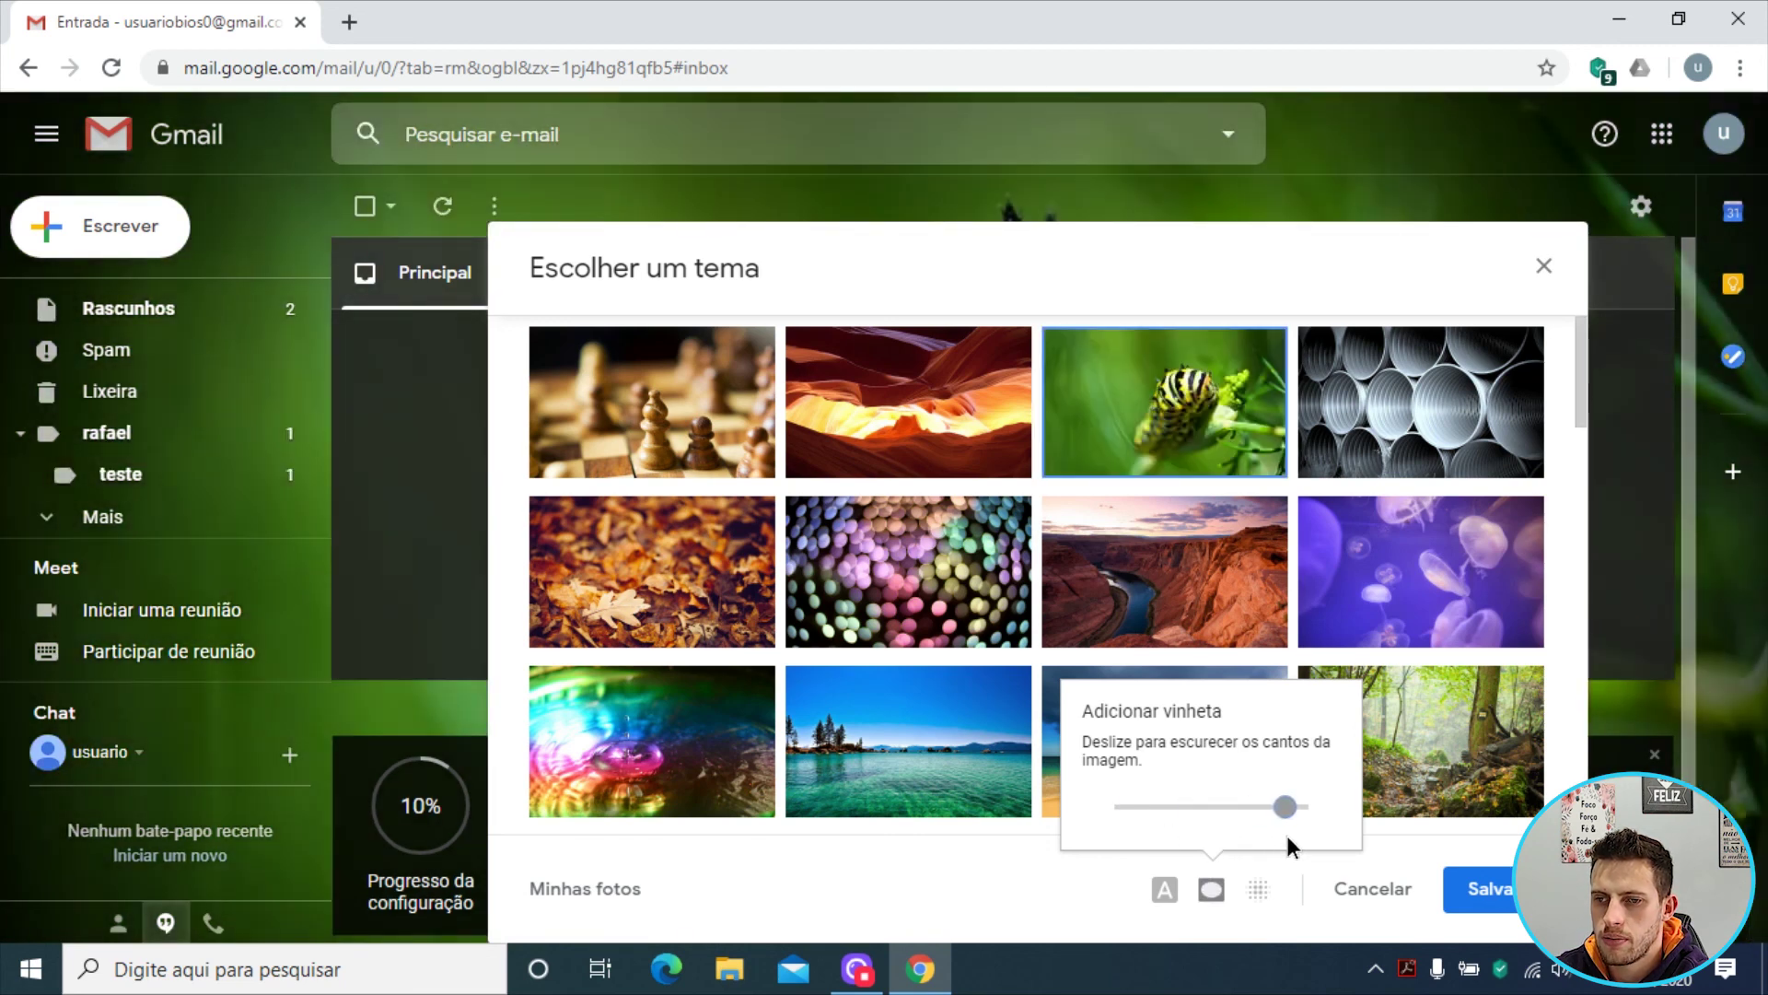
drag(1287, 838, 1227, 833)
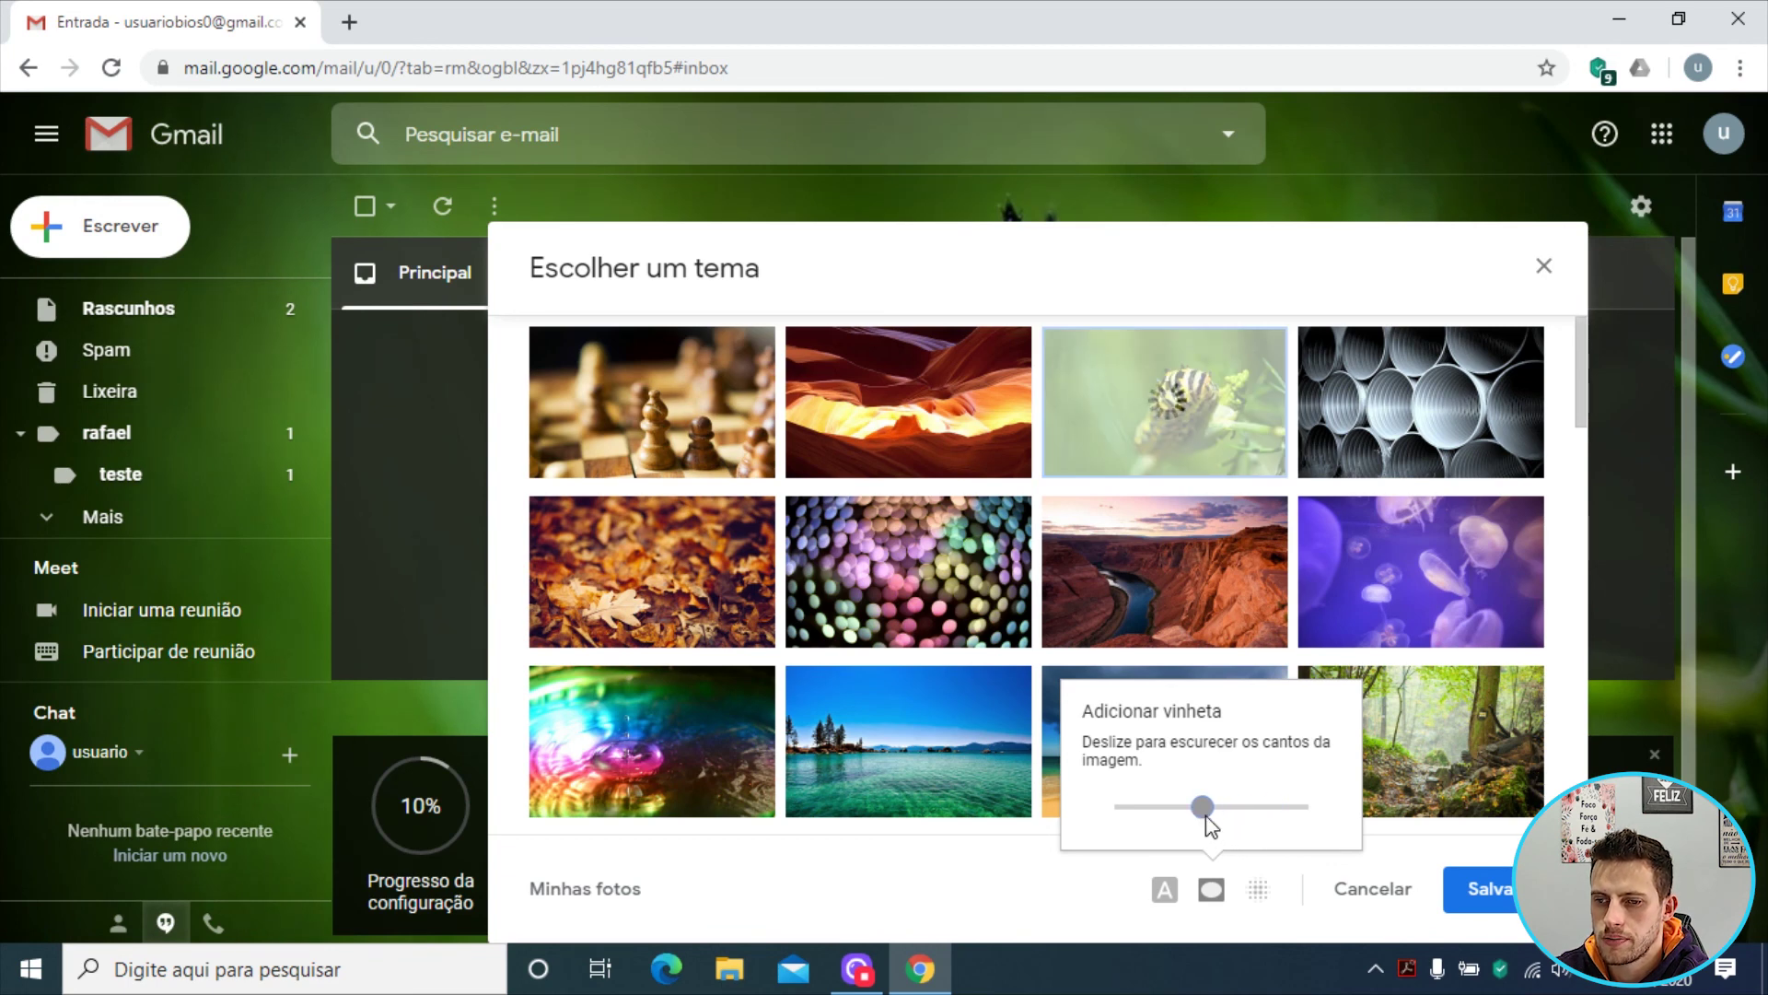
click(1260, 893)
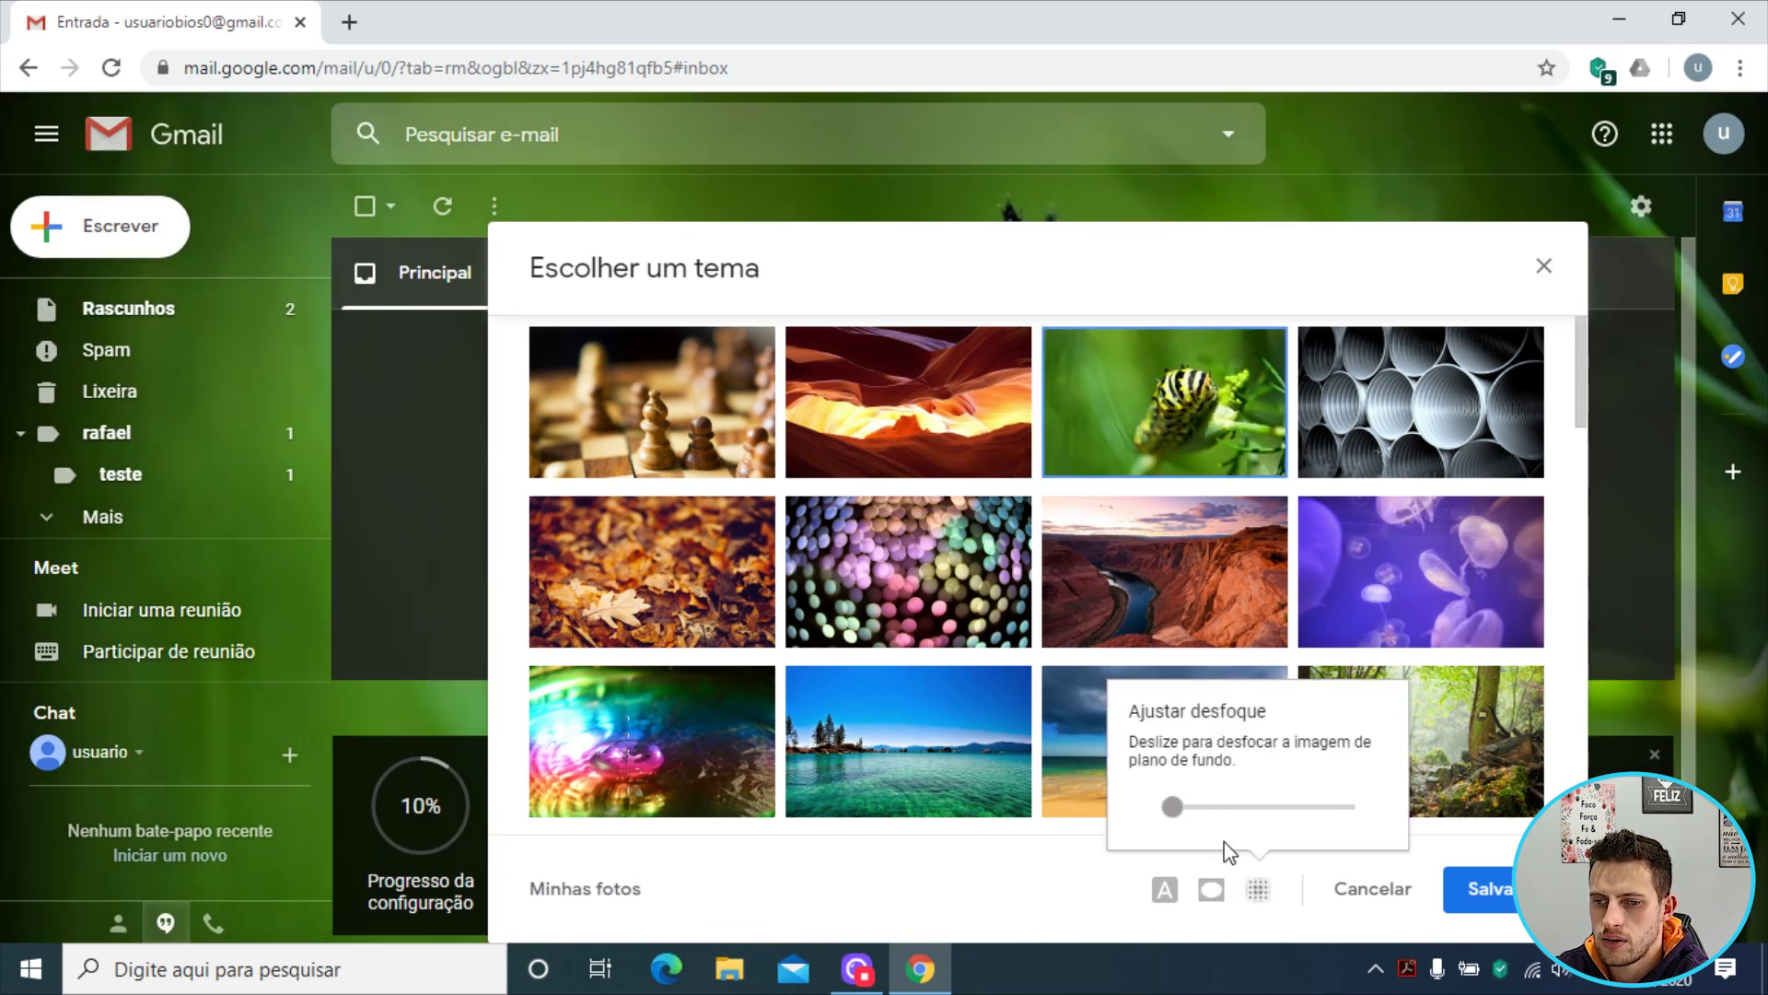
drag(1298, 834, 1321, 838)
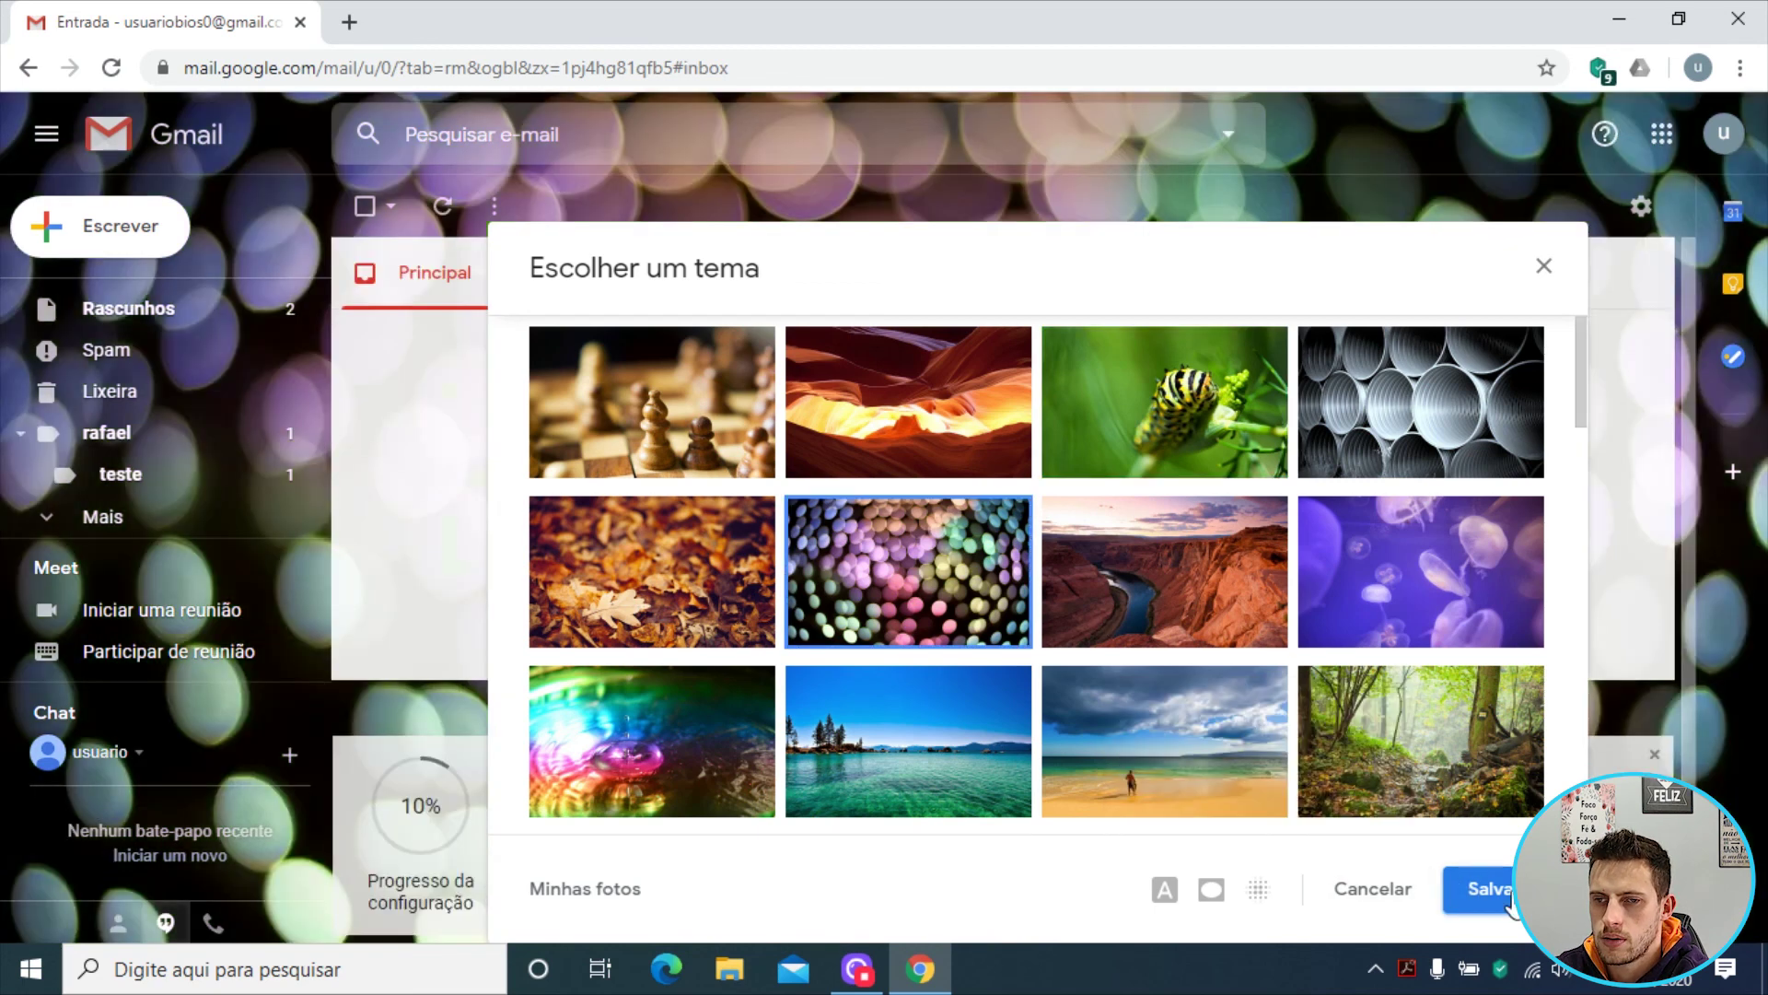
- Save the colourful round lights photo as the mailbox theme and view it behind the inbox labels
click(1505, 898)
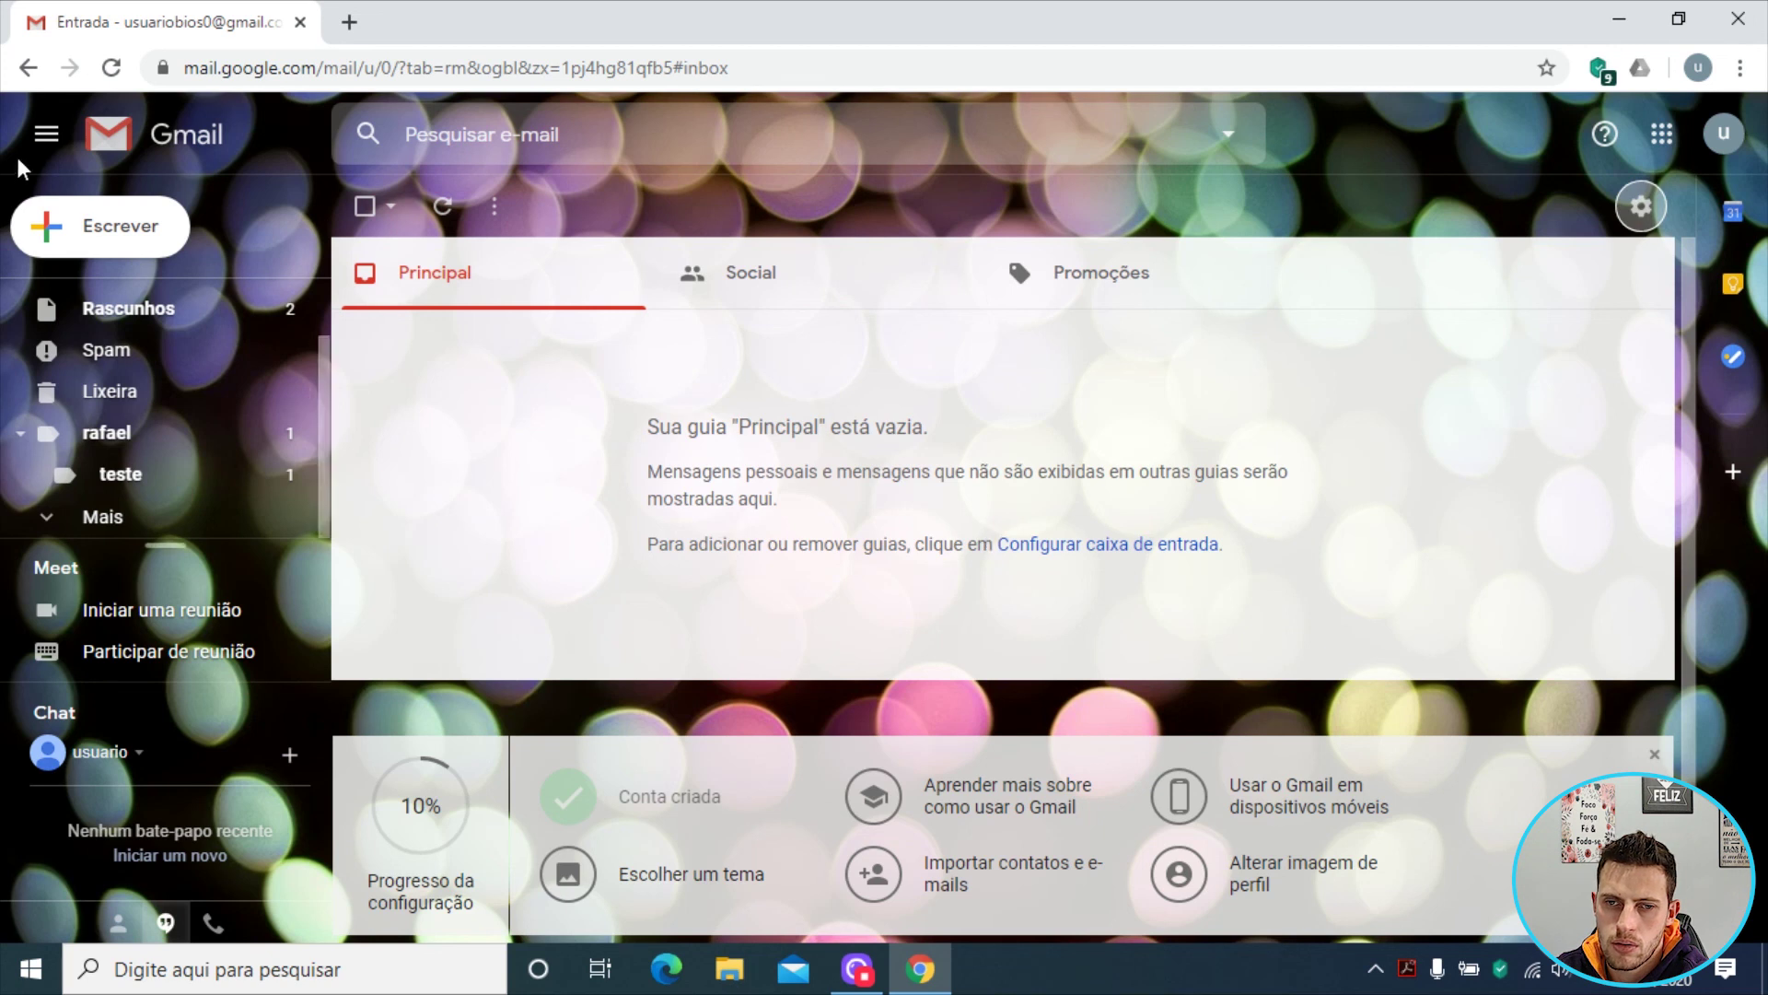
scroll(190, 419, up, 2)
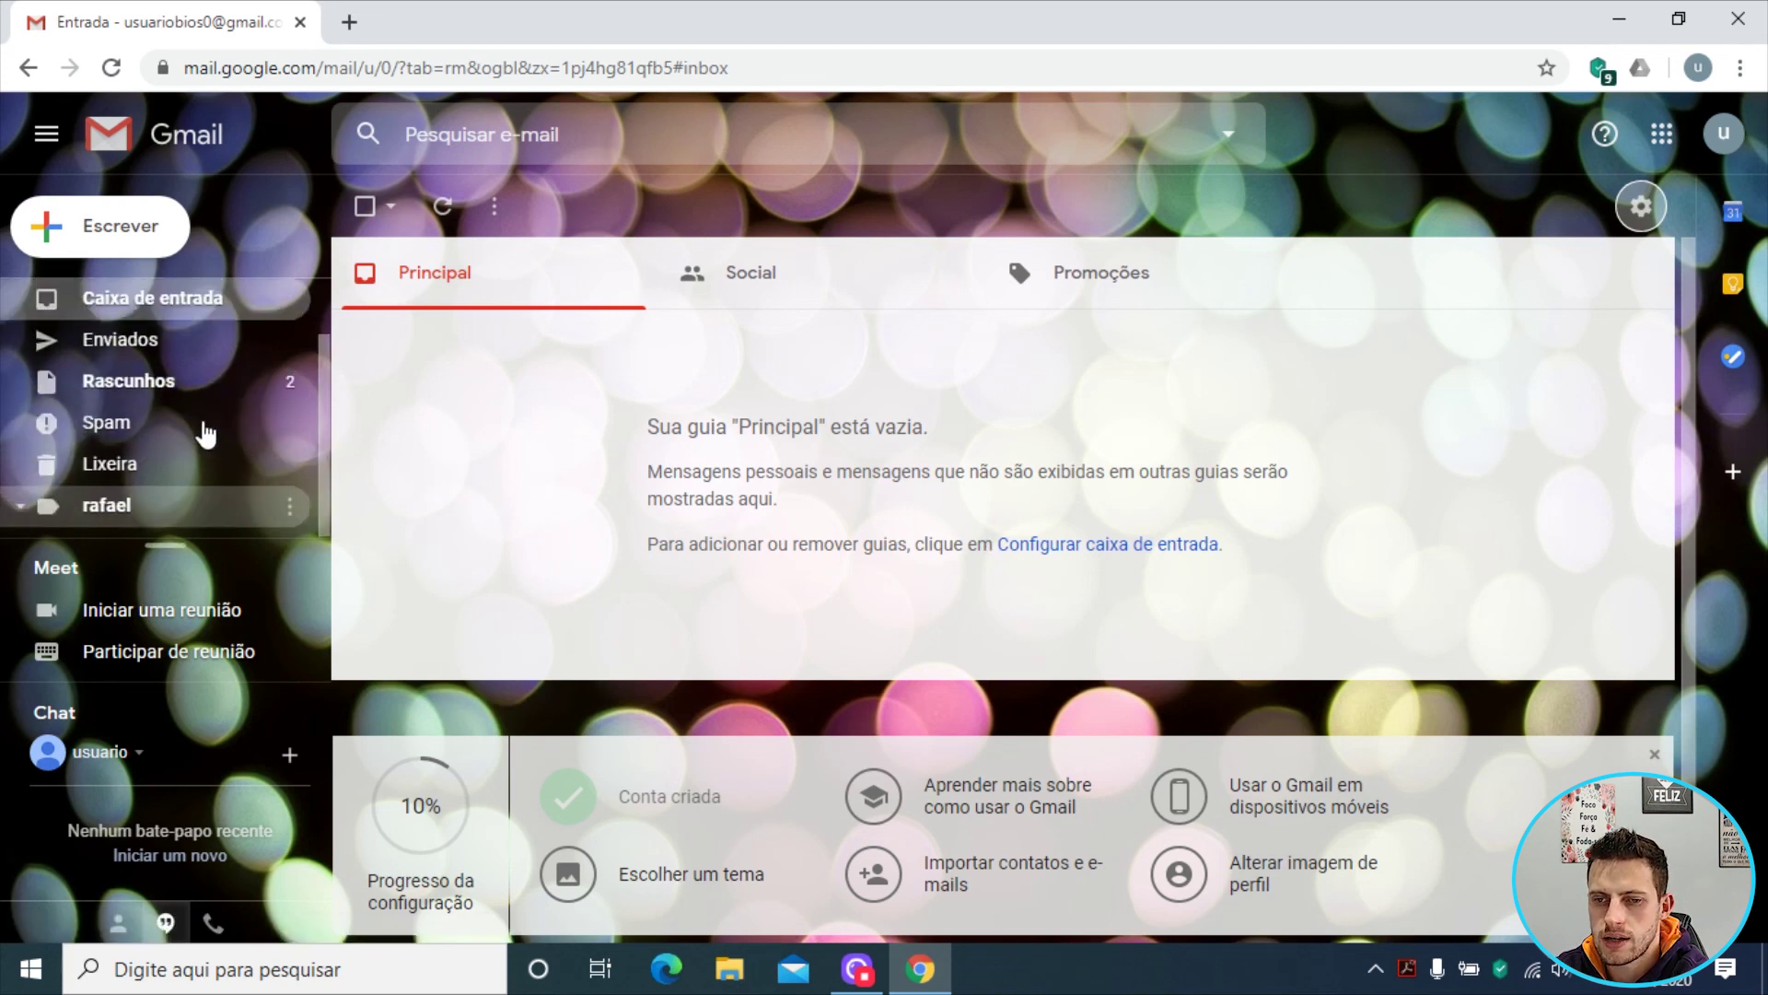